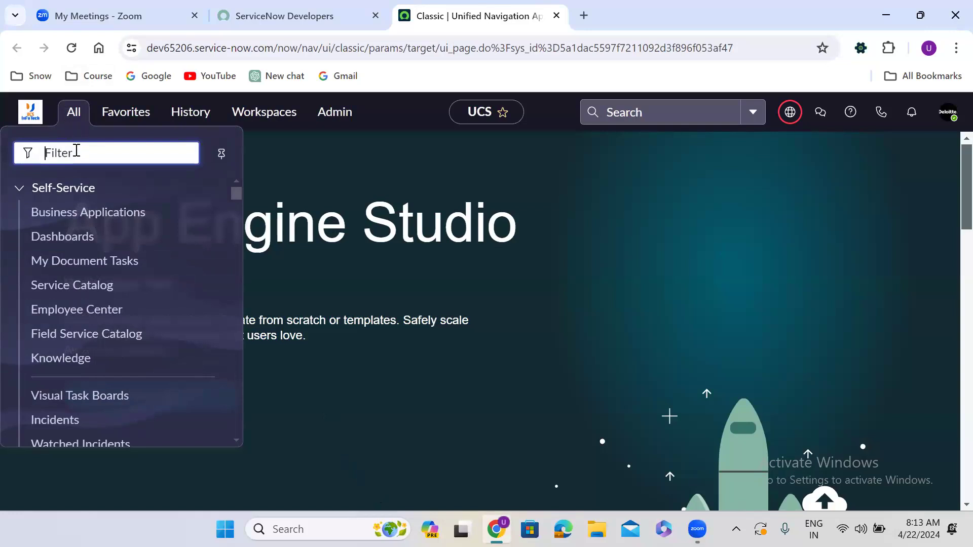
Filter the navigator for 'shipping cas' and open a new Shipping Case Management record.
text(shipping cas)
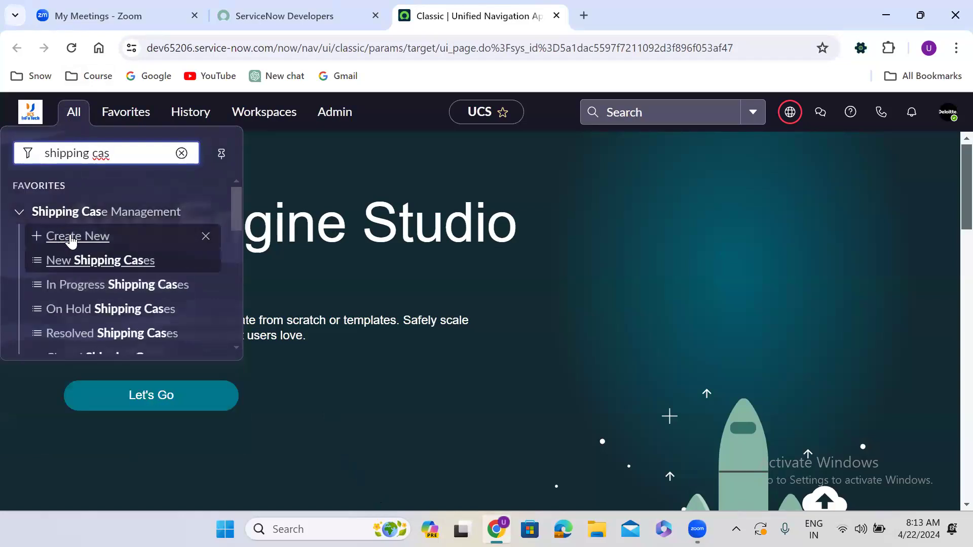
click(71, 236)
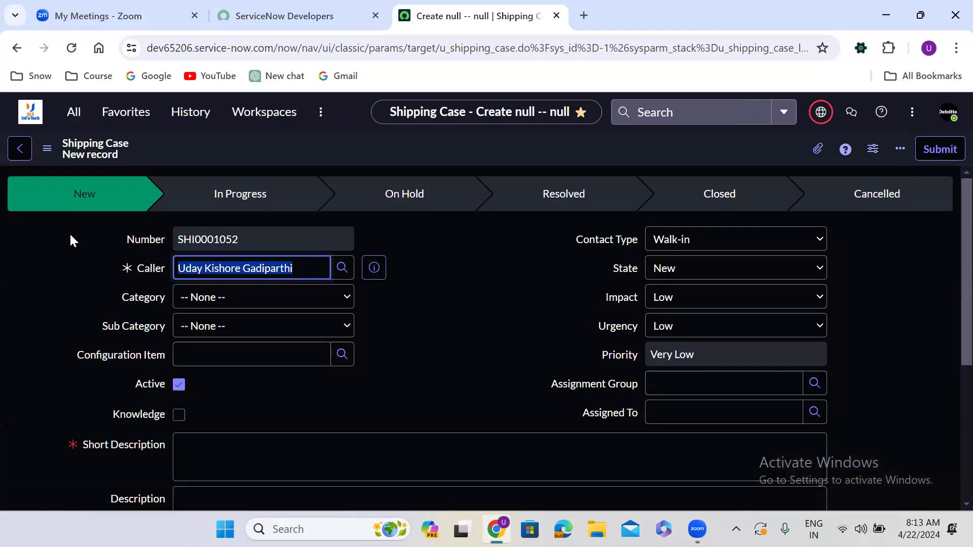
Enter test as the short description of the new shipping case.
click(440, 242)
click(234, 448)
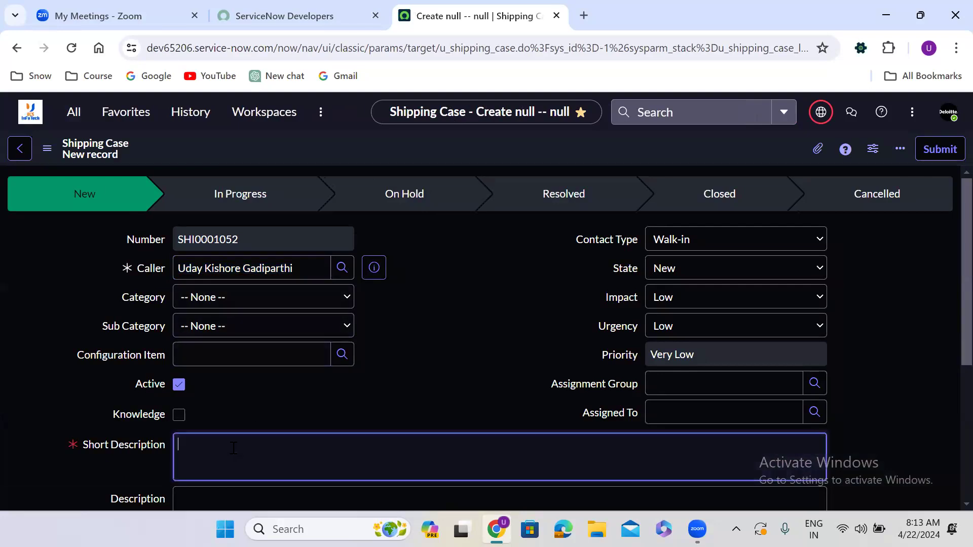
text(test)
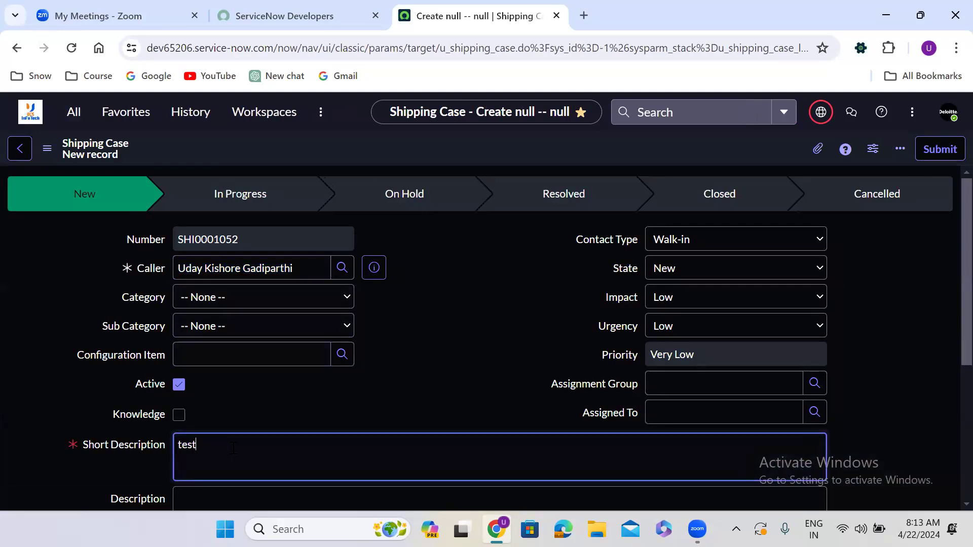
Open the form header's context menu to view the Save option, then dismiss it.
click(435, 248)
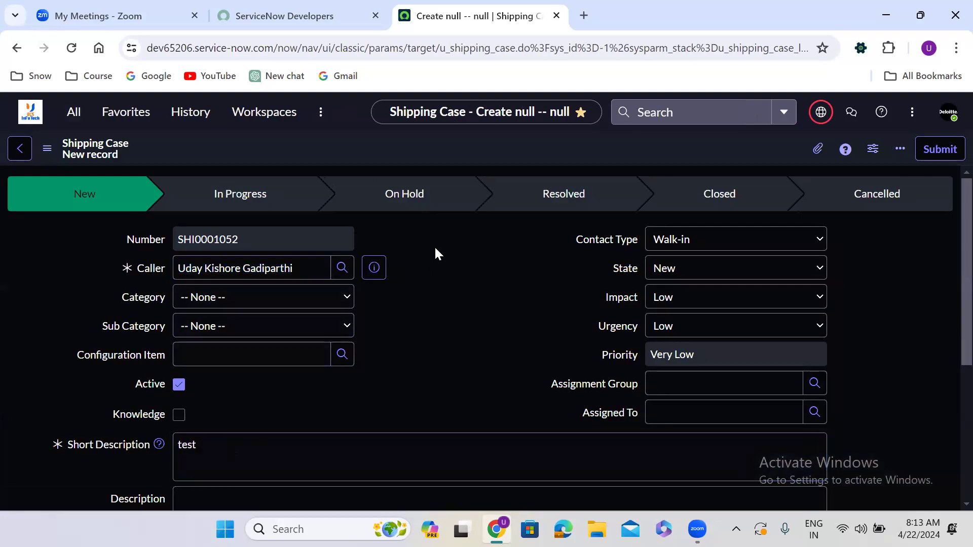
right_click(444, 143)
right_click(478, 149)
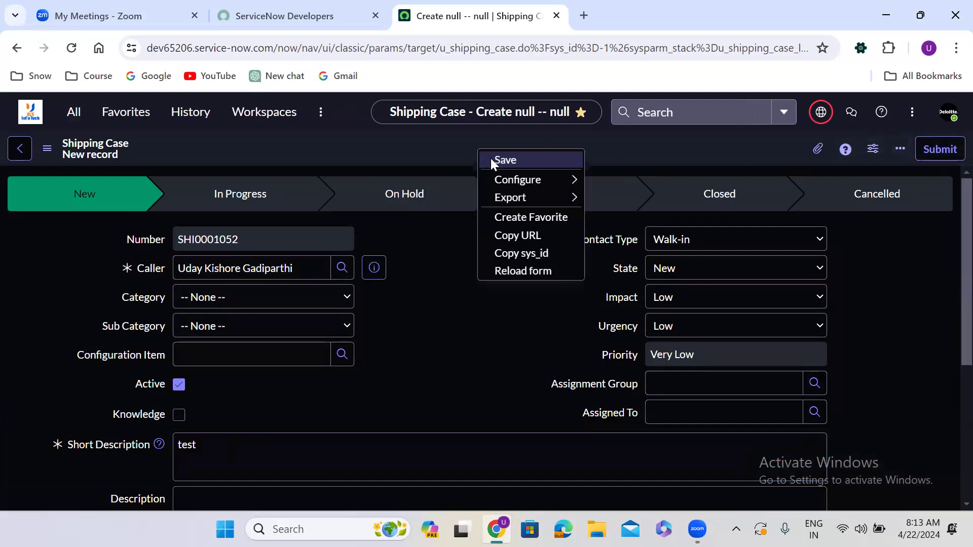
click(677, 142)
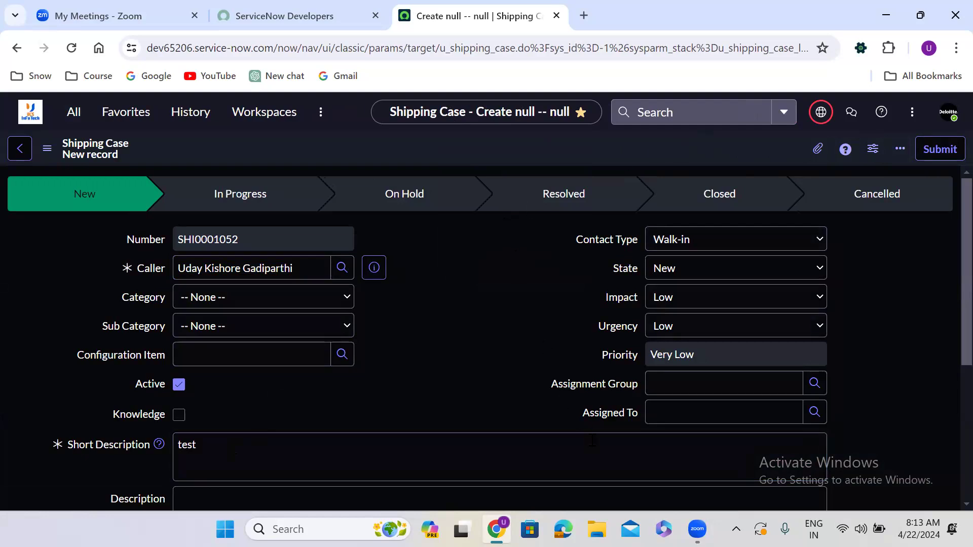
Switch to Notepad and clear all text from the open tab.
click(404, 527)
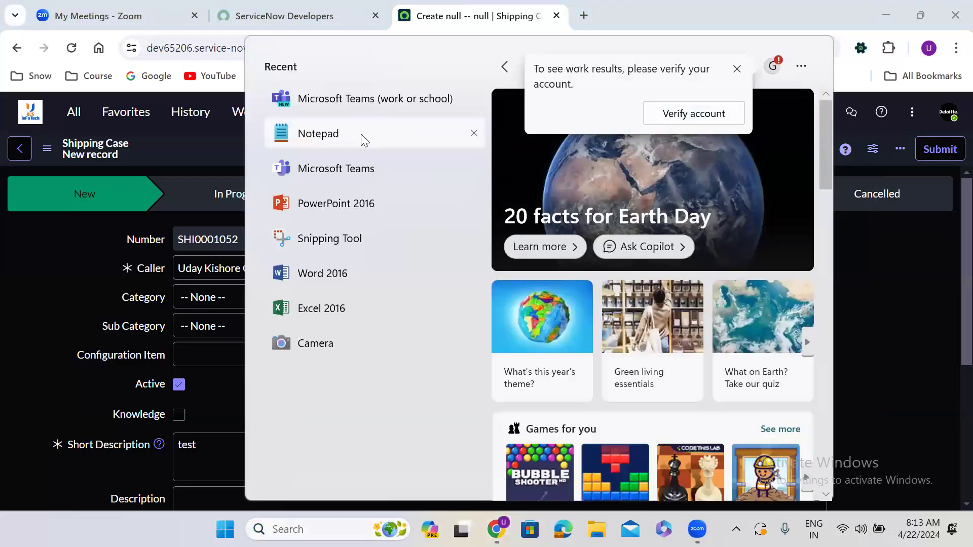
click(361, 133)
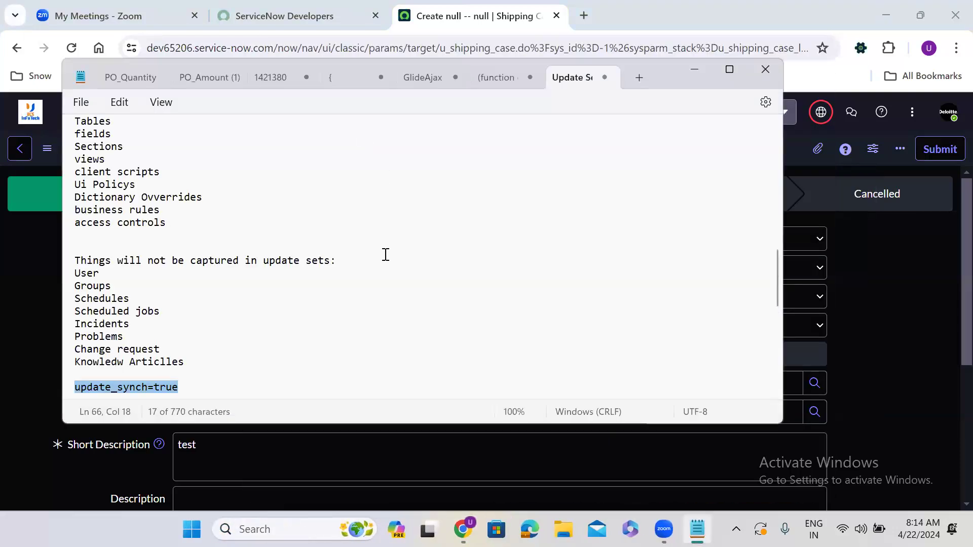
key(ctrl+a)
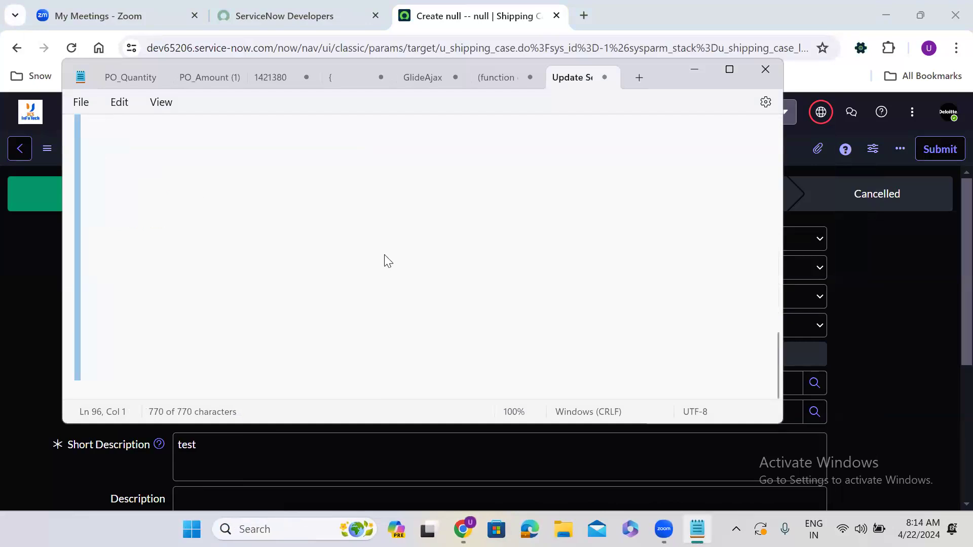
key(Delete)
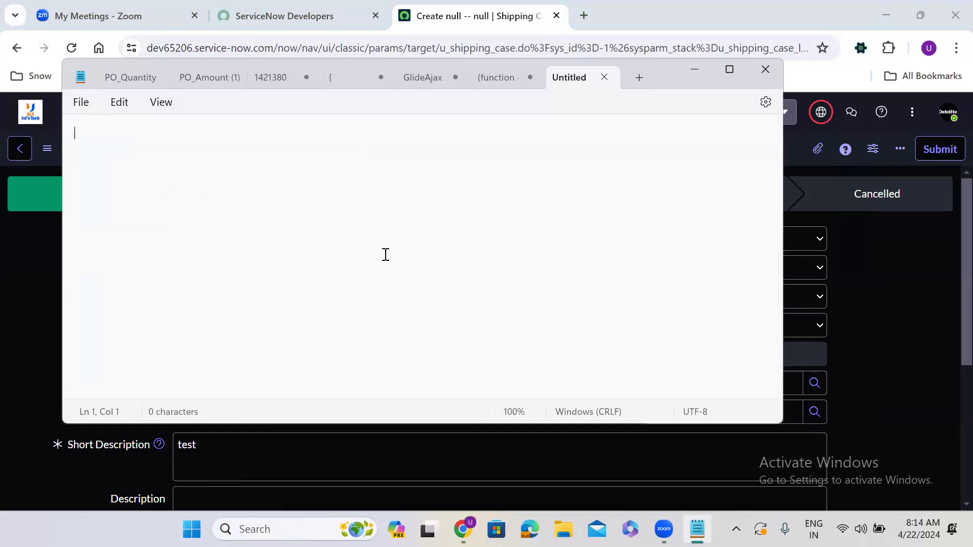
Maximize Notepad and write the headings Save and Submit on separate lines.
click(728, 69)
text(Save)
key(Return)
key(Return)
text(Submit)
key(Return)
key(Return)
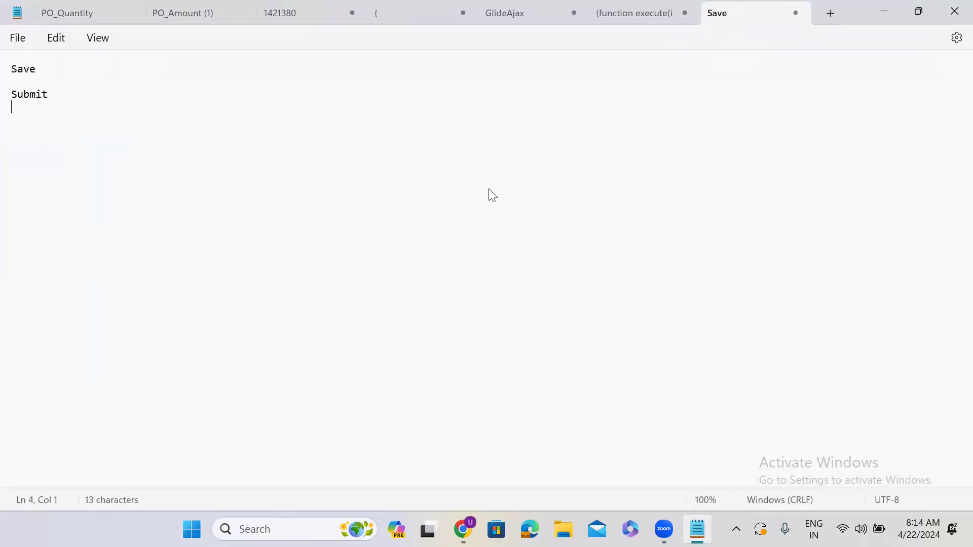
Add '-- Create the record' after both the Save and Submit headings.
click(145, 77)
text(-- Create the )
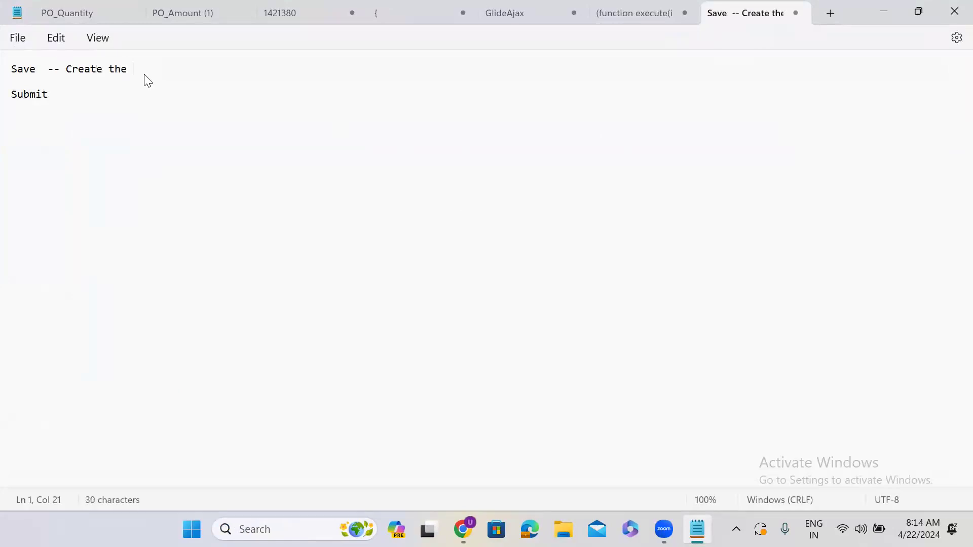
text(record)
click(96, 100)
click(94, 100)
text(-- Create the record)
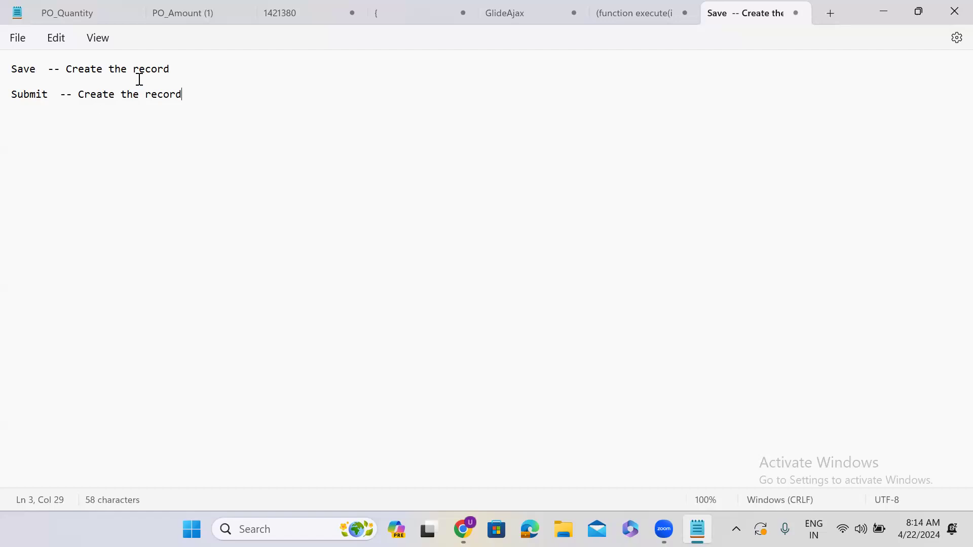
Extend the Save line with 'and stays on the same record that is created.'.
click(191, 72)
text(and stay)
key(BackSpace)
text(s on the same reco)
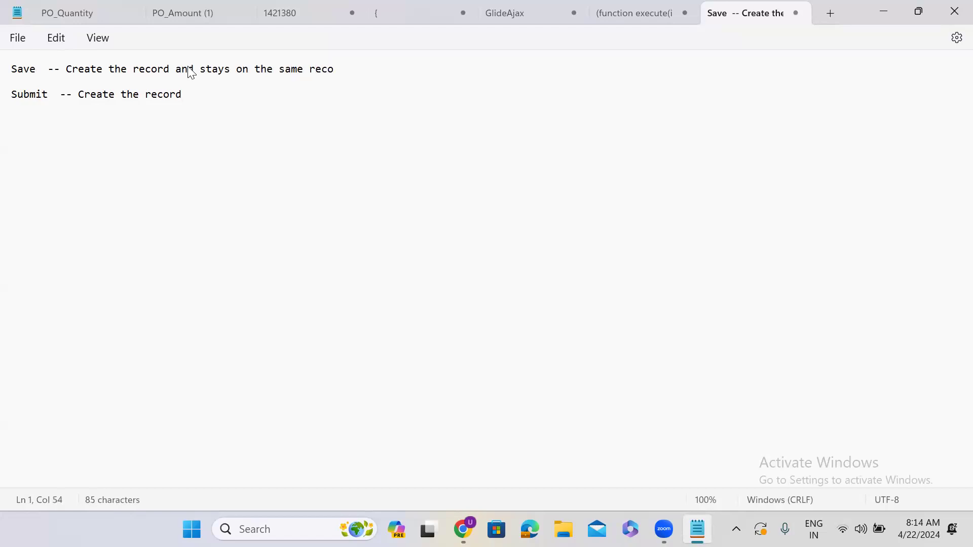
text(rd that is created)
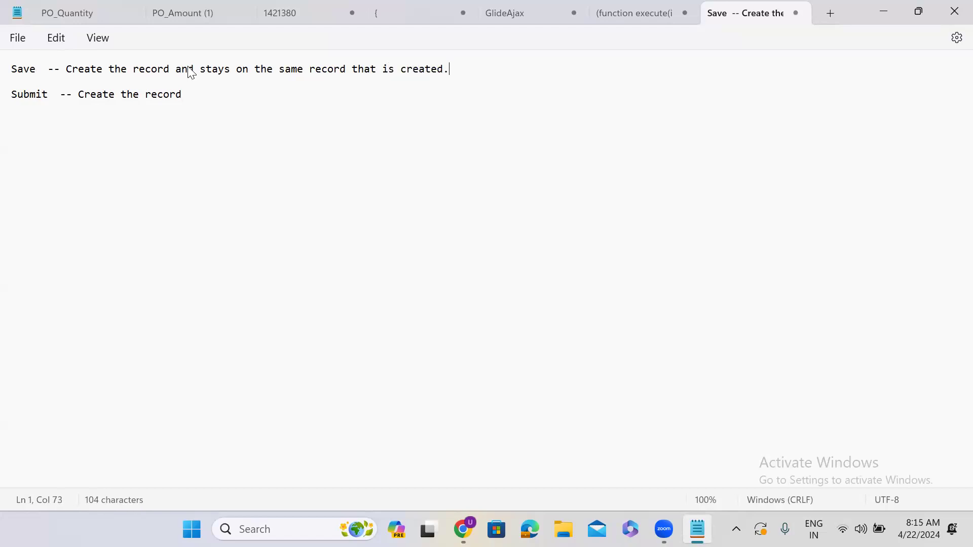
text(.)
Extend the Submit line with 'and will be redirected to previous page.'.
click(197, 96)
text(and will )
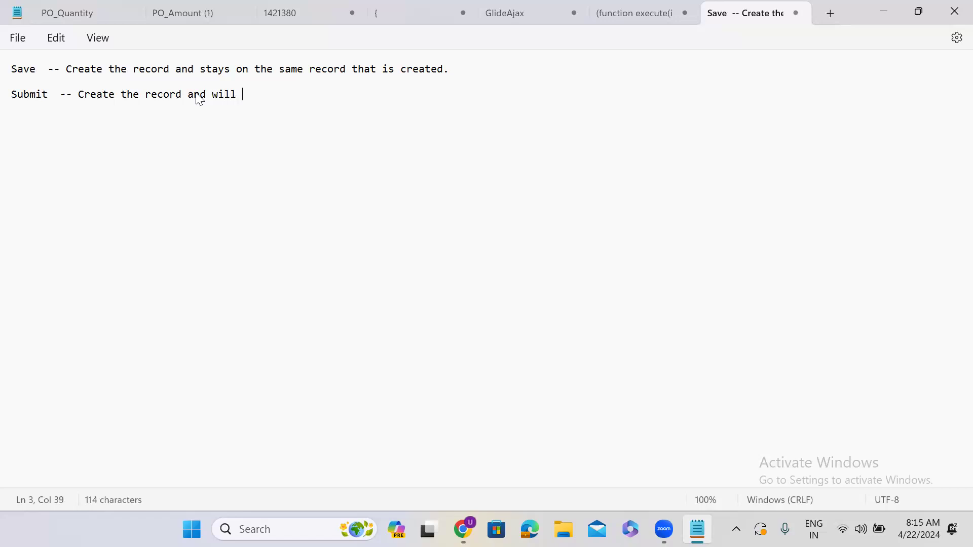
text(be redirected )
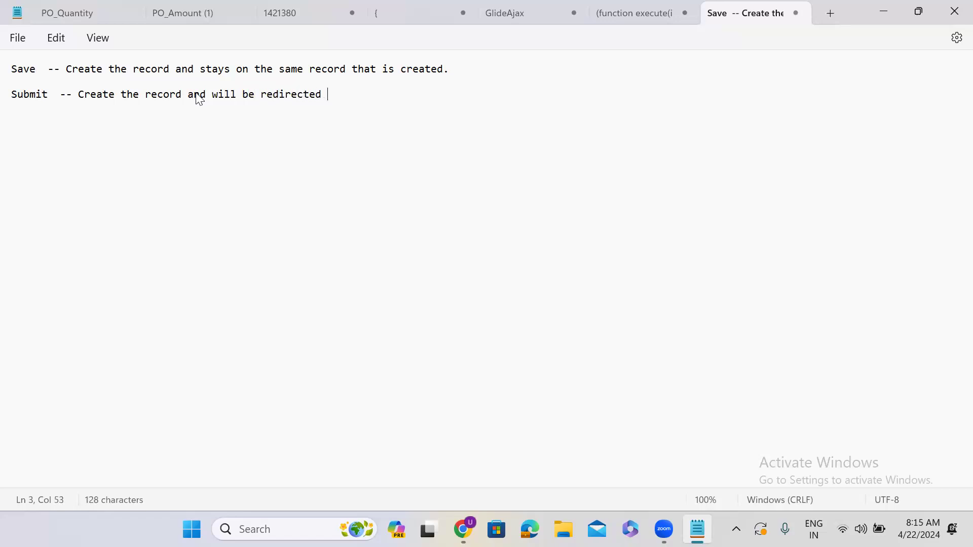
text(to previous page.)
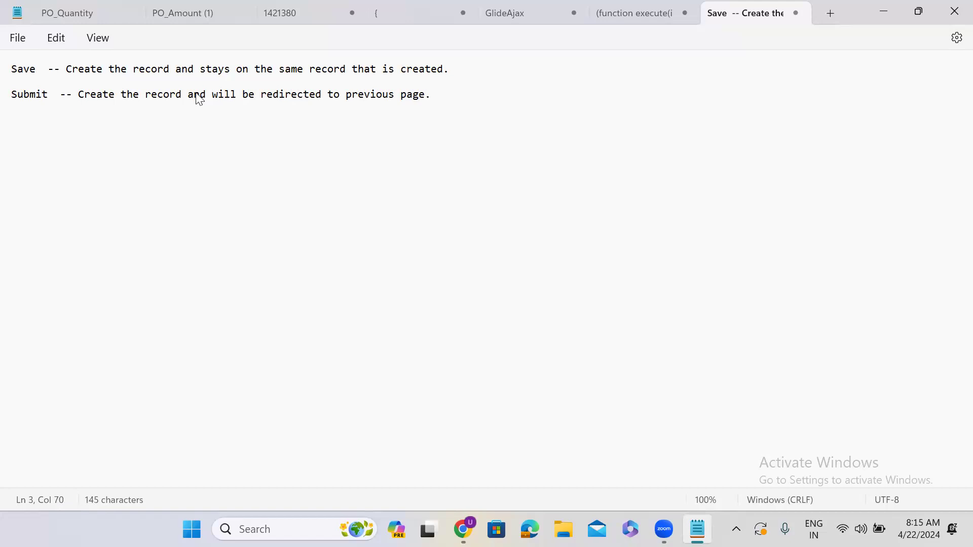
Add two new lines below, 'Save --' and 'Update --'.
key(Return)
key(Return)
key(Return)
text(Update)
key(BackSpace)
key(BackSpace)
key(BackSpace)
key(BackSpace)
key(BackSpace)
key(BackSpace)
text(Save)
key(Return)
key(Return)
text(Update )
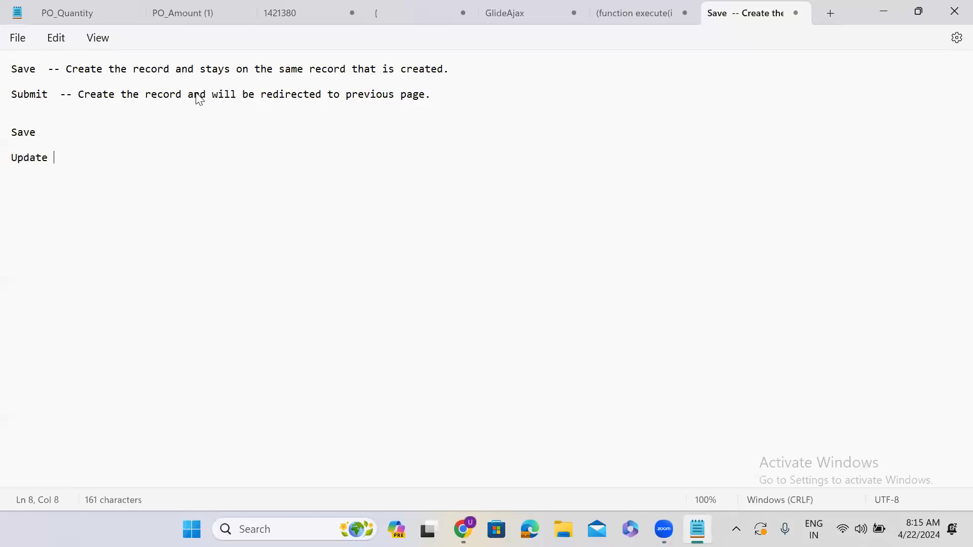
text(--)
click(61, 131)
text(--)
Paste the Save description into the new Save line and replace its 'Create' with 'Update'.
drag(65, 69, 257, 83)
drag(411, 82, 452, 80)
key(ctrl+c)
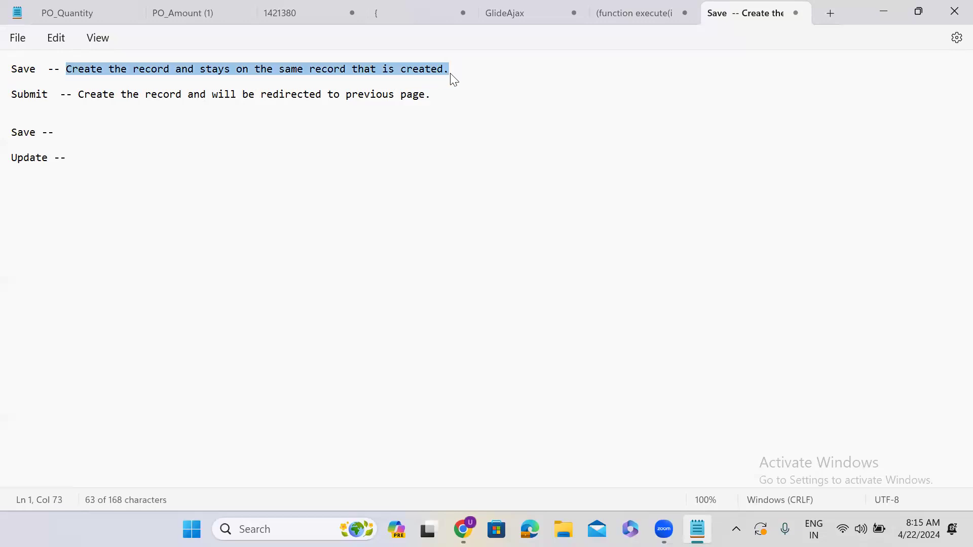
click(143, 129)
key(ctrl+v)
click(75, 147)
drag(74, 133, 446, 133)
double_click(76, 133)
text(U)
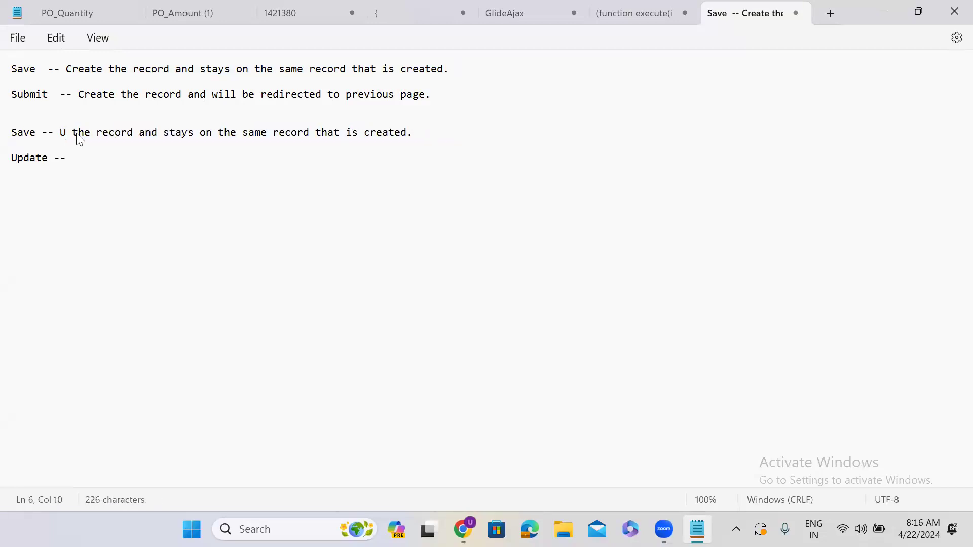
text(pdate)
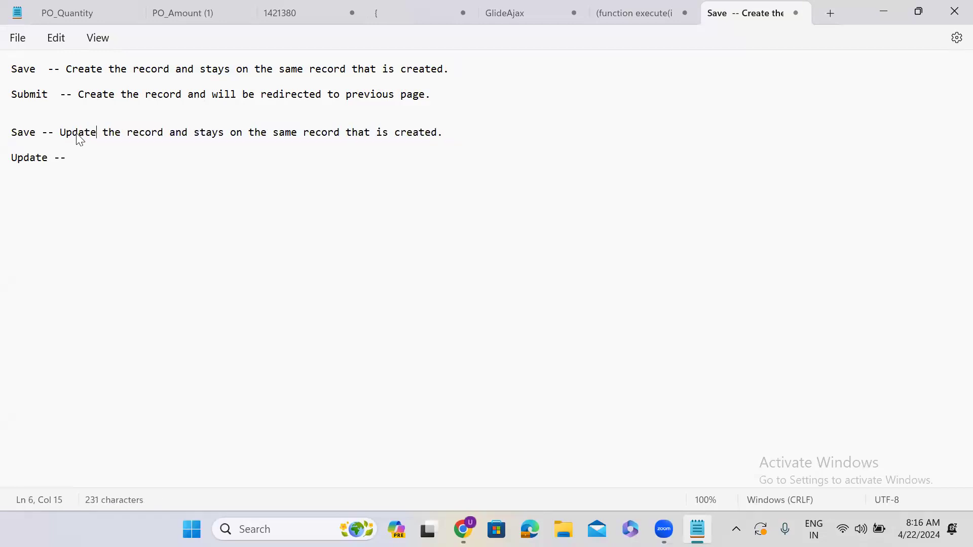
Copy the Submit description onto the Update line and replace its 'Create' with 'update'.
click(87, 160)
drag(79, 96, 453, 104)
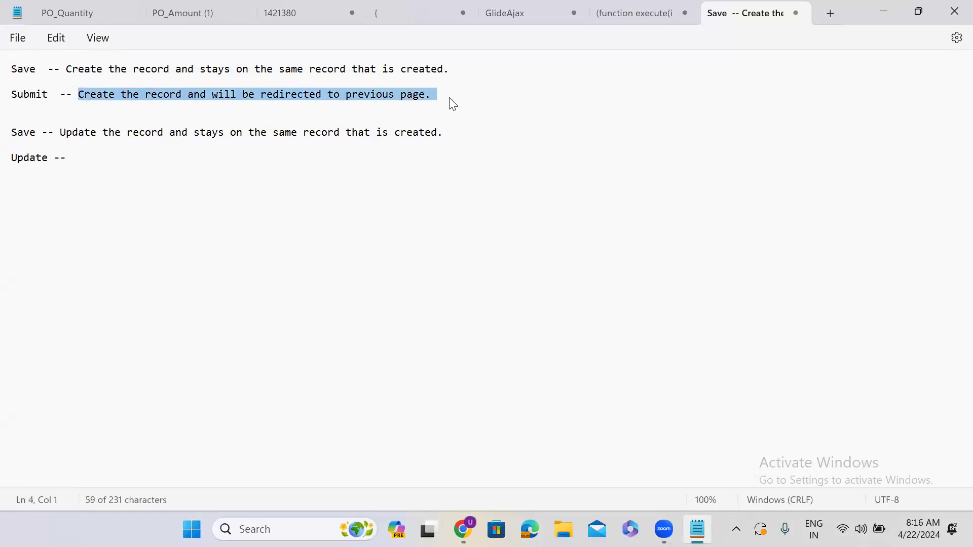
key(ctrl+c)
click(136, 155)
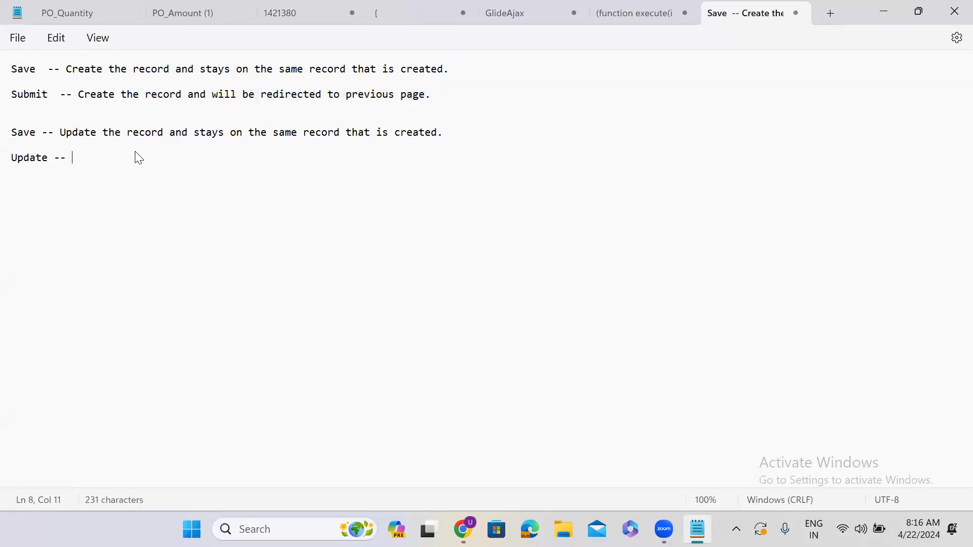
key(ctrl+v)
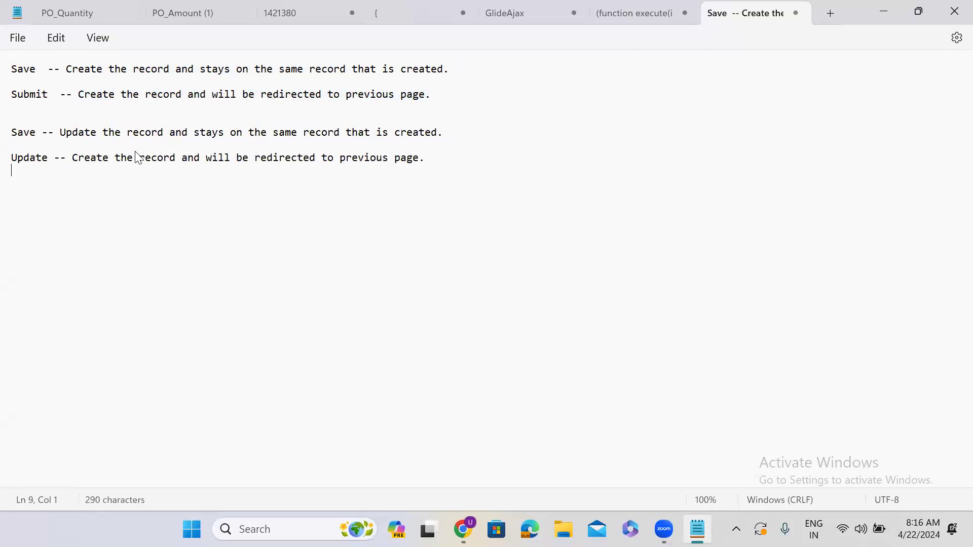
double_click(92, 159)
text(update)
Change 'created' to 'updated' at the end of the second Save line.
double_click(23, 70)
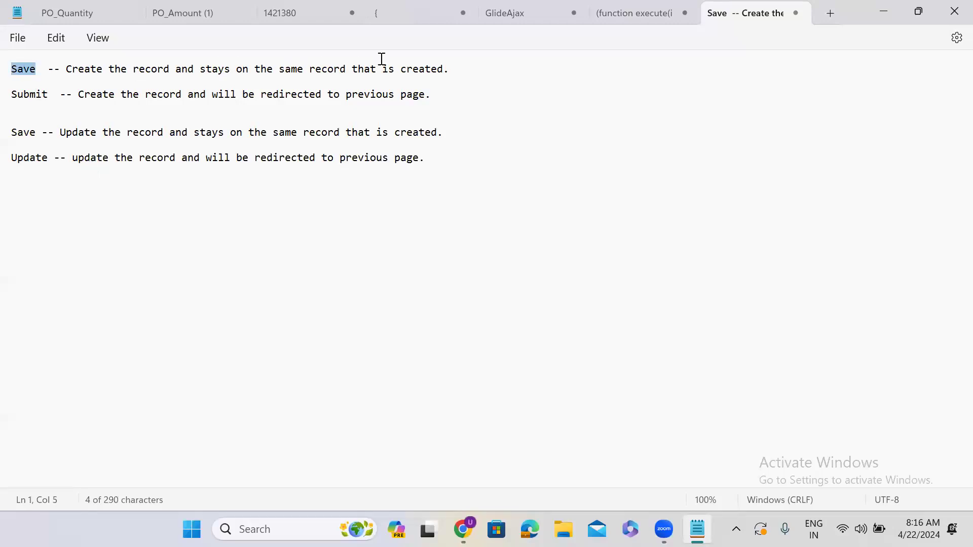
double_click(415, 132)
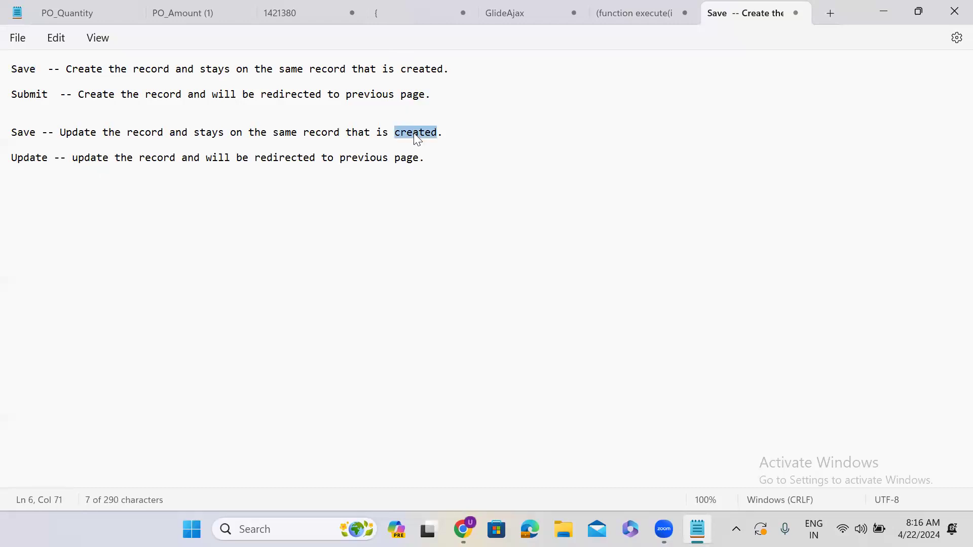
text(updated)
Return to the browser and submit the shipping case record.
click(870, 14)
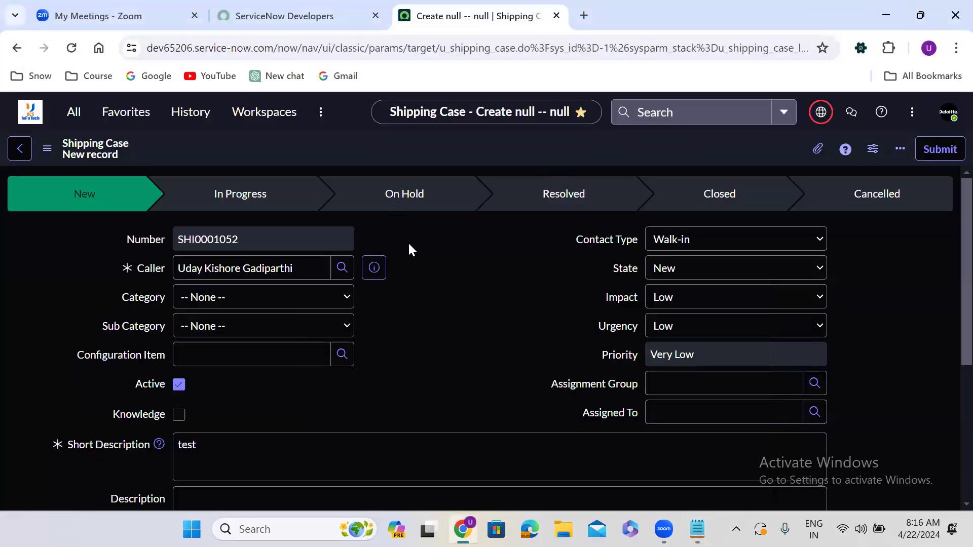
click(939, 146)
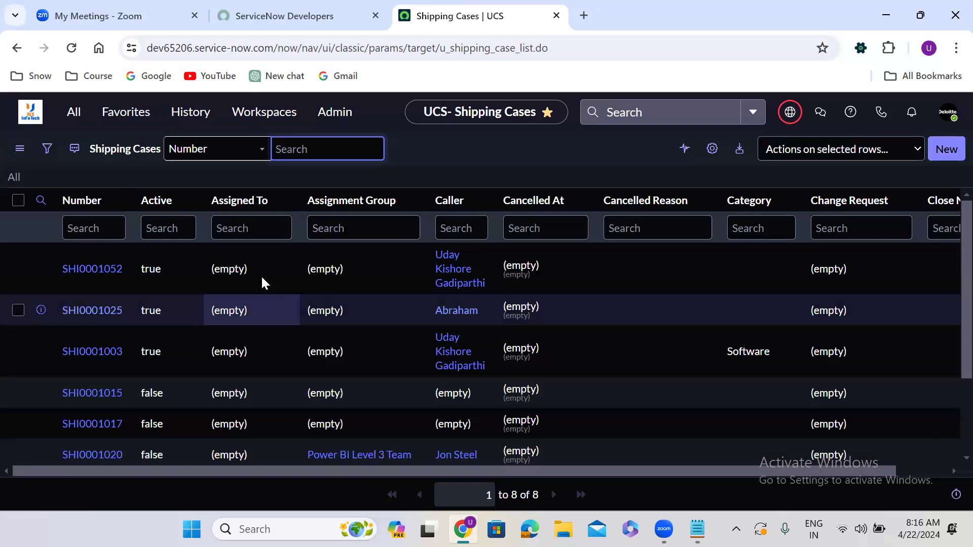
Open another new Shipping Case record and enter test 678 as its short description.
click(73, 113)
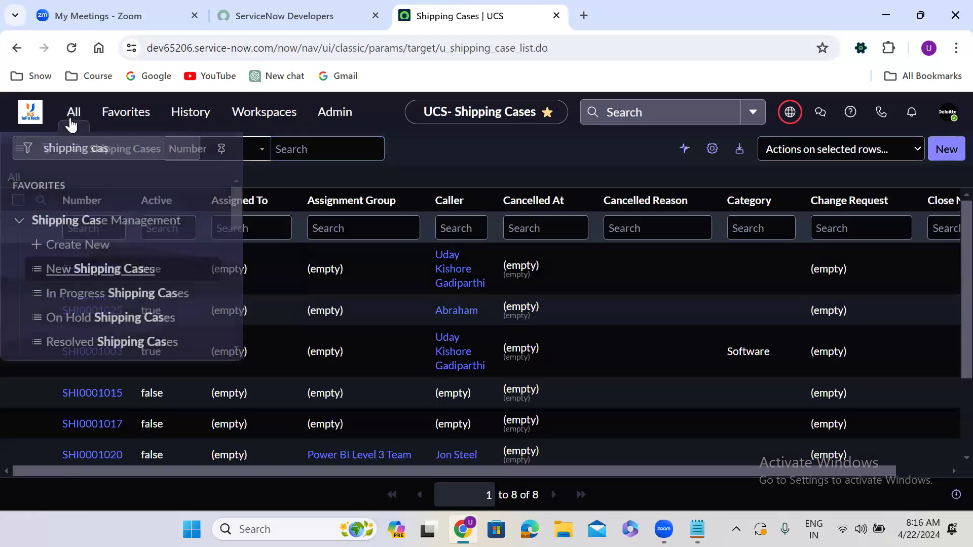
click(62, 238)
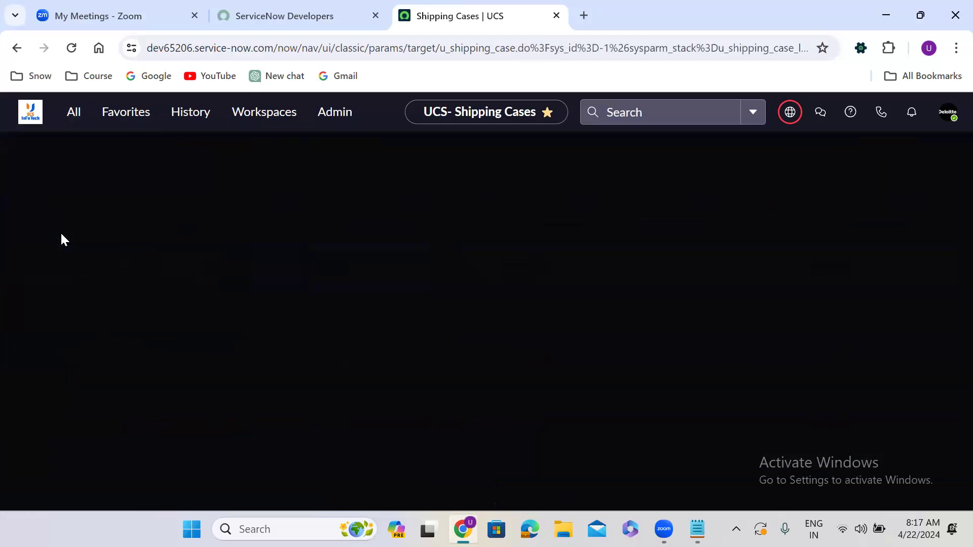
click(227, 447)
text(test 678)
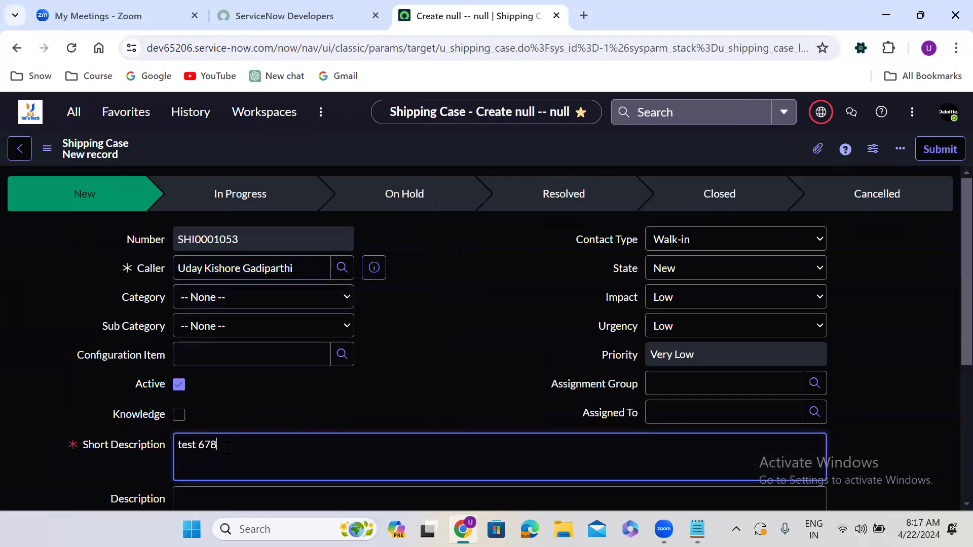
Save the record and remain on it using the form header's context menu.
right_click(439, 147)
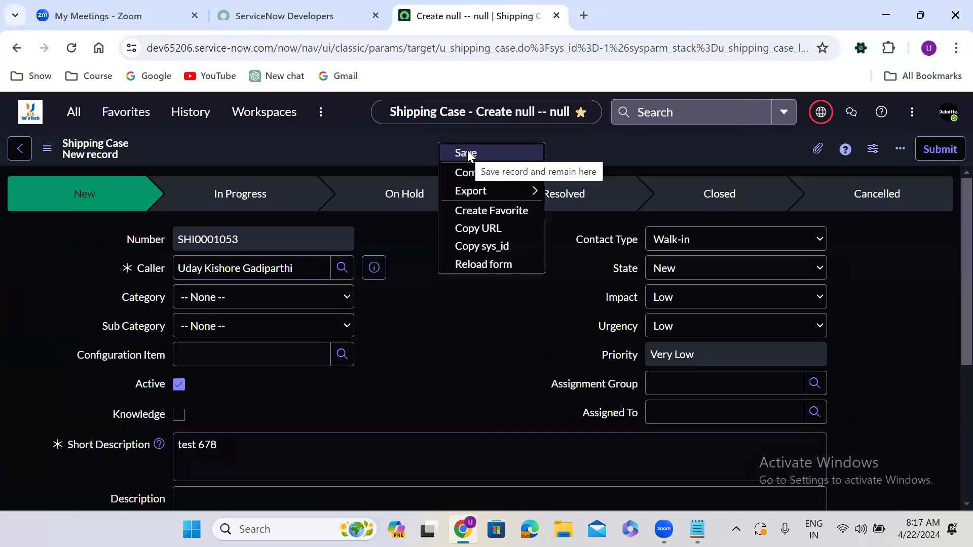
click(471, 151)
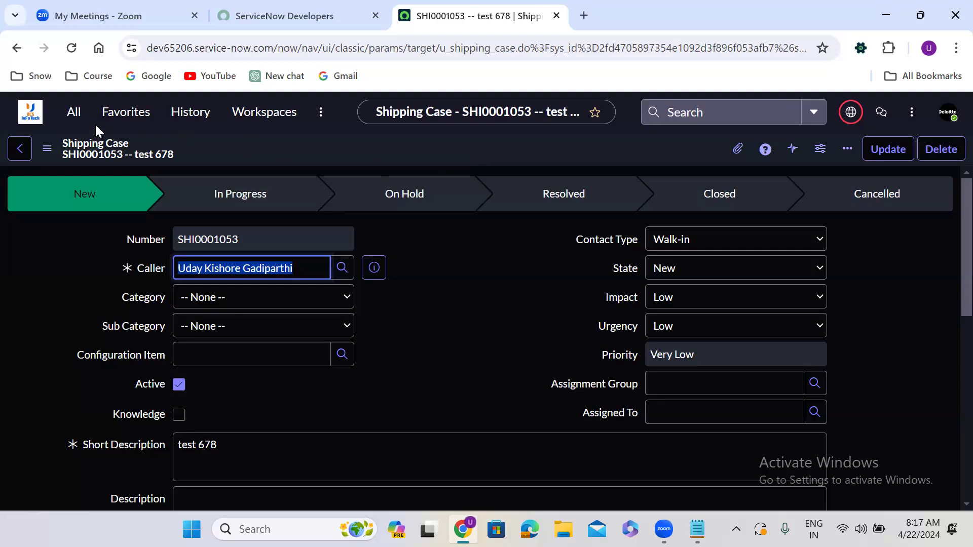
Open a new Shipping Case record, enter test as its short description, and submit it.
click(73, 112)
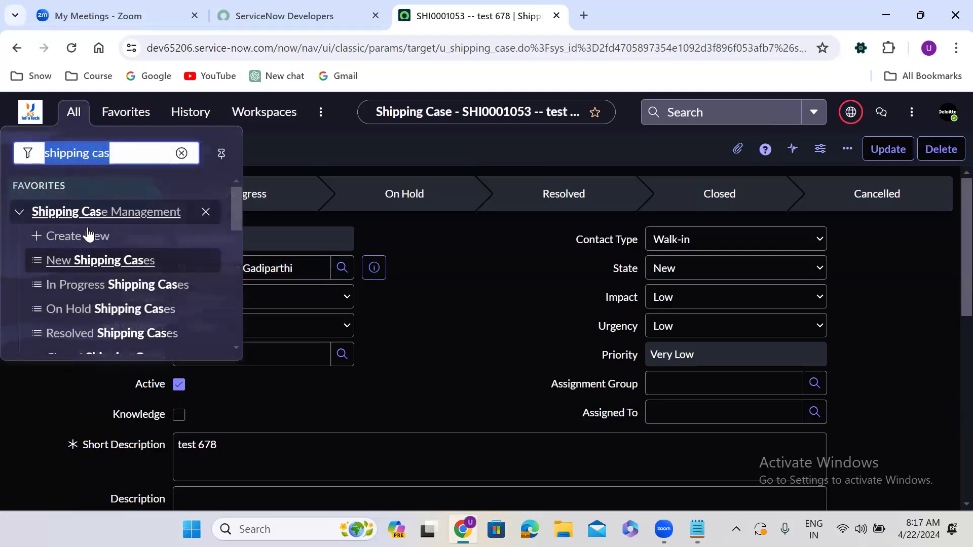
click(87, 235)
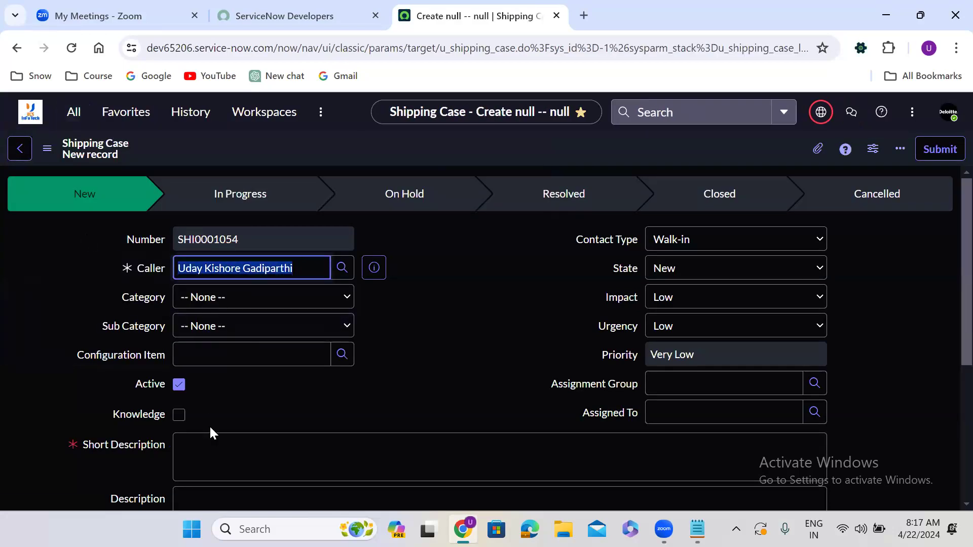
click(212, 440)
text(test)
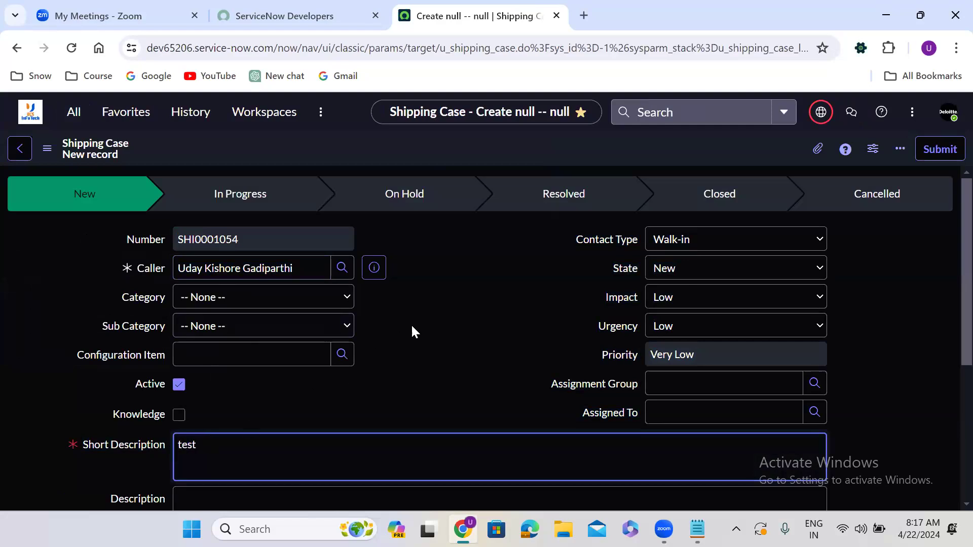
click(434, 303)
click(936, 148)
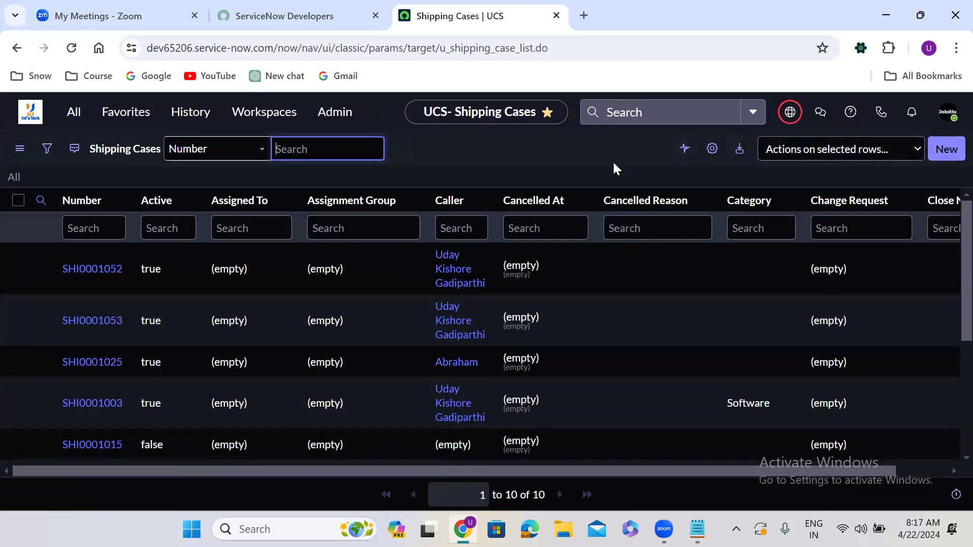
Open another new Shipping Case record and enter test as its short description.
click(80, 112)
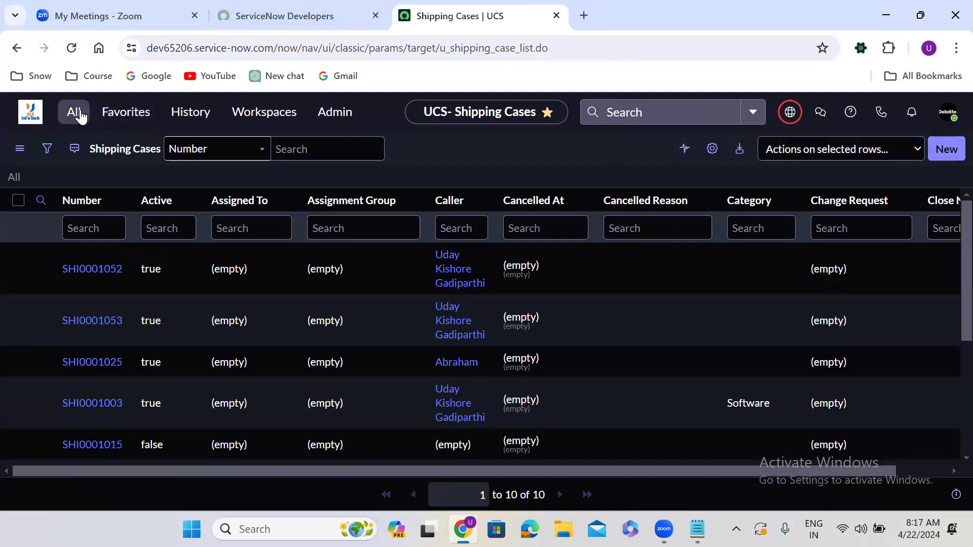
click(82, 236)
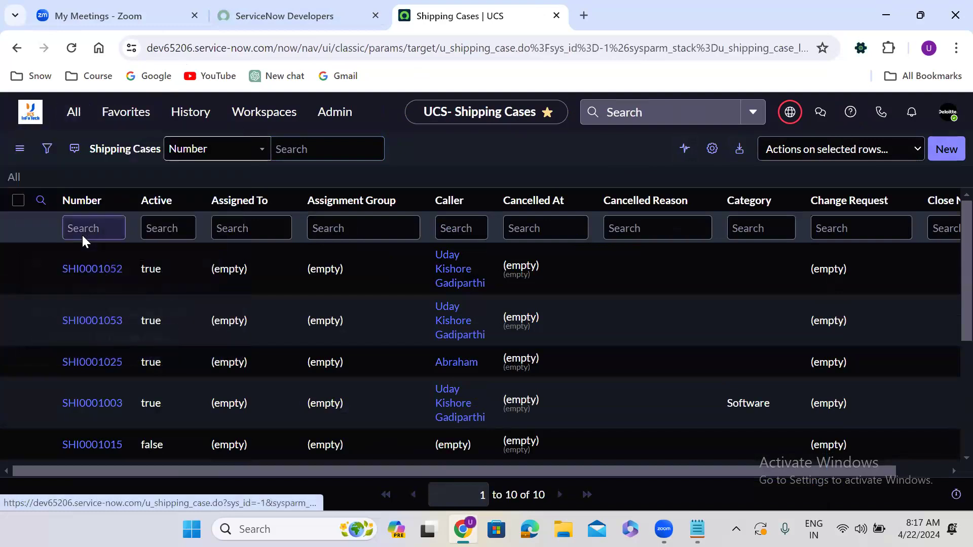
click(238, 445)
text(test)
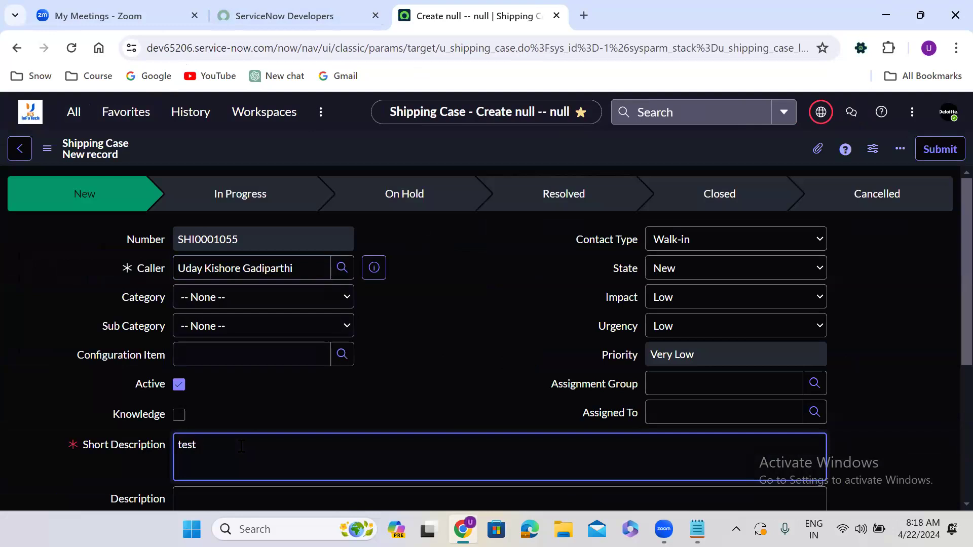
Save the record and remain on it using the form header's context menu.
right_click(430, 144)
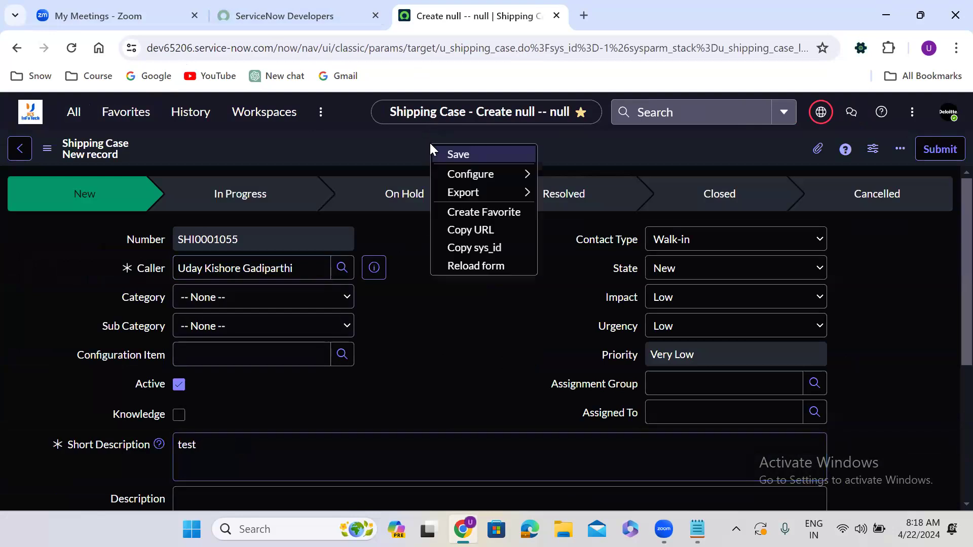
click(472, 154)
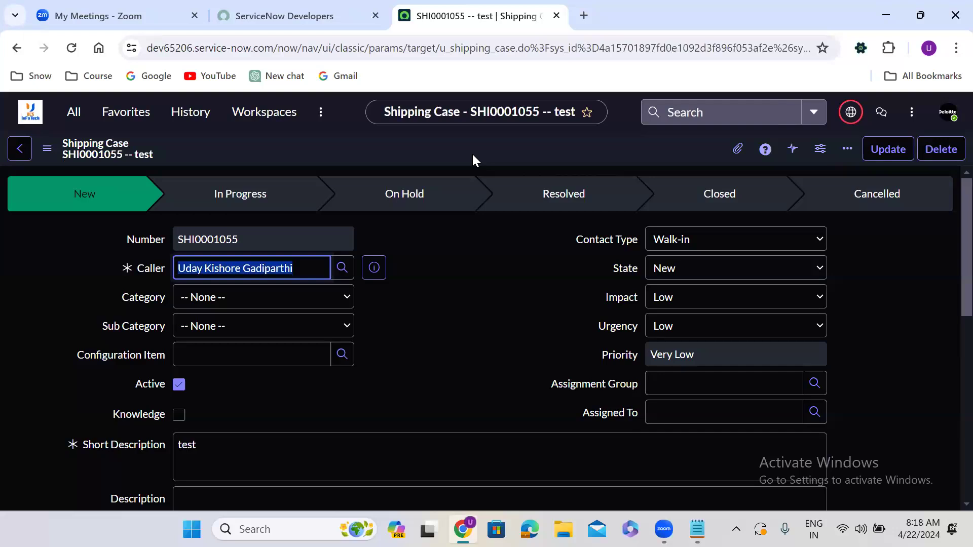
click(446, 237)
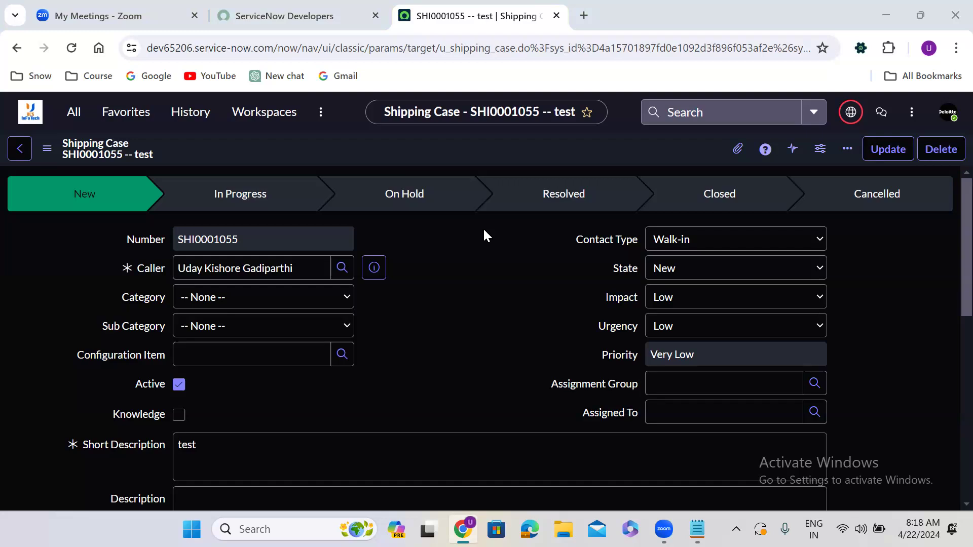
Set the saved record's category to Enquiry and update it.
right_click(518, 158)
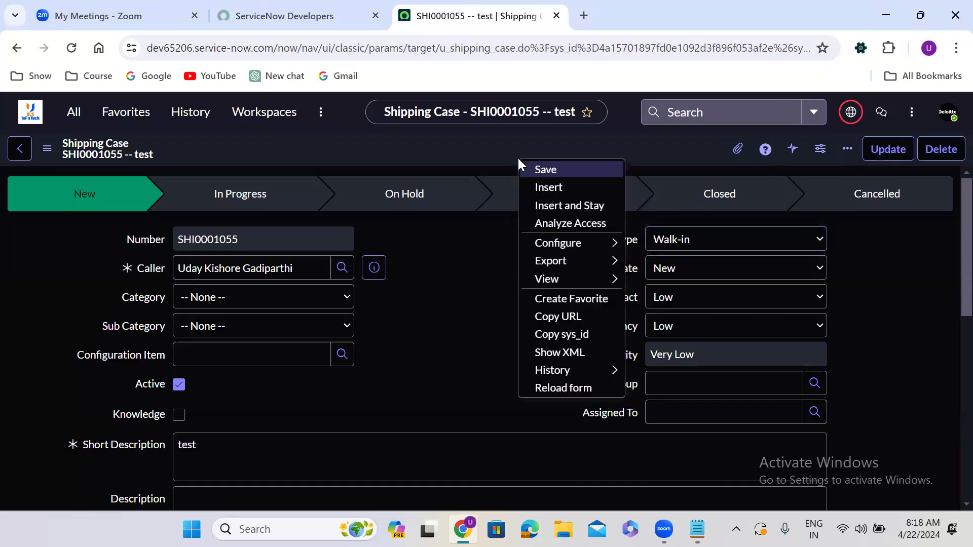
click(475, 155)
click(267, 335)
click(250, 303)
click(246, 354)
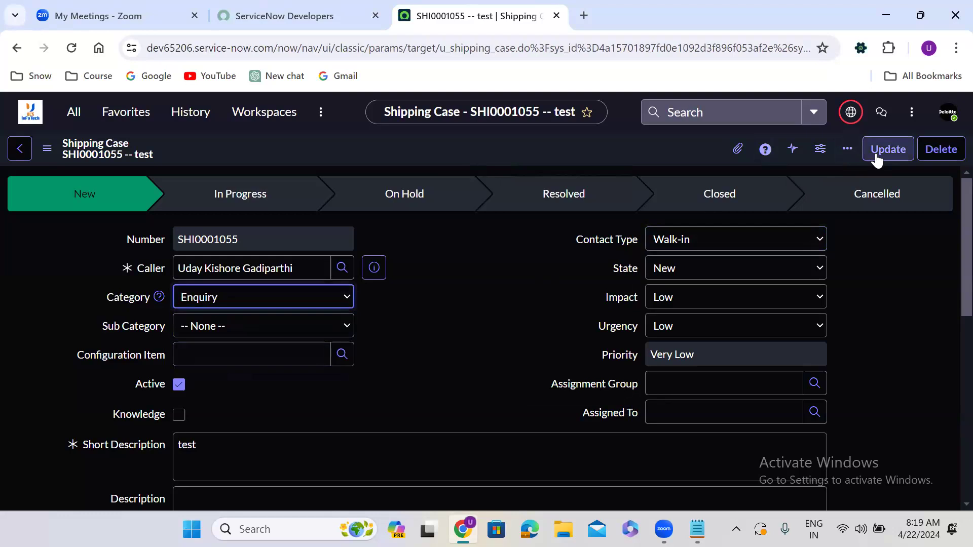
click(895, 149)
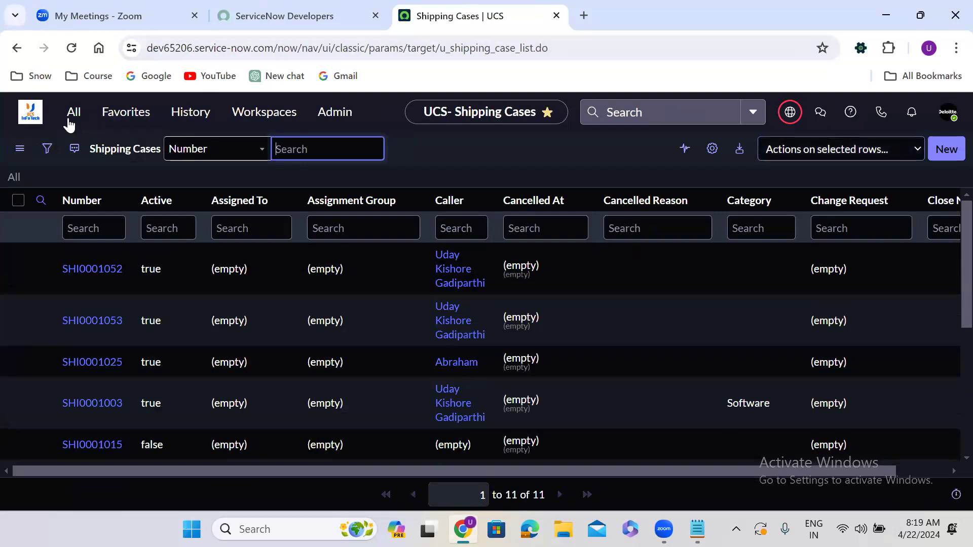
Open the top shipping case in the list, set its category to Enquiry, and save it from the header menu.
click(81, 270)
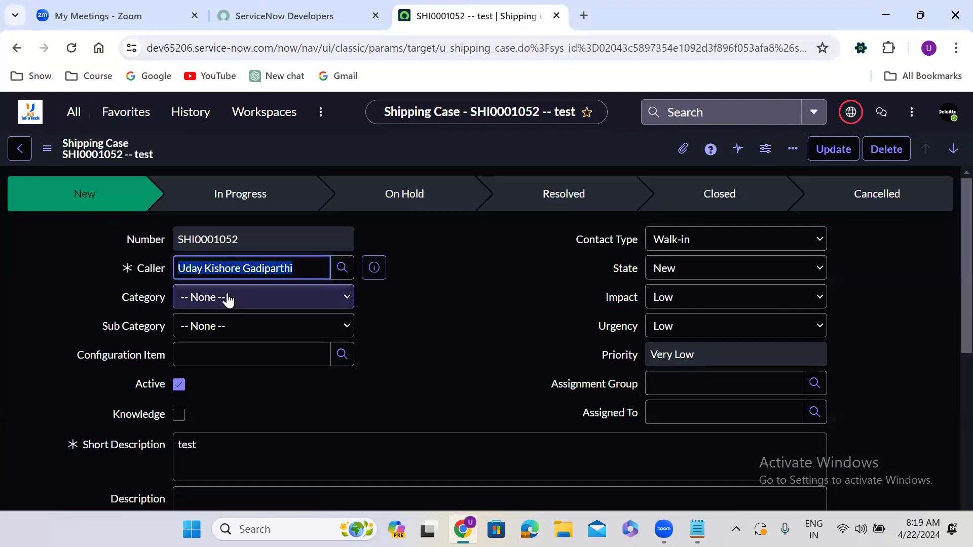
click(254, 304)
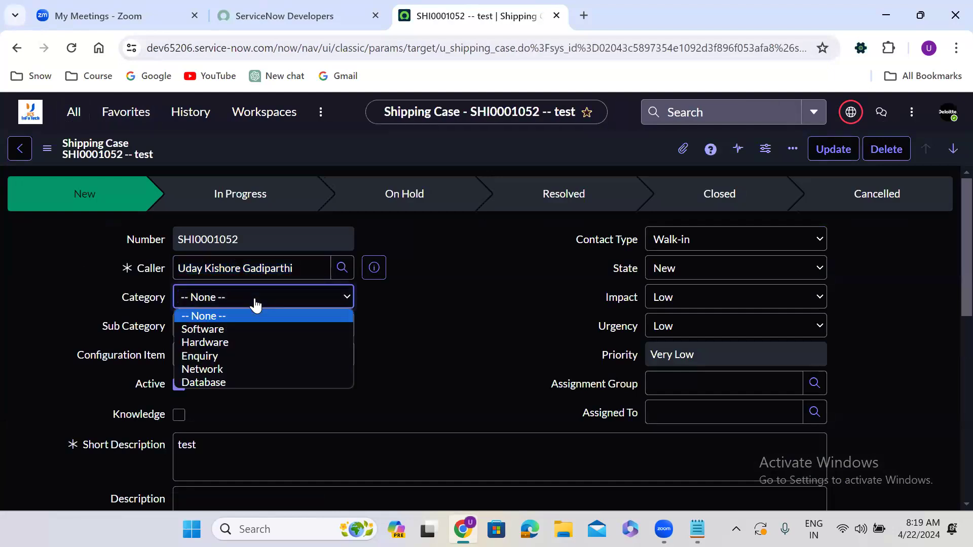
click(238, 349)
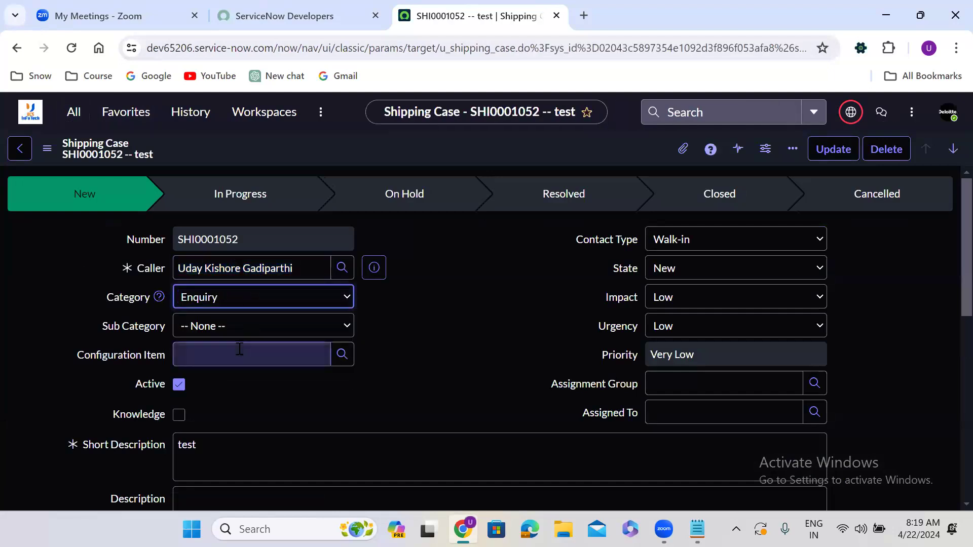
right_click(376, 156)
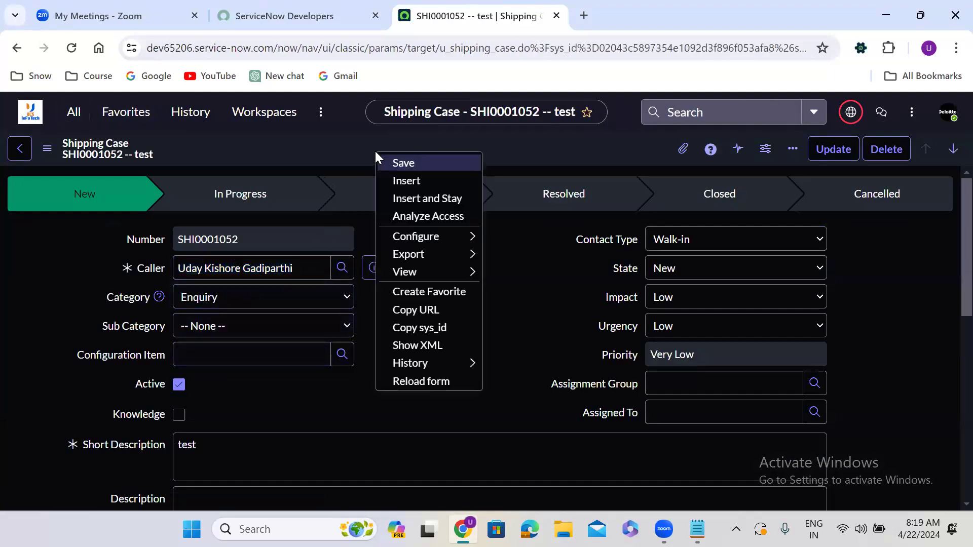
click(425, 165)
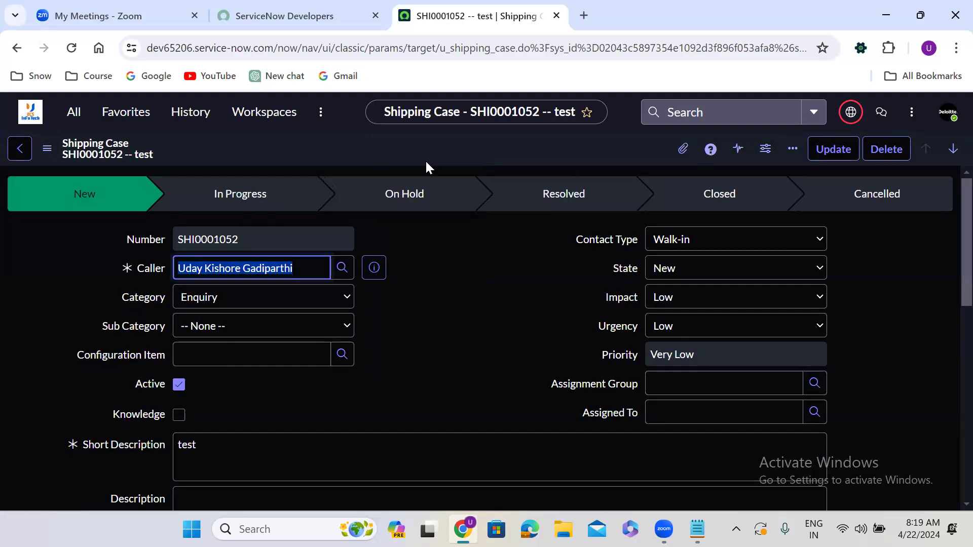
Open a new Shipping Case record and enter test as its short description.
click(73, 114)
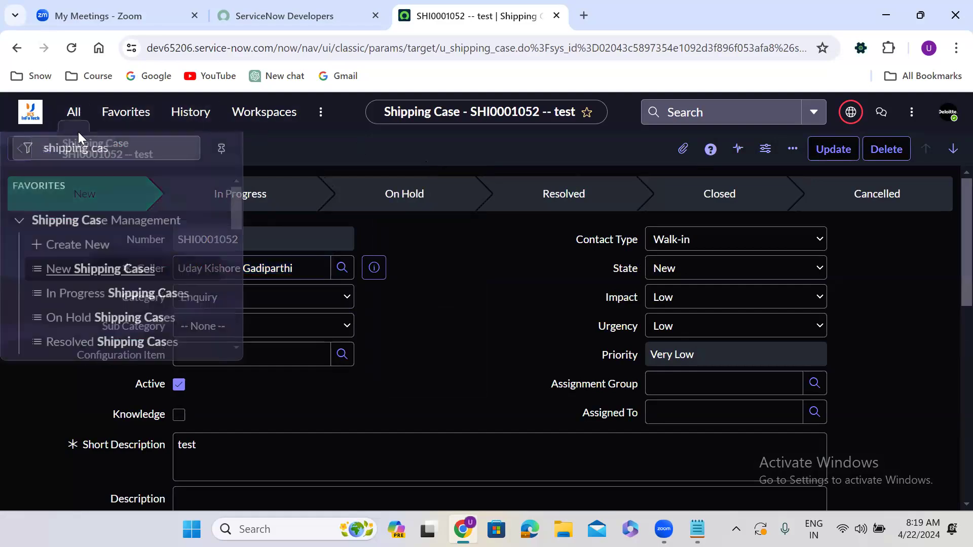
click(90, 235)
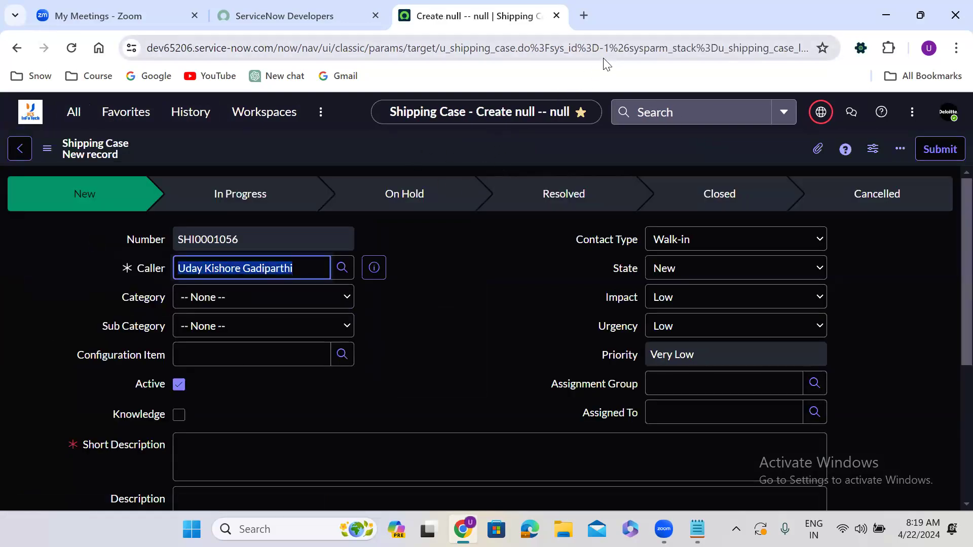
click(226, 448)
text(tes)
text(t)
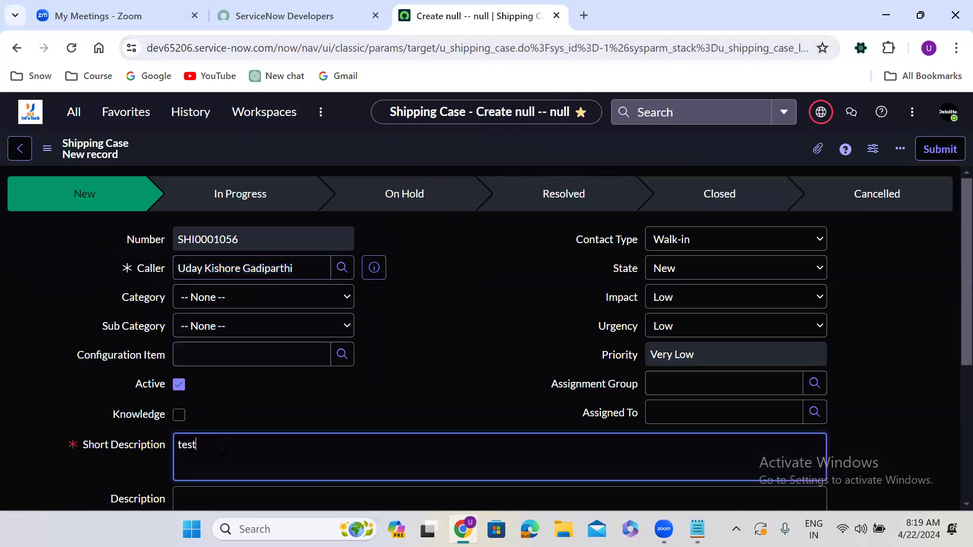
Save the new record and remain on it using the form header's context menu.
right_click(461, 145)
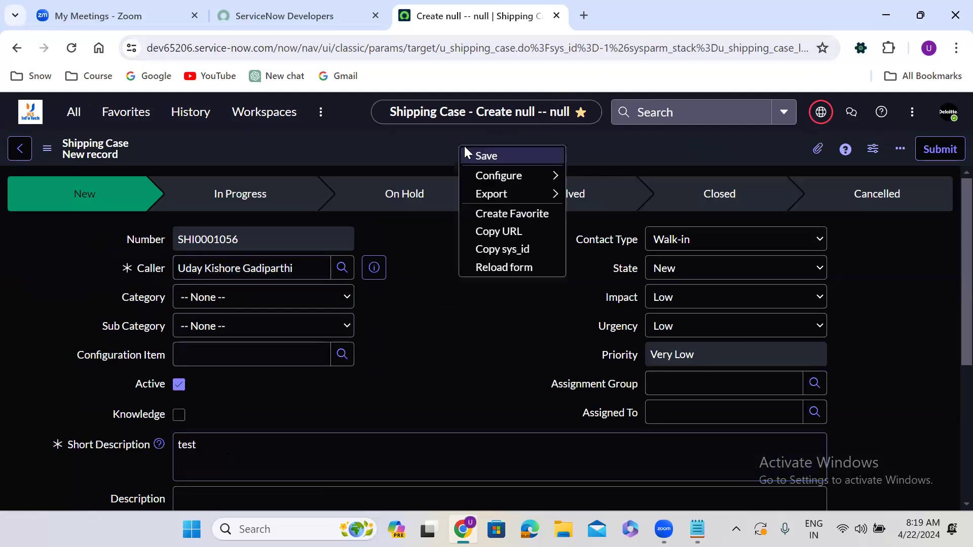
click(483, 154)
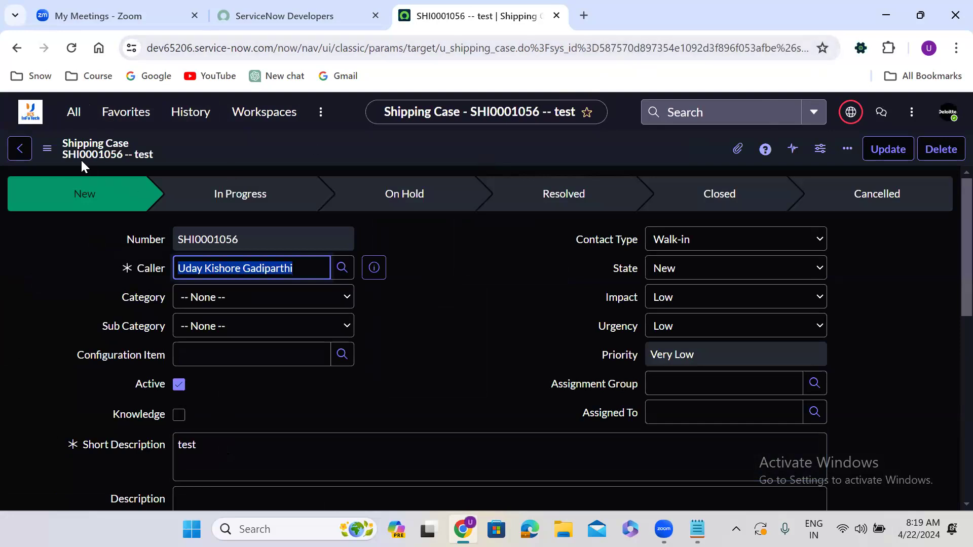
click(416, 244)
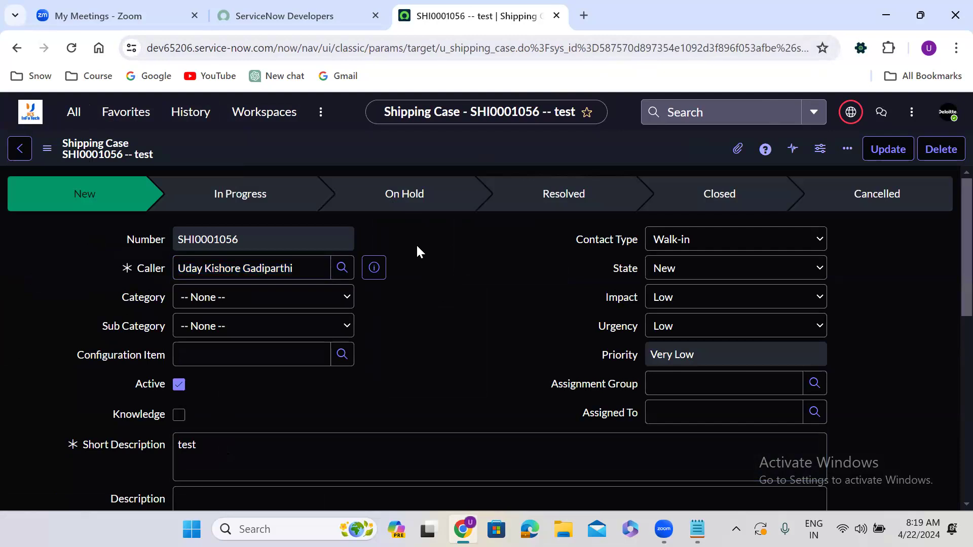
Set the record's category to Hardware and save it from the header menu.
click(228, 300)
click(227, 343)
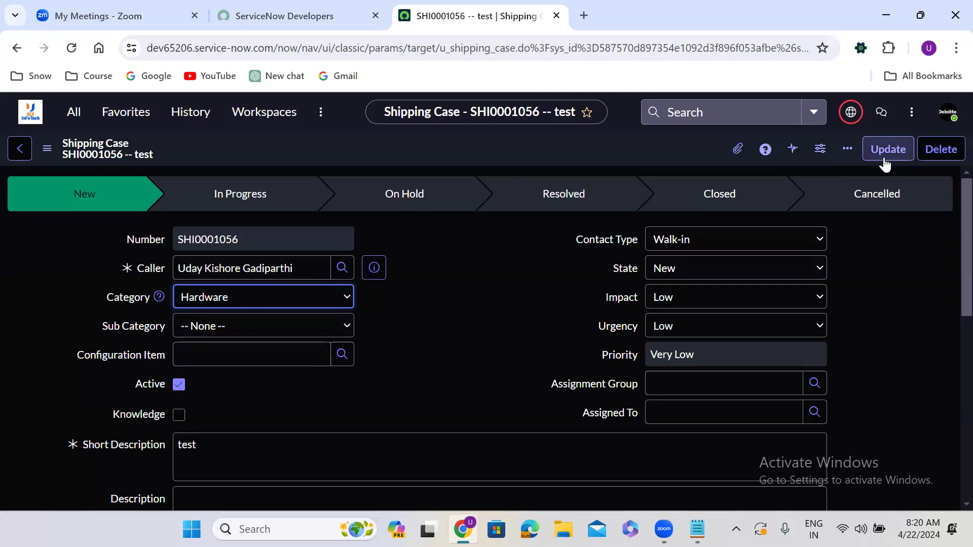
right_click(424, 147)
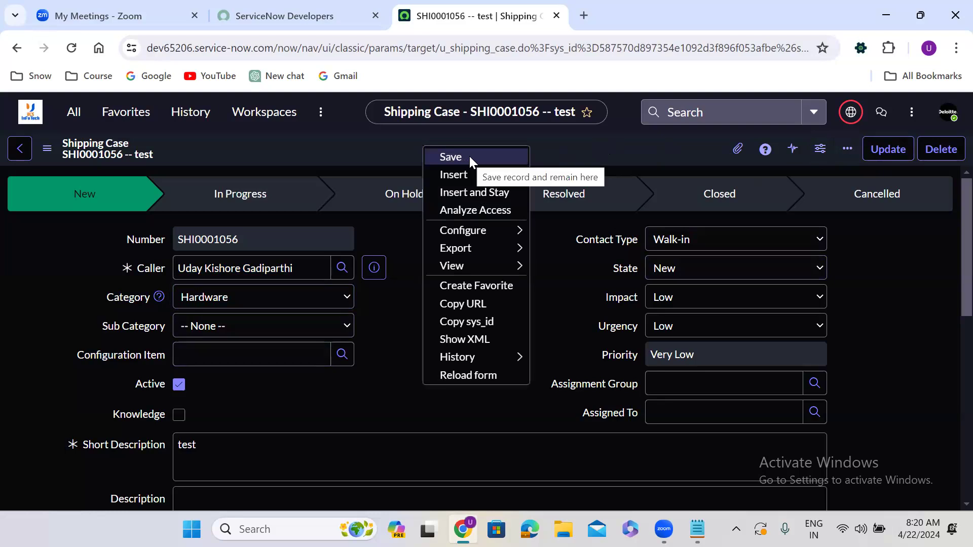
click(469, 156)
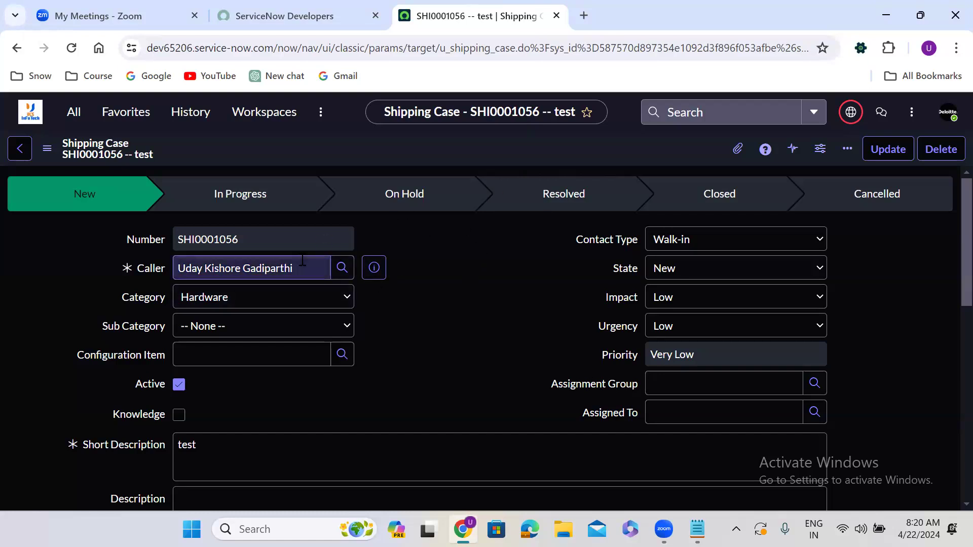
Review the header menu's Insert options, then add 'insert --' and 'insert & stay' lines to the Notepad notes.
right_click(452, 154)
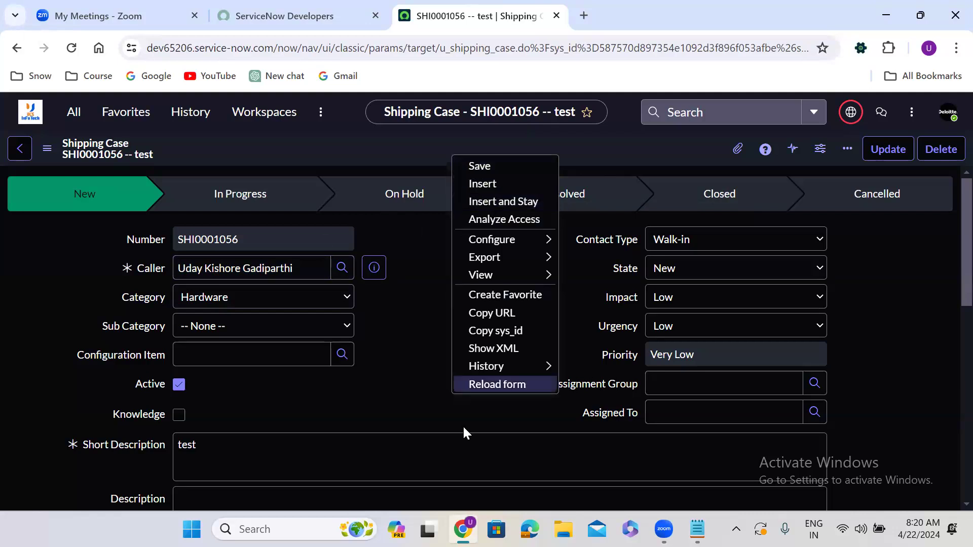
click(697, 529)
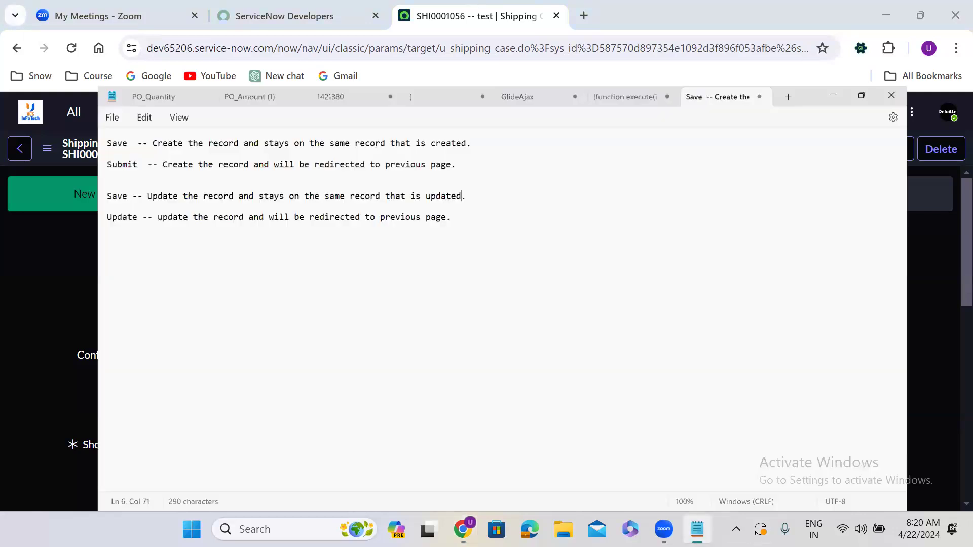
click(456, 159)
key(Return)
key(Return)
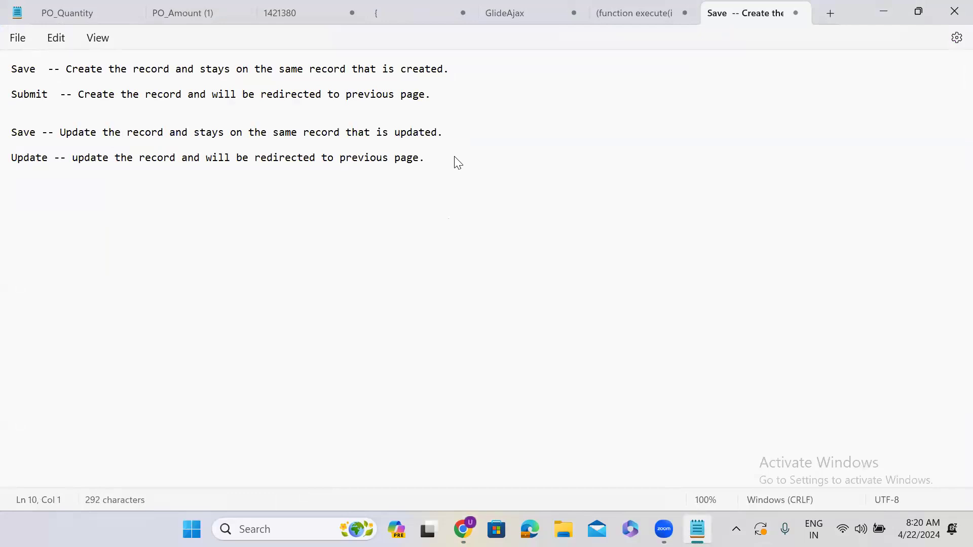
text(insert --)
key(Return)
key(Return)
text(insert )
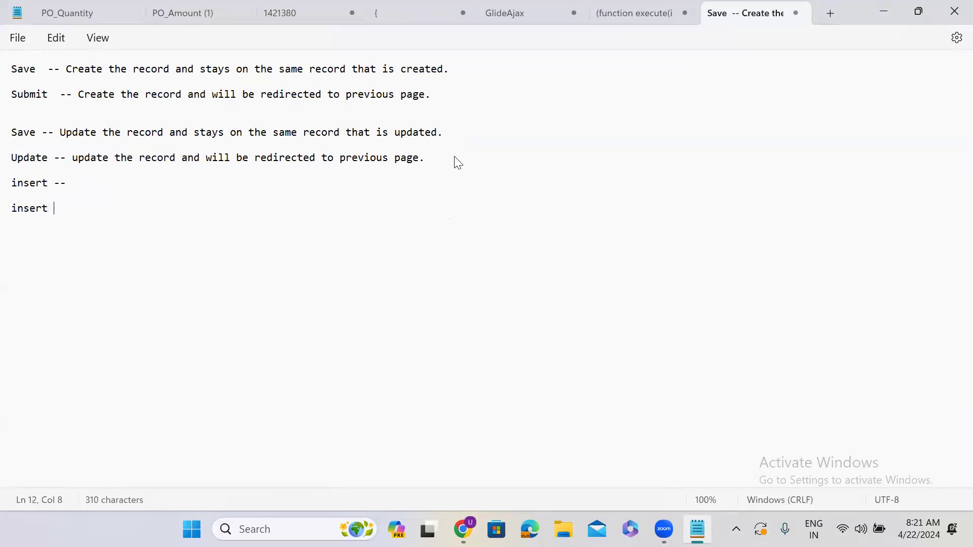
text(& stay)
Add a blank line below the Update note and paste the first Save description after 'insert --'.
click(442, 156)
key(Return)
key(Return)
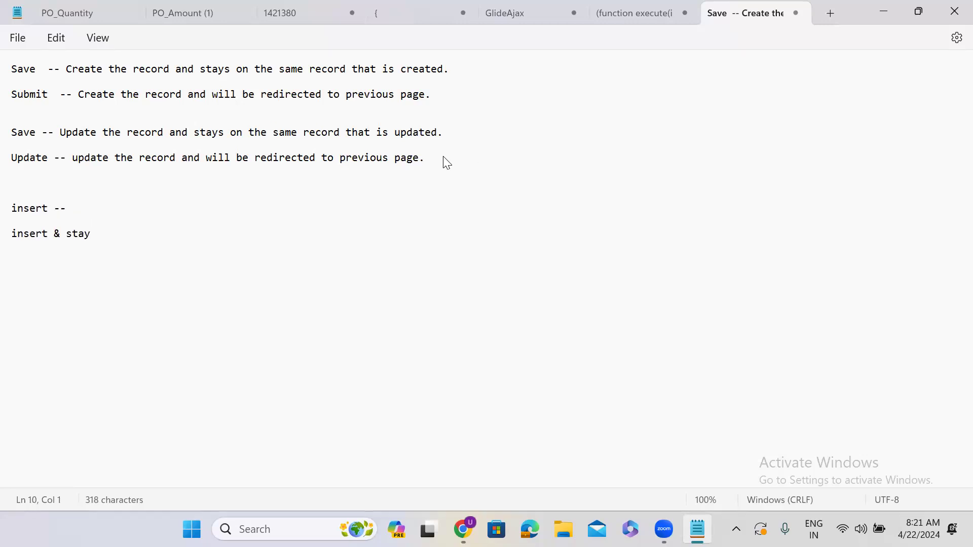
click(92, 206)
click(67, 73)
key(shift+End)
key(ctrl+c)
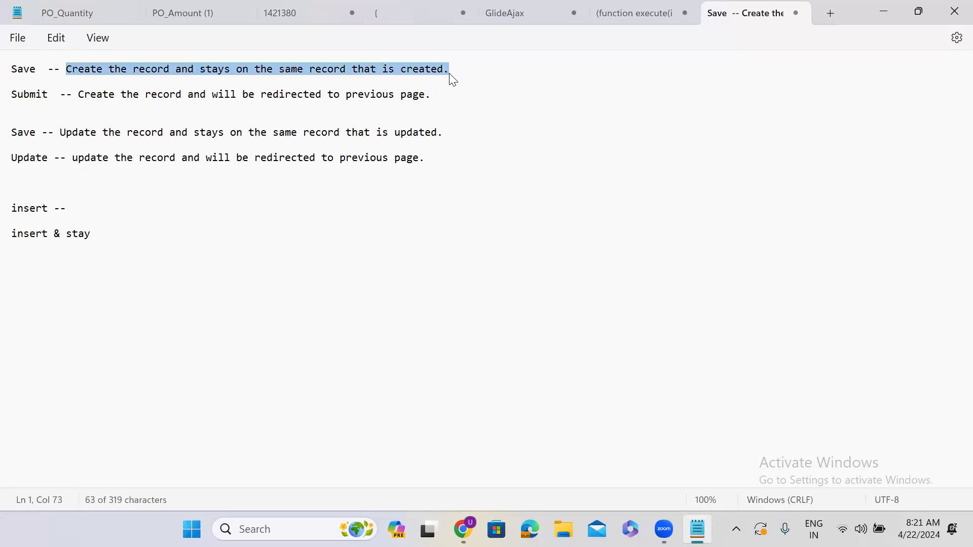
click(119, 203)
key(ctrl+v)
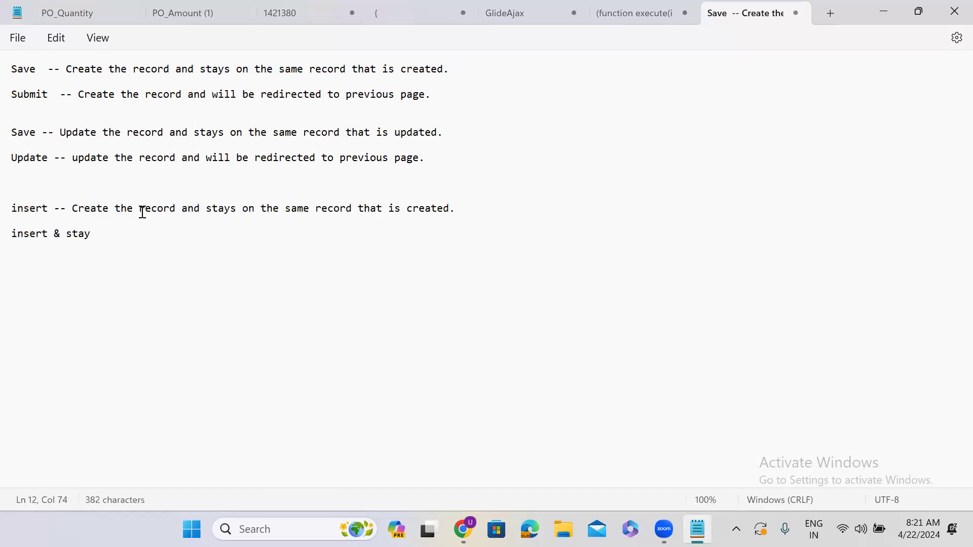
Replace 'the' with 'another' in the insert line's description.
double_click(124, 210)
text(another)
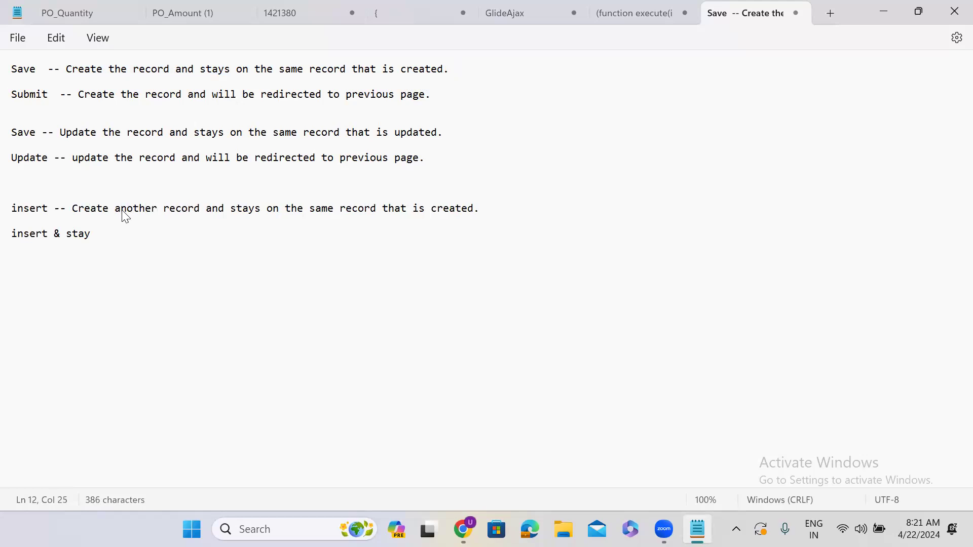
Extend the insert line's description to 'Create another new record with differnent number'.
text(new)
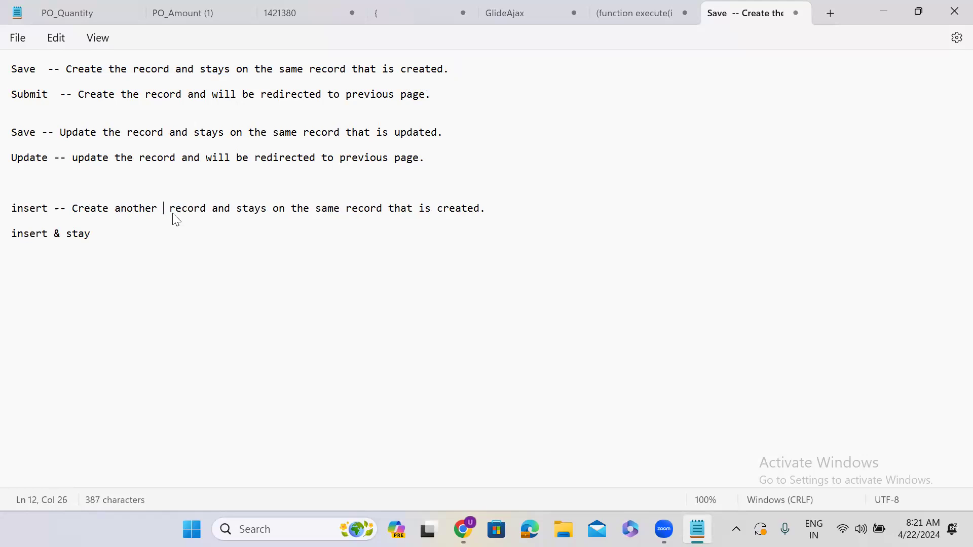
click(229, 208)
text(with di)
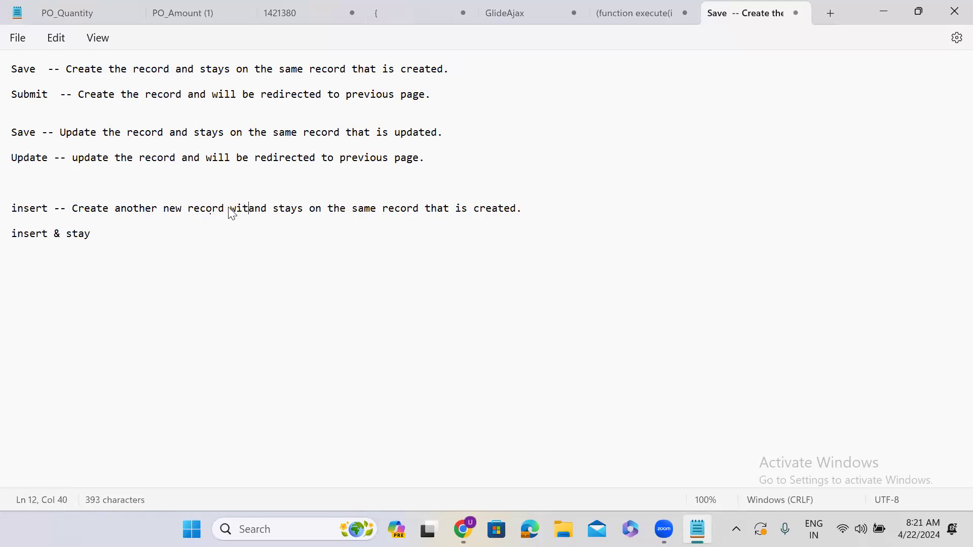
text(fferne)
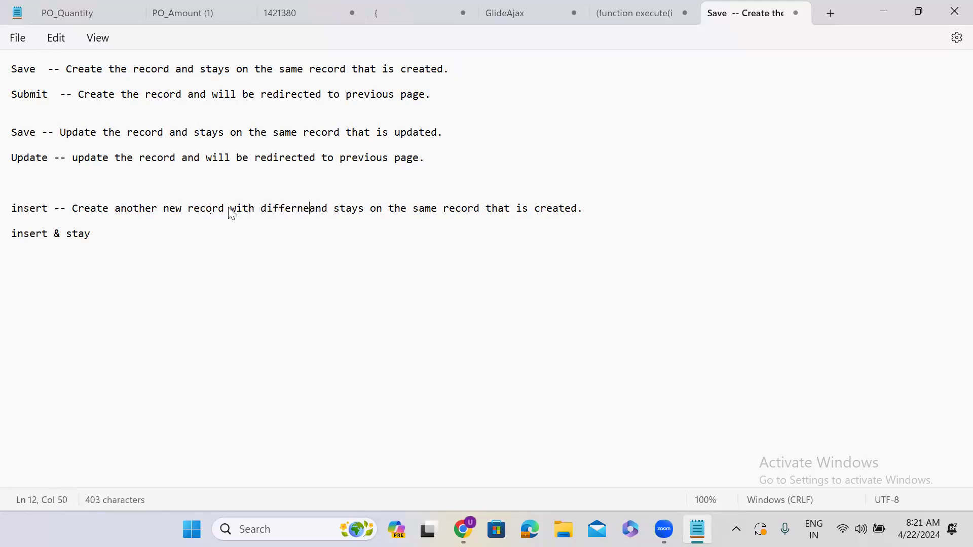
text(nt number)
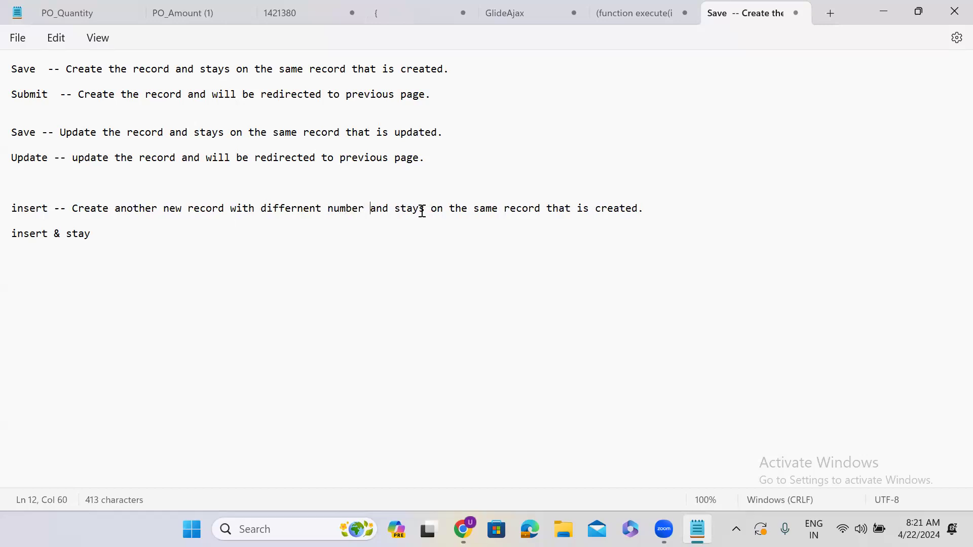
Replace the rest of the insert description with 'will be redirected to previous page'.
drag(394, 208, 640, 211)
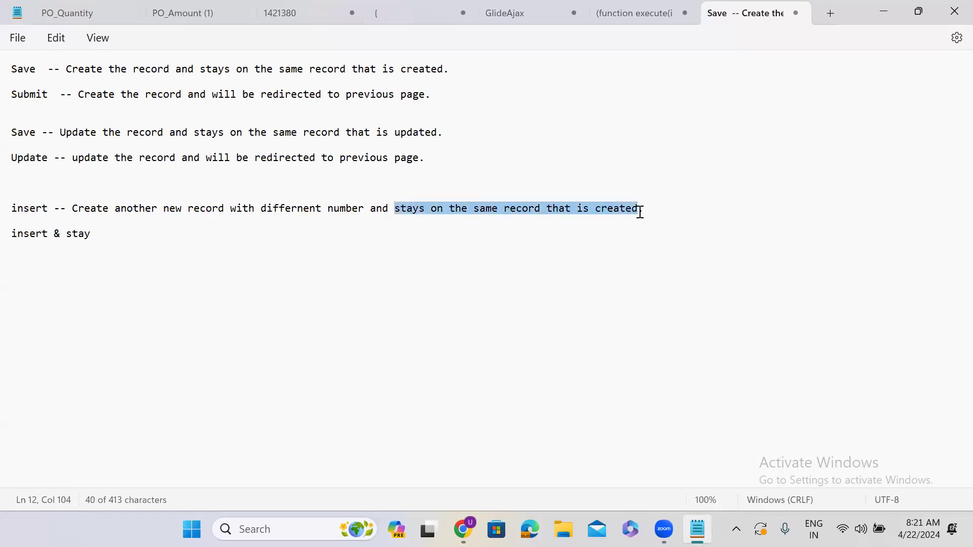
text(will be )
text(redir)
text(ected t)
text(o )
text(prev)
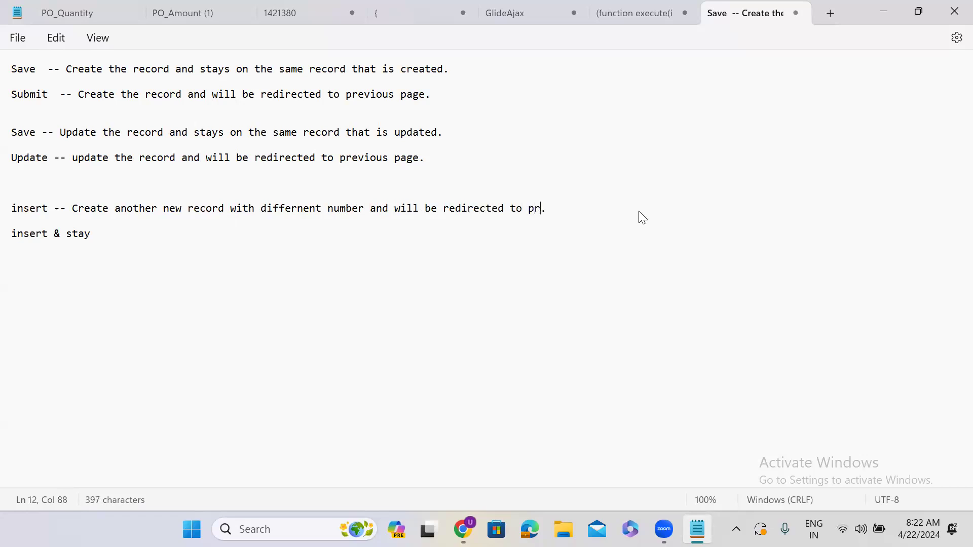
text(ious page)
Add '--' after 'insert & stay' and copy the insert line's full description onto that line.
click(127, 233)
text(--)
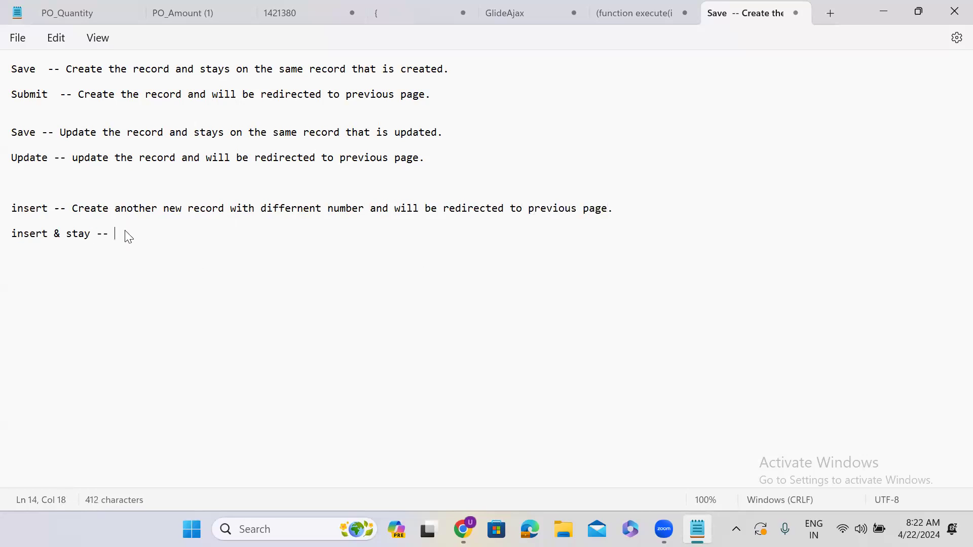
drag(74, 212, 616, 210)
key(super+Tab)
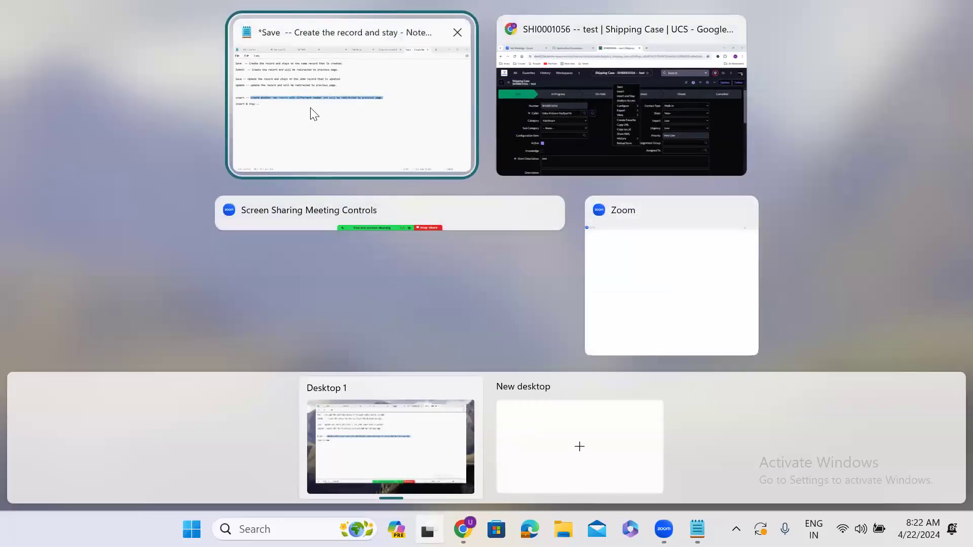
click(310, 113)
click(174, 230)
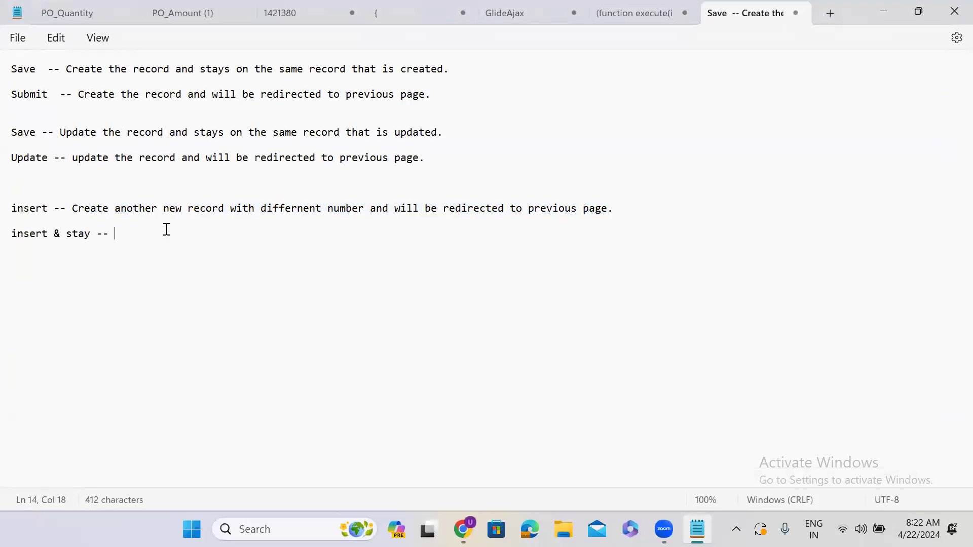
key(ctrl+v)
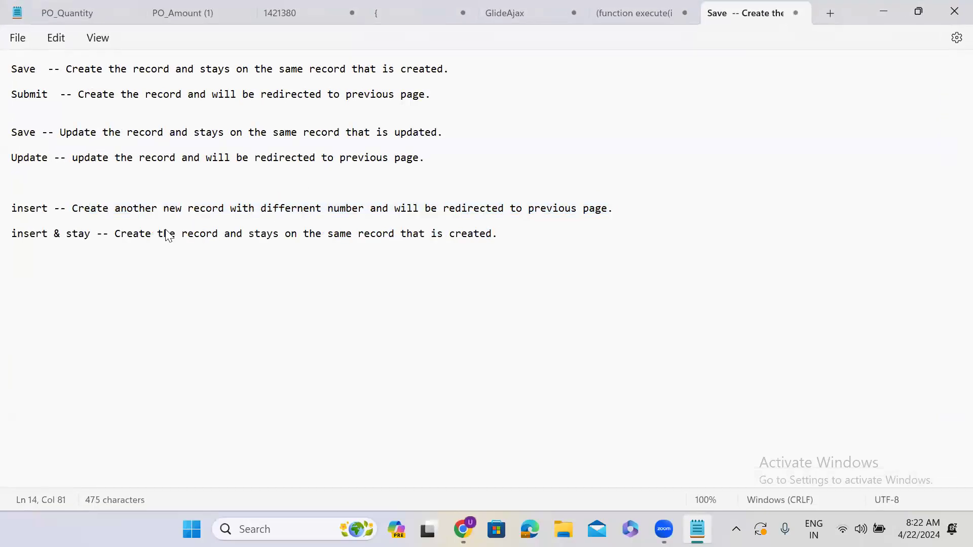
key(ctrl+z)
drag(73, 209, 613, 211)
key(ctrl+c)
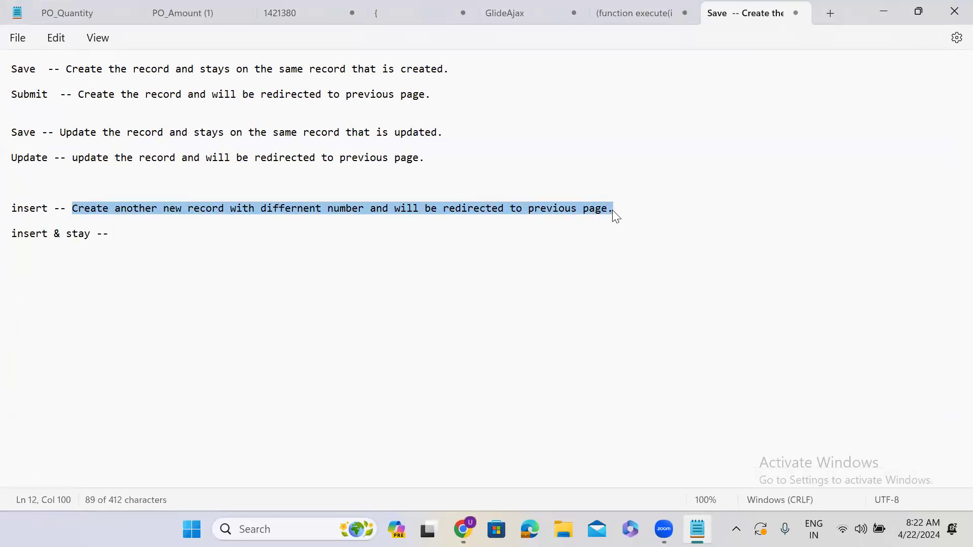
click(203, 230)
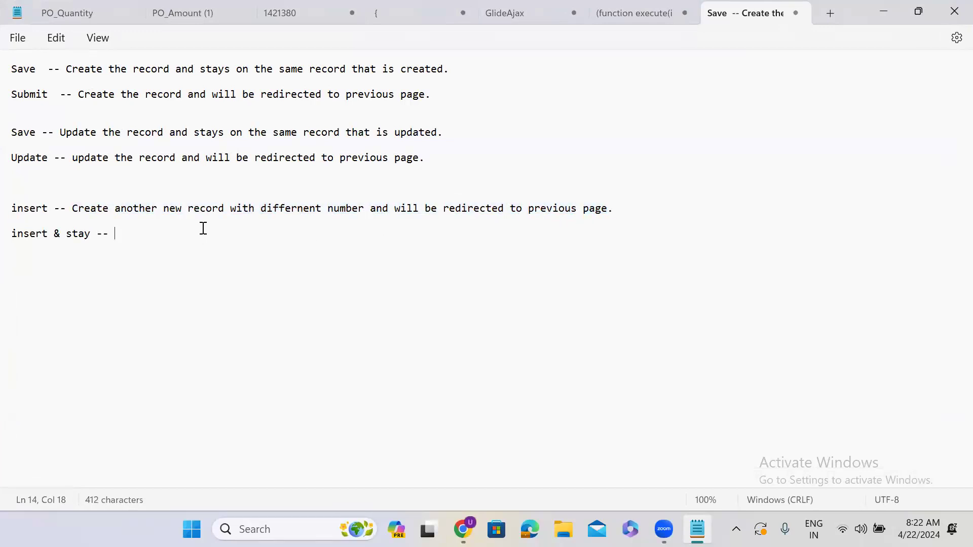
key(ctrl+v)
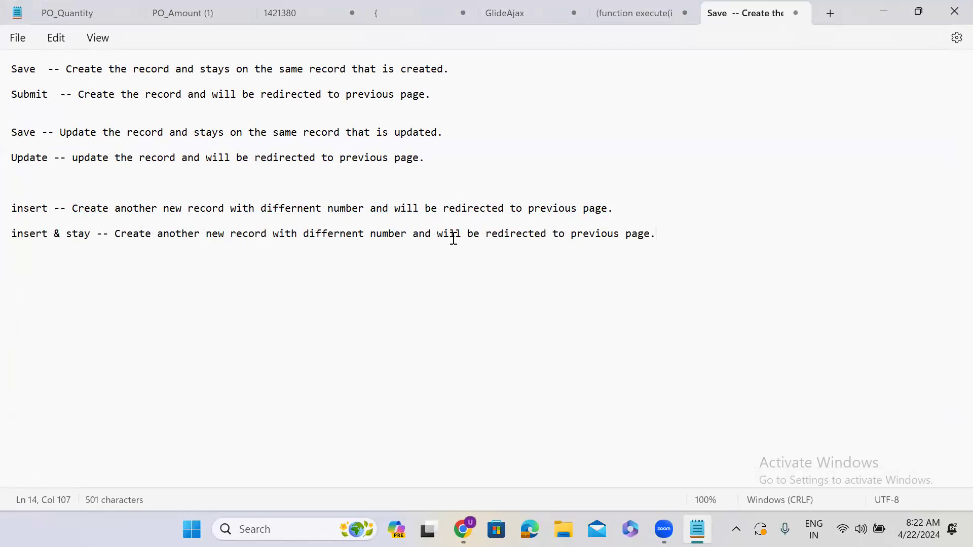
Replace 'be redirected to previous page' on the insert & stay line with 'stay on newly created record'.
drag(470, 239, 656, 237)
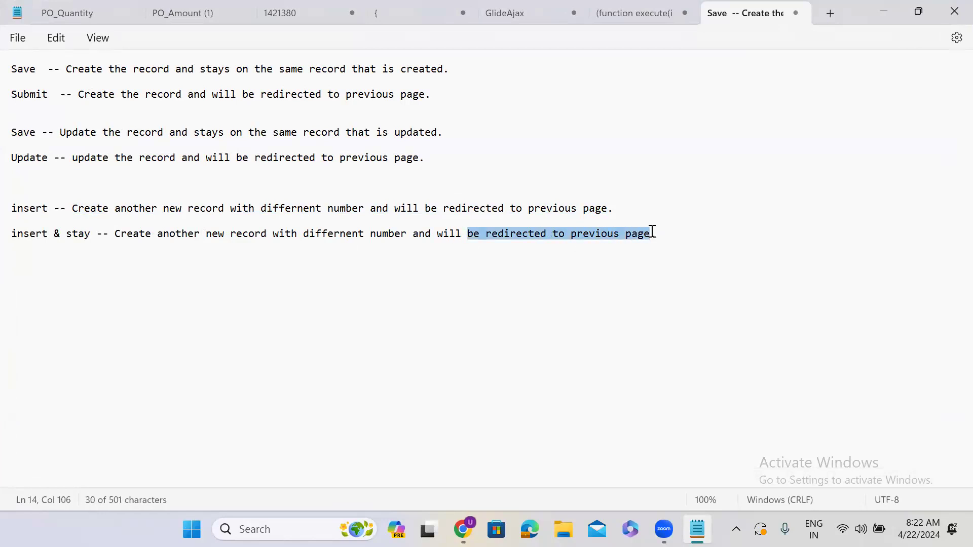
text(wi)
key(BackSpace)
key(BackSpace)
text(stay on )
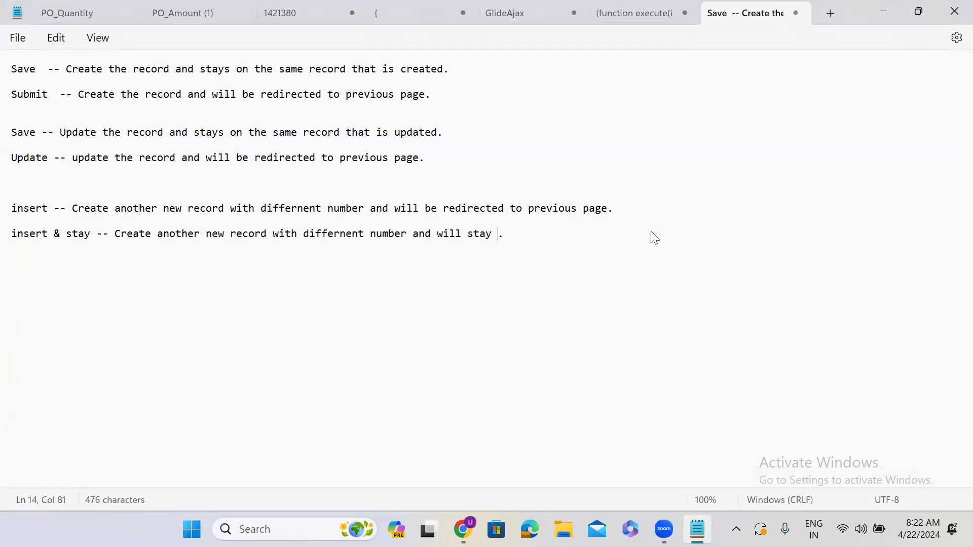
text(n)
text(ewly created rec)
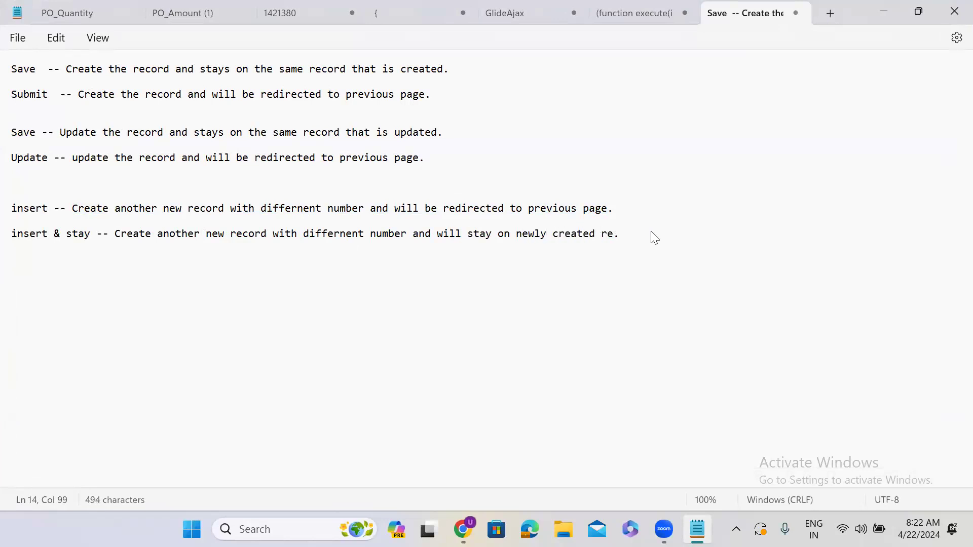
text(ord)
Switch to the browser and insert a copy of Shipping Case SHI0001056 from the form's header menu.
click(884, 10)
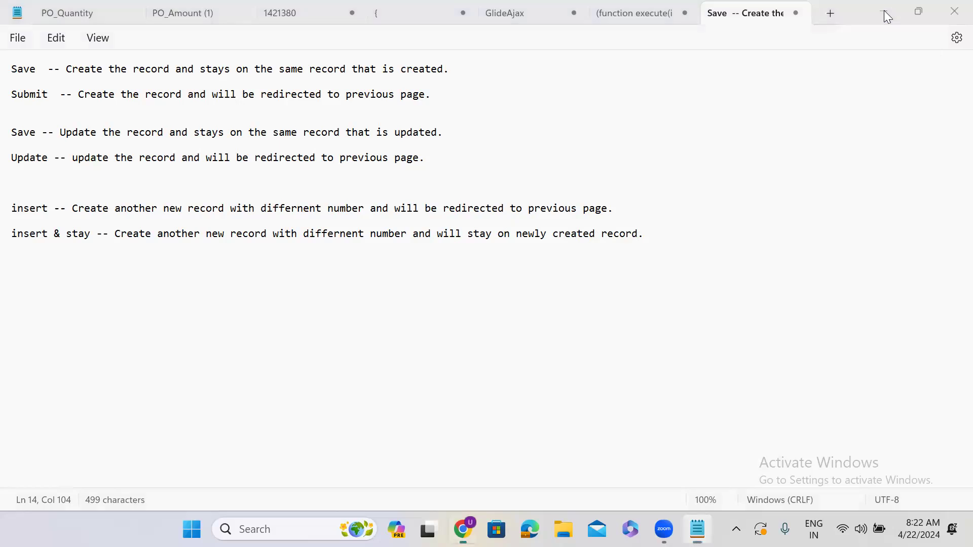
right_click(446, 156)
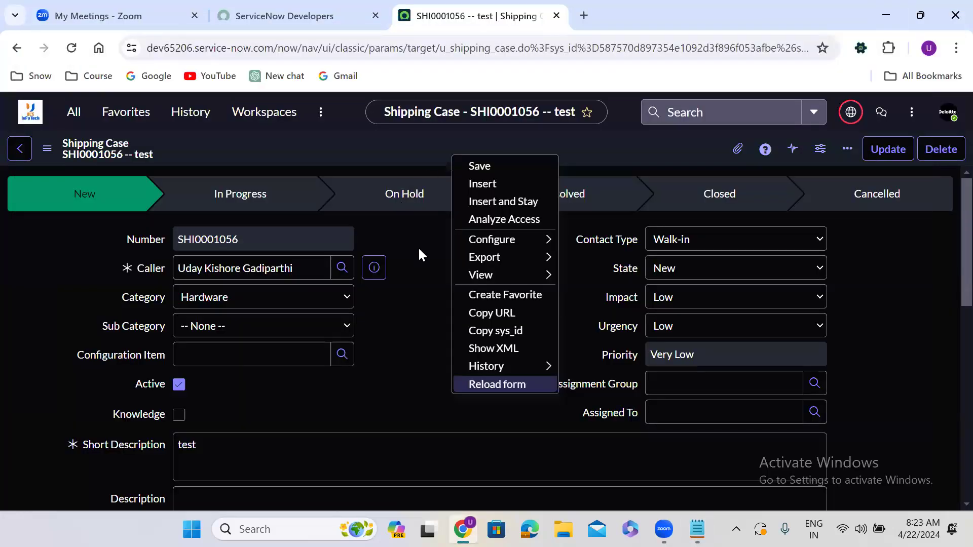
click(420, 247)
right_click(440, 157)
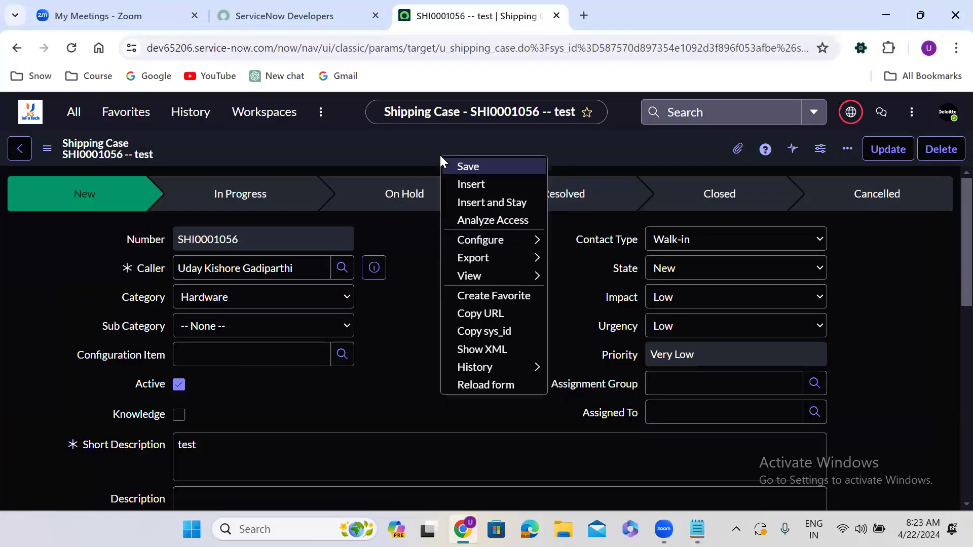
click(492, 183)
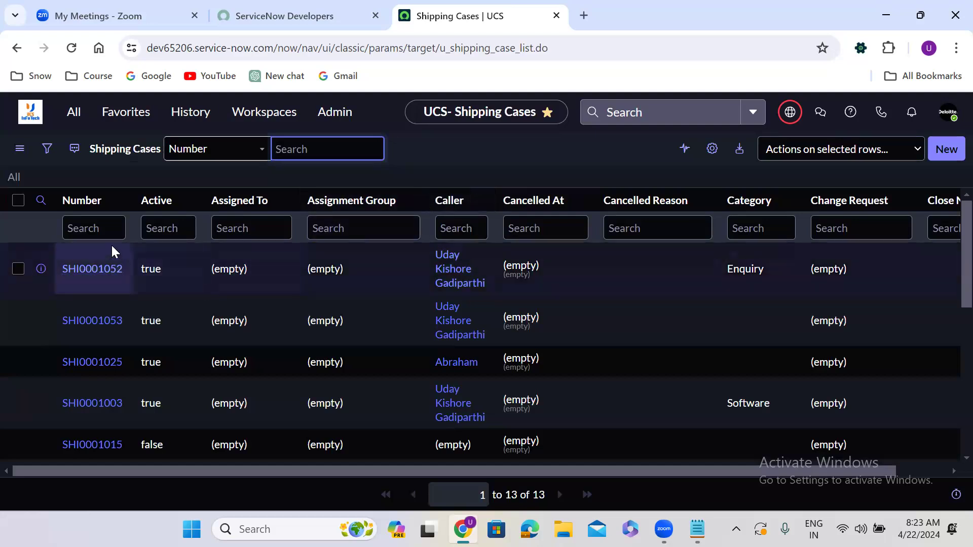
Filter the Shipping Cases list by Number containing *1057.
click(108, 229)
text(*)
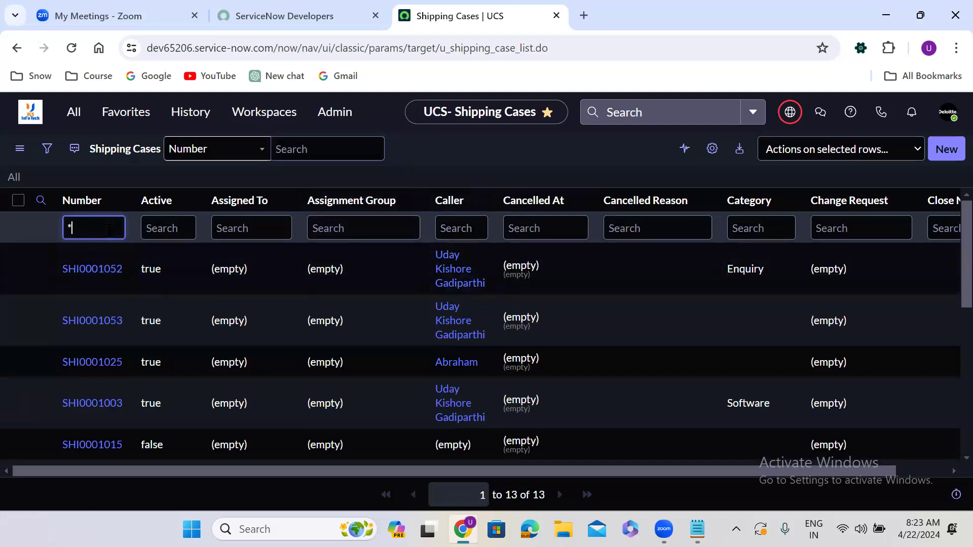
text(1057)
key(Return)
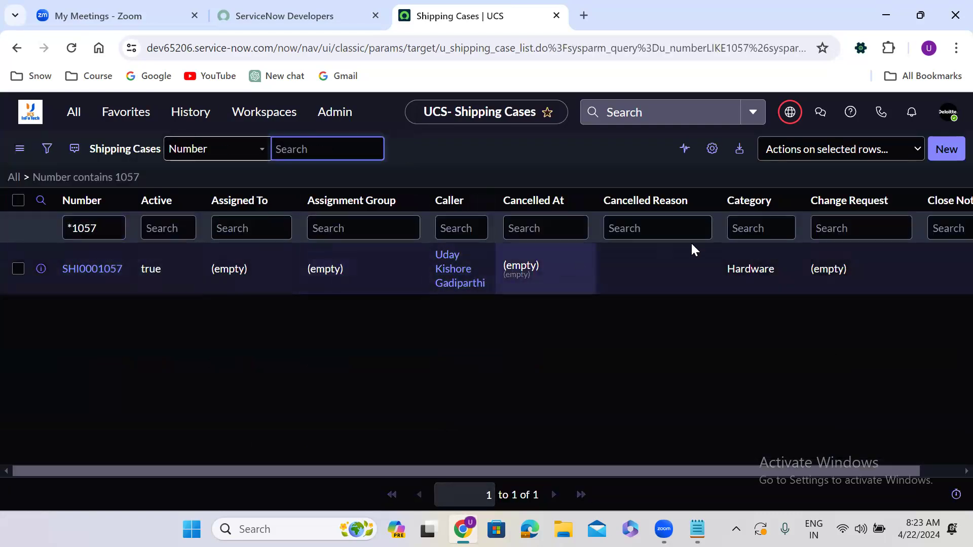
Personalize the list columns to add Created and move it up to follow Cancelled At.
click(712, 150)
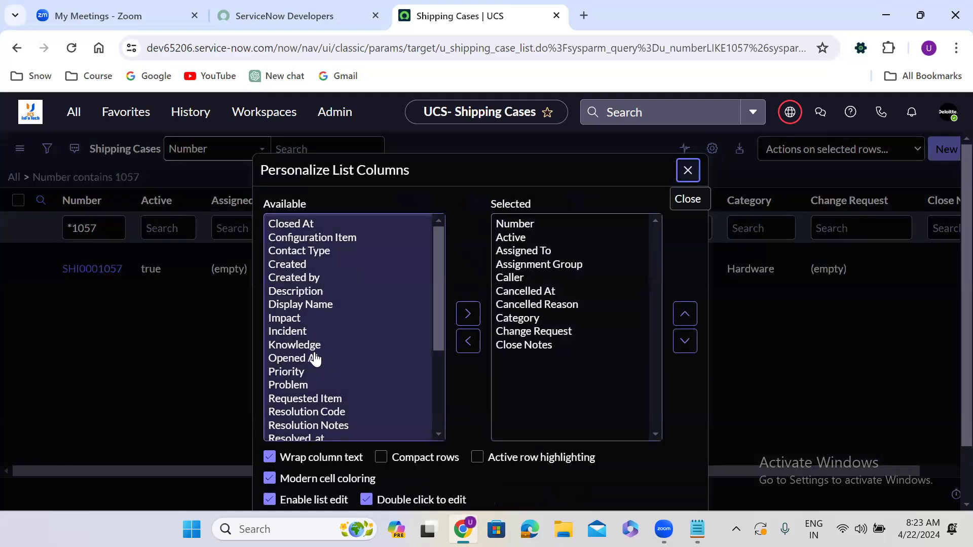
click(304, 272)
click(468, 313)
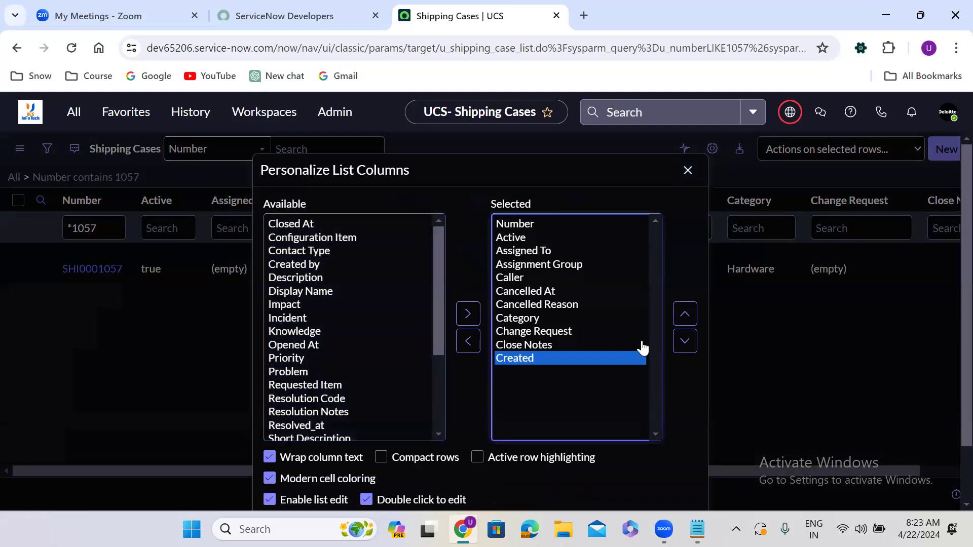
click(683, 322)
click(683, 322)
click(684, 321)
click(684, 315)
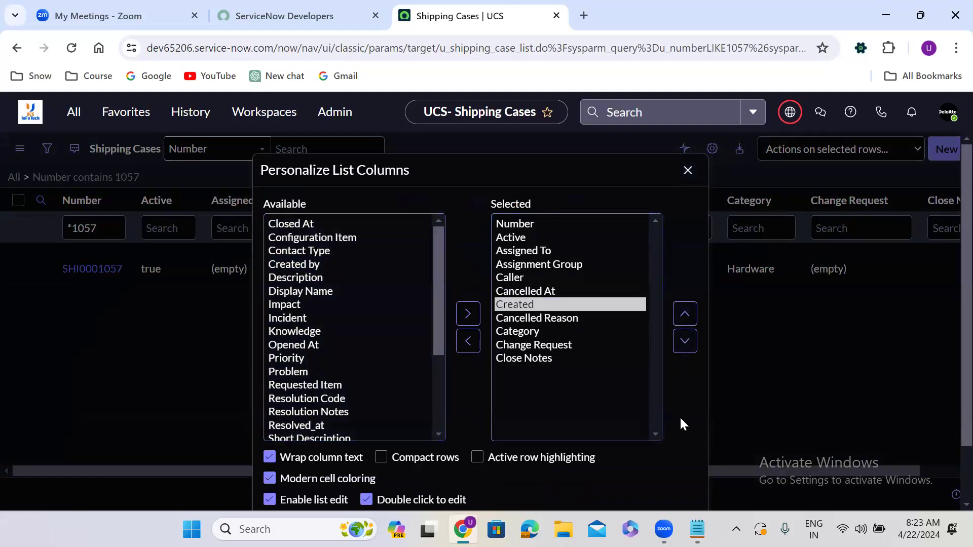
scroll(680, 416, down, 2)
click(683, 466)
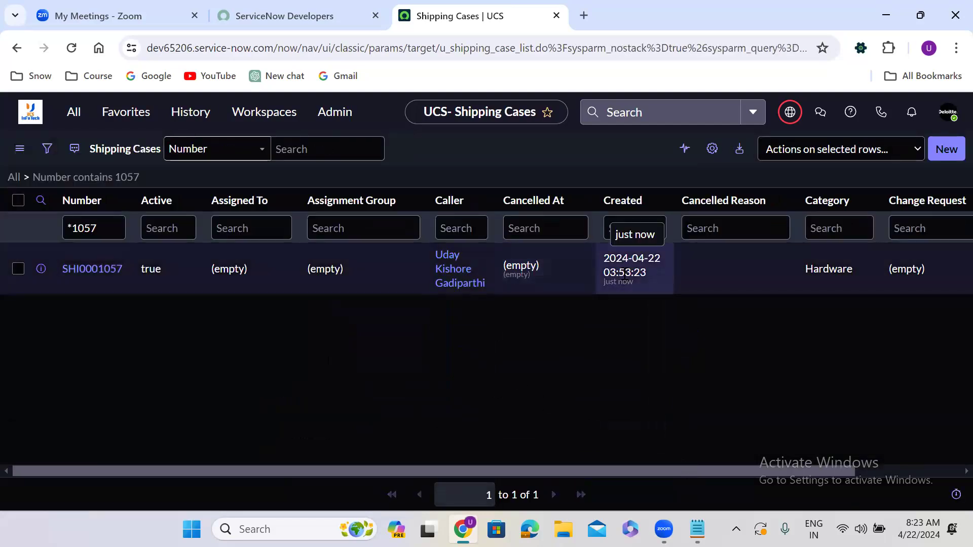
Open SHI0001057 and create another copy with Insert from the header menu.
click(92, 276)
click(97, 274)
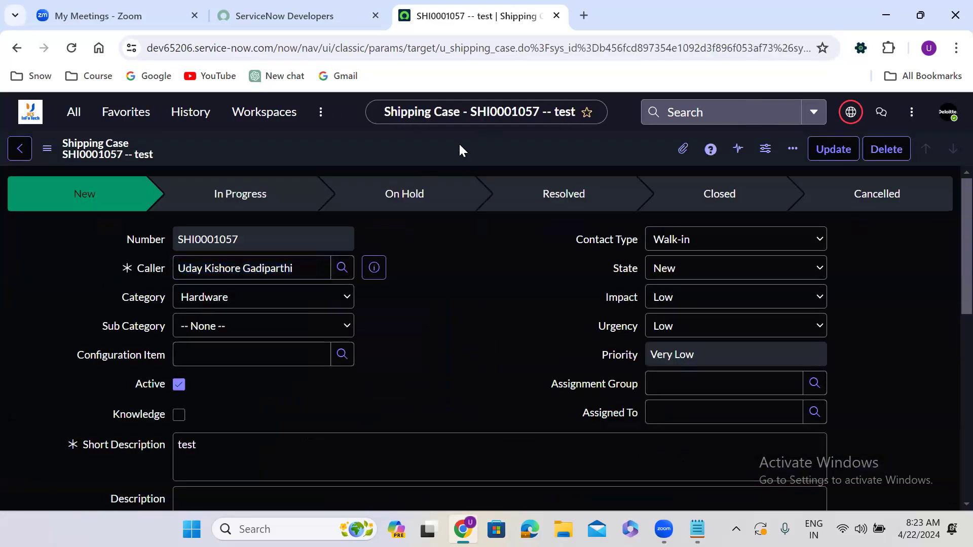
right_click(458, 142)
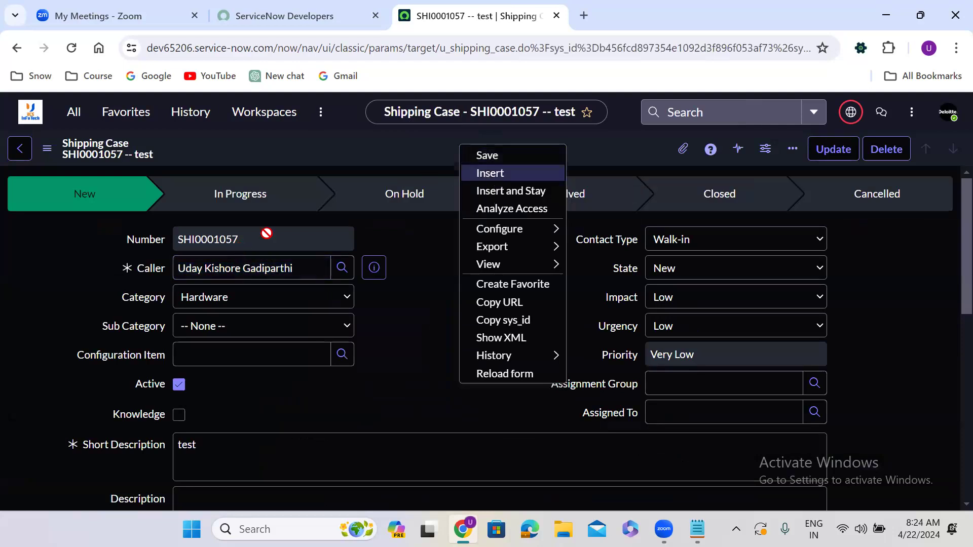
click(494, 173)
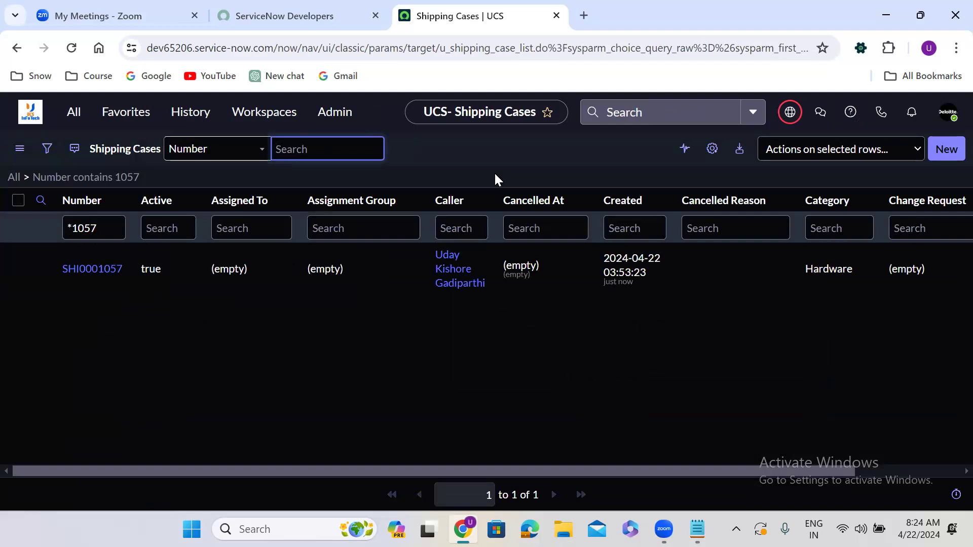
Change the Number filter to *1058.
click(109, 227)
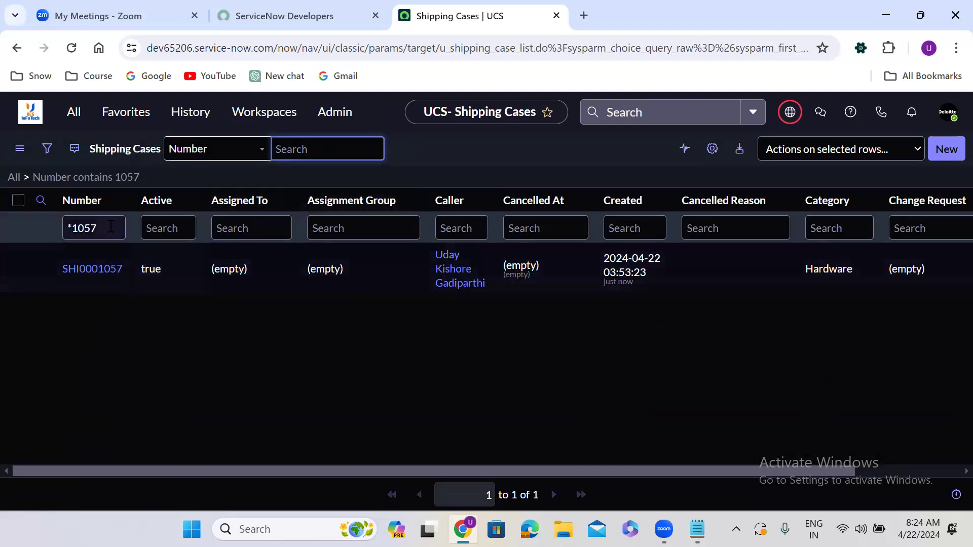
key(BackSpace)
text(8)
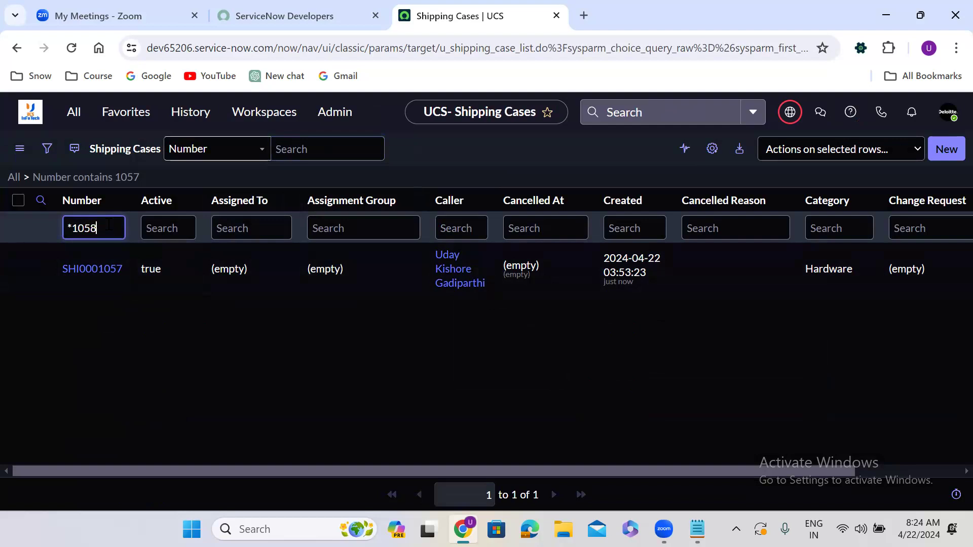
key(Return)
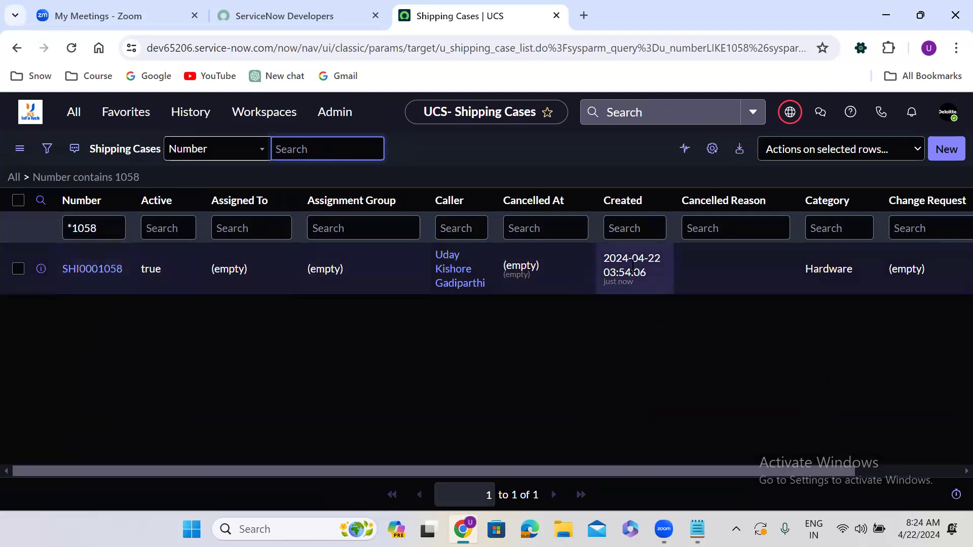
Open SHI0001058 and create a copy with Insert and Stay from the header menu.
click(91, 268)
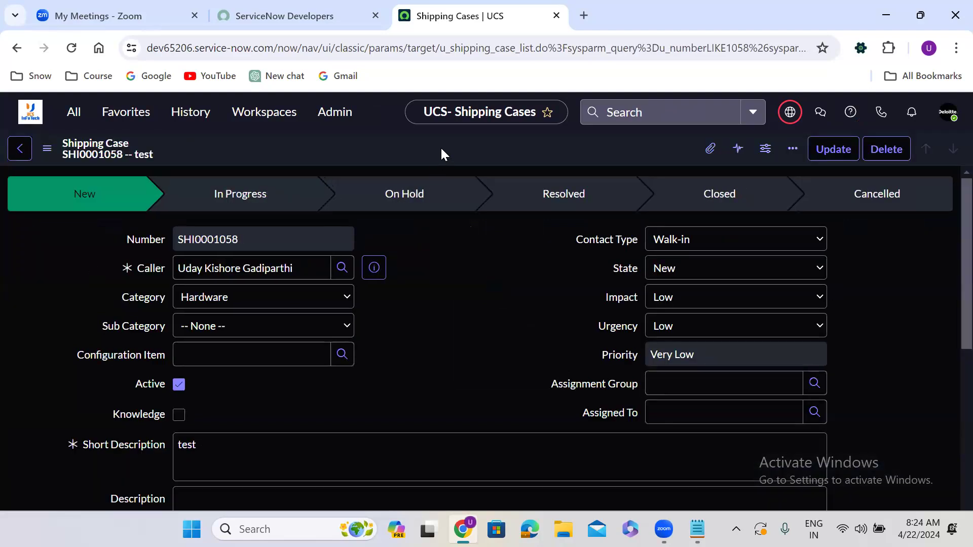
right_click(440, 145)
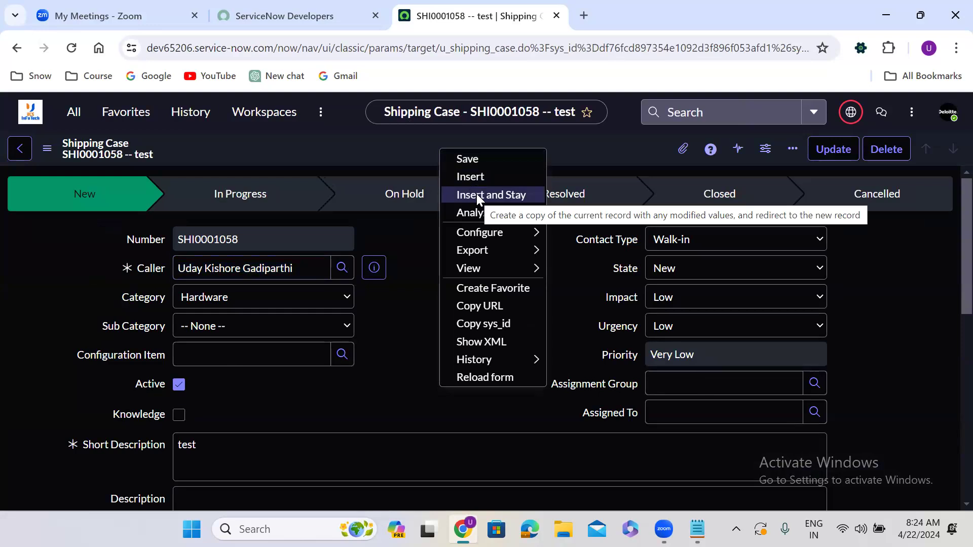
click(491, 195)
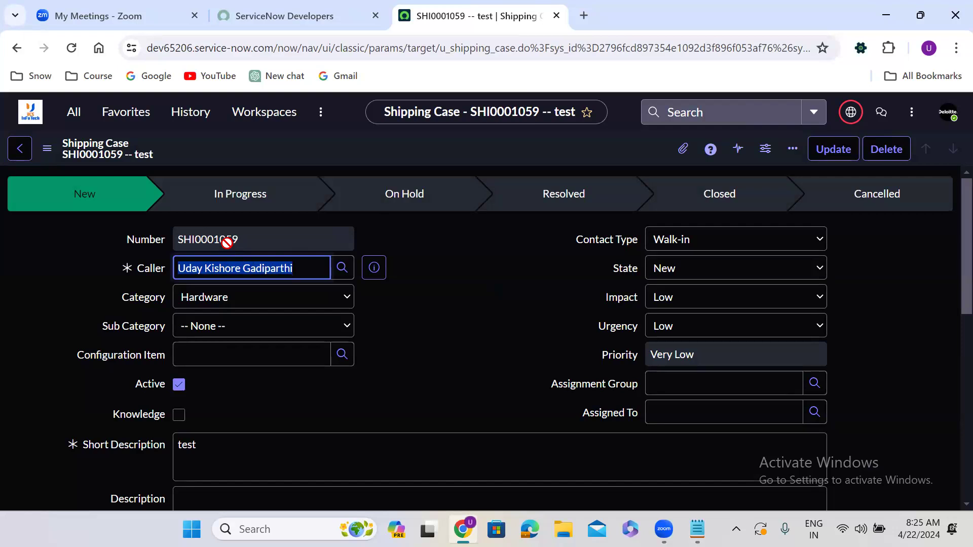
Open the Shipping Case table definition in a new tab from the Tables module.
click(428, 301)
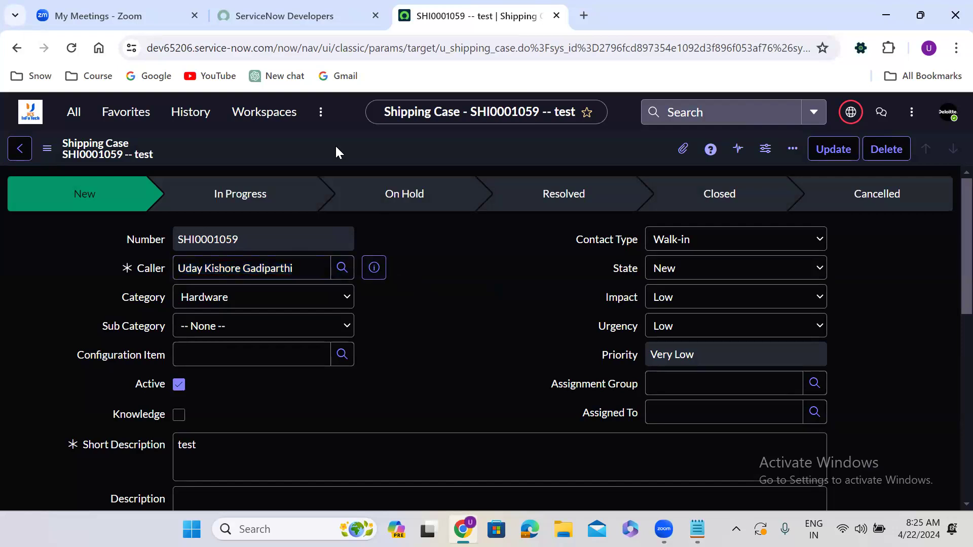
click(74, 111)
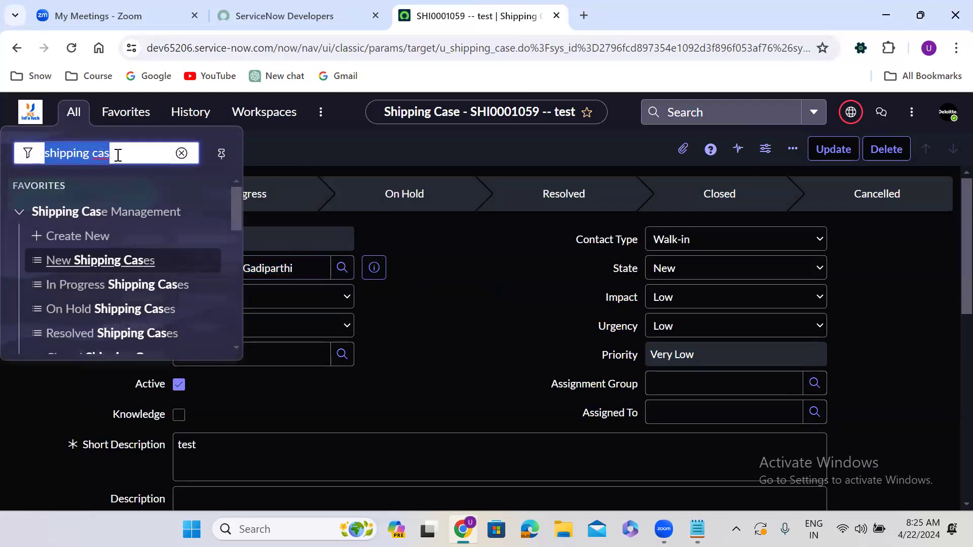
text(tables)
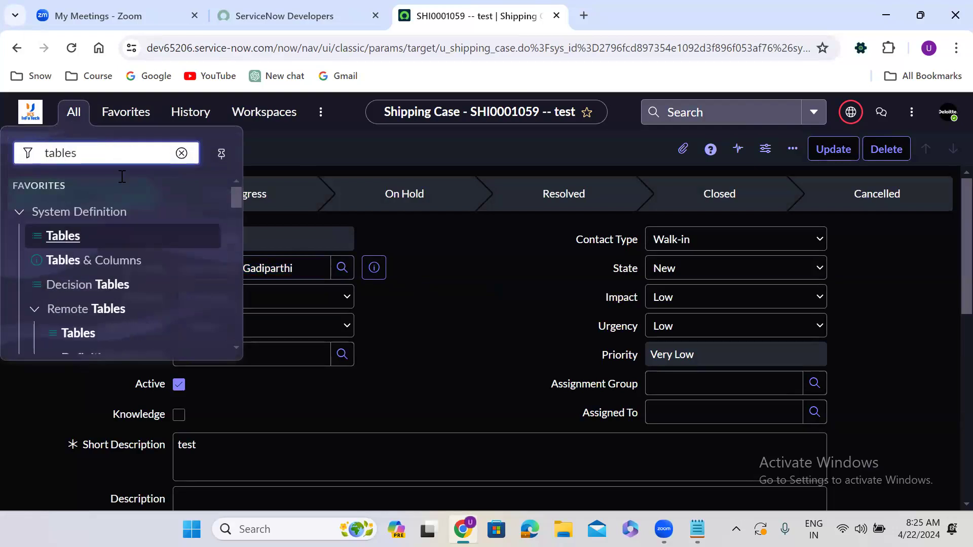
middle_click(60, 236)
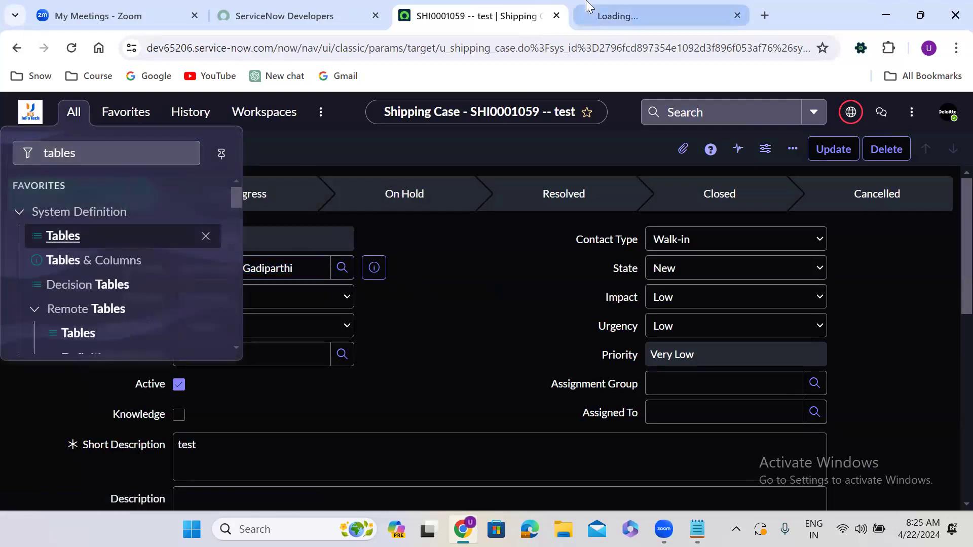
click(587, 6)
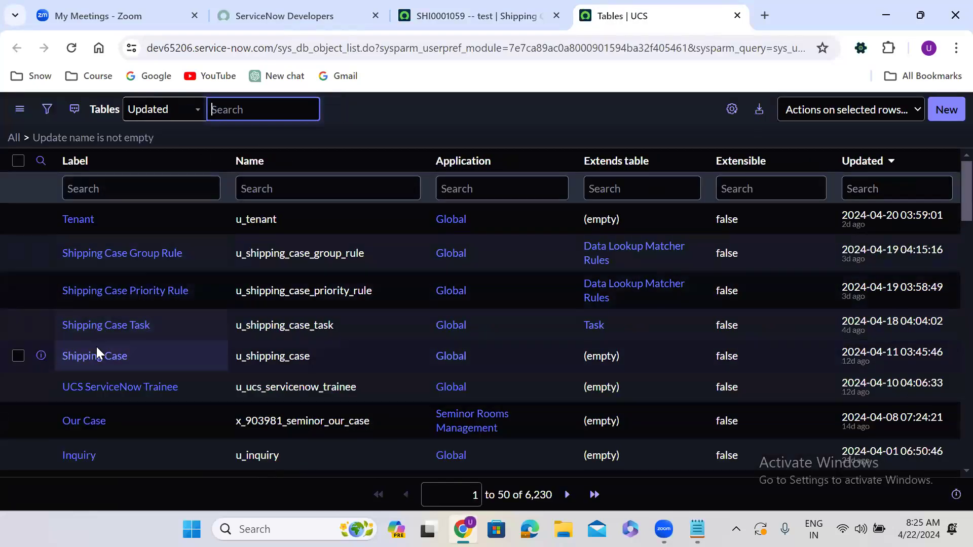
middle_click(94, 352)
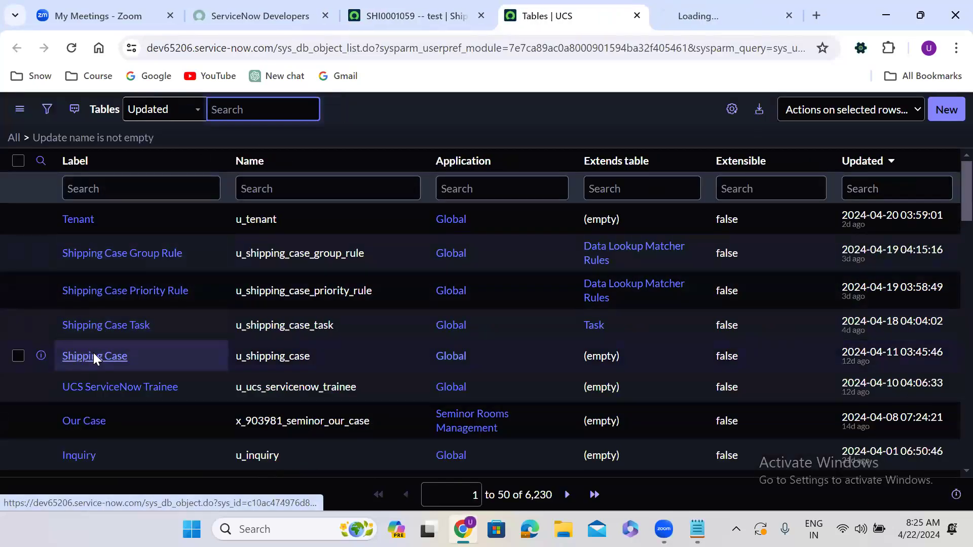
click(715, 6)
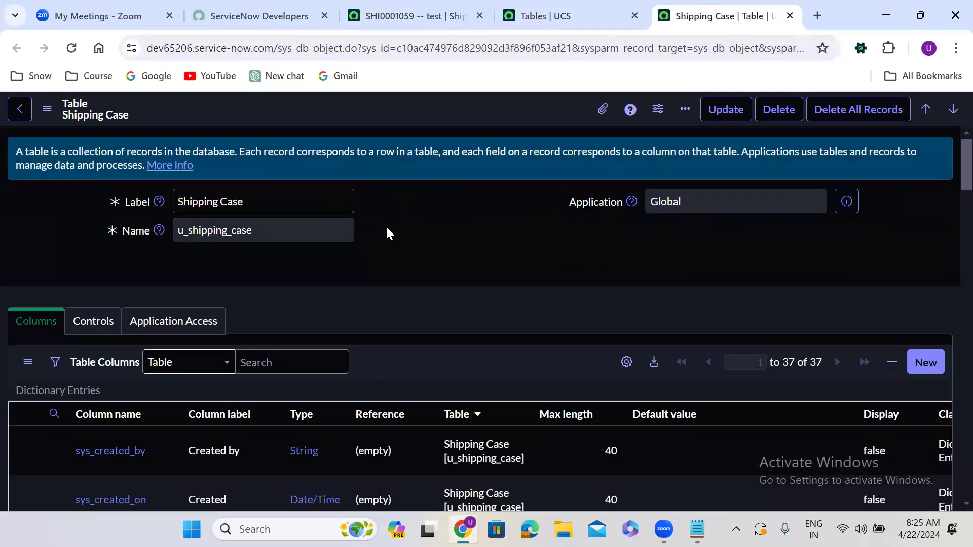
Add a new True/False column labelled External User to the Shipping Case table and submit it.
scroll(386, 233, down, 3)
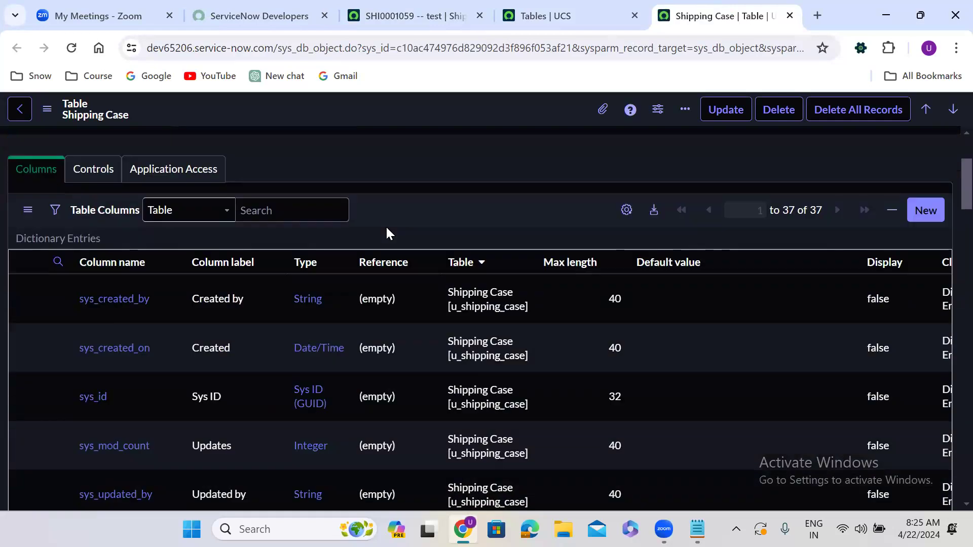
click(930, 209)
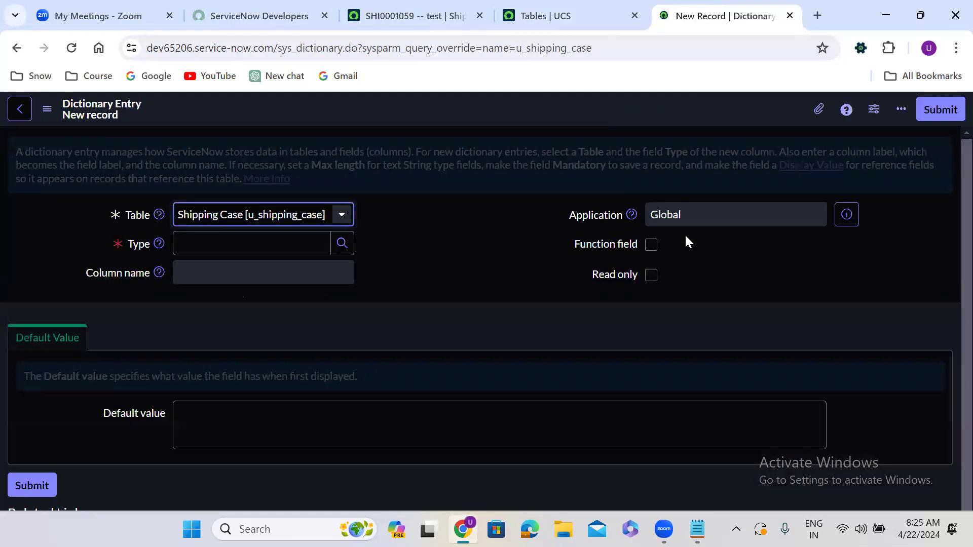
click(255, 244)
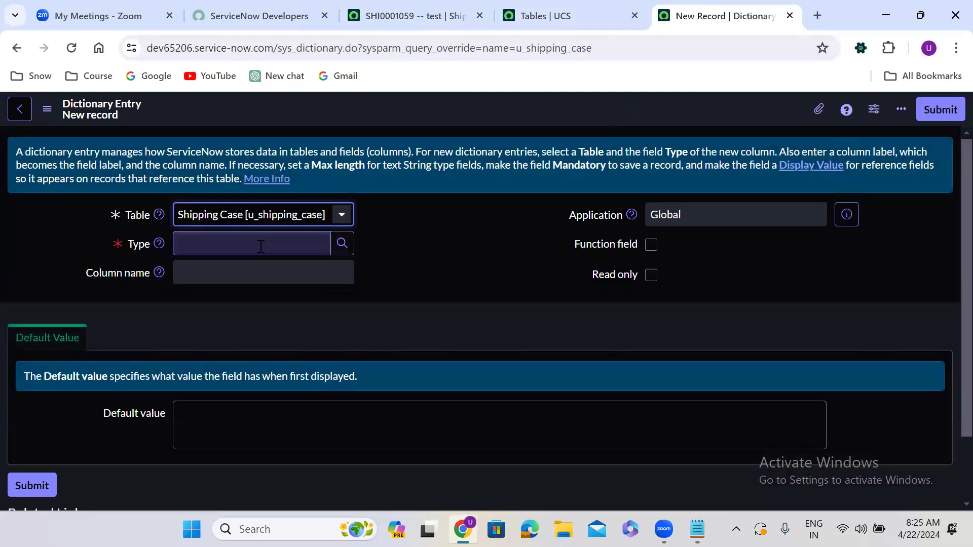
text(tr)
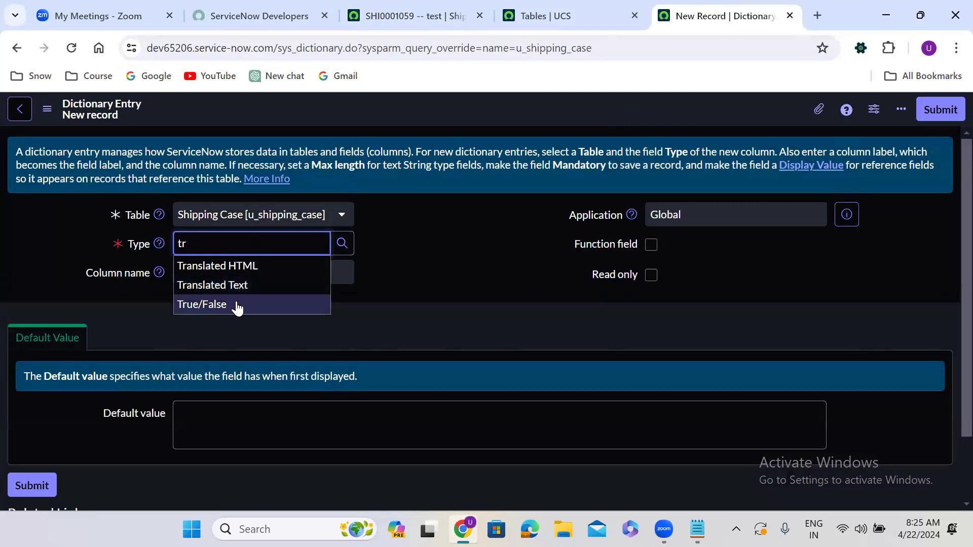
click(237, 304)
click(221, 269)
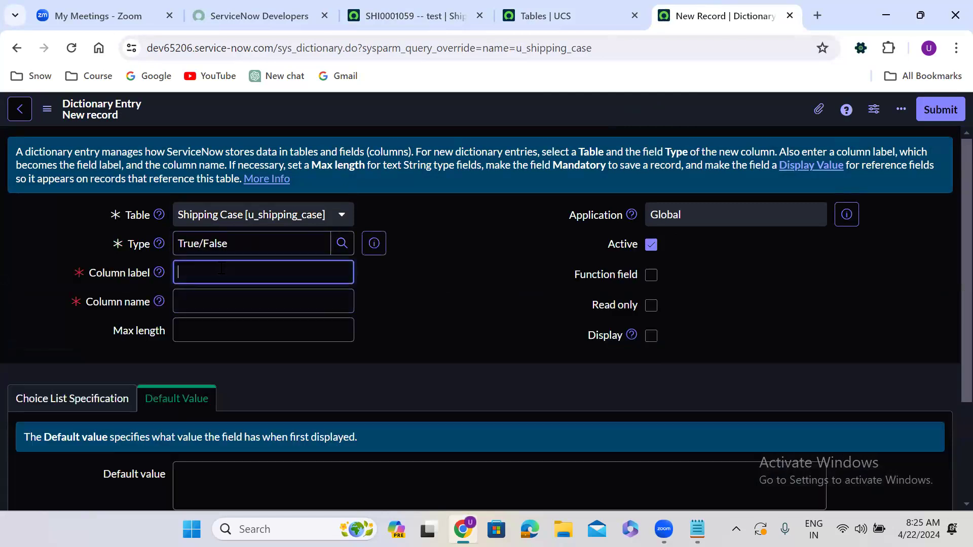
text(External User)
click(408, 286)
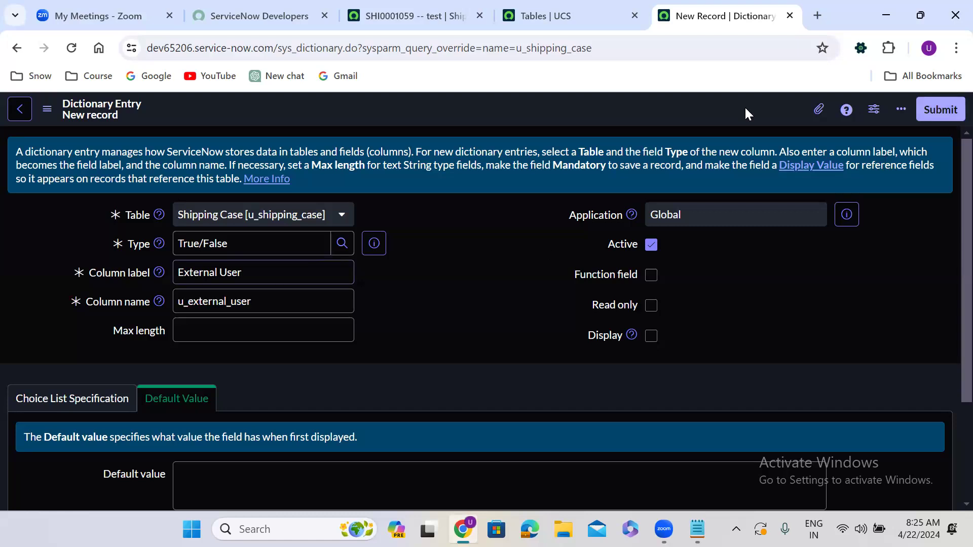
right_click(541, 111)
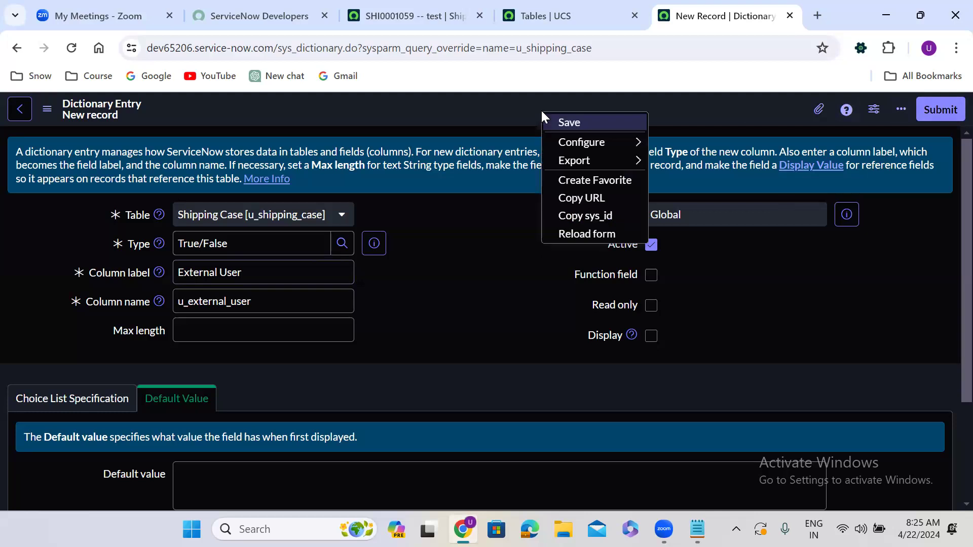
click(707, 119)
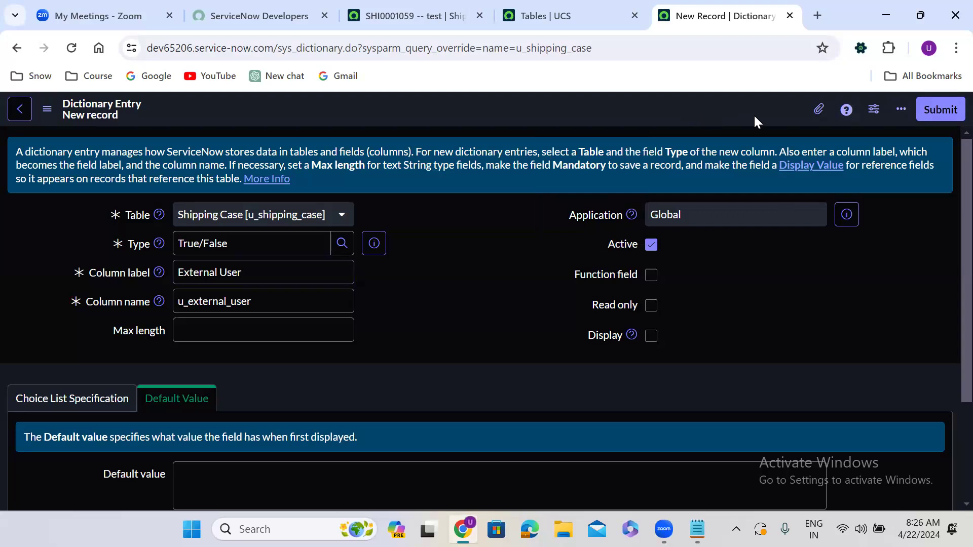
click(946, 109)
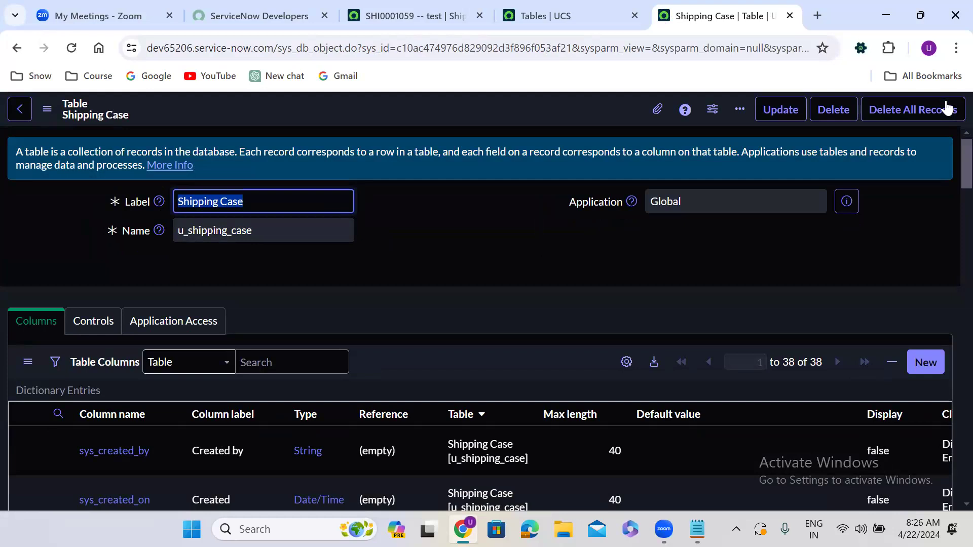
Open the Assigned To column's dictionary entry in a new tab.
click(435, 317)
scroll(434, 316, down, 1)
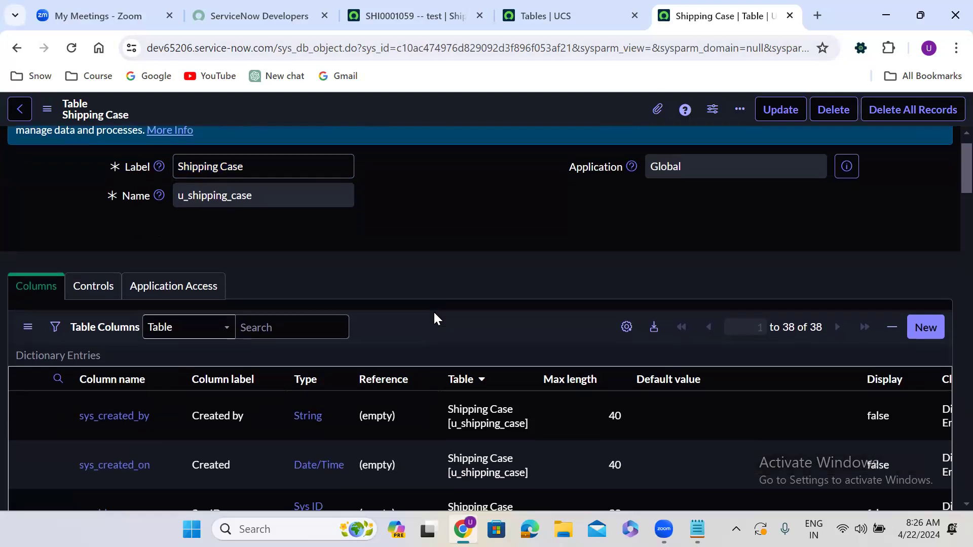
scroll(435, 316, down, 4)
scroll(434, 317, down, 2)
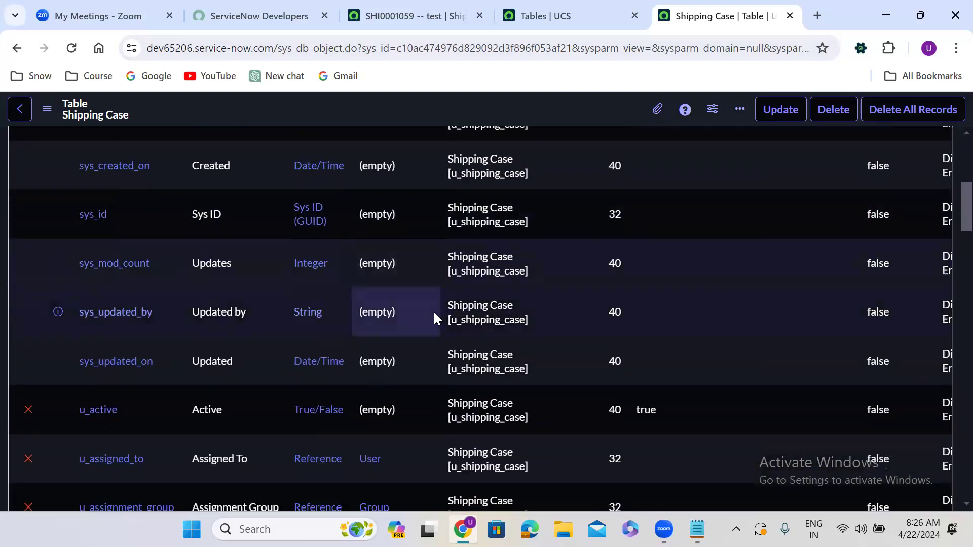
scroll(434, 317, down, 4)
right_click(57, 247)
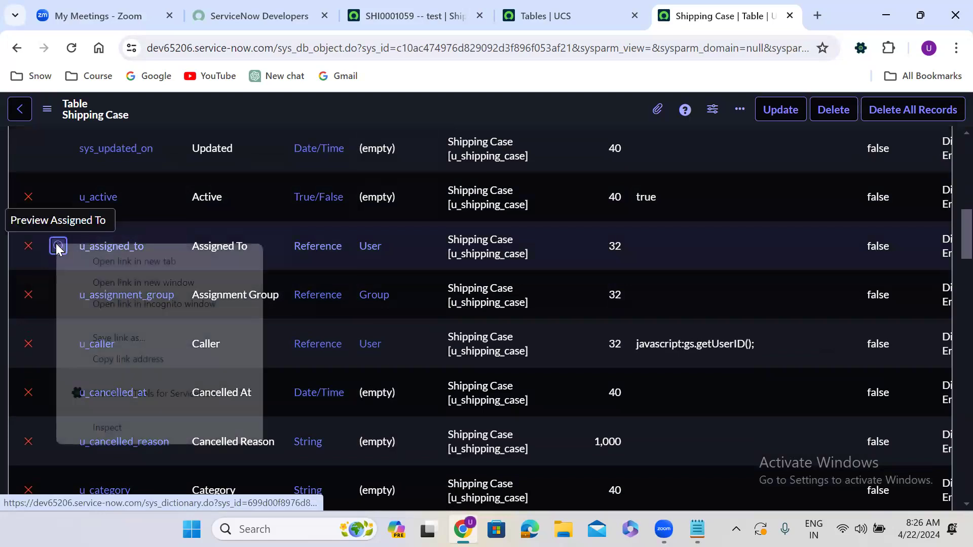
click(100, 261)
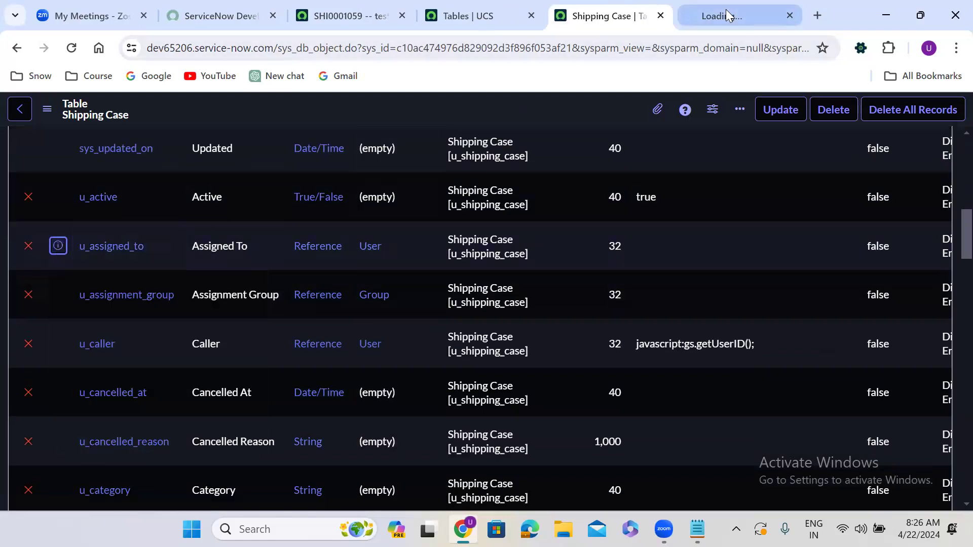
click(726, 14)
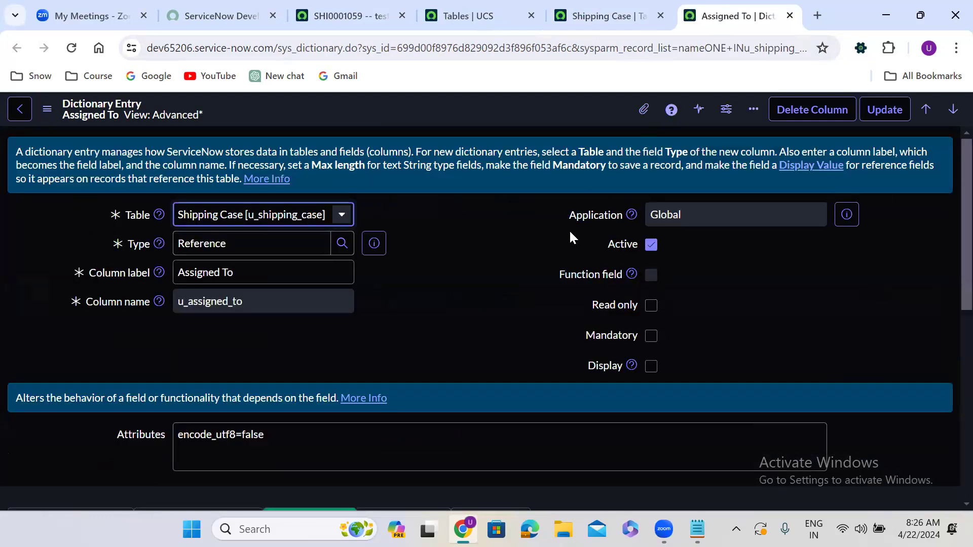
Clear the Assigned To entry's attributes, then close the tab and leave without saving.
scroll(415, 347, down, 1)
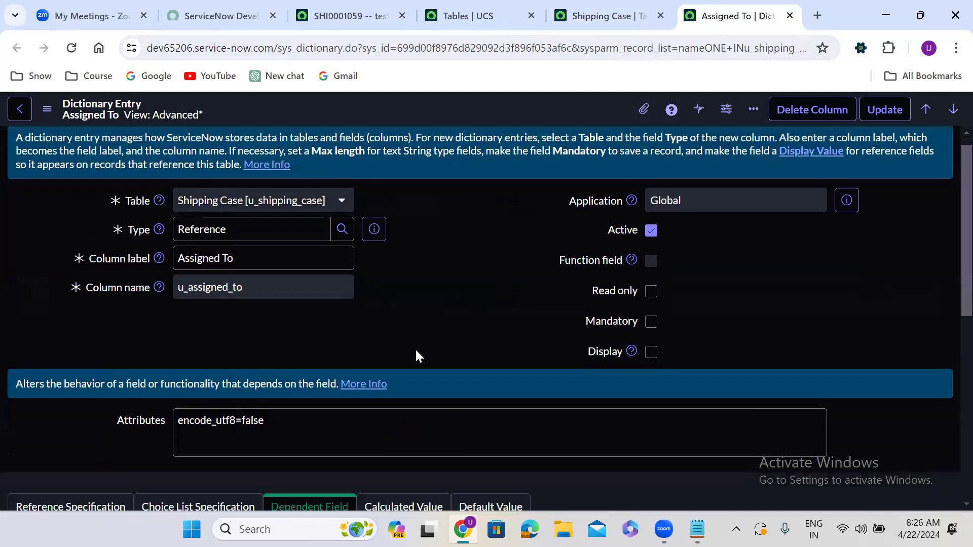
triple_click(295, 407)
key(BackSpace)
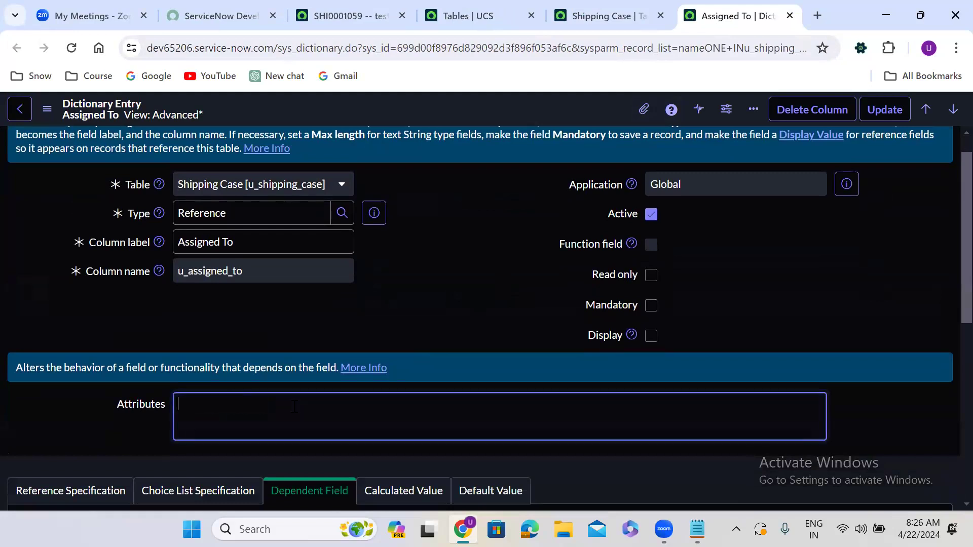
click(504, 305)
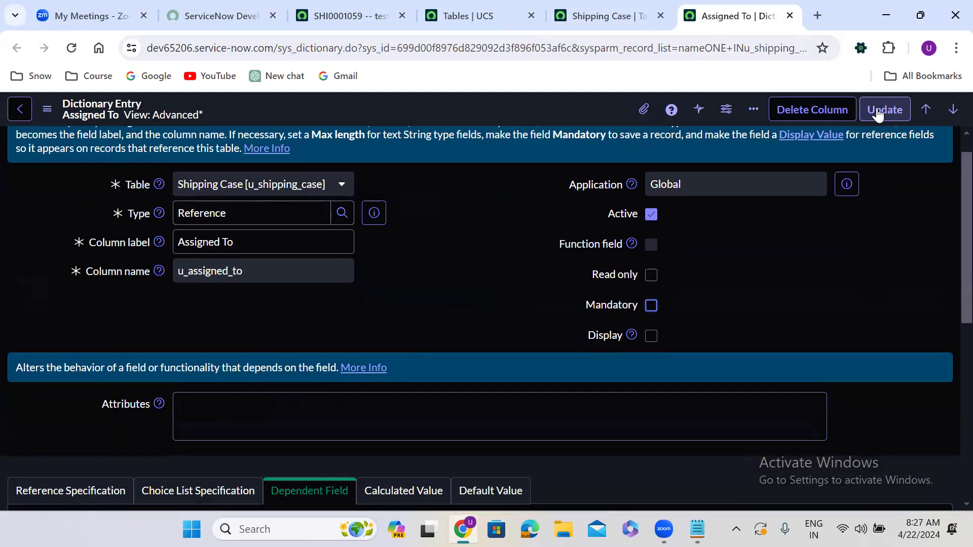
click(366, 332)
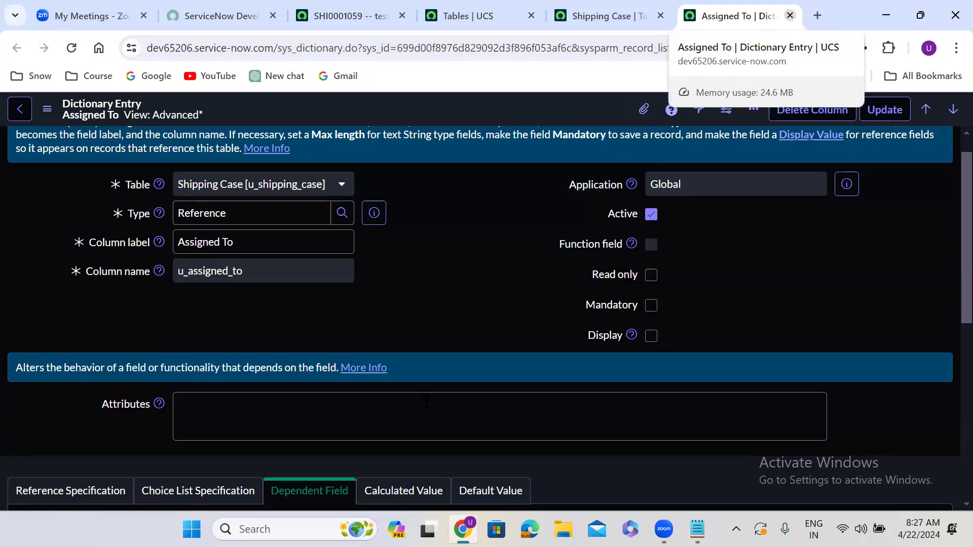
click(790, 16)
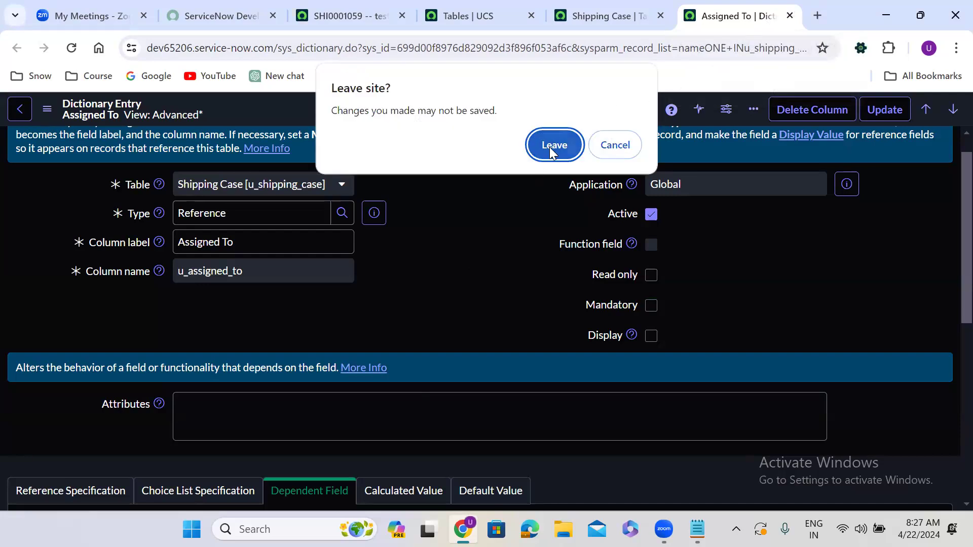
click(551, 148)
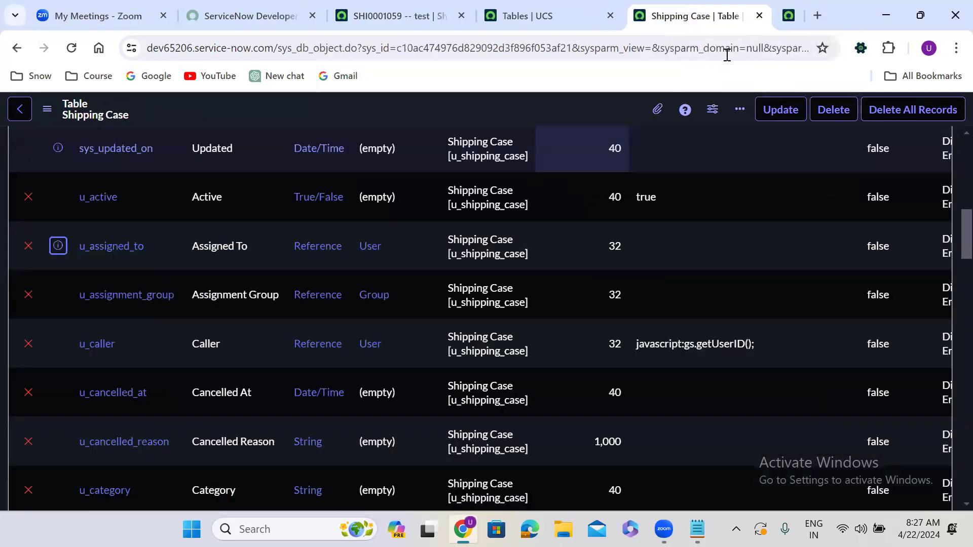
Search the web for SN Utils for Chrome and open its Chrome Web Store page.
click(817, 15)
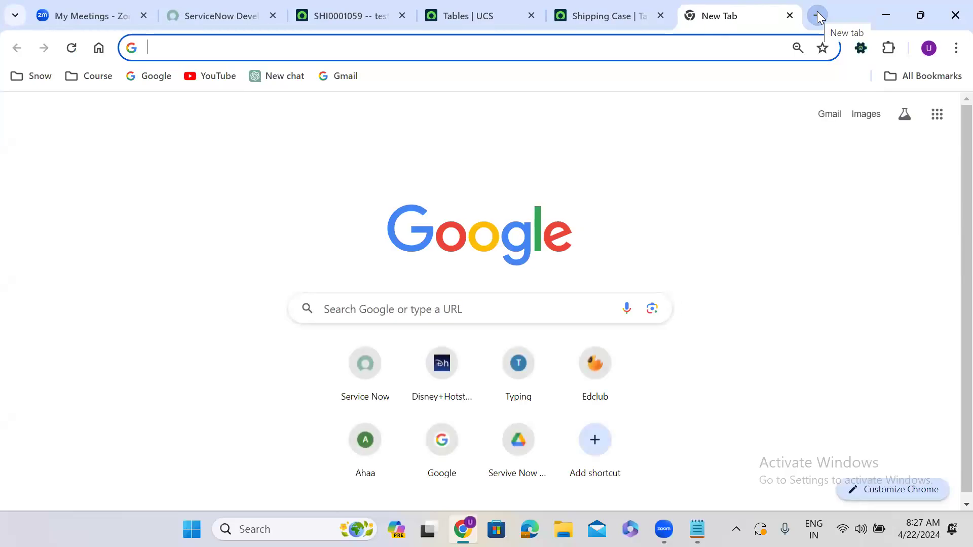
text(sn util)
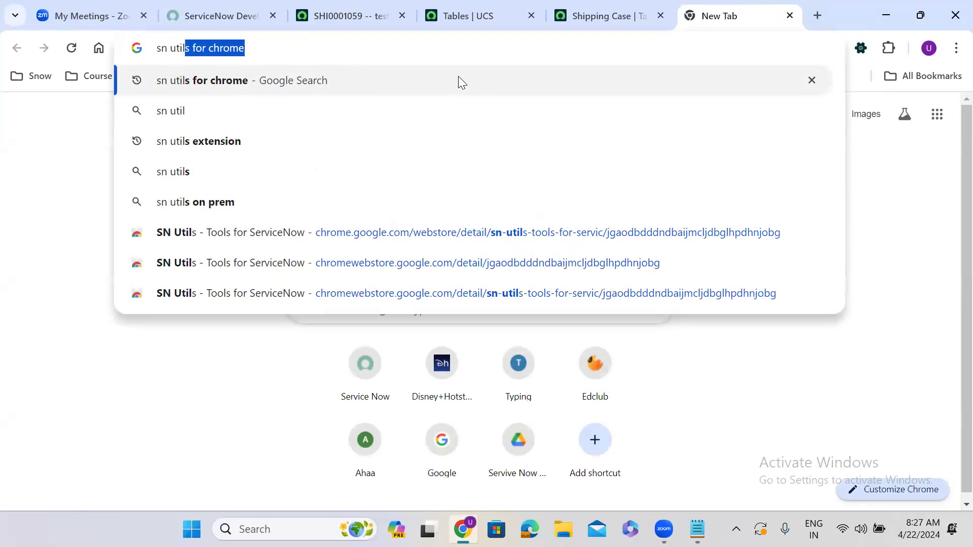
click(222, 82)
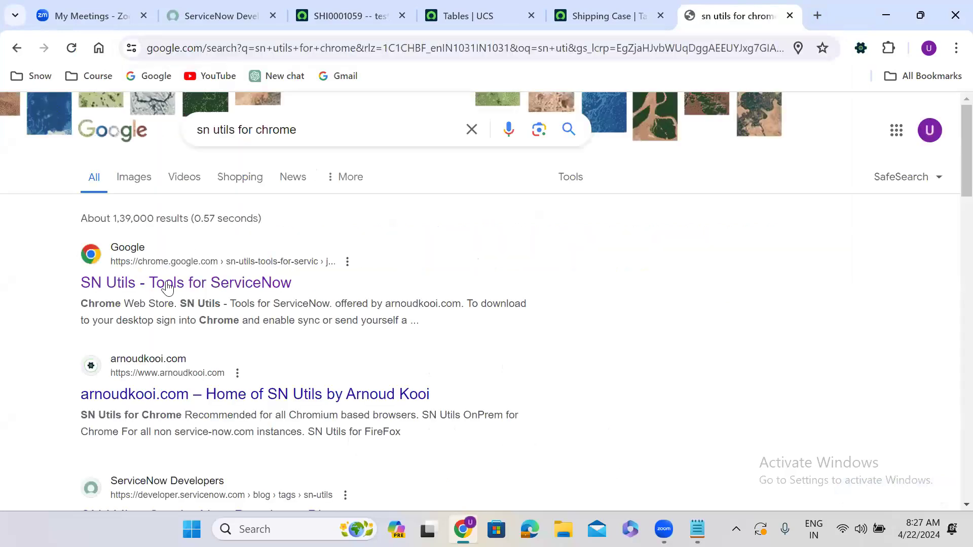
click(159, 286)
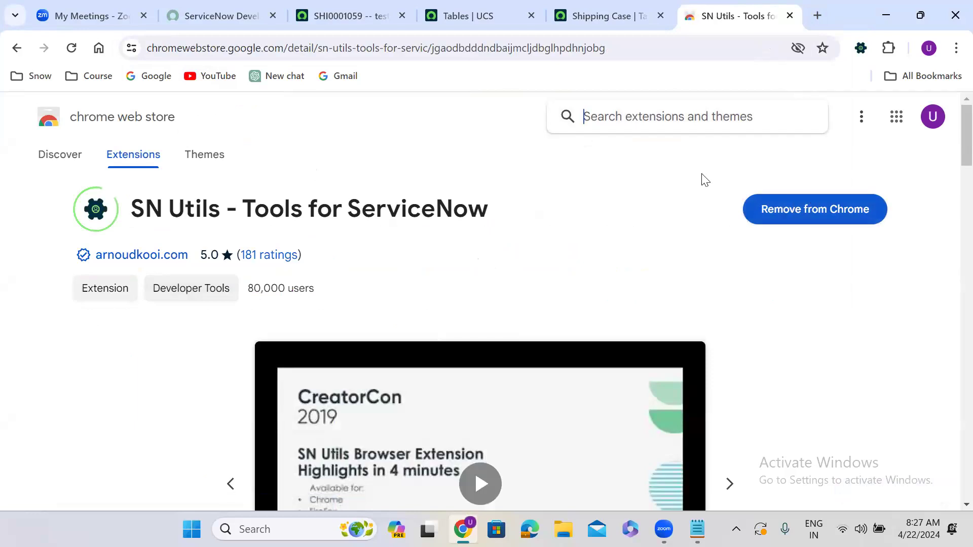
Return to the Shipping Case table tab and open a new Shipping Case form via the Show Form related link.
click(590, 14)
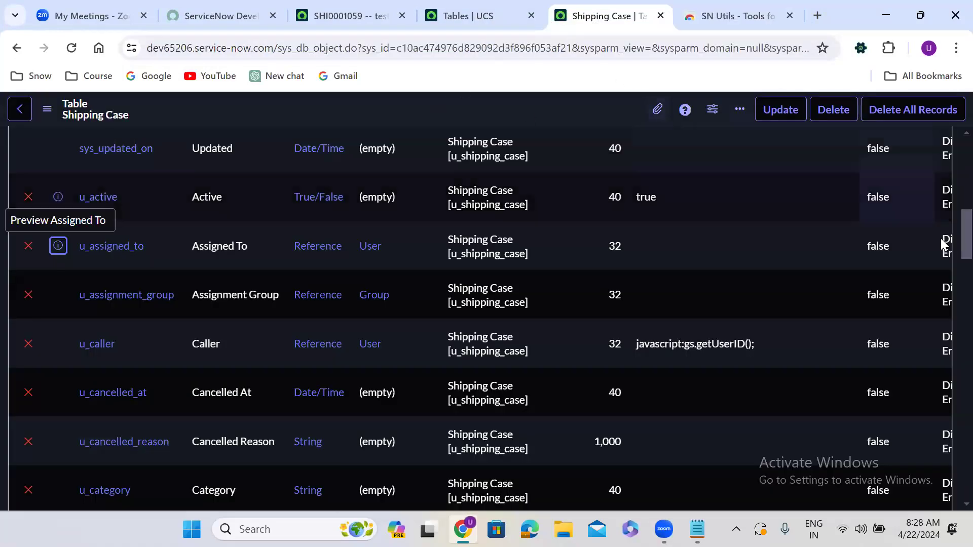
scroll(926, 441, down, 15)
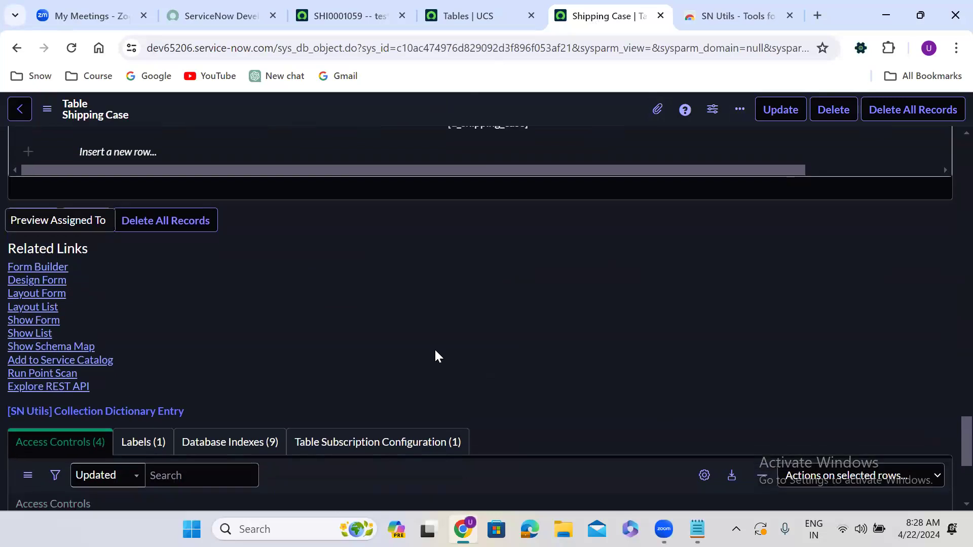
click(48, 321)
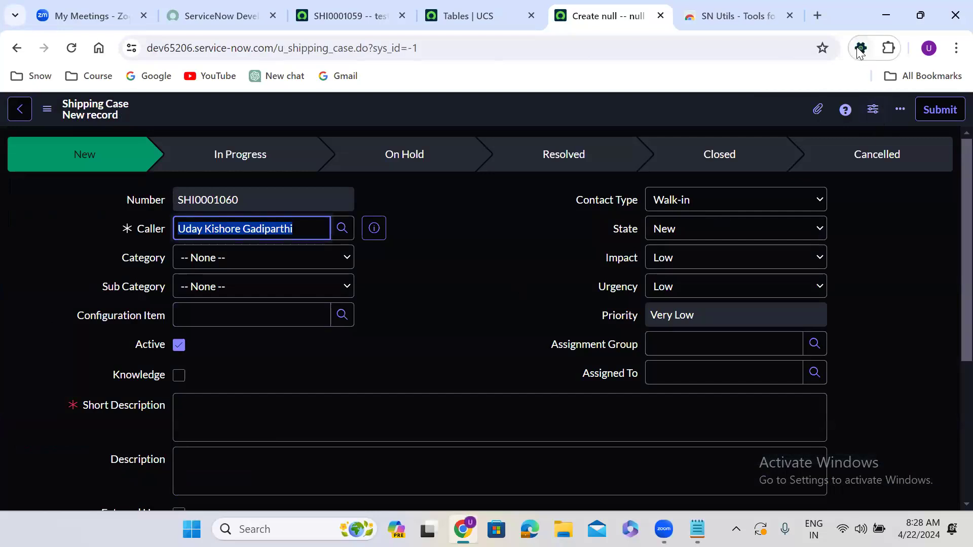
Turn on Show Technical names on page load in the SN Utils settings and reload the form.
click(860, 49)
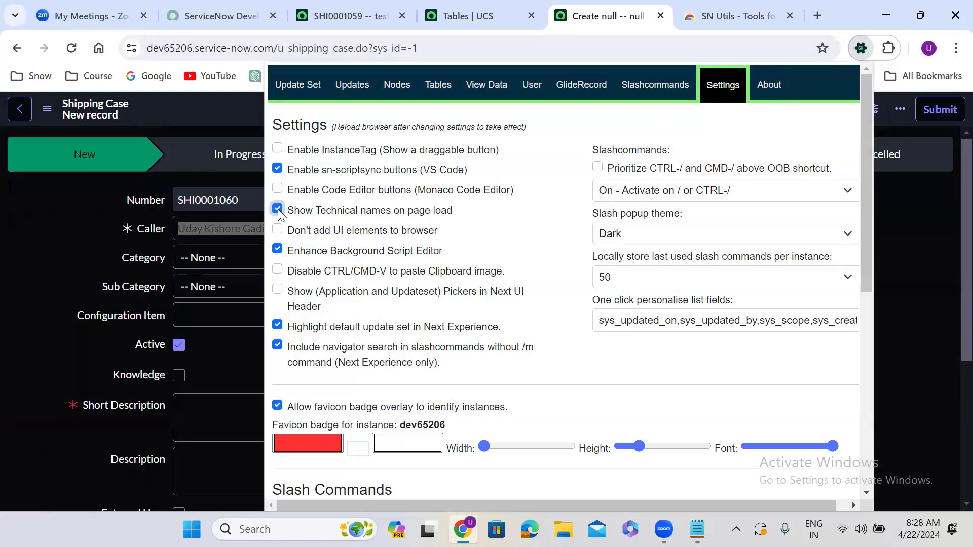
click(27, 262)
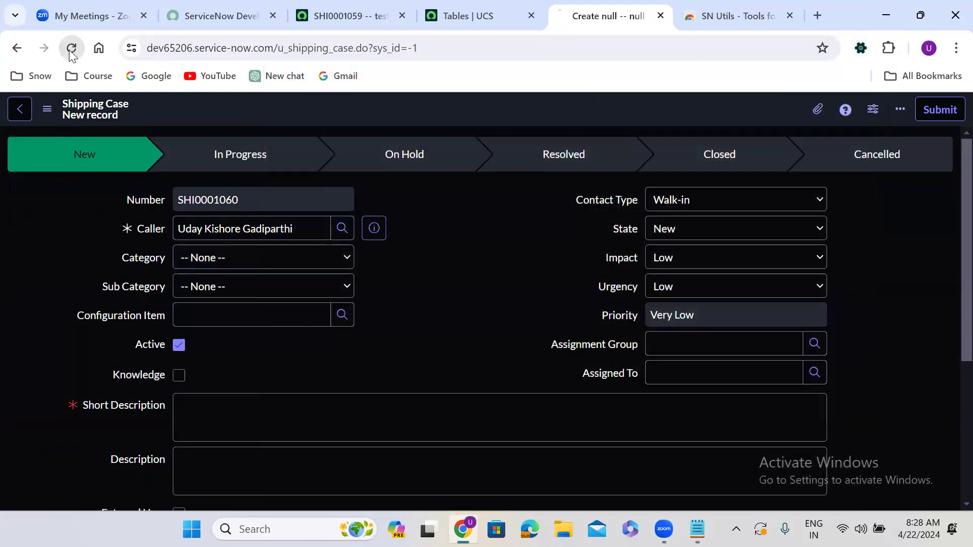
click(71, 47)
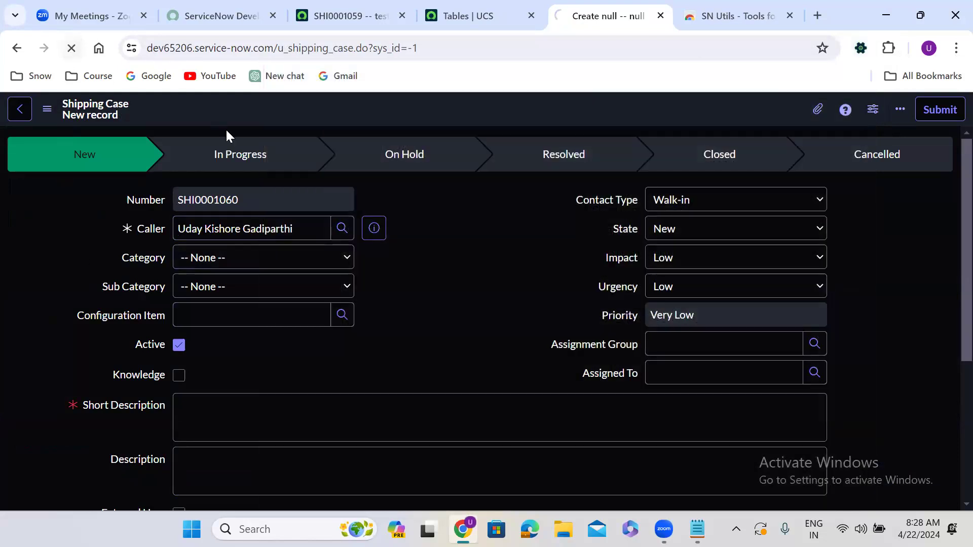
Inspect the Category and Impact choice lists, which now show each label with its value.
click(446, 260)
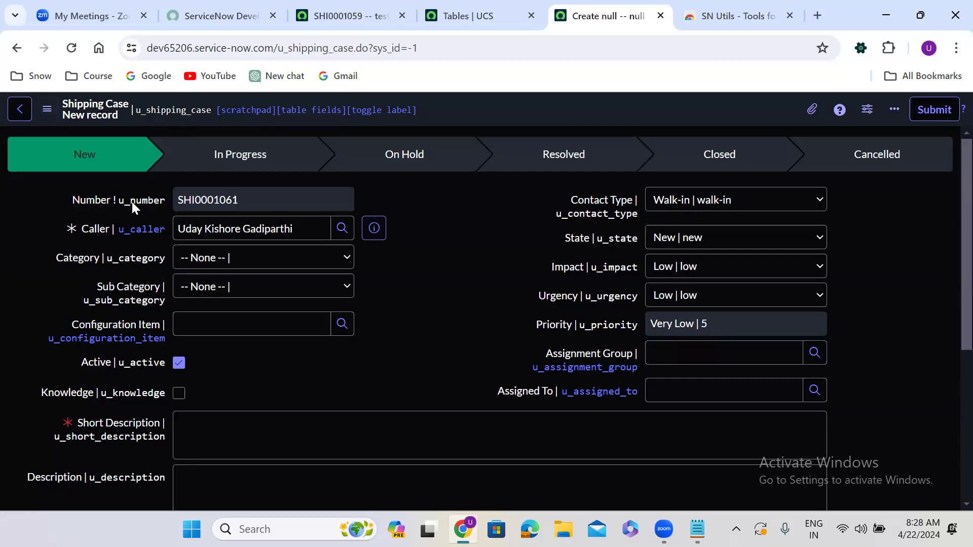
click(211, 263)
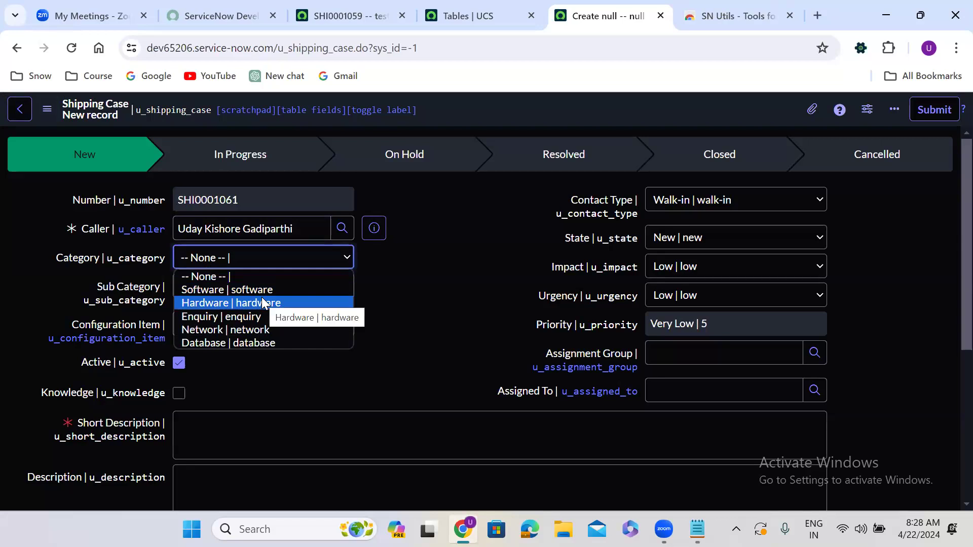
click(664, 268)
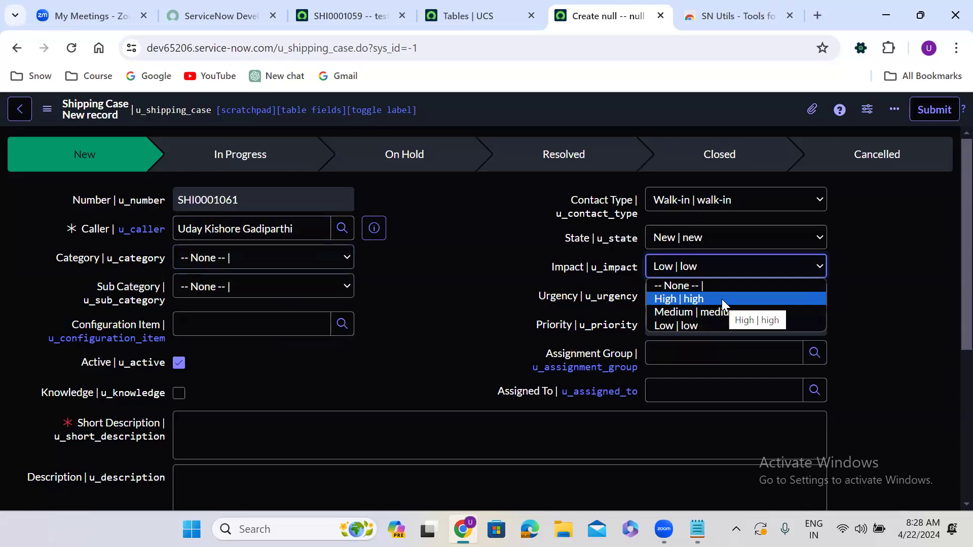
click(440, 285)
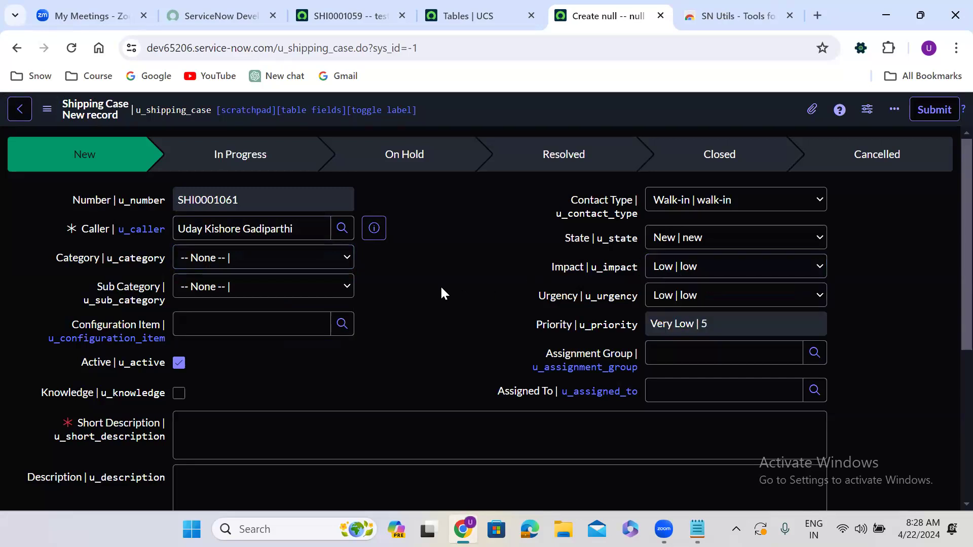
Open the SN Utils field info dialog for the Caller field to view its stored value, then cancel it.
double_click(207, 197)
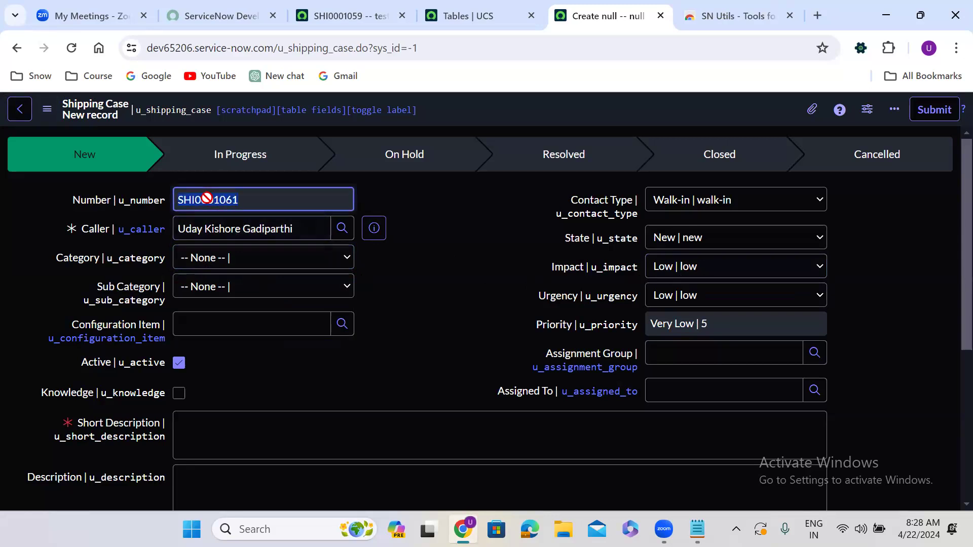
double_click(89, 227)
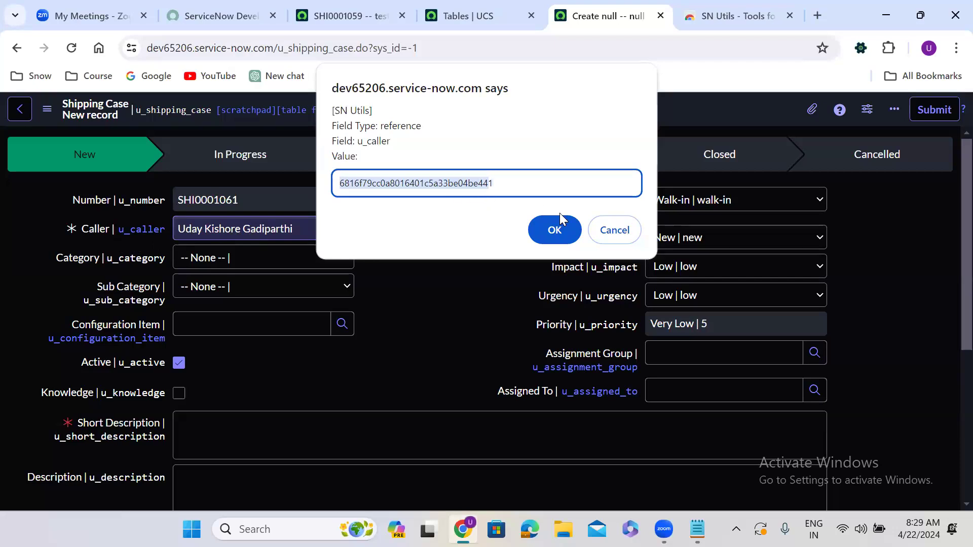
click(614, 231)
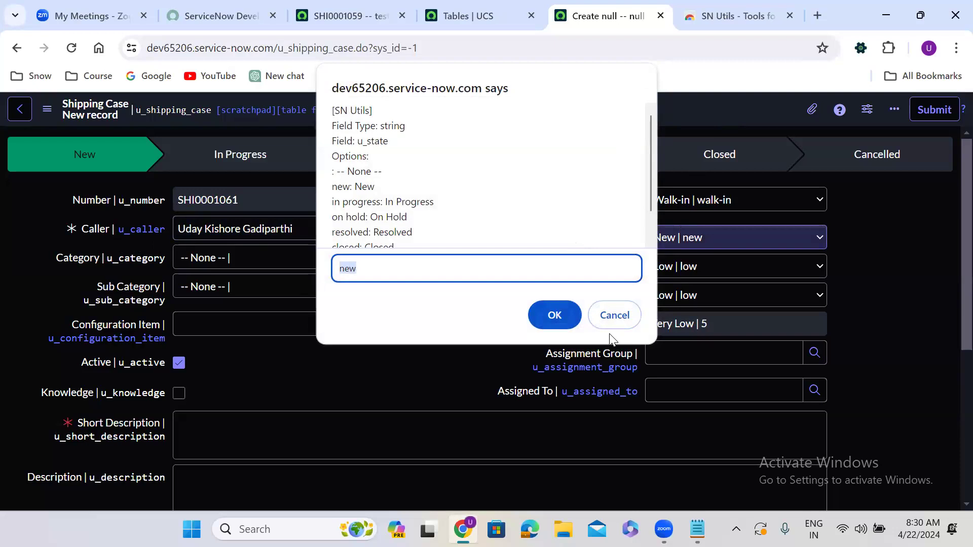
click(614, 315)
Open the SN Utils field info dialog for the State field to view its choice options, then cancel it.
click(686, 238)
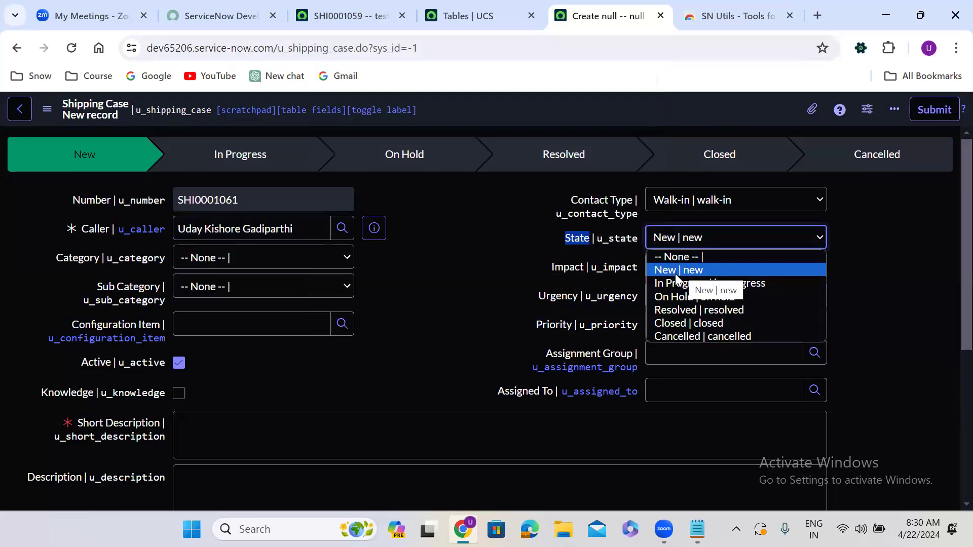
click(558, 243)
double_click(578, 237)
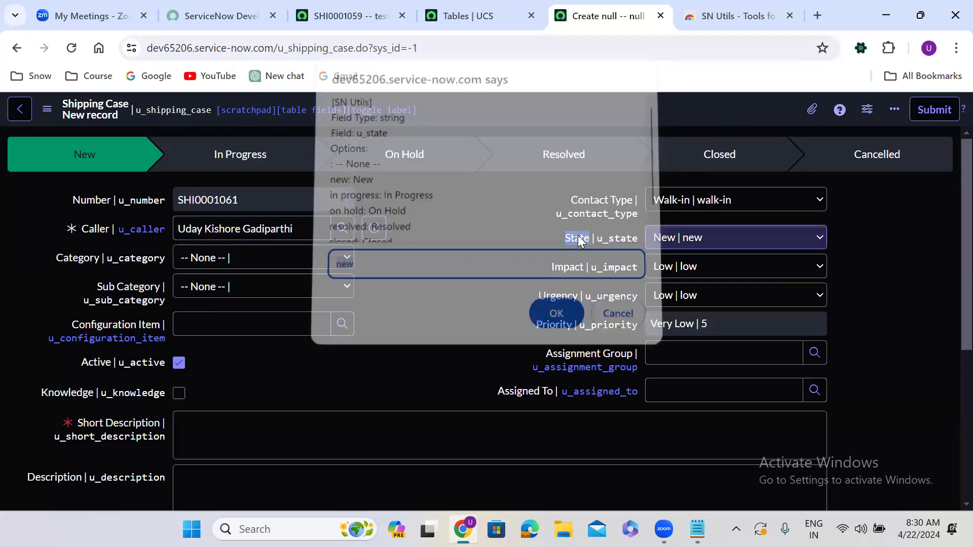
click(392, 271)
double_click(392, 275)
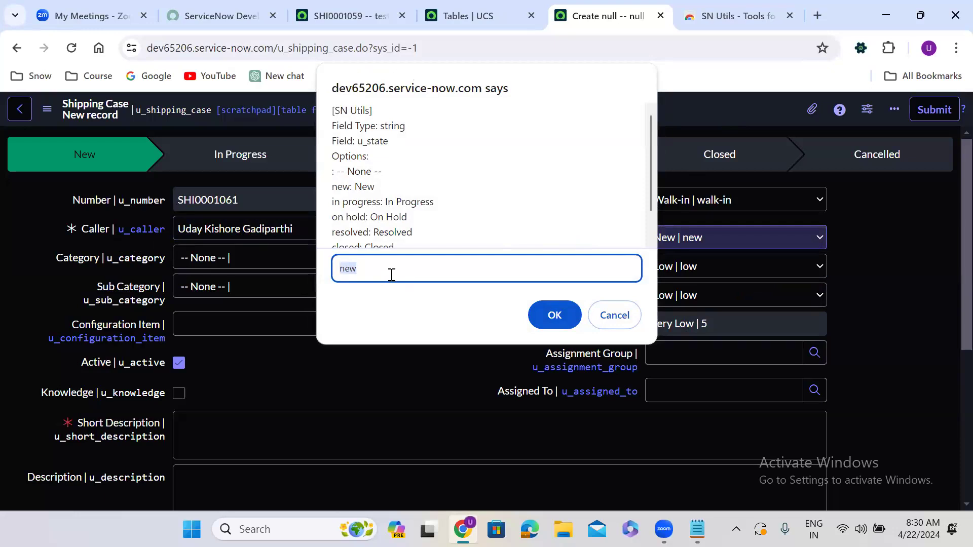
click(614, 324)
Open the SN Utils field info dialog for Contact Type, scroll through its options, then cancel it.
click(236, 433)
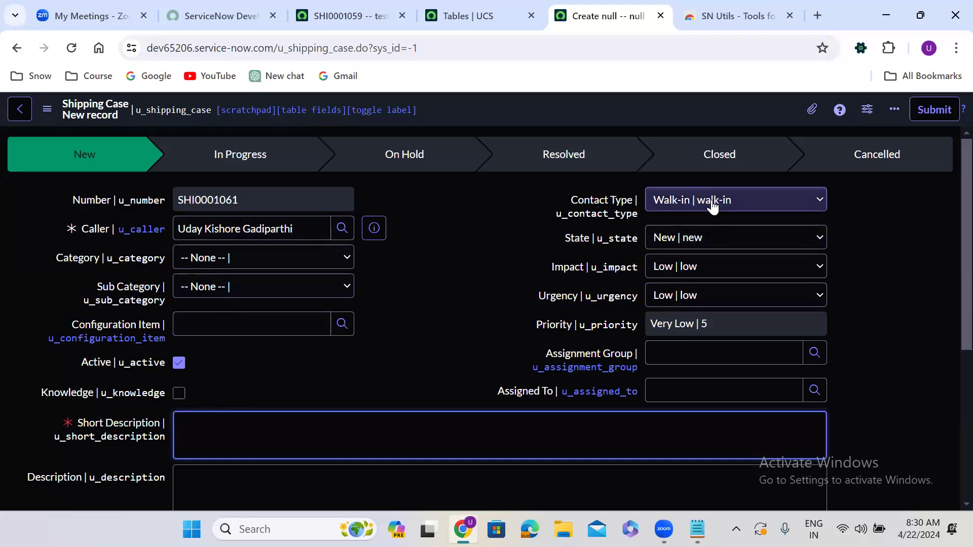
double_click(599, 200)
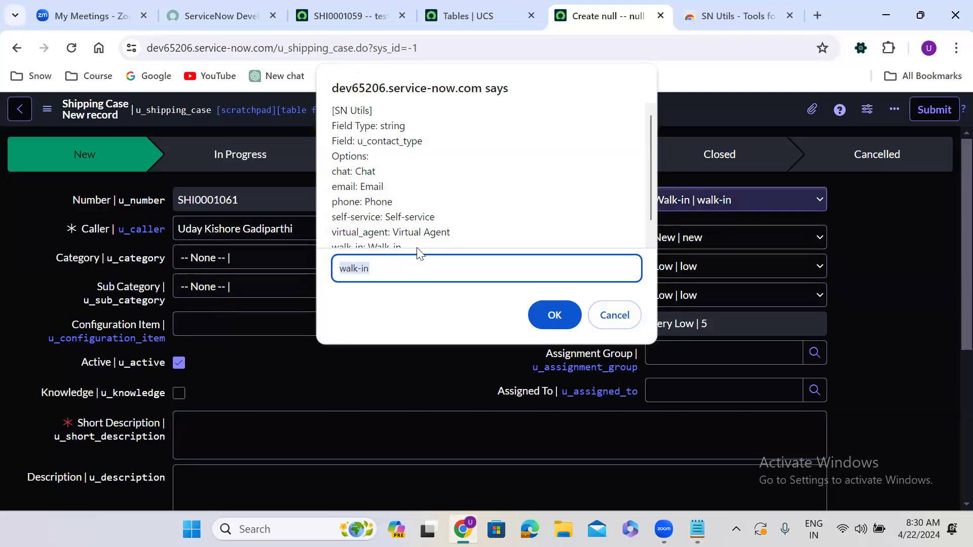
scroll(654, 232, down, 1)
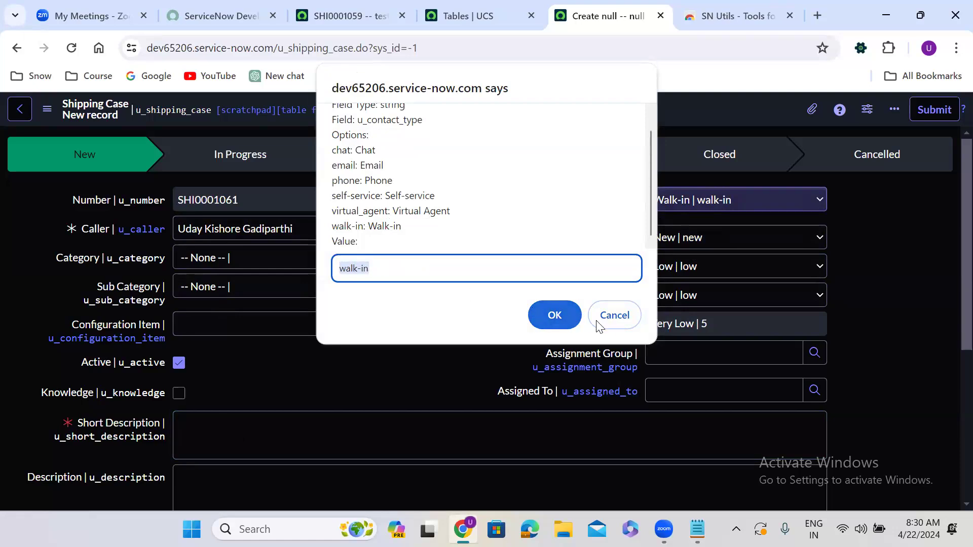
click(608, 326)
click(420, 448)
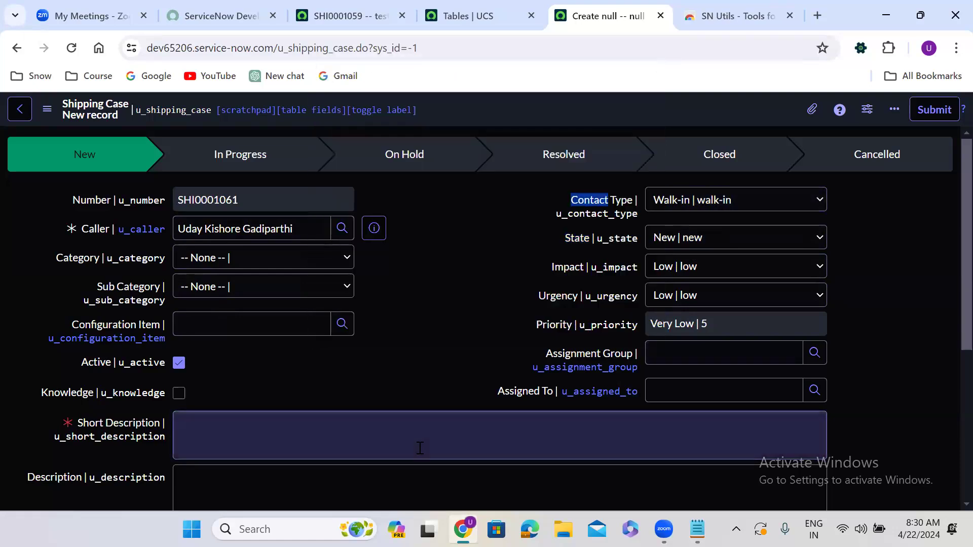
key(alt+Tab)
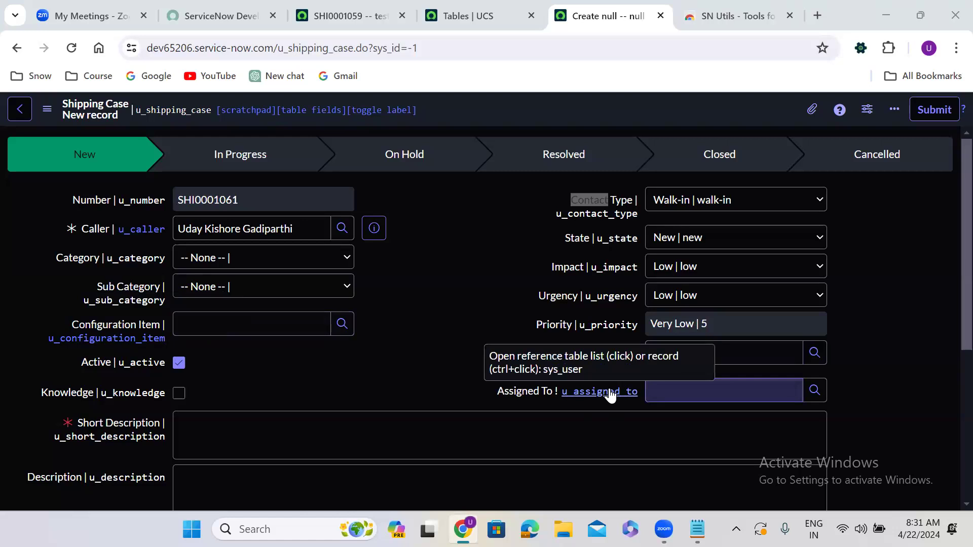
Open the Caller's user record from its technical field-name link, then close that tab.
scroll(488, 308, down, 1)
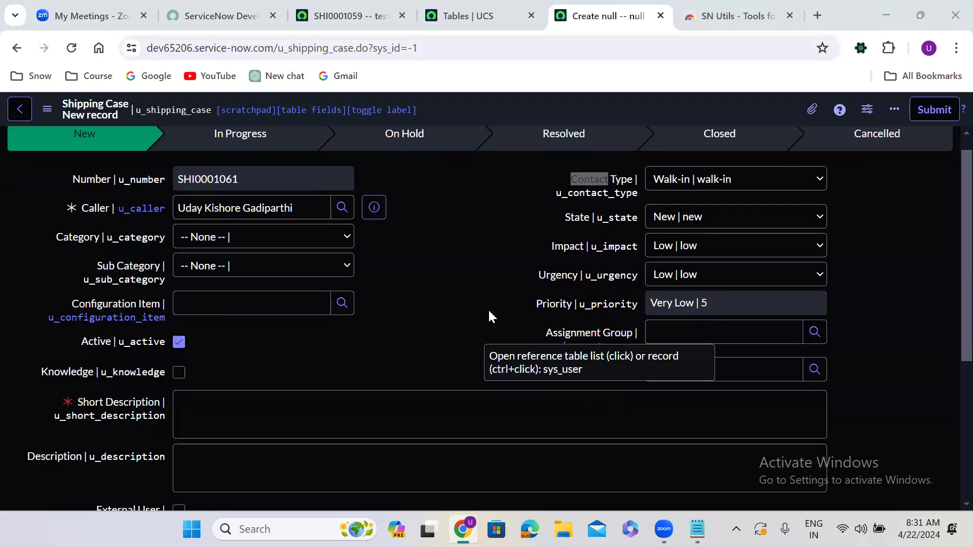
ctrl+click(141, 211)
click(631, 6)
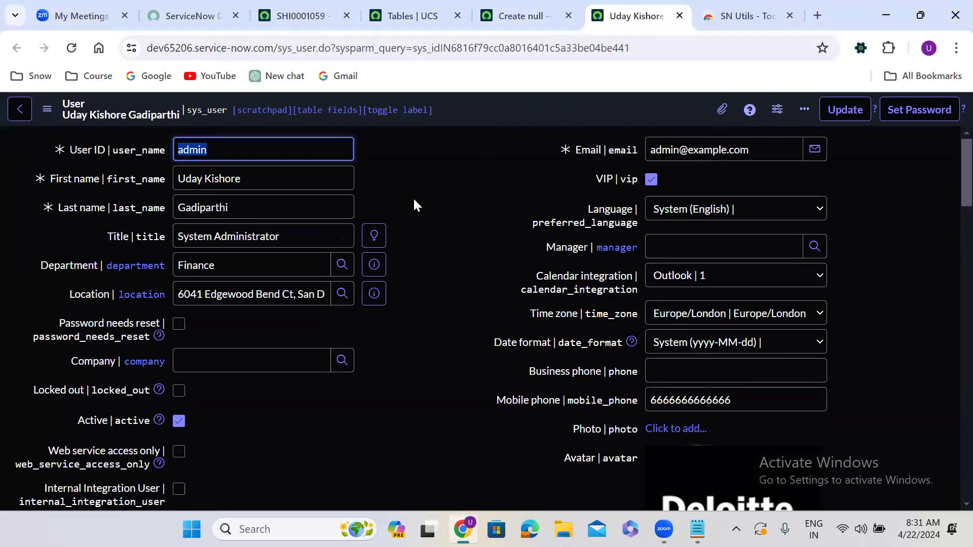
click(679, 15)
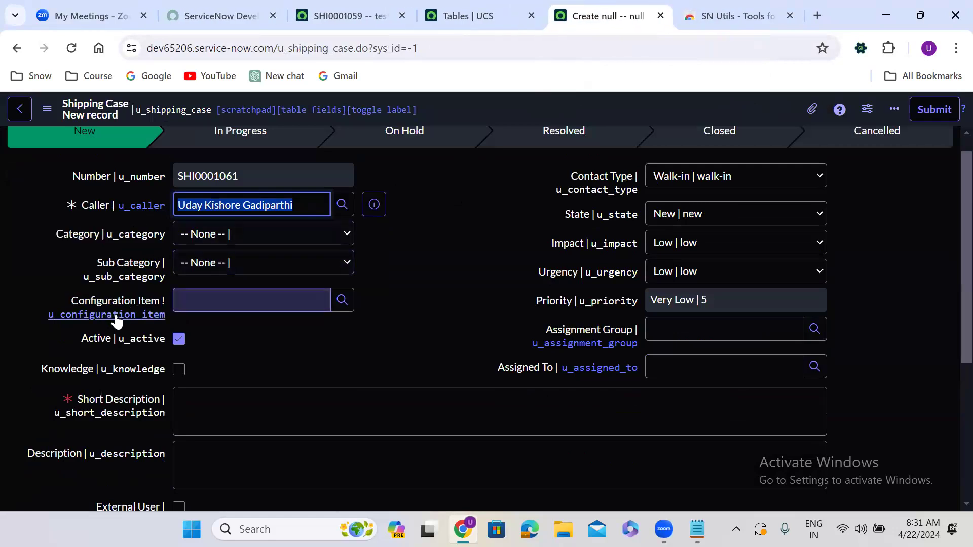
Open the Configuration Items list from the Configuration Item field-name link, then close that tab.
click(118, 316)
click(642, 7)
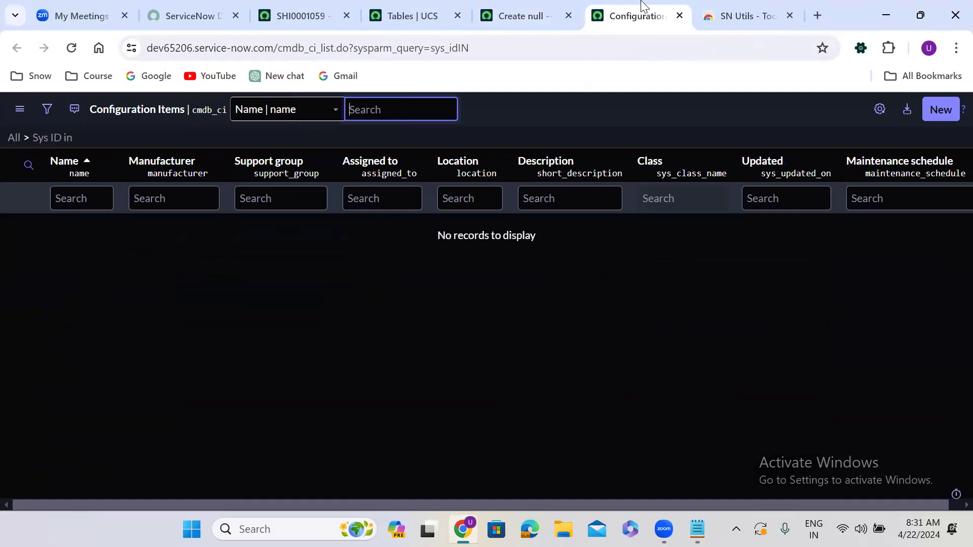
click(679, 17)
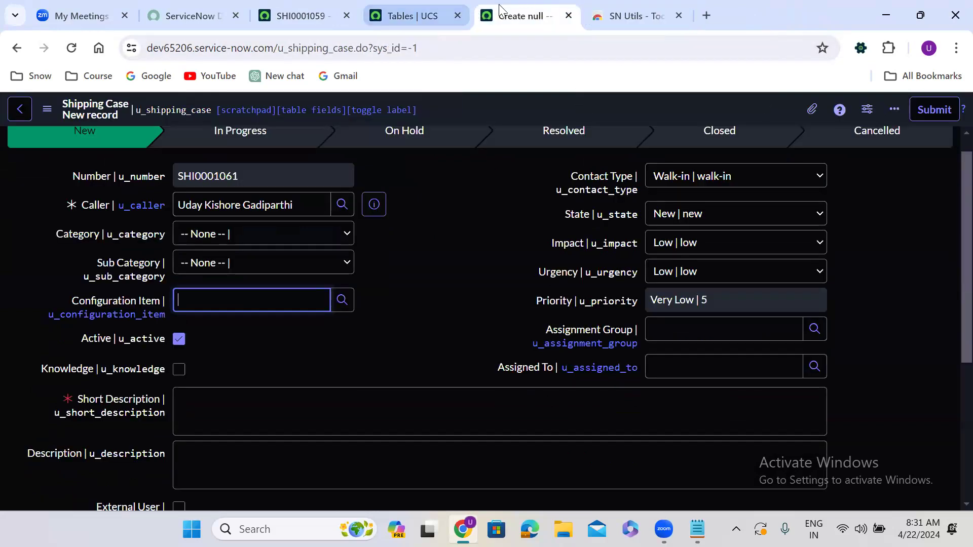
Set the Assignment Group to Power BI Level 3 Team from the recent selections.
click(594, 348)
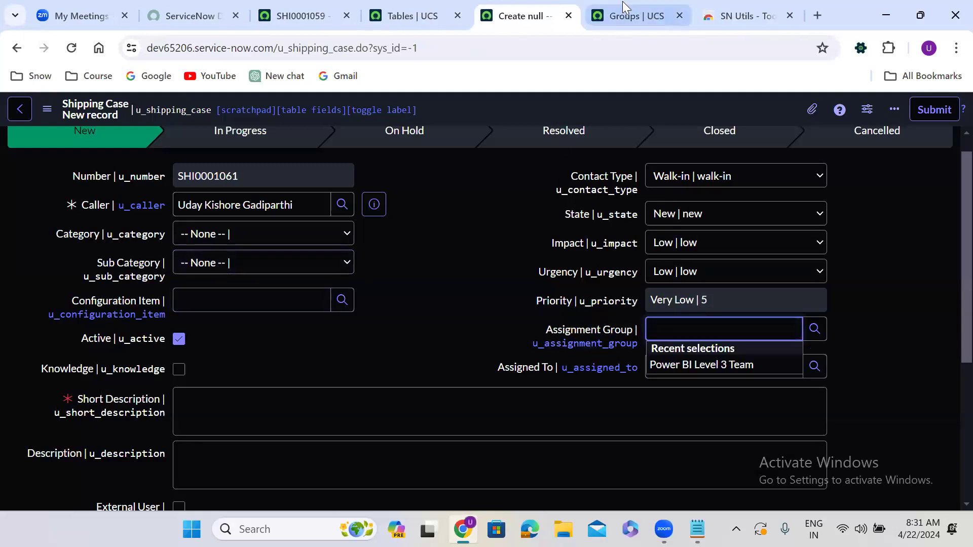
click(623, 1)
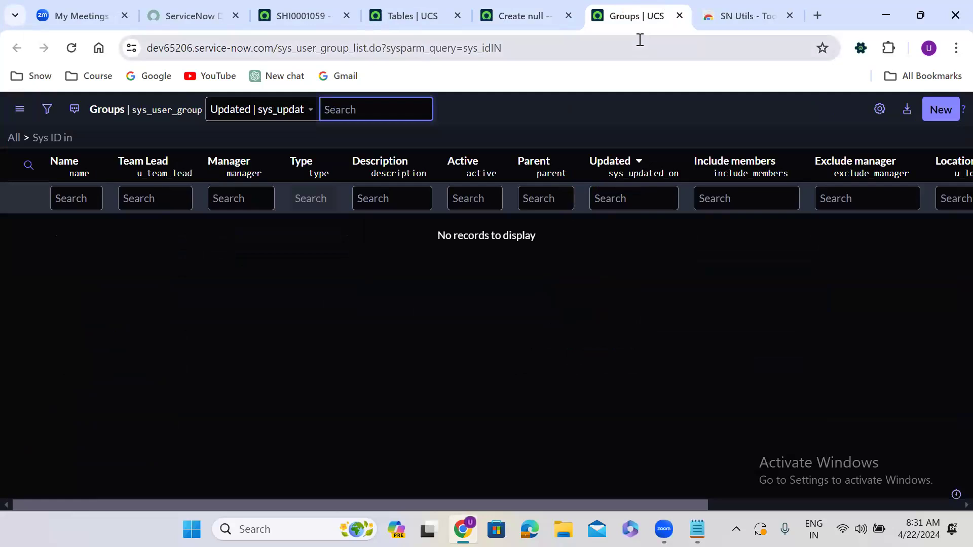
click(679, 15)
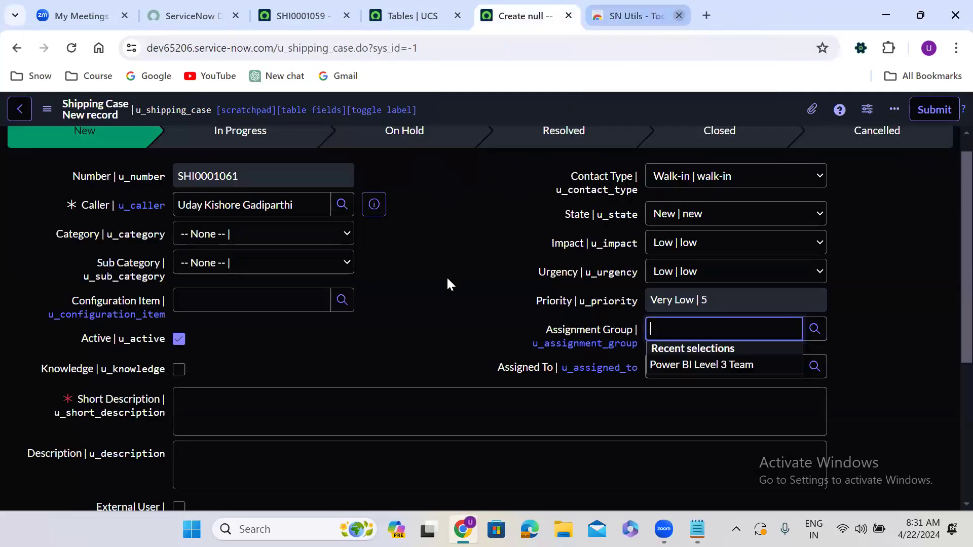
click(691, 366)
Open the Power BI Level 3 Team group record from the Assignment Group field-name link, then close that tab.
ctrl+click(575, 343)
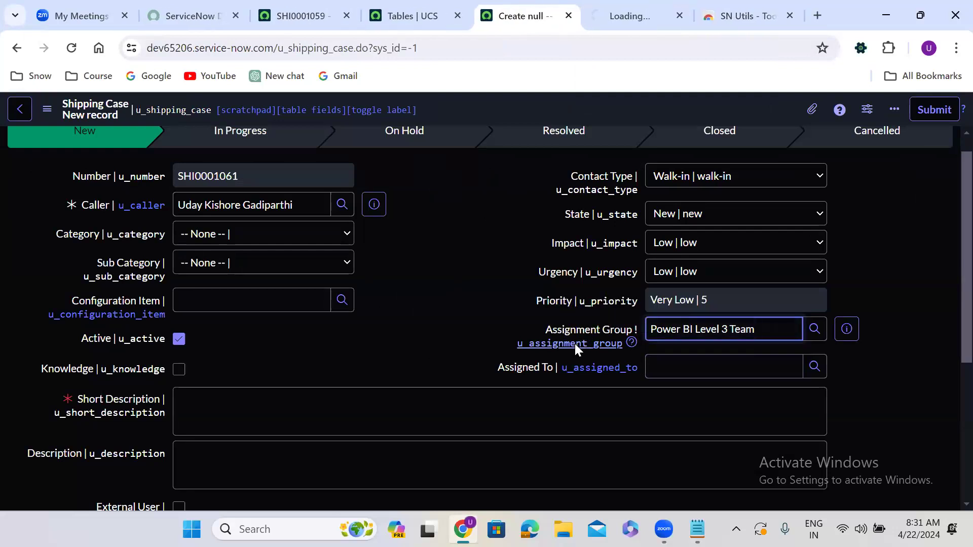
click(610, 15)
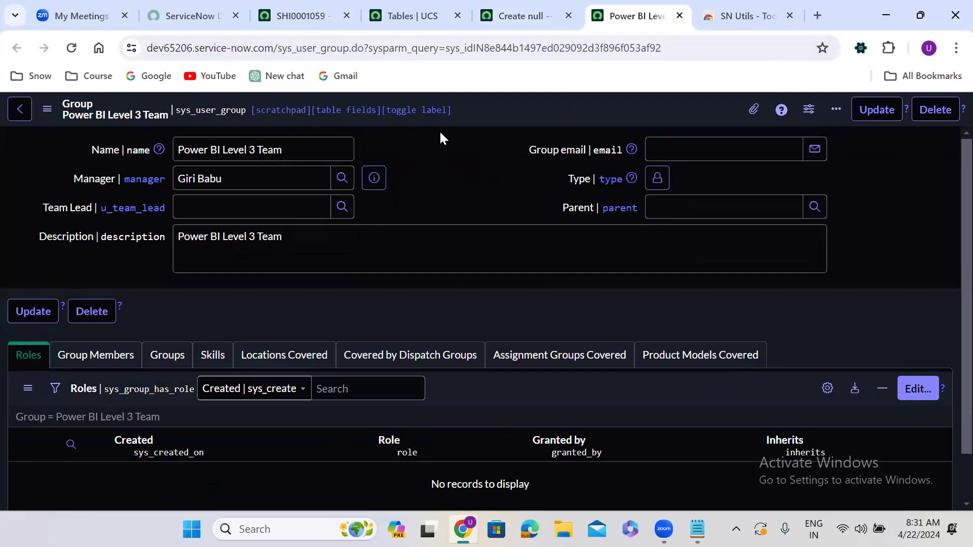
click(680, 17)
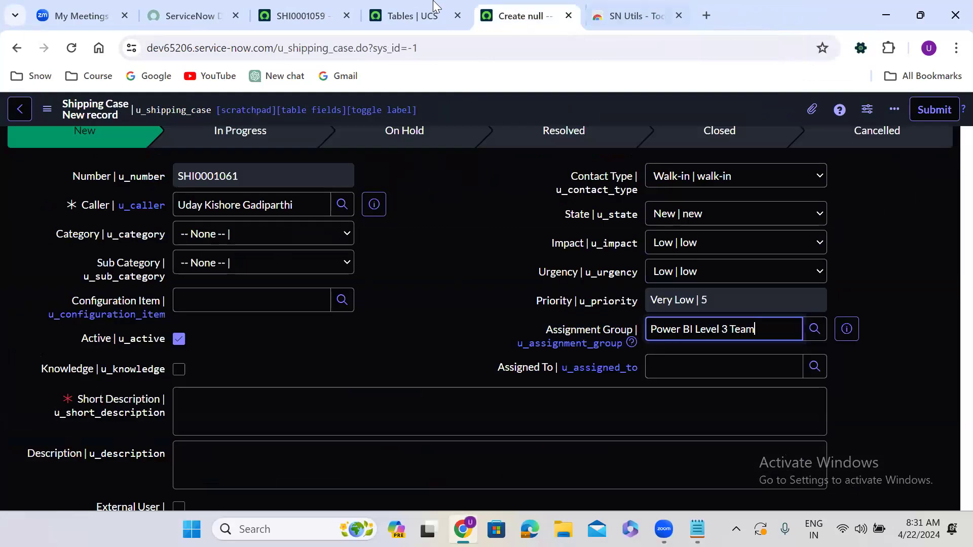
click(326, 7)
click(492, 16)
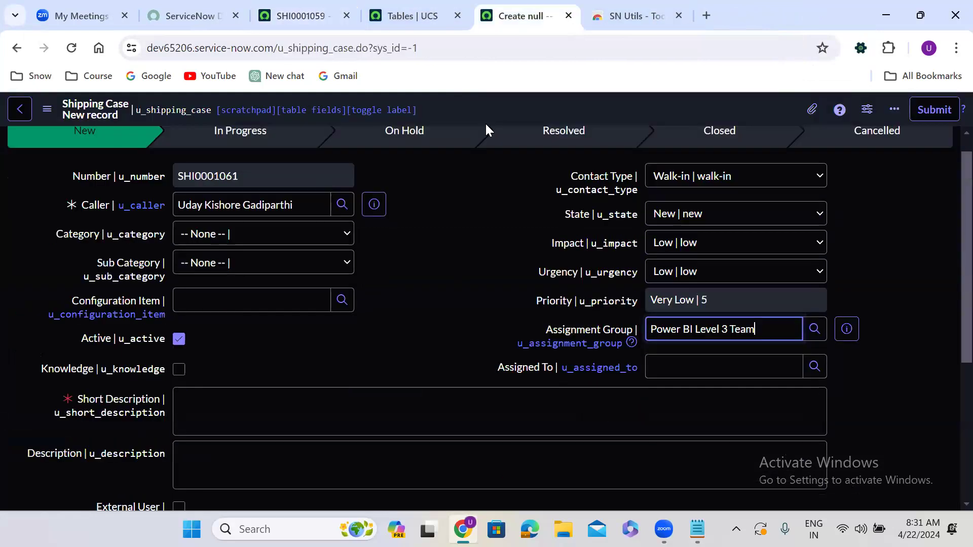
Toggle the form back to showing plain field labels without technical names.
double_click(416, 294)
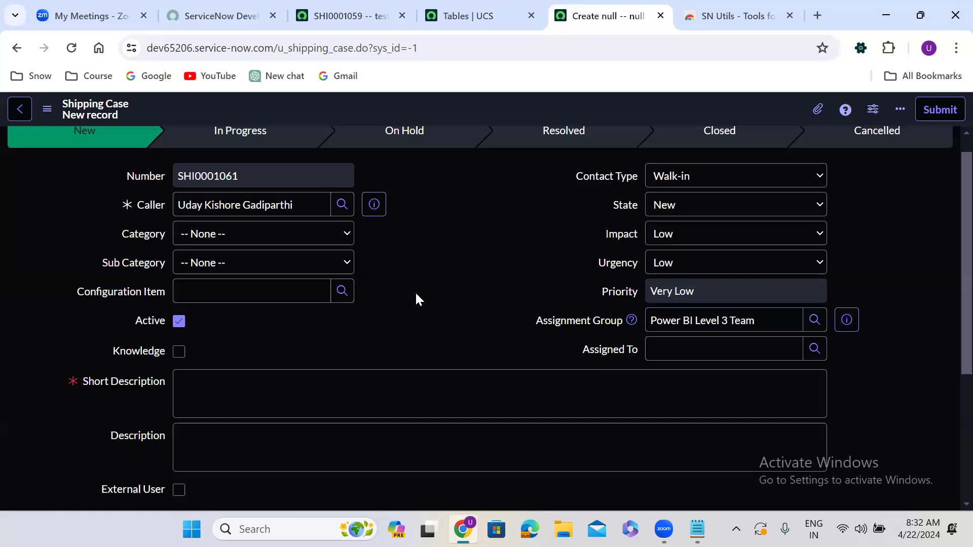
click(142, 211)
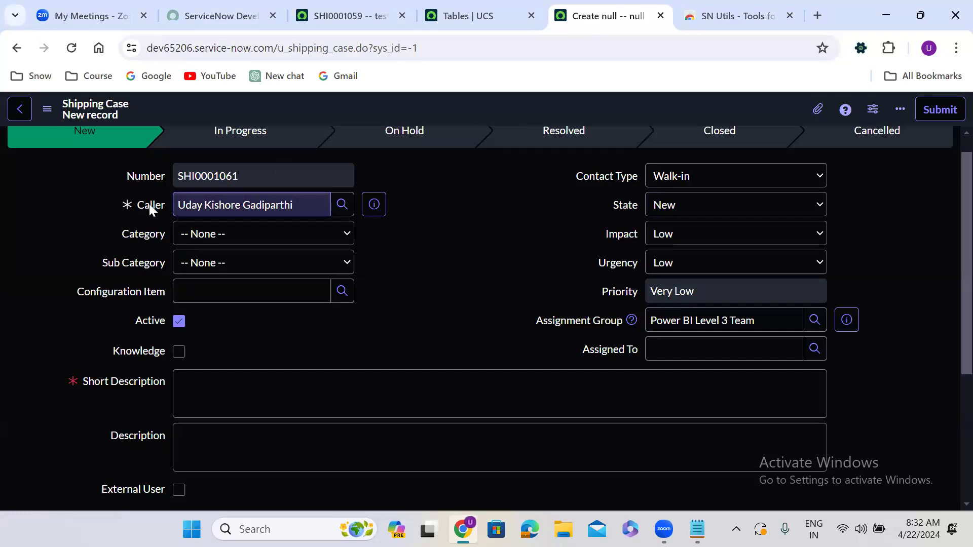
Toggle technical field names on the Shipping Case form on and then back to plain labels.
right_click(150, 208)
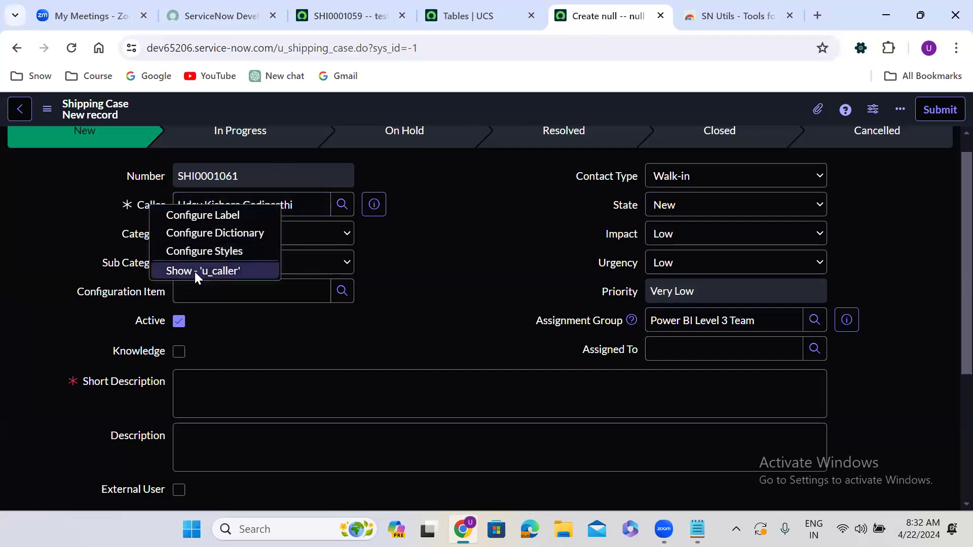
double_click(437, 242)
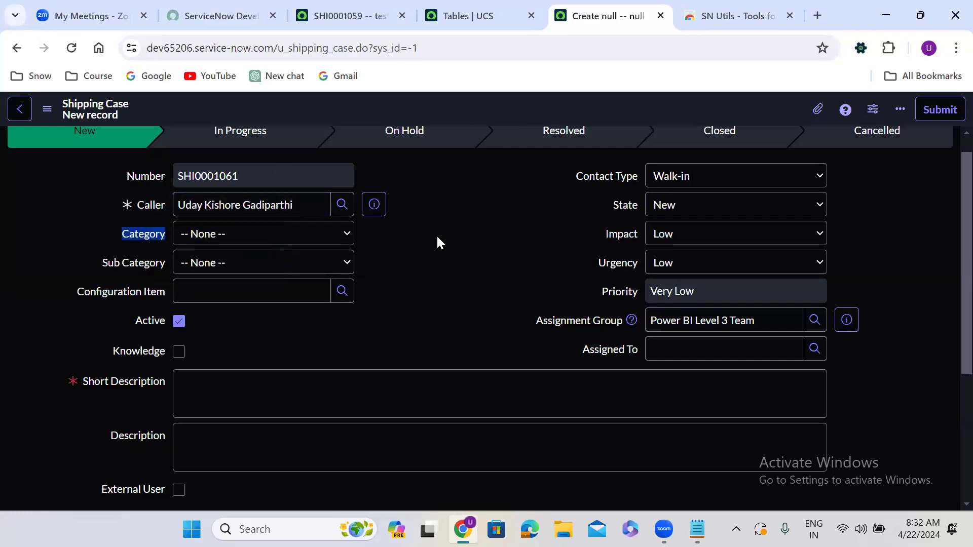
double_click(438, 237)
double_click(436, 236)
double_click(427, 220)
double_click(427, 219)
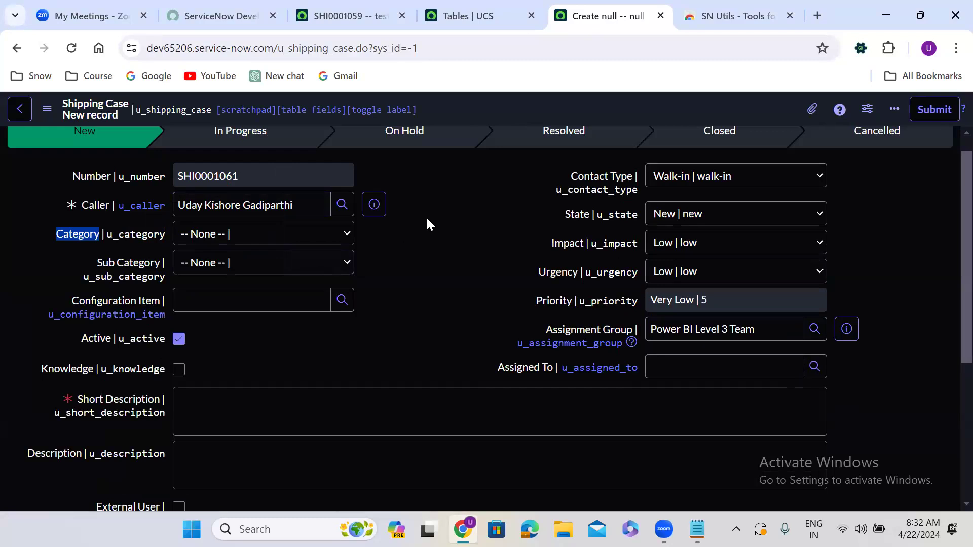
double_click(427, 219)
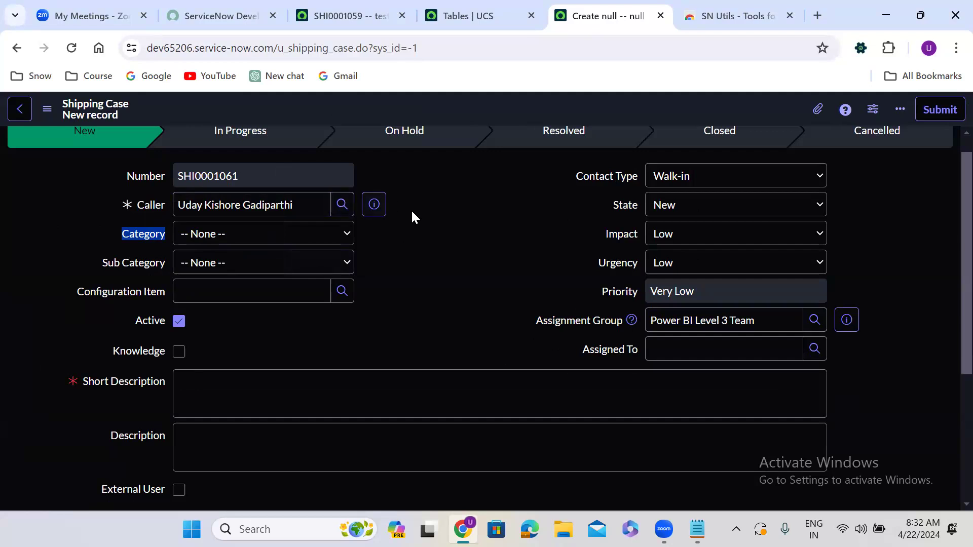
Show the dictionary info for the Caller field, then close the info popup.
click(410, 209)
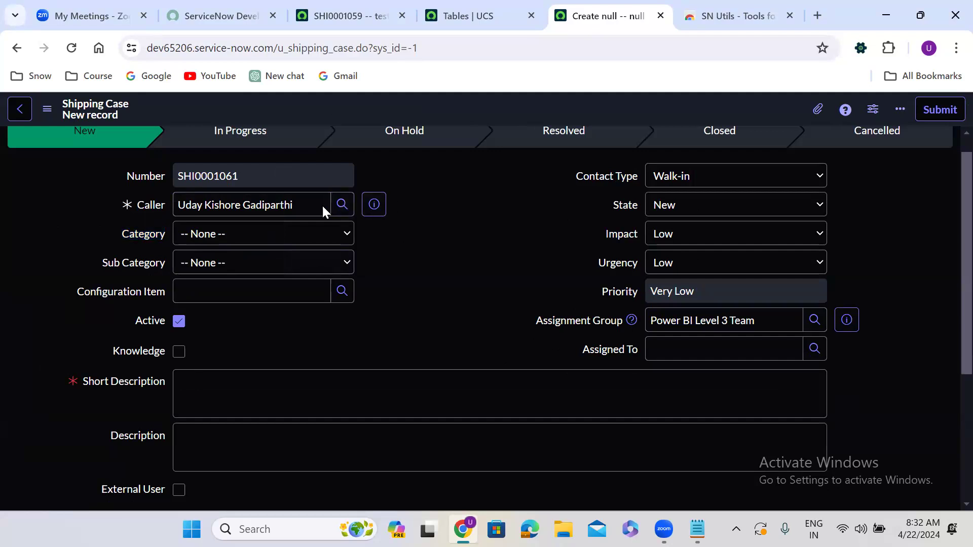
right_click(148, 205)
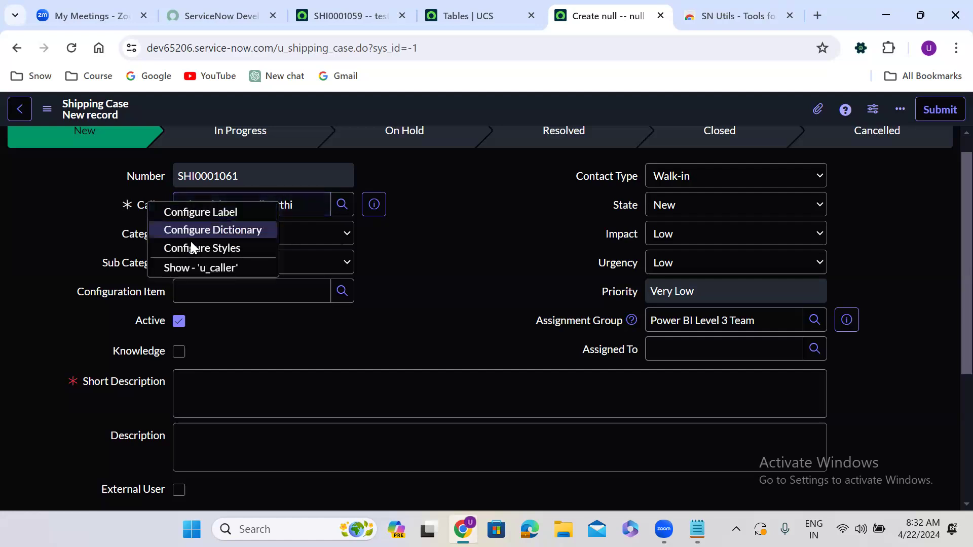
click(205, 265)
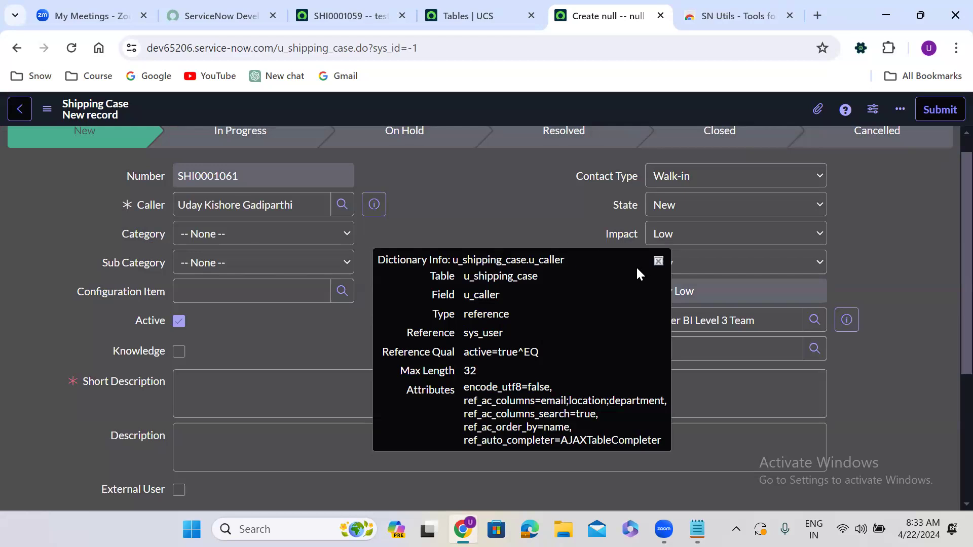
click(658, 262)
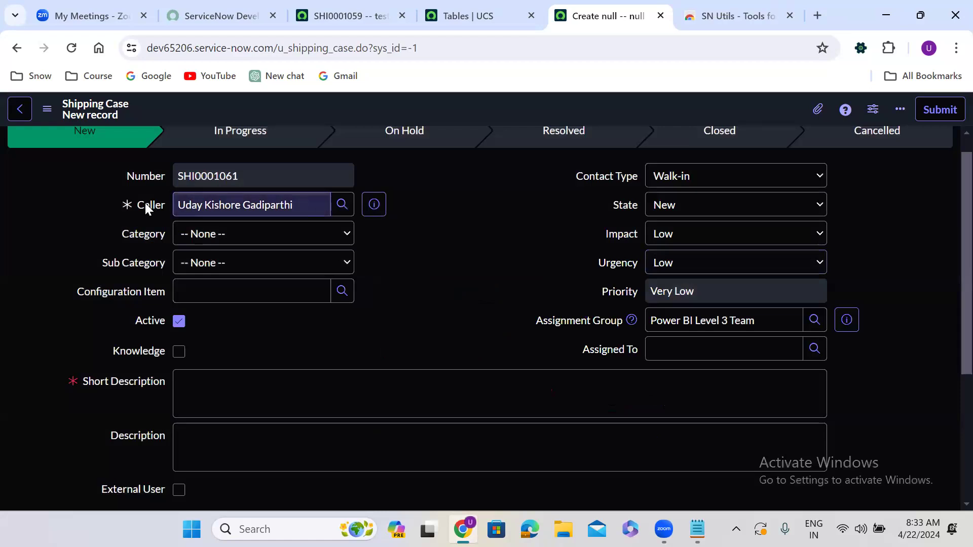
Switch the form to technical names once more and back to plain labels.
double_click(425, 256)
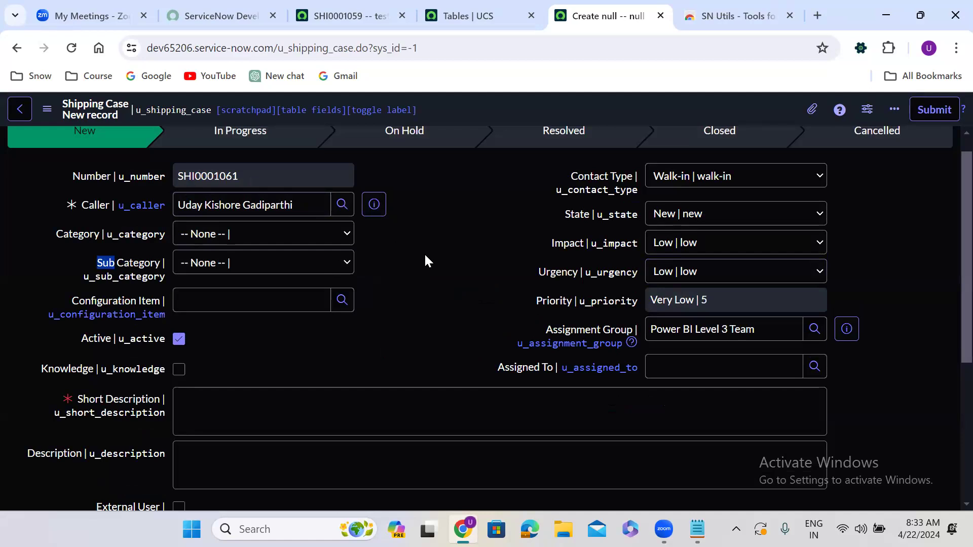
double_click(409, 212)
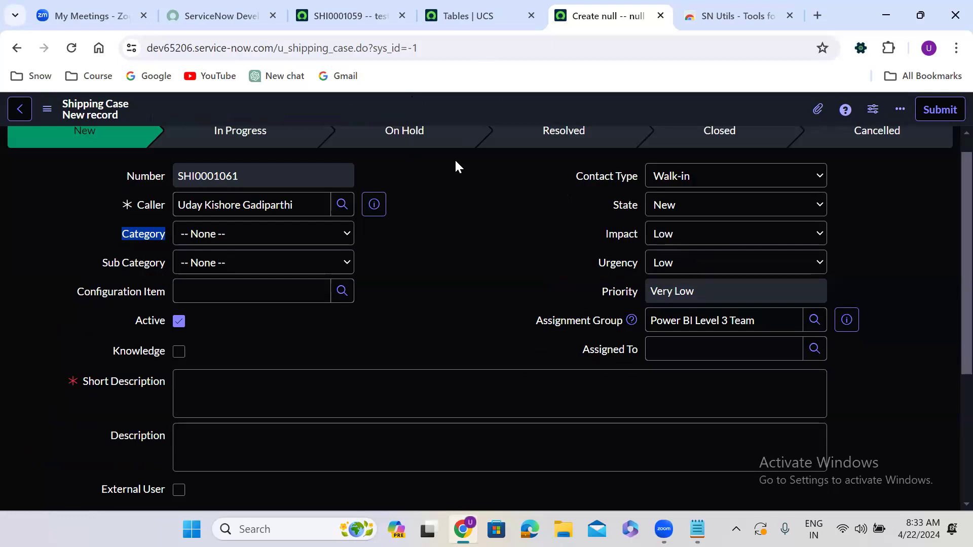
Filter the navigator for incident and open the Incident Open list in a new tab.
click(470, 14)
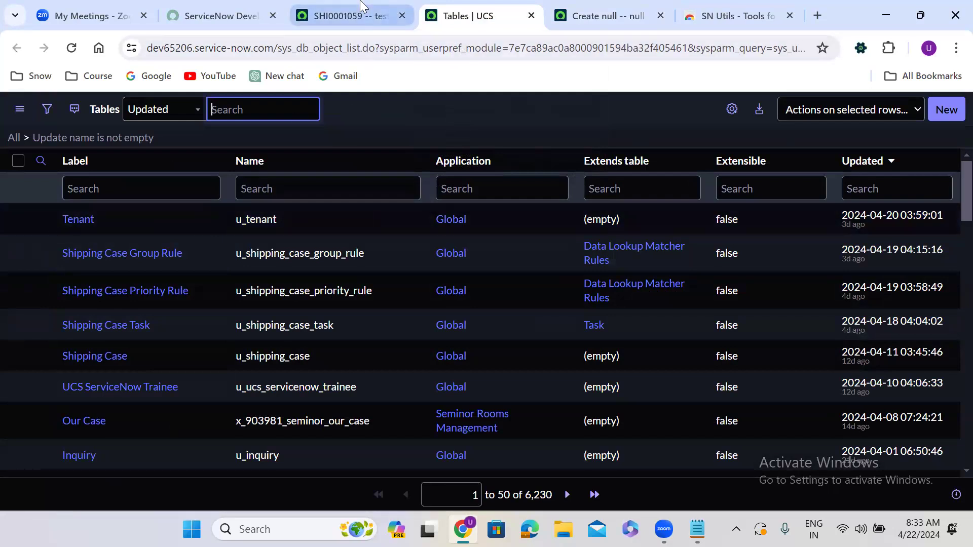
click(355, 15)
click(74, 111)
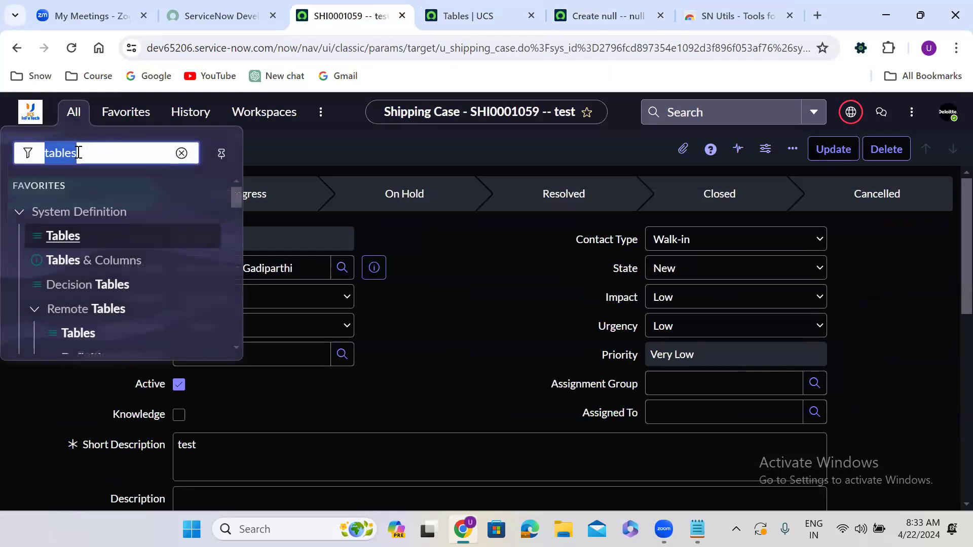
key(BackSpace)
text(inc)
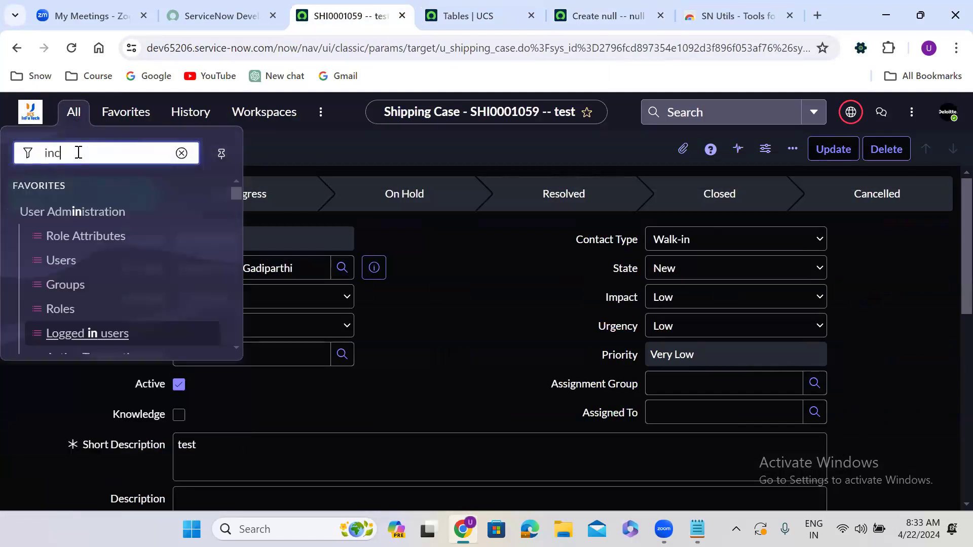
text(ident)
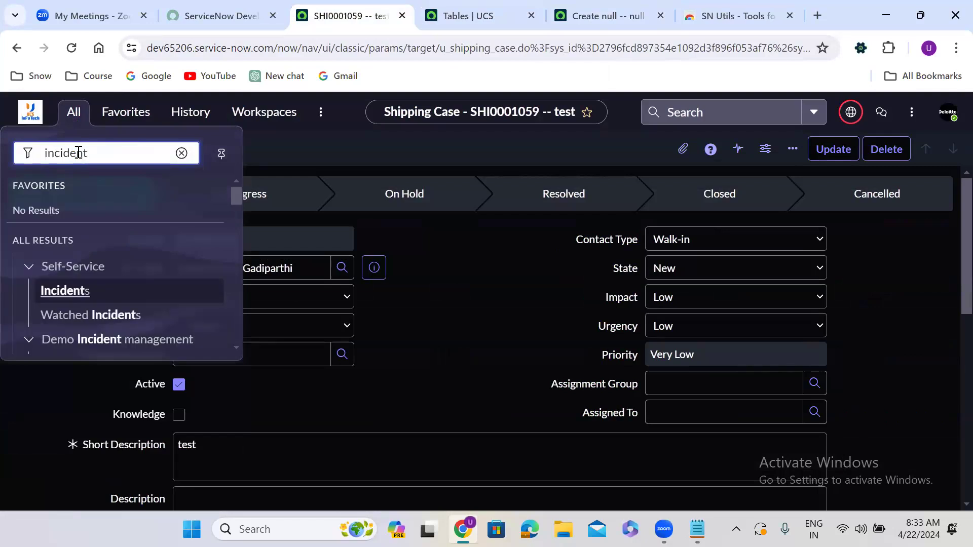
drag(235, 197, 239, 309)
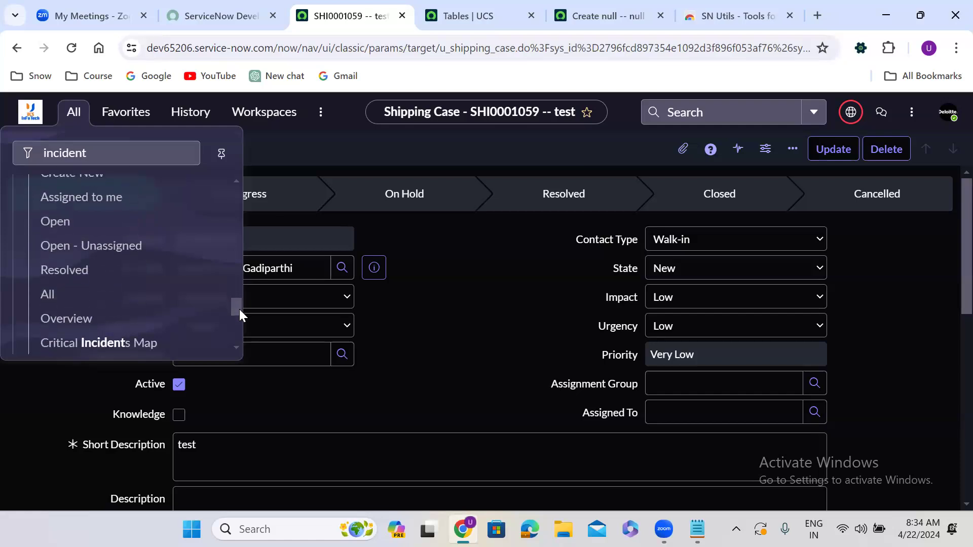
drag(237, 307, 241, 303)
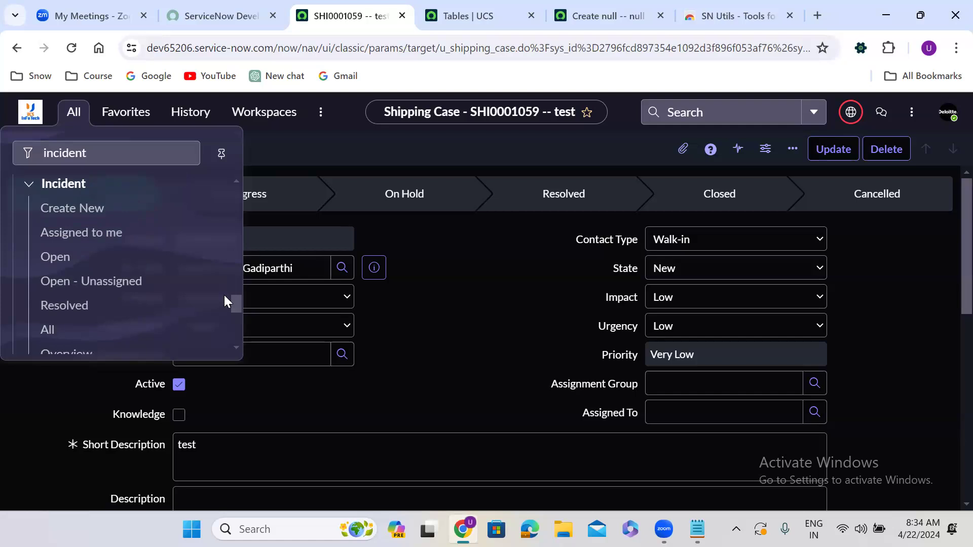
middle_click(52, 258)
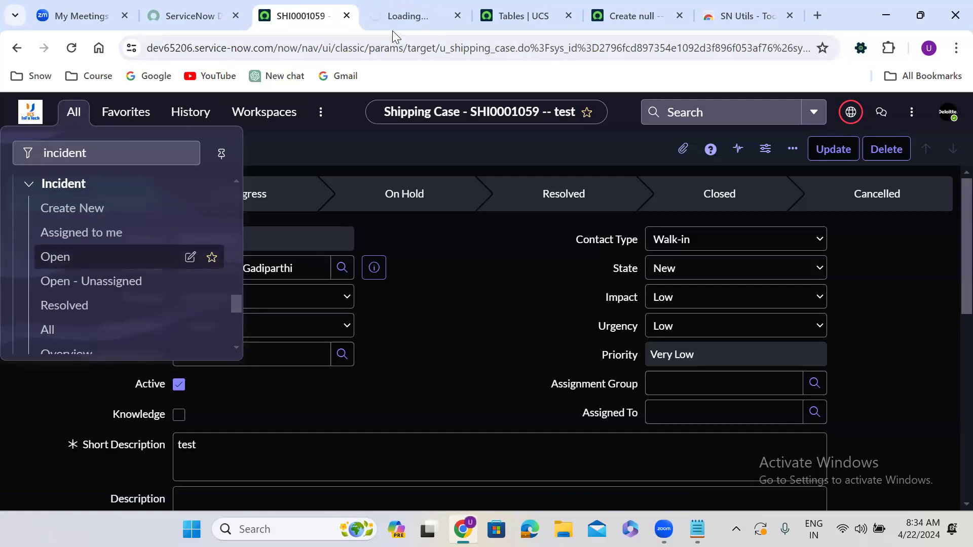
click(405, 6)
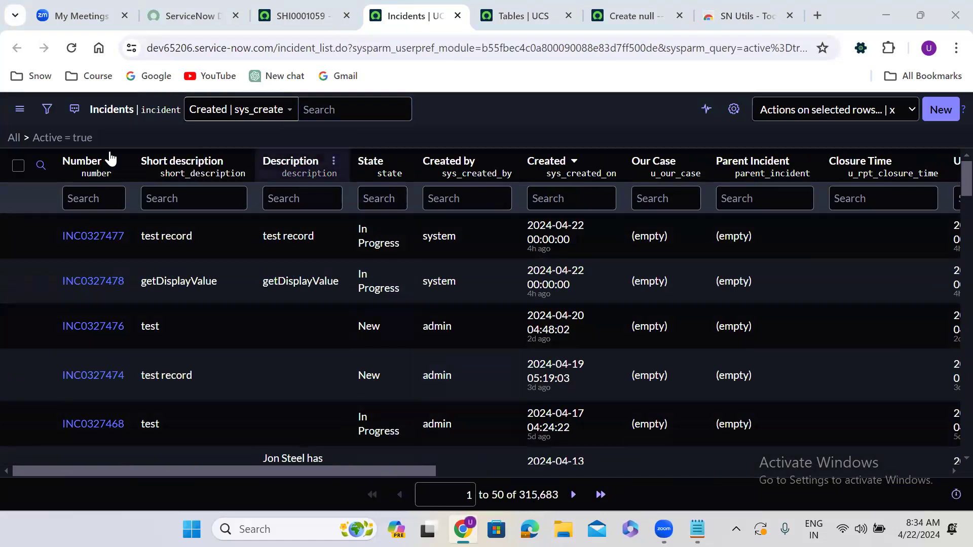
Remove the Active = true filter, then filter the incident list to State New using Show Matching.
click(14, 141)
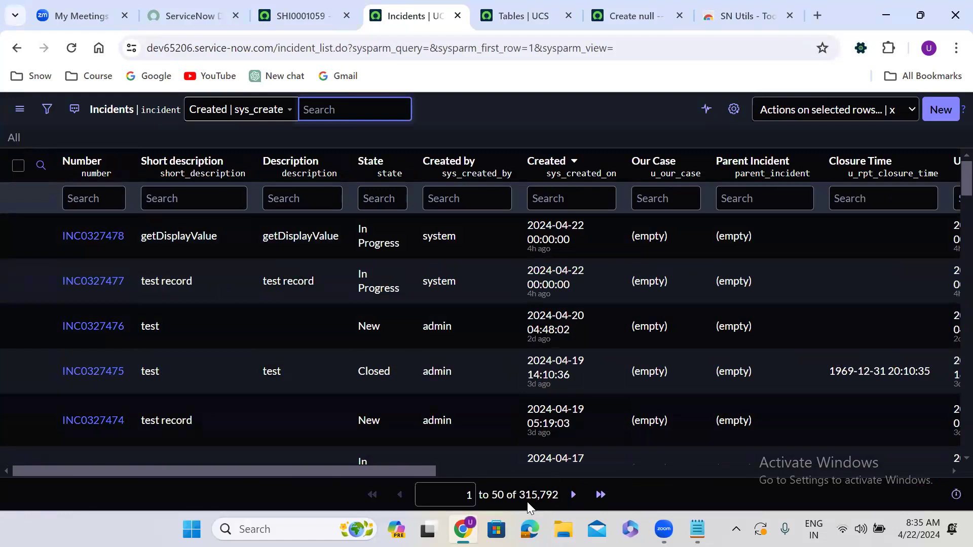
right_click(376, 324)
click(402, 336)
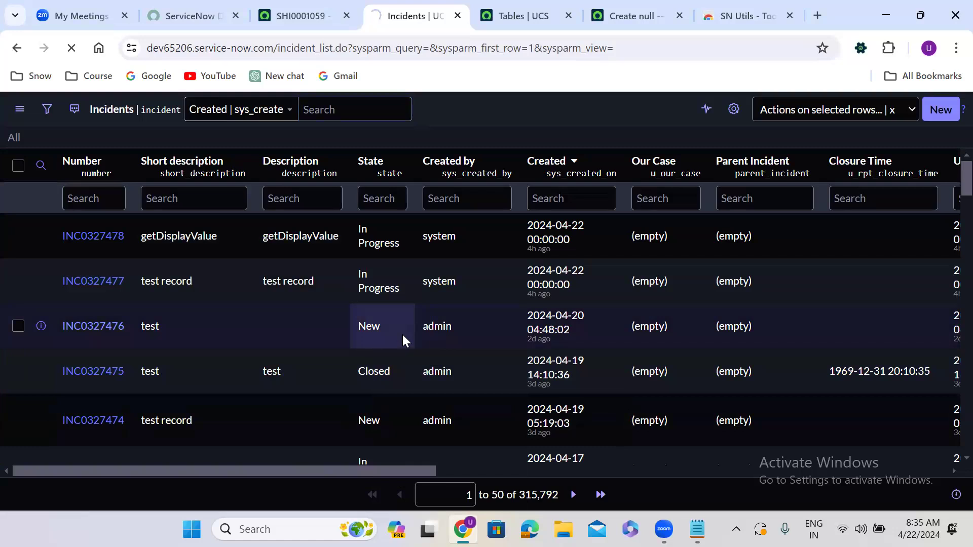
right_click(378, 324)
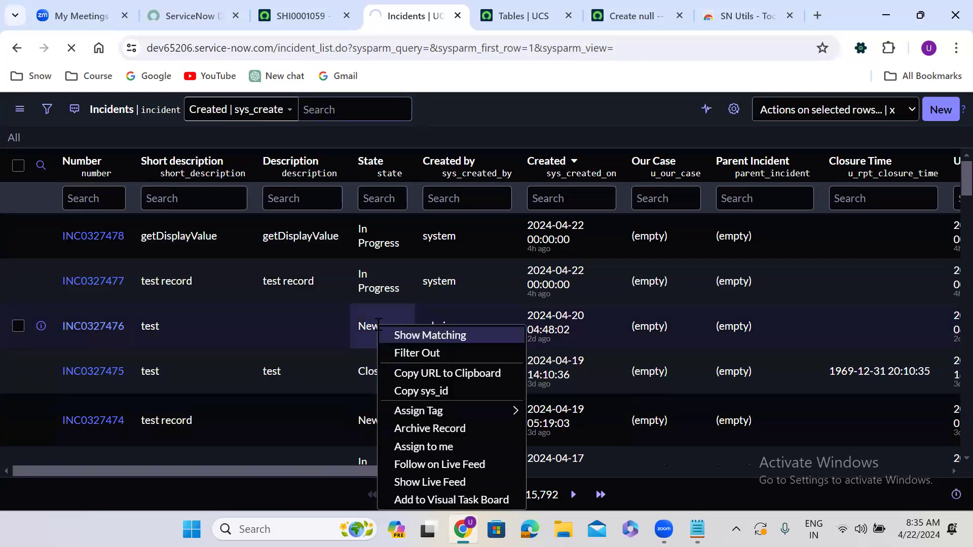
click(416, 334)
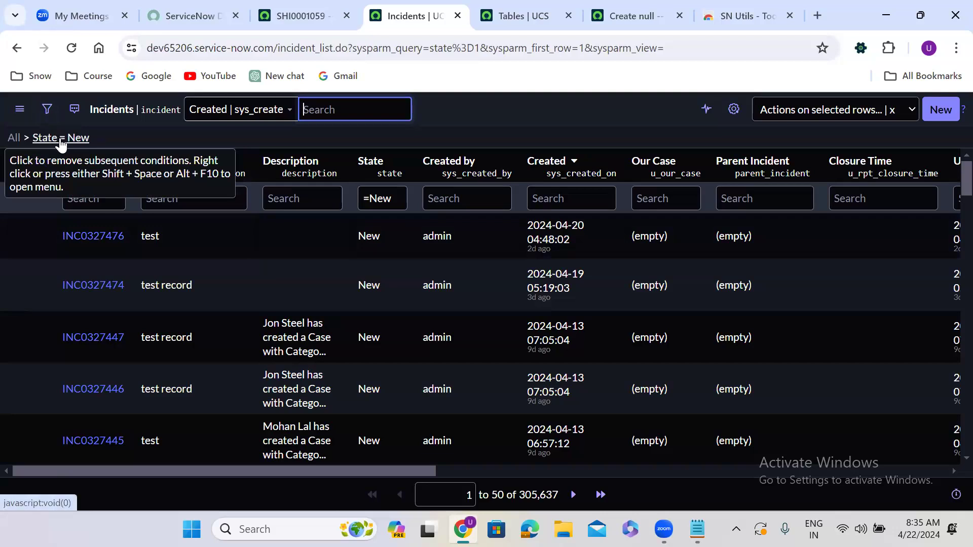
Clear the State filter and filter the incident list to Closed incidents using Show Matching.
click(15, 140)
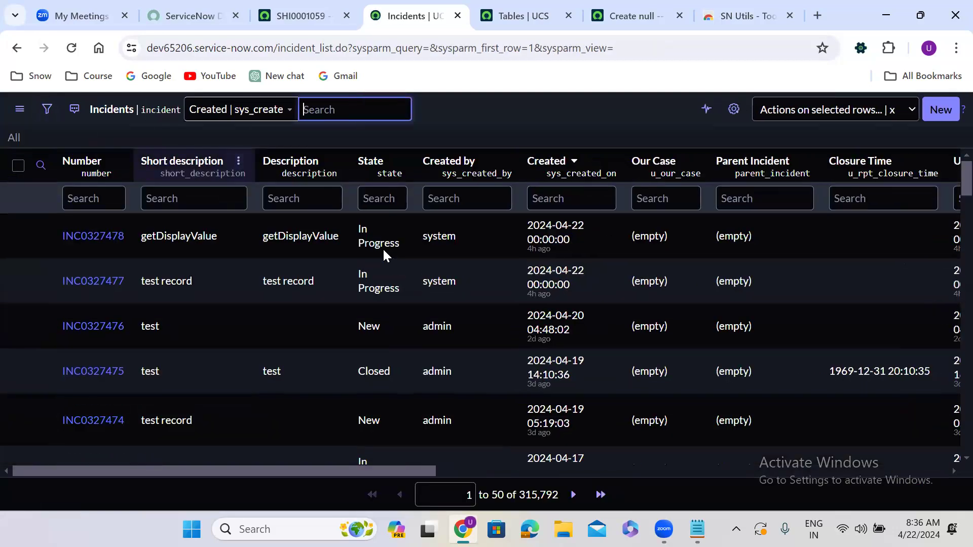
right_click(385, 250)
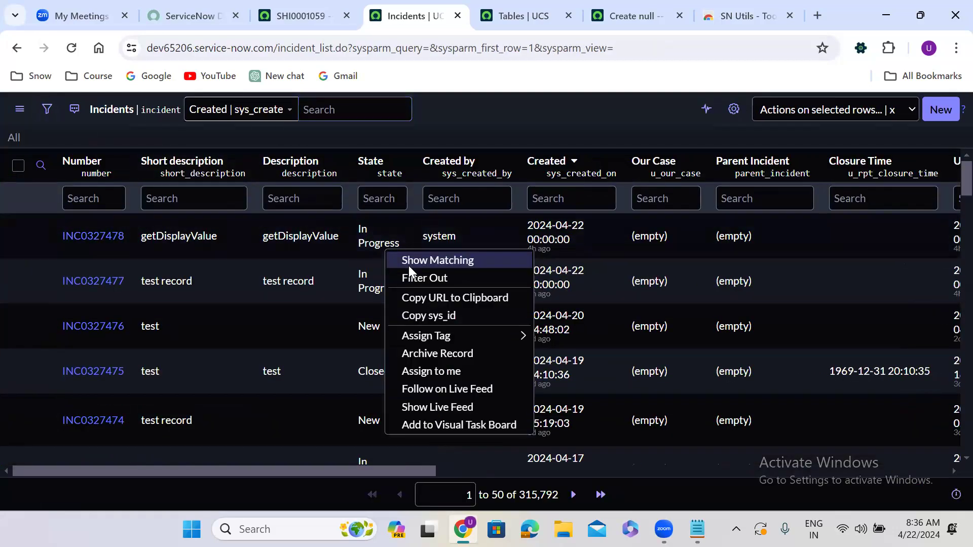
click(409, 266)
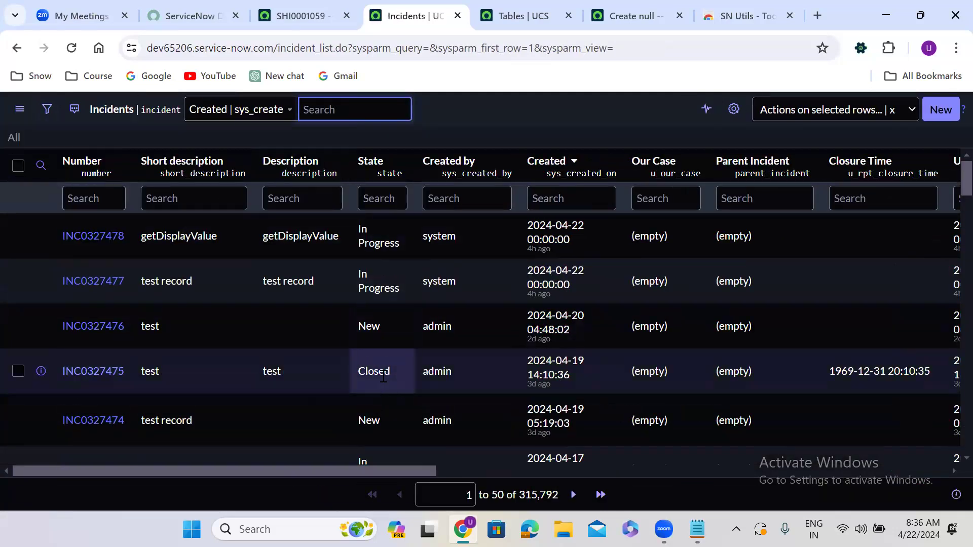
right_click(383, 375)
click(432, 203)
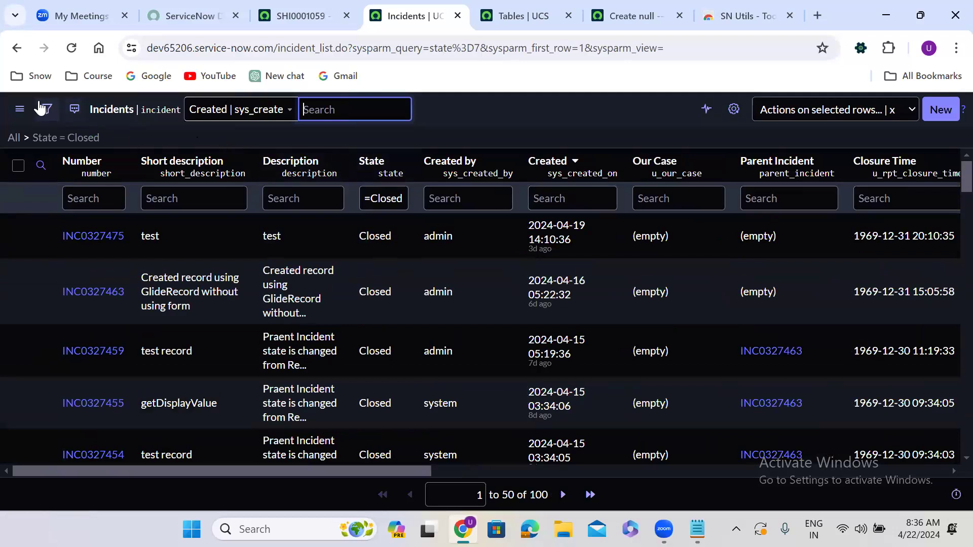
Open the Incident Assigned to me list from the navigator on the Shipping Case tab.
click(299, 16)
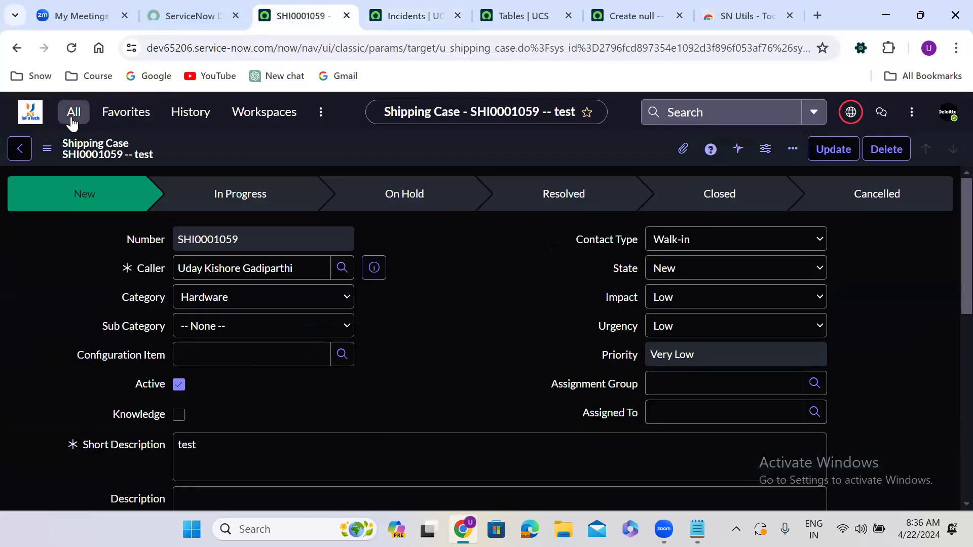
click(72, 121)
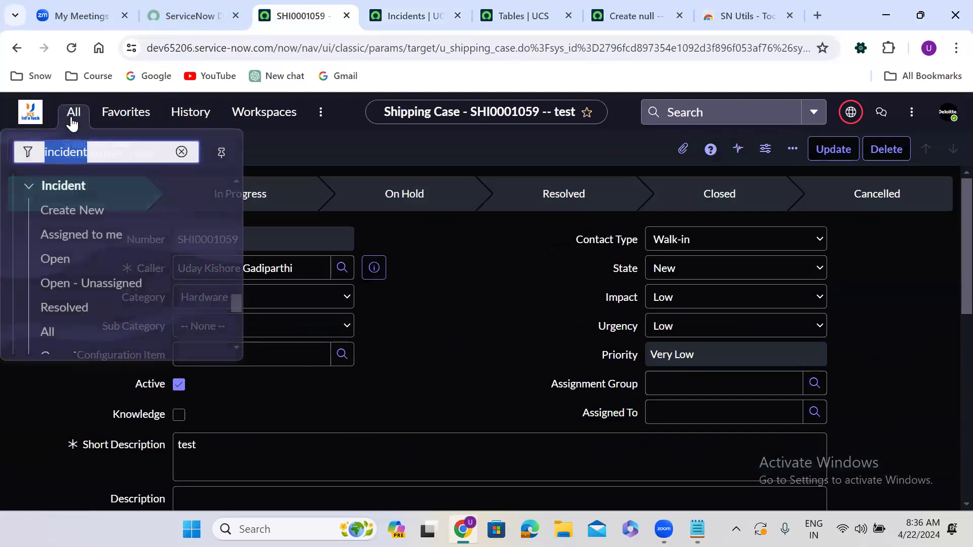
click(81, 238)
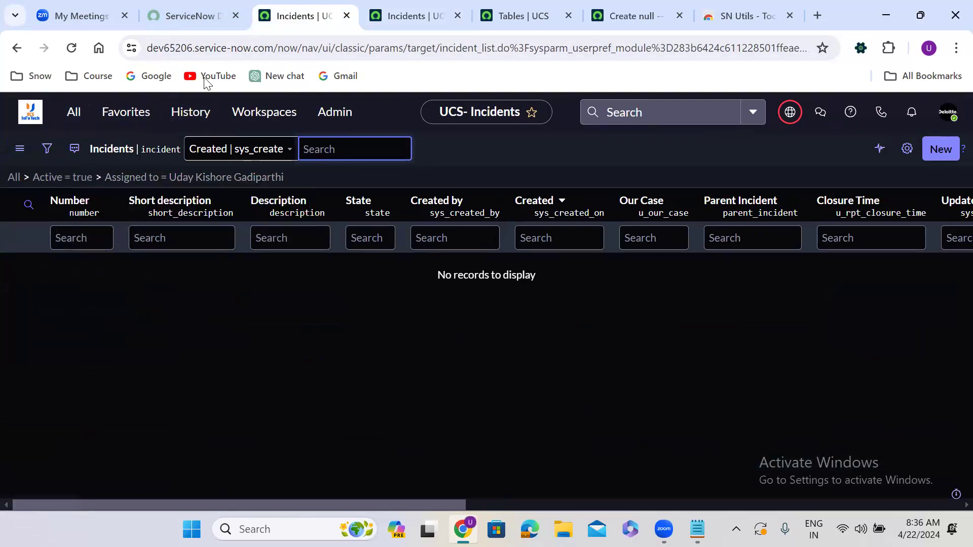
Open the Assigned to me module definition and inspect the full value of its Assigned to filter condition.
click(76, 115)
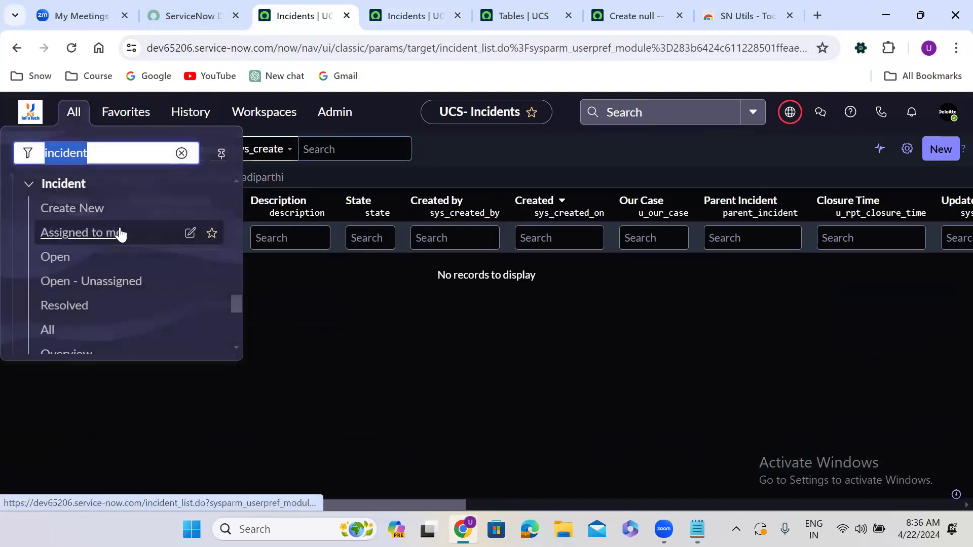
click(191, 234)
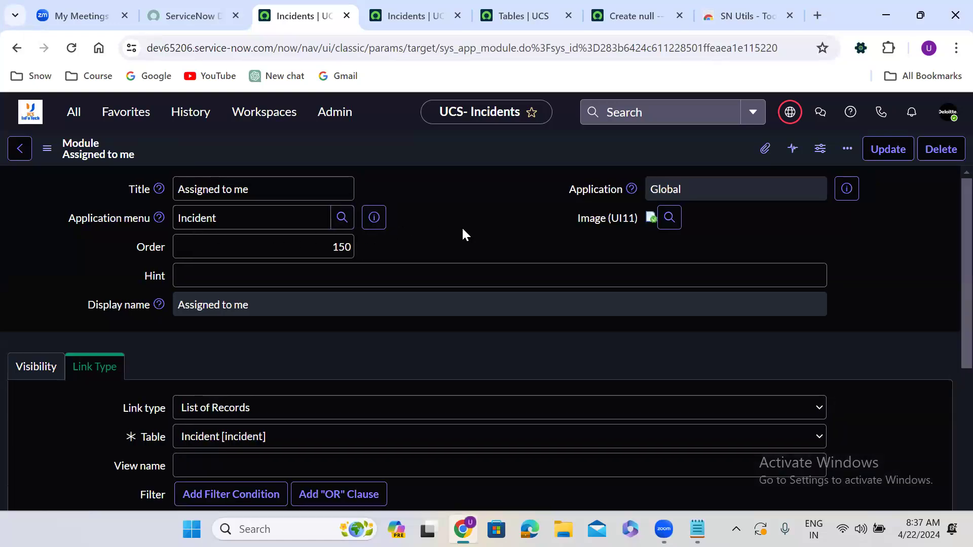
scroll(462, 229, down, 3)
click(101, 188)
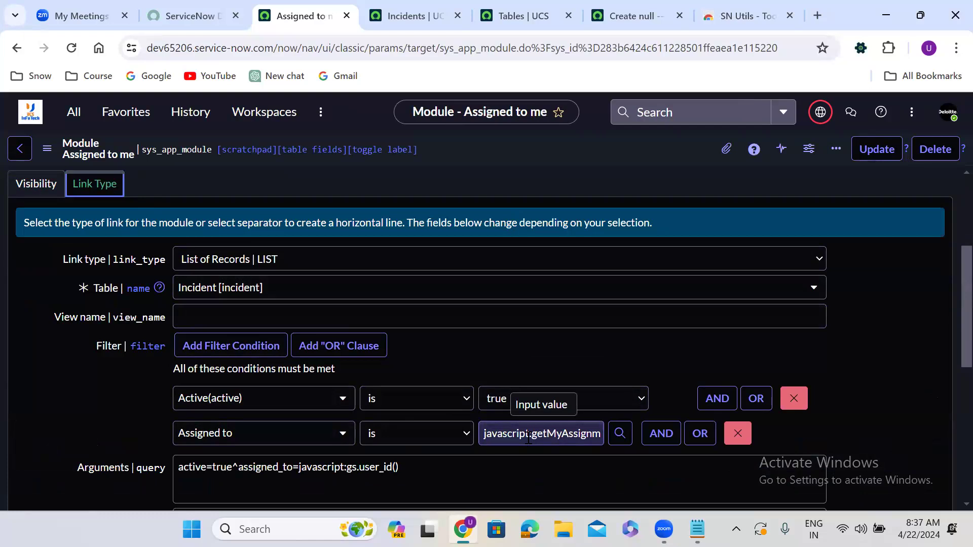
click(560, 434)
key(End)
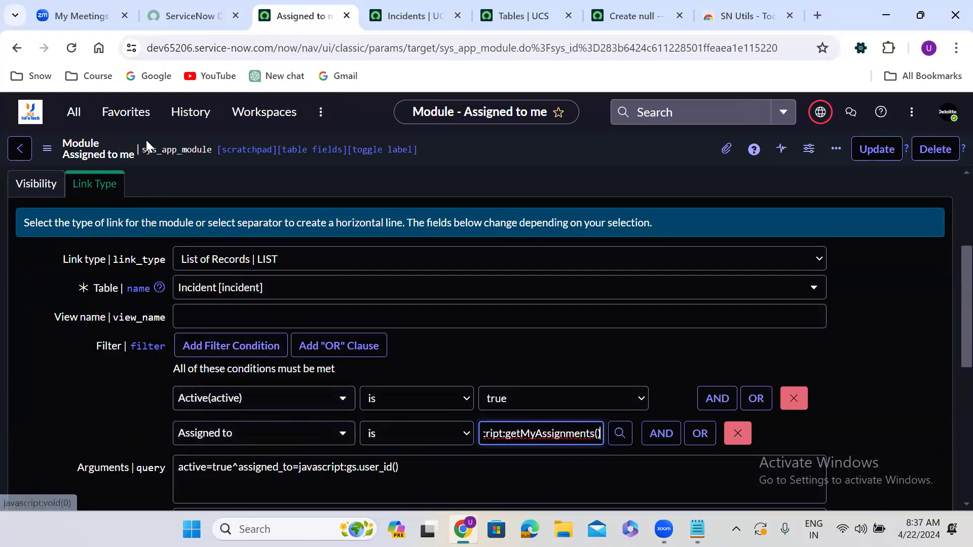
Open the Incident Open list from the navigator.
click(75, 112)
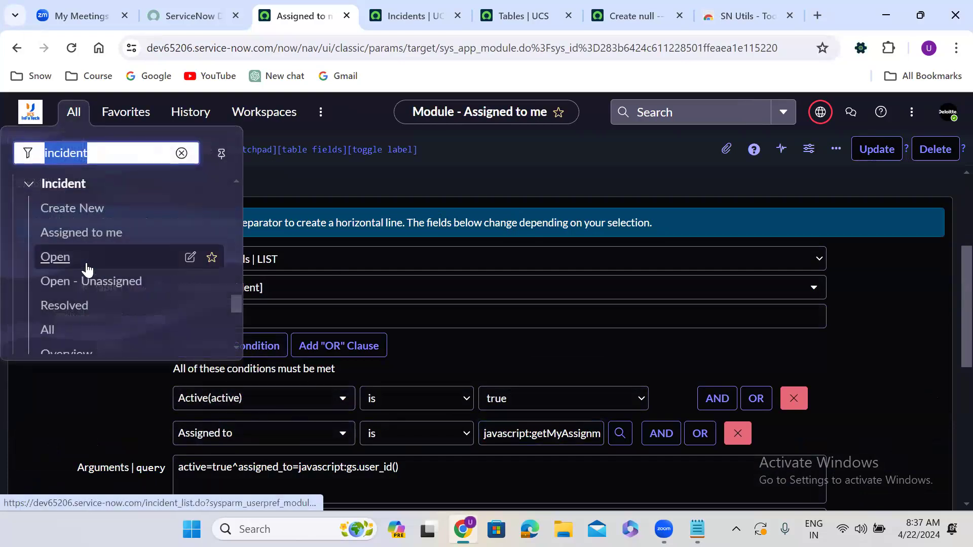
click(53, 254)
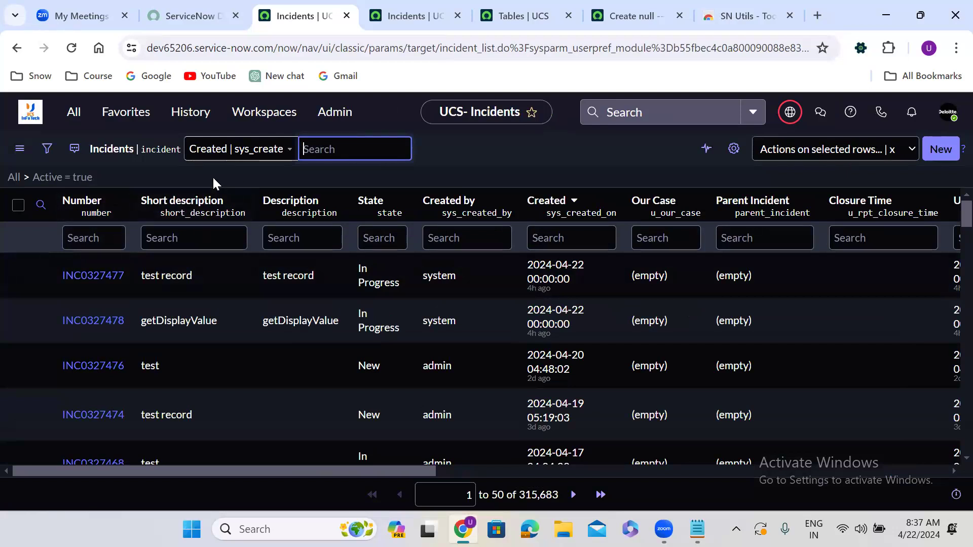
Open the Incident Open - Unassigned list and then the Resolved list from the navigator.
click(75, 113)
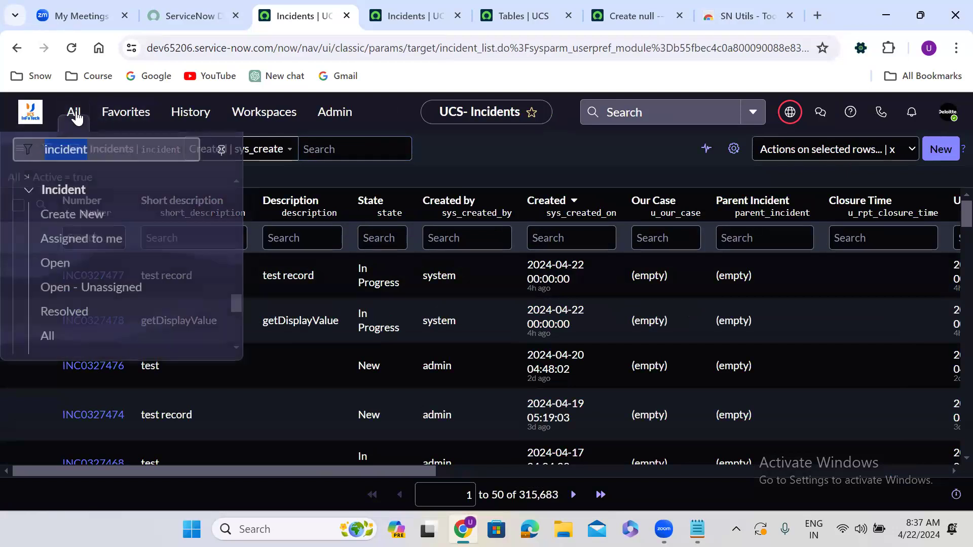
click(78, 281)
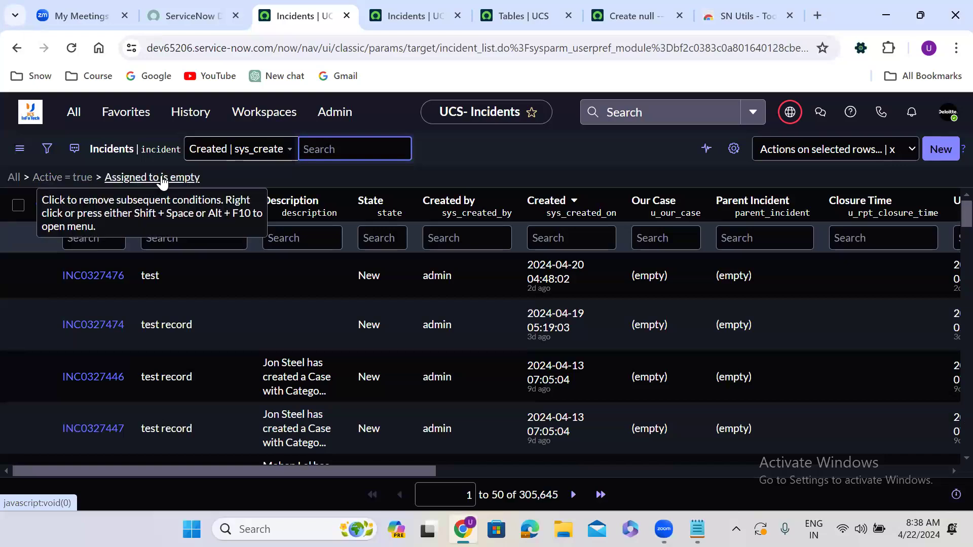
click(74, 112)
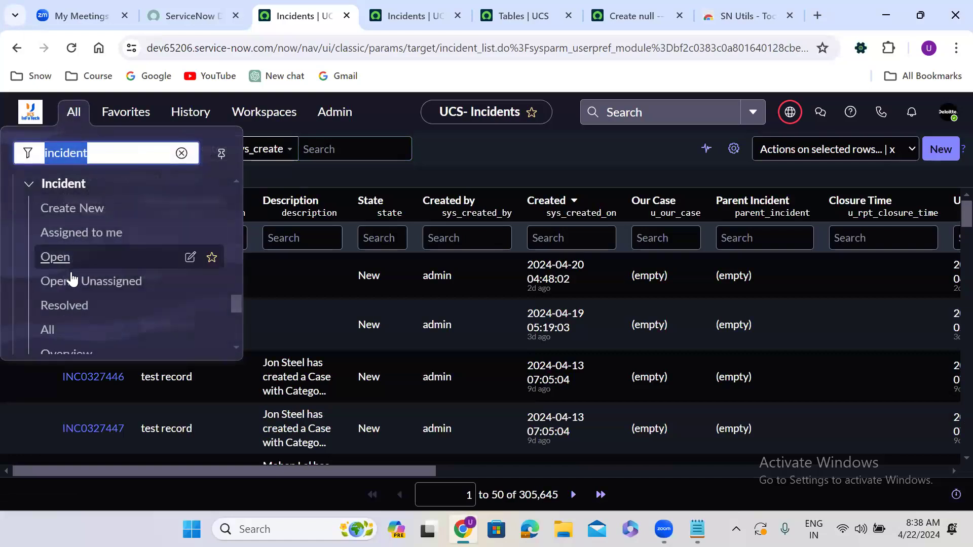
click(63, 306)
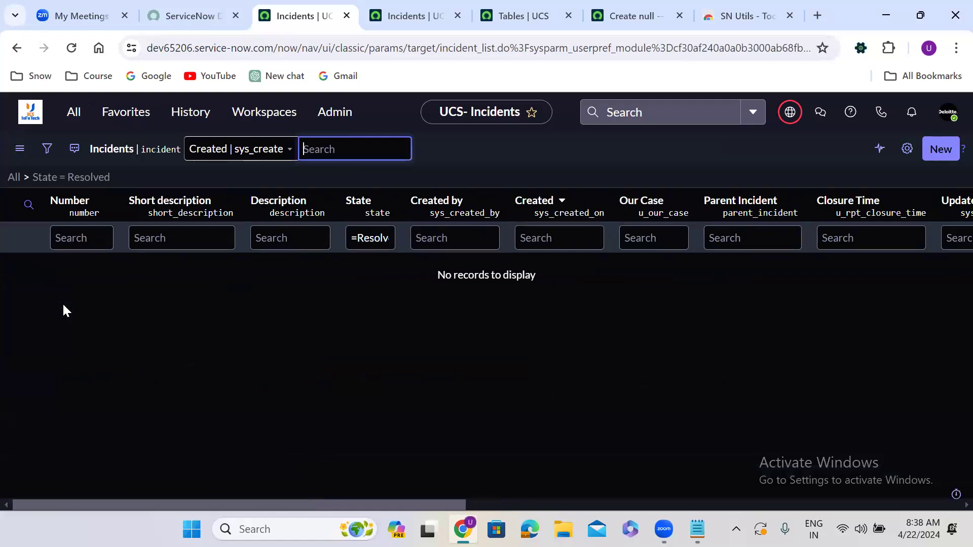
Open the Incident All list from the navigator.
click(74, 117)
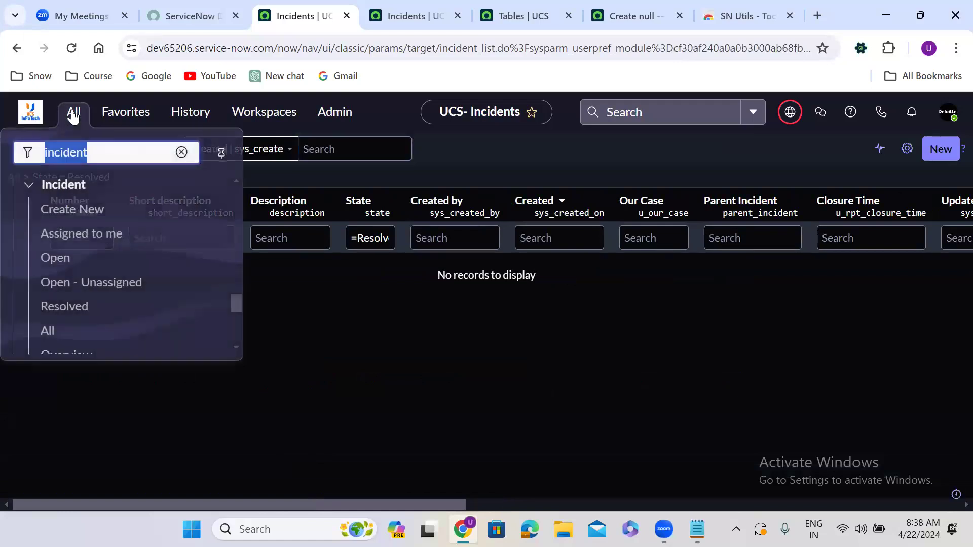
click(48, 329)
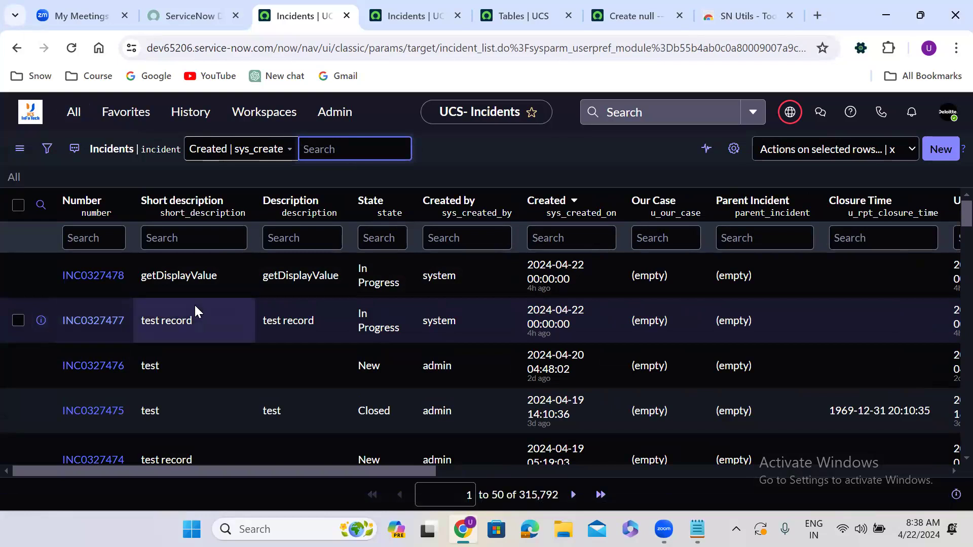
click(75, 114)
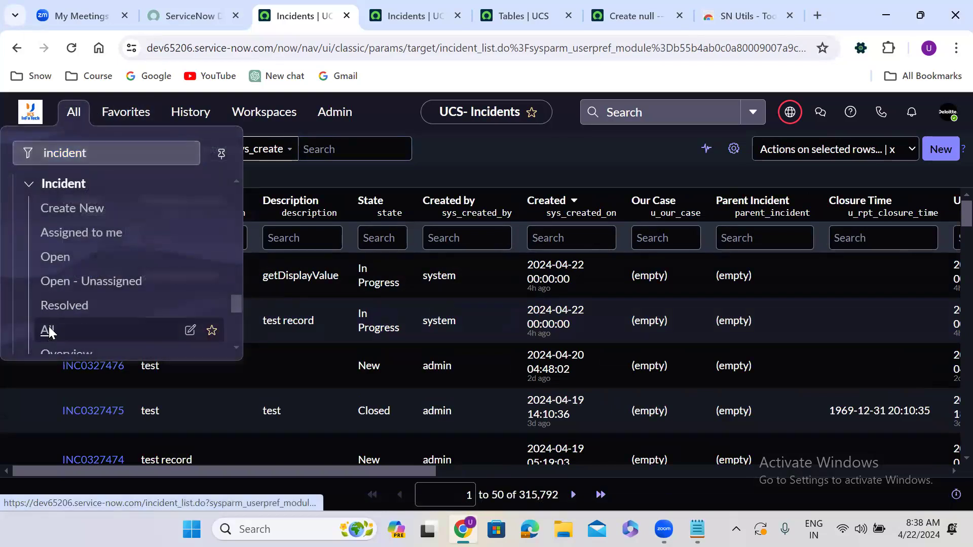
click(49, 330)
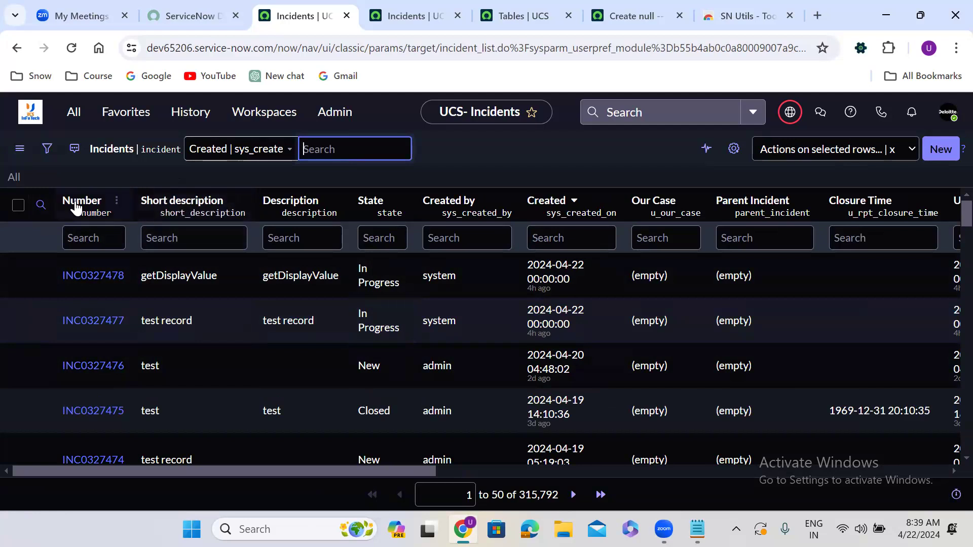
Show the list filter builder and add the condition Active is true.
click(47, 152)
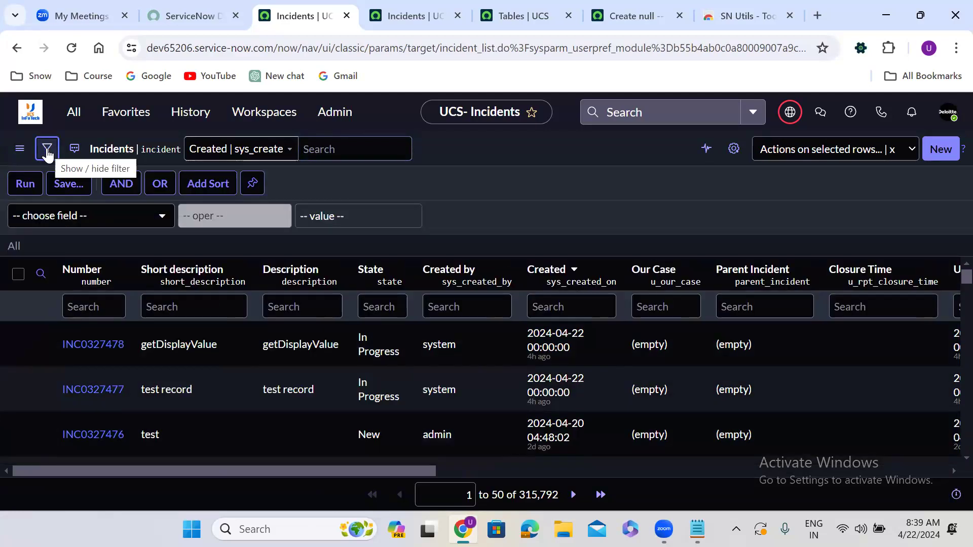
click(63, 216)
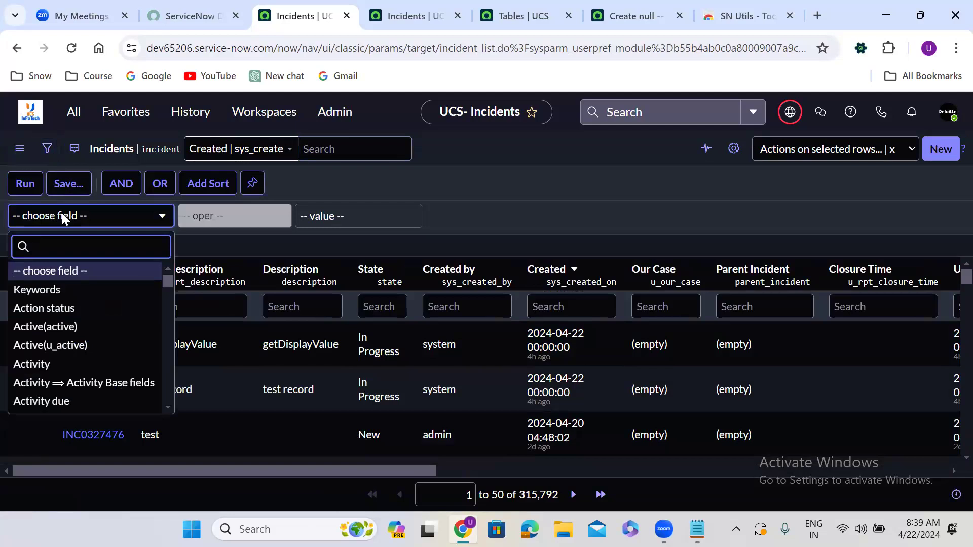
text(activ)
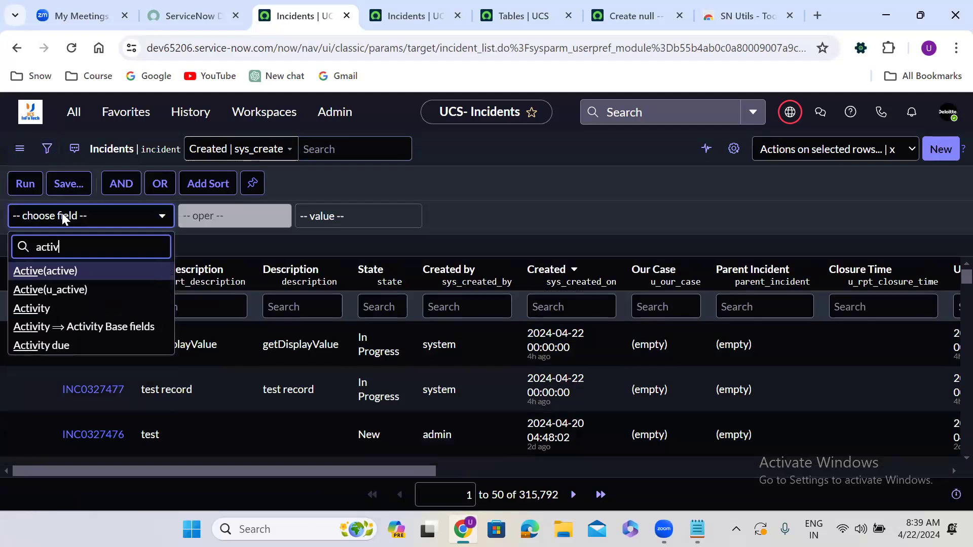
text(e)
click(75, 277)
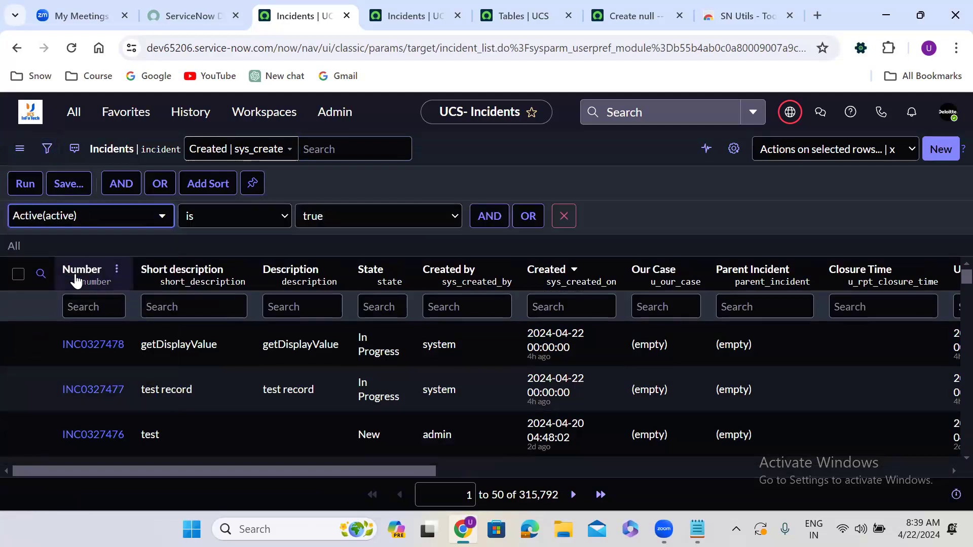
Add an AND condition Assigned to is not empty and run the filter.
click(490, 216)
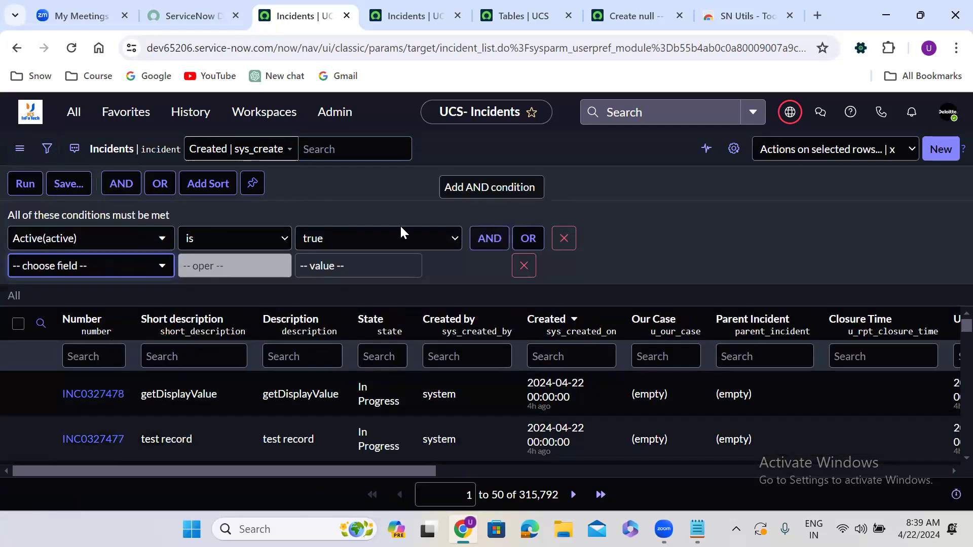
click(97, 261)
text(as)
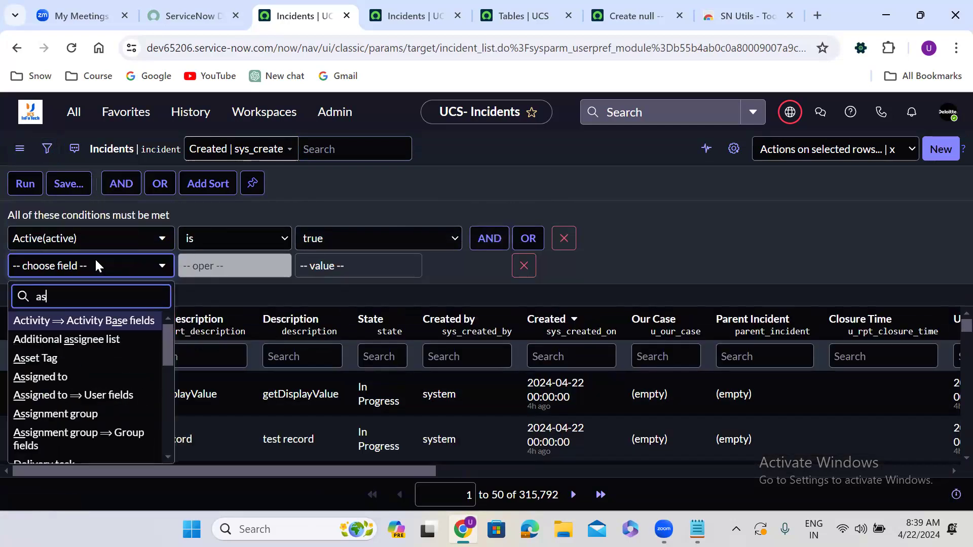
text(s)
click(98, 357)
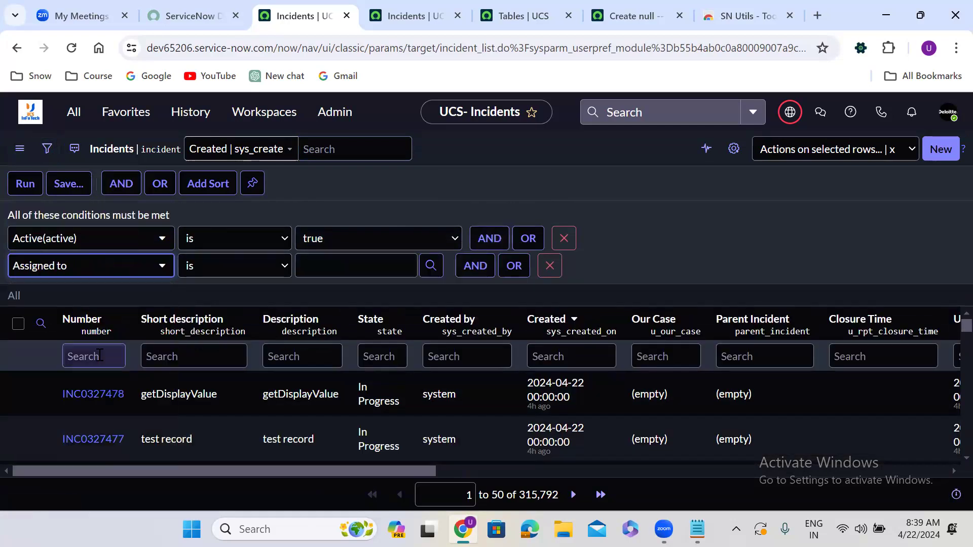
click(260, 269)
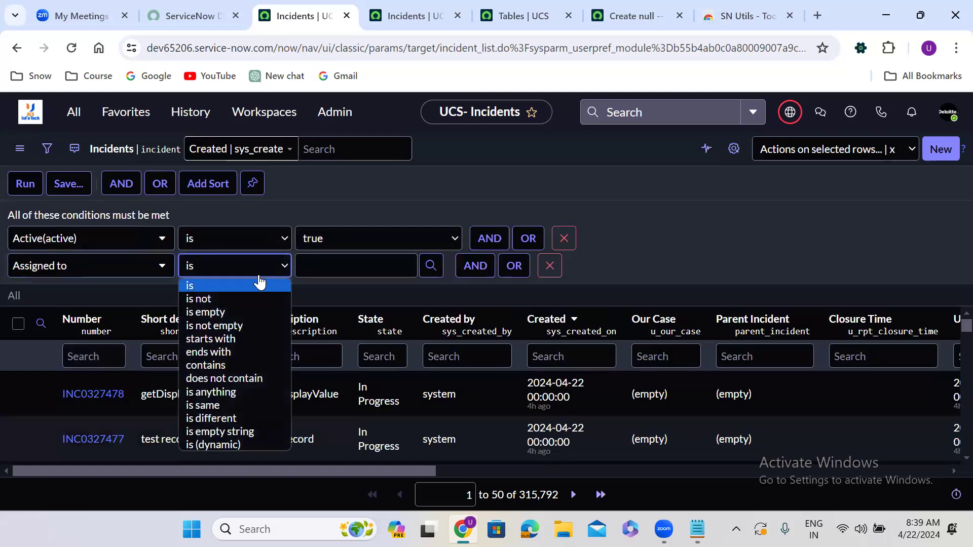
click(239, 326)
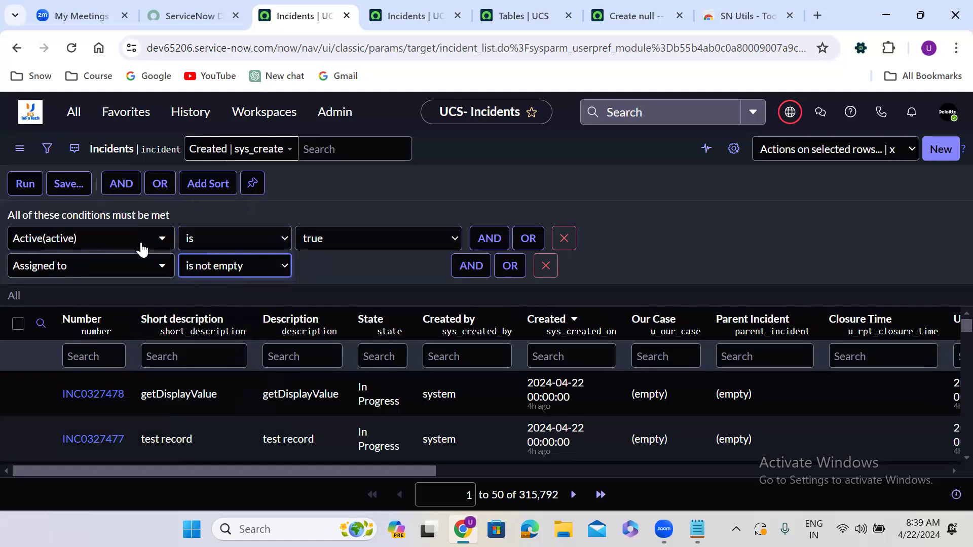
click(22, 189)
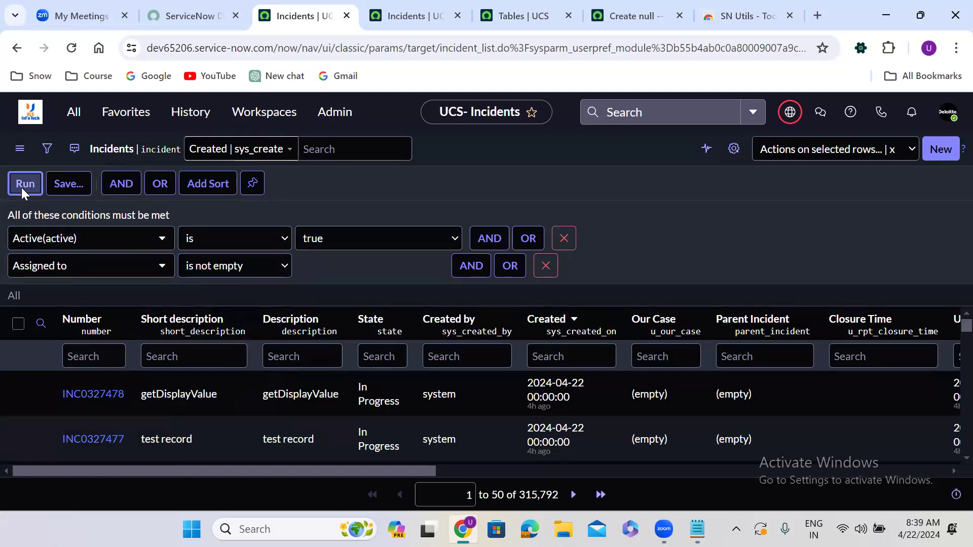
click(23, 183)
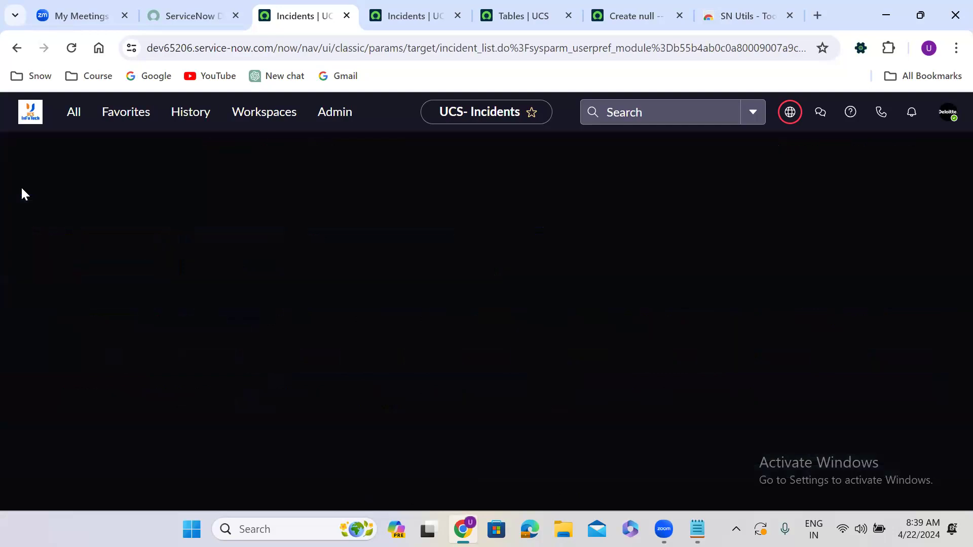
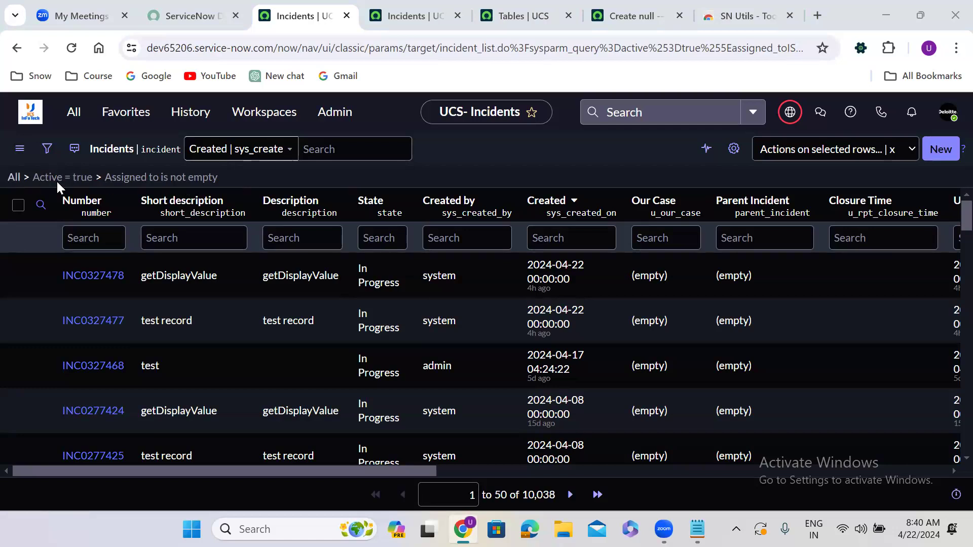
Clear the list filter and add the Active(active) and Assigned to columns to the list layout.
click(14, 178)
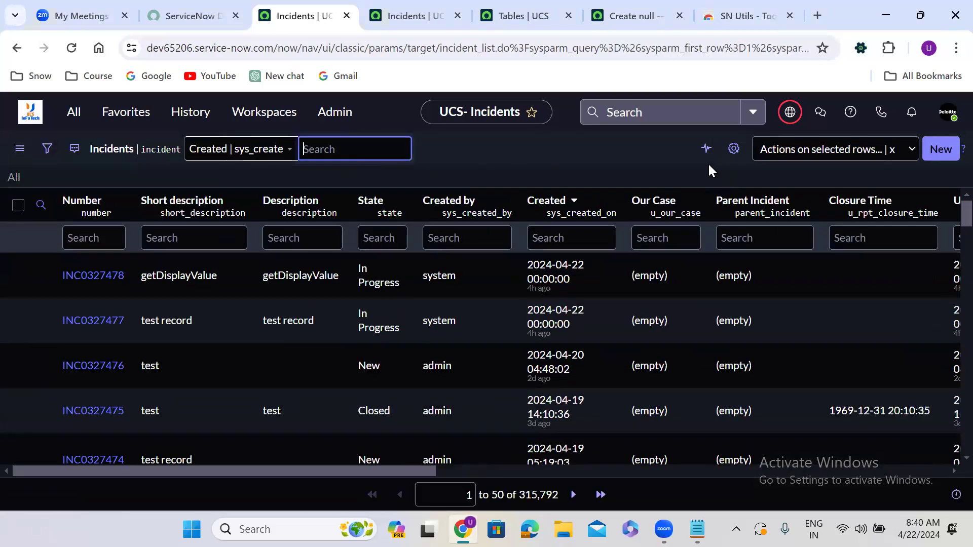
click(726, 154)
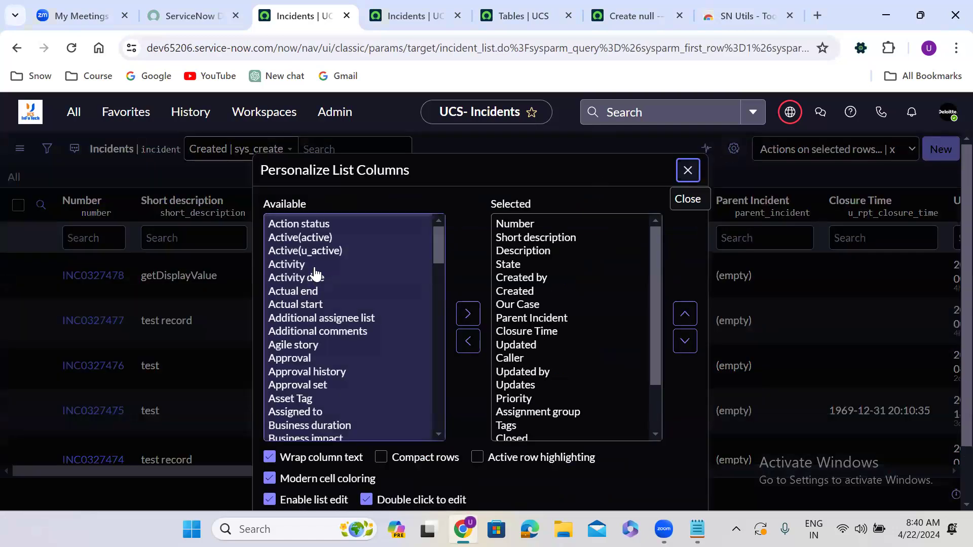
double_click(307, 239)
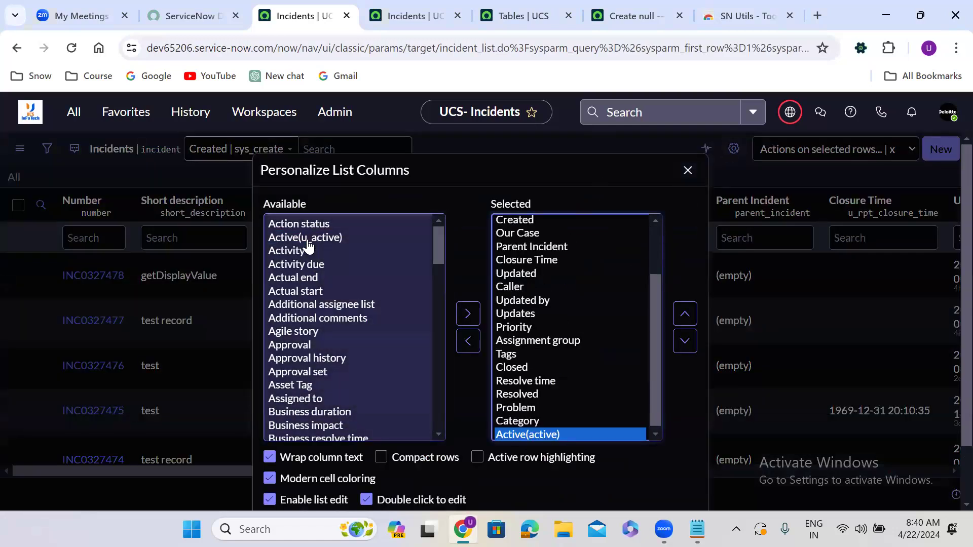
click(305, 279)
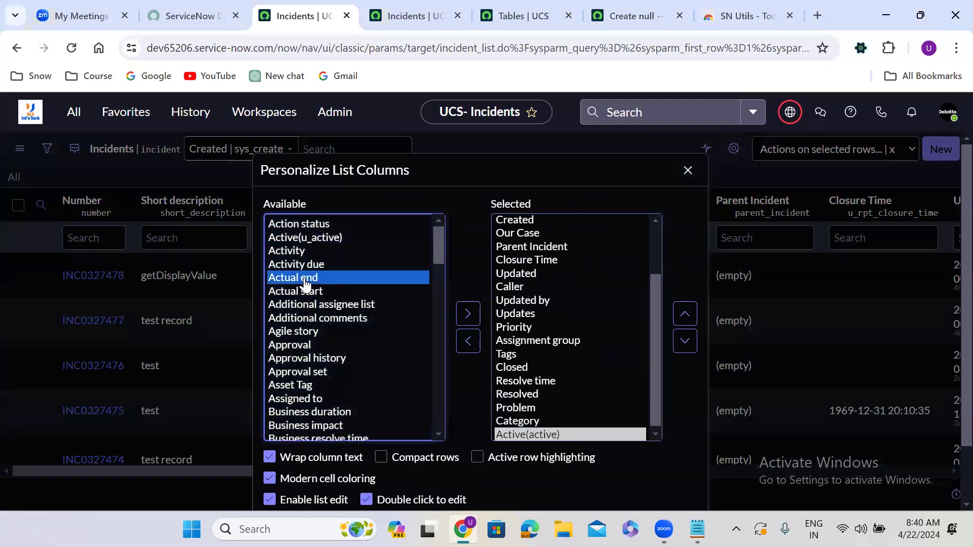
text(as)
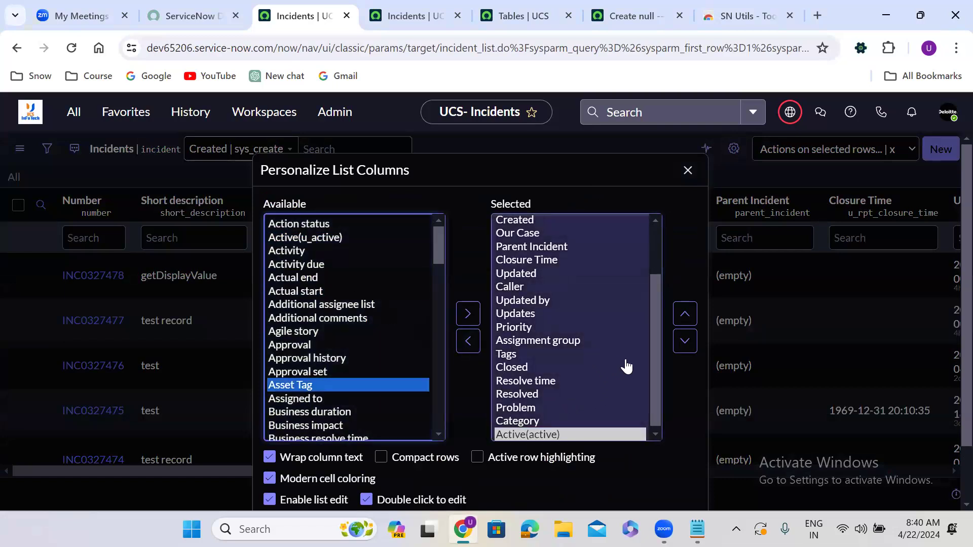
drag(651, 361, 659, 380)
click(316, 399)
double_click(315, 403)
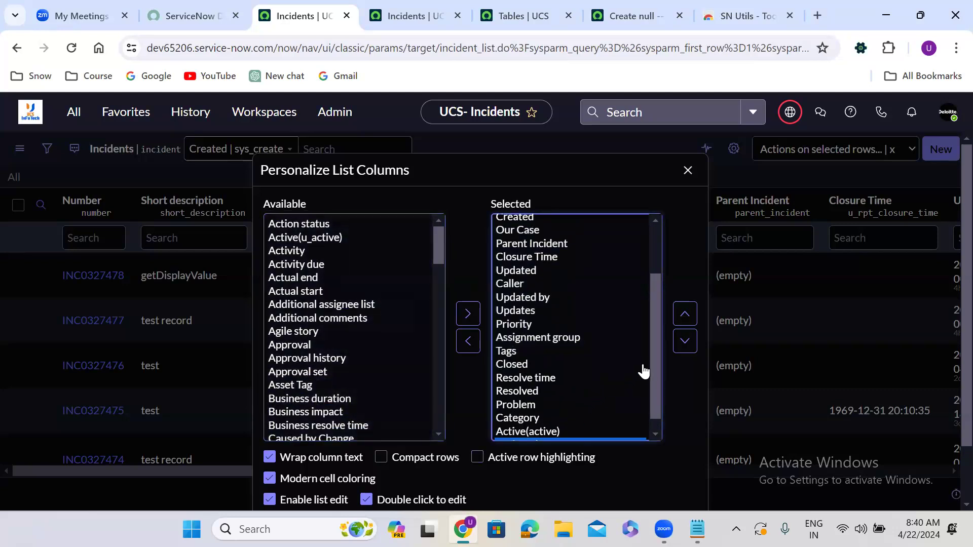
Move the Active(active) and Assigned to columns up to follow Description and apply the column layout.
drag(654, 345, 654, 398)
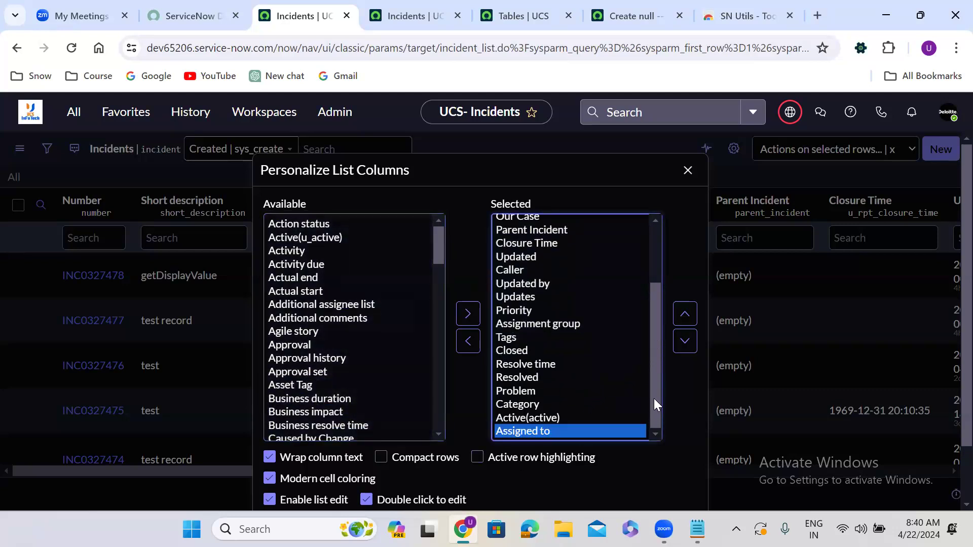
shift+click(542, 419)
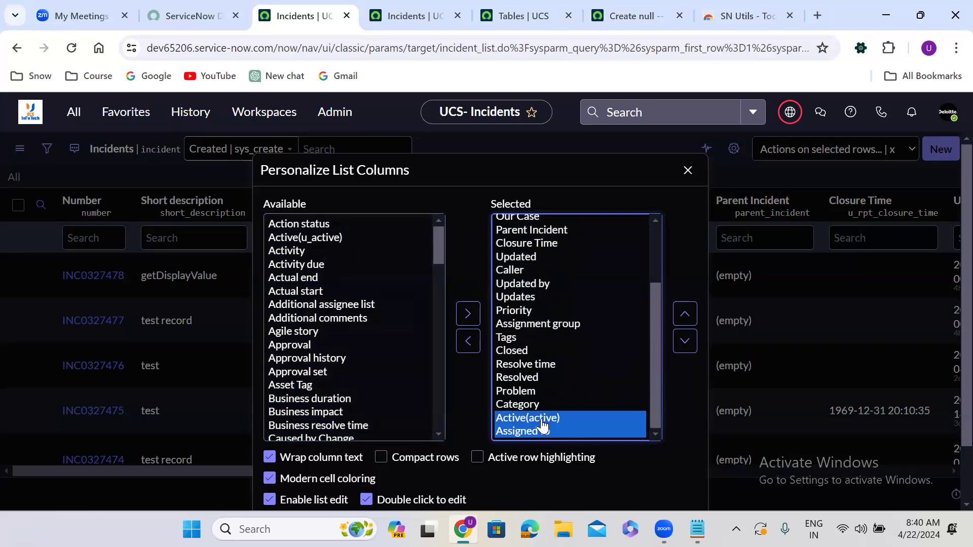
click(686, 314)
click(687, 314)
click(687, 314)
click(687, 314)
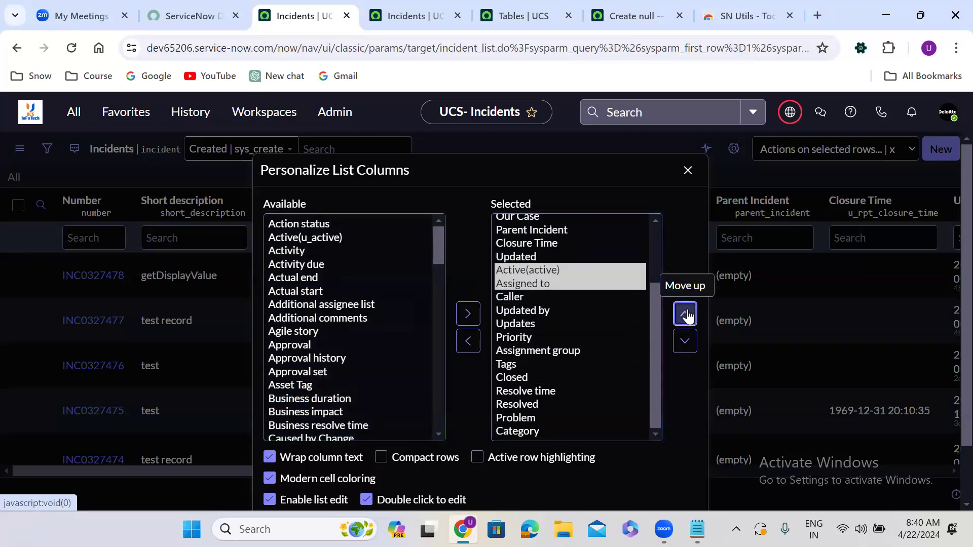
click(686, 314)
drag(654, 350, 661, 294)
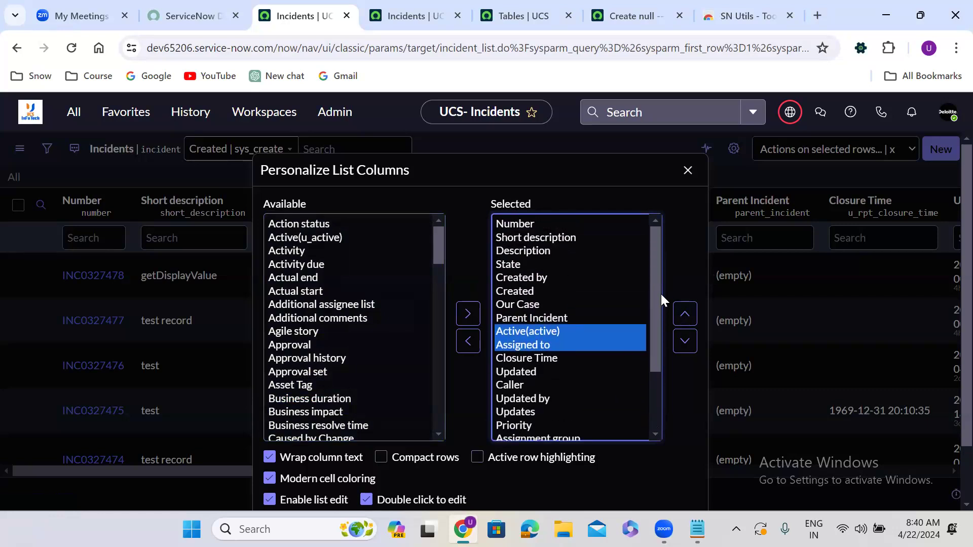
click(686, 316)
click(685, 316)
click(686, 316)
click(686, 316)
click(686, 316)
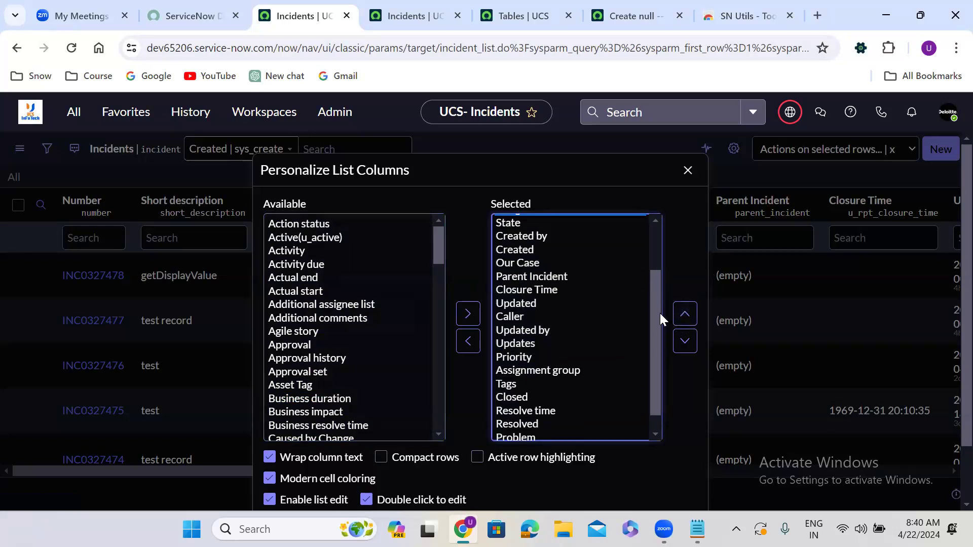
scroll(660, 313, up, 2)
click(673, 465)
scroll(672, 463, down, 2)
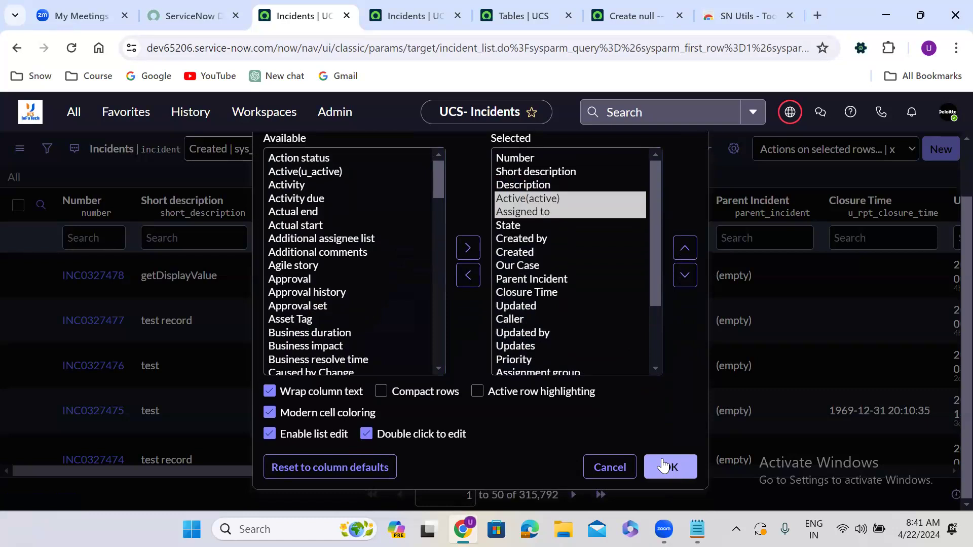
click(663, 465)
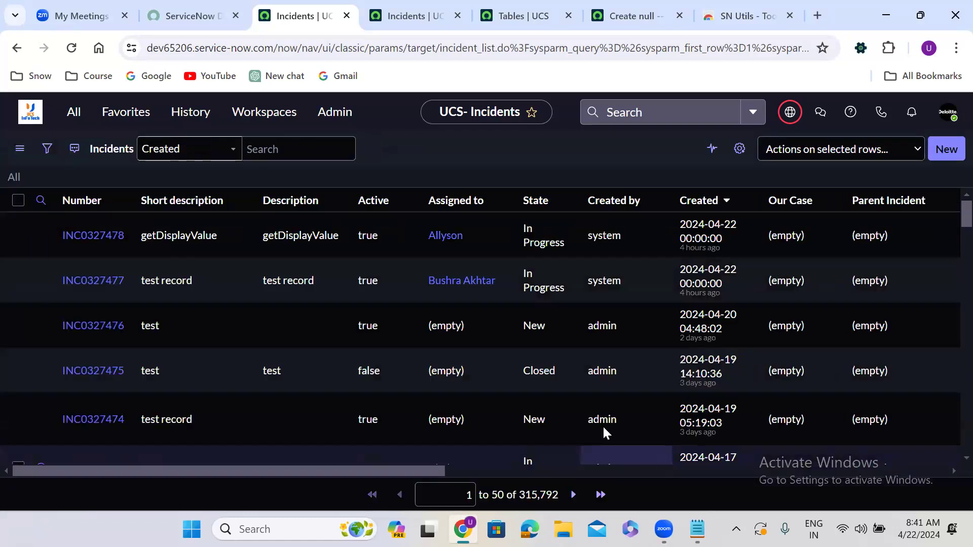
Filter the list to matching Active true records, then restrict Assigned to with !=NULL in the column search.
right_click(377, 278)
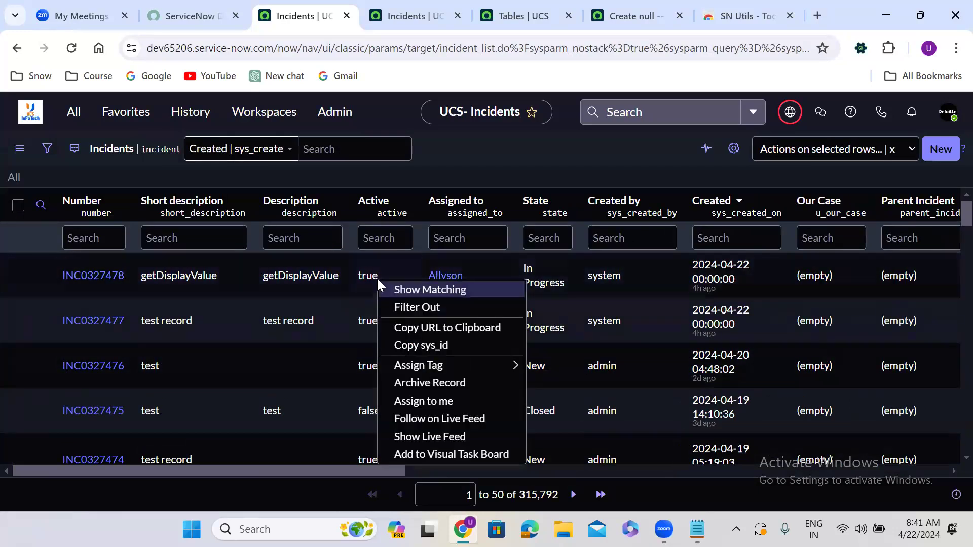
click(397, 287)
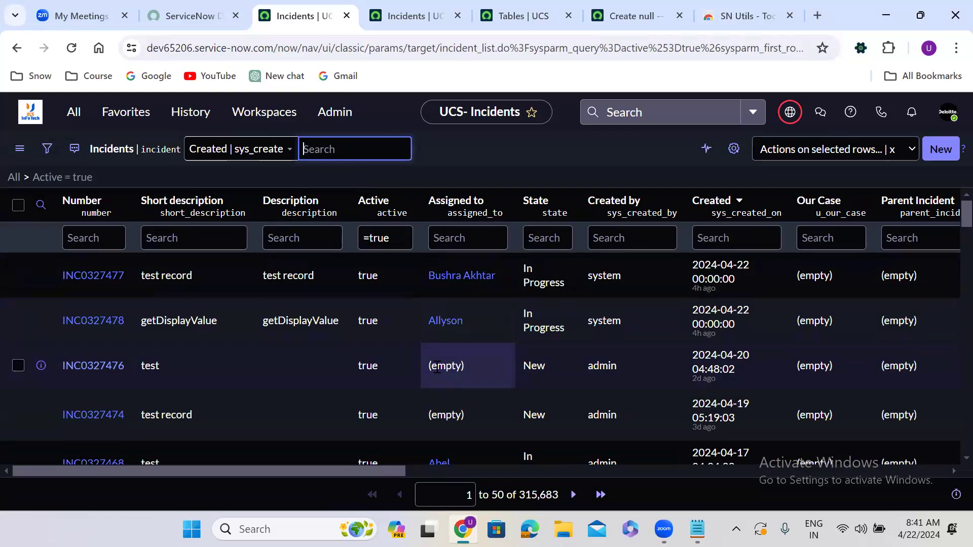
click(444, 237)
text(!)
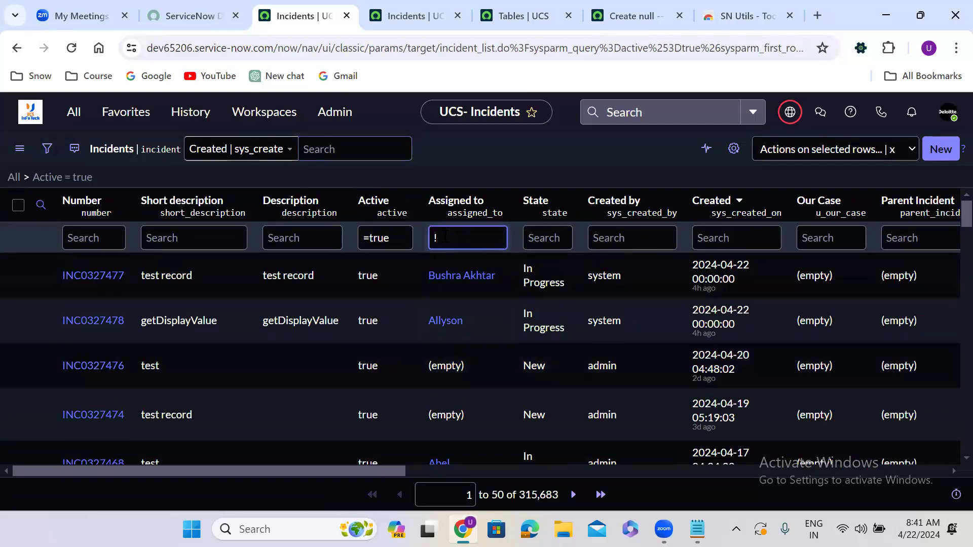
text(=NULL)
key(Return)
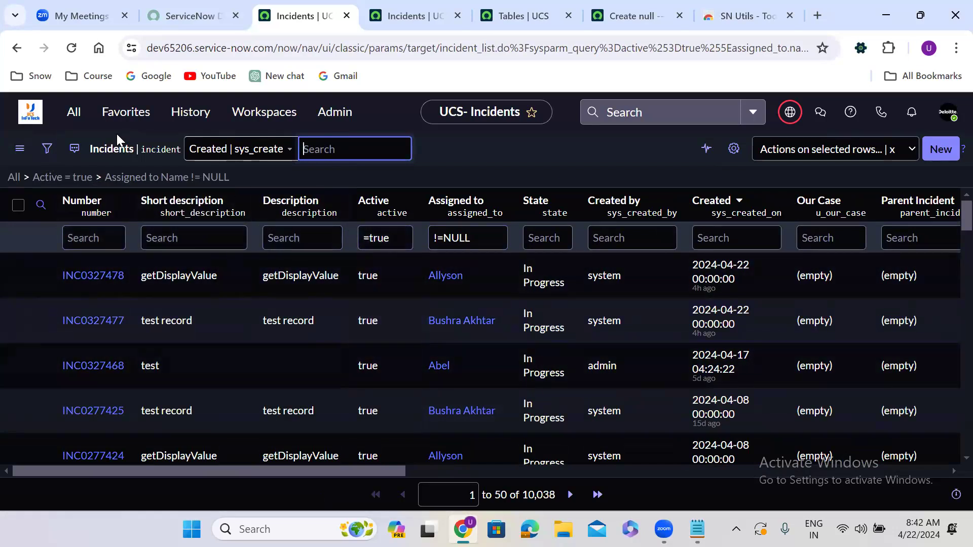
Clear the filter and build a new condition Short description is empty in the filter builder.
click(17, 175)
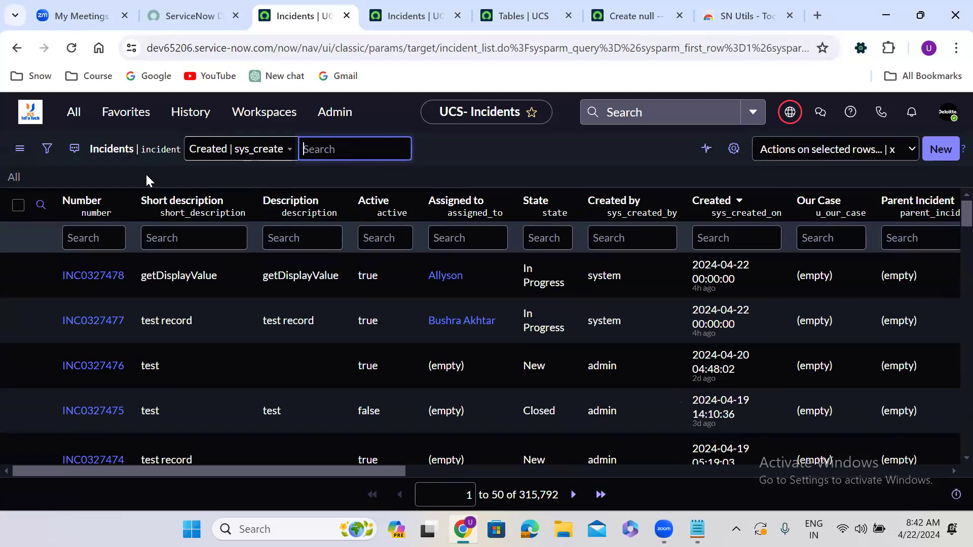
click(48, 151)
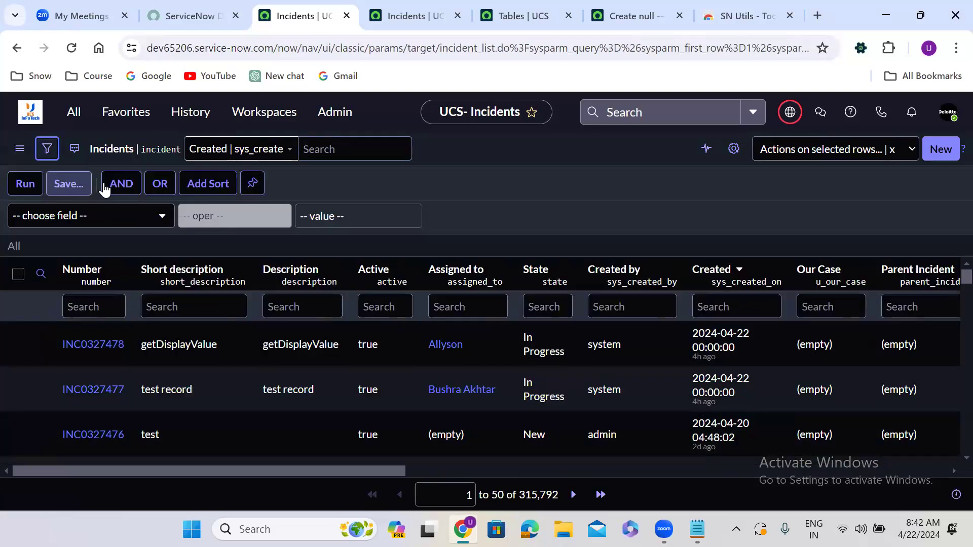
click(120, 215)
text(sh)
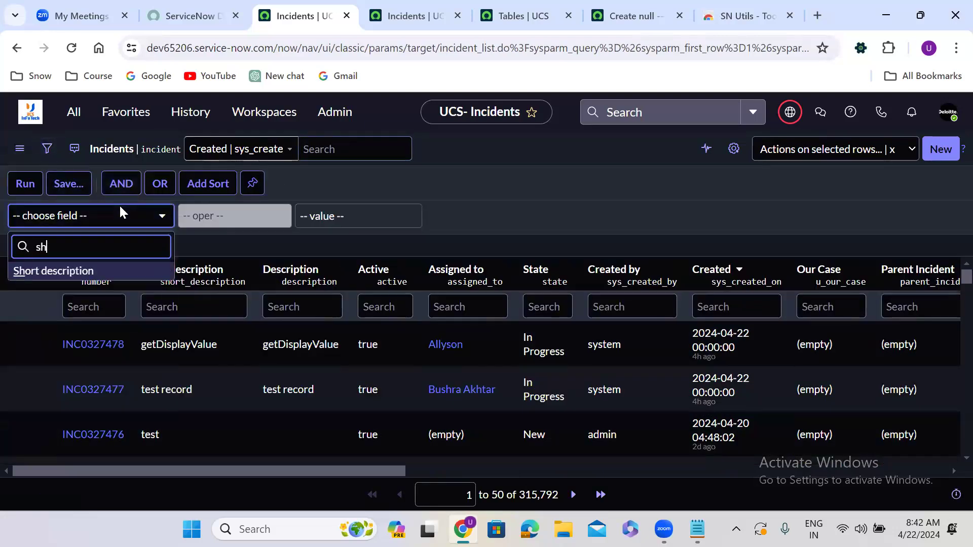
click(120, 272)
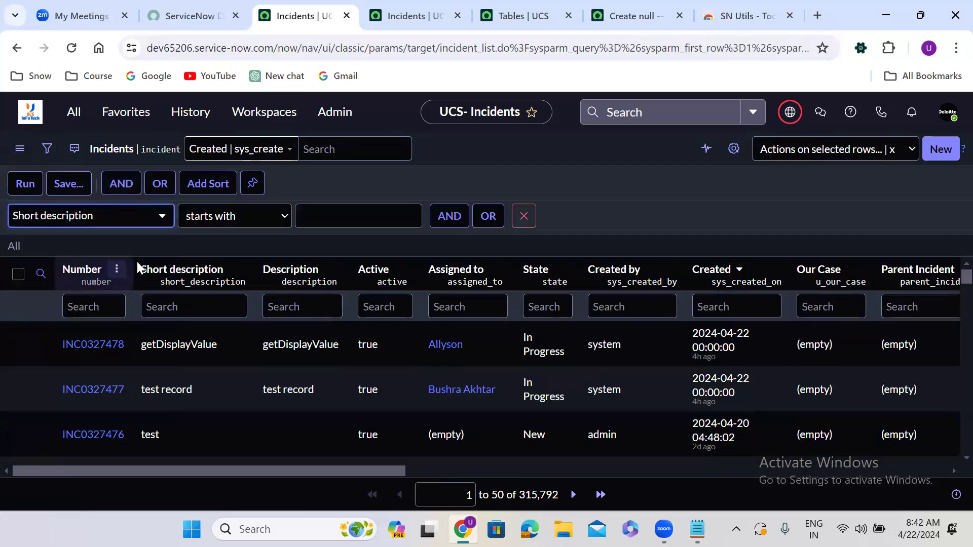
click(237, 219)
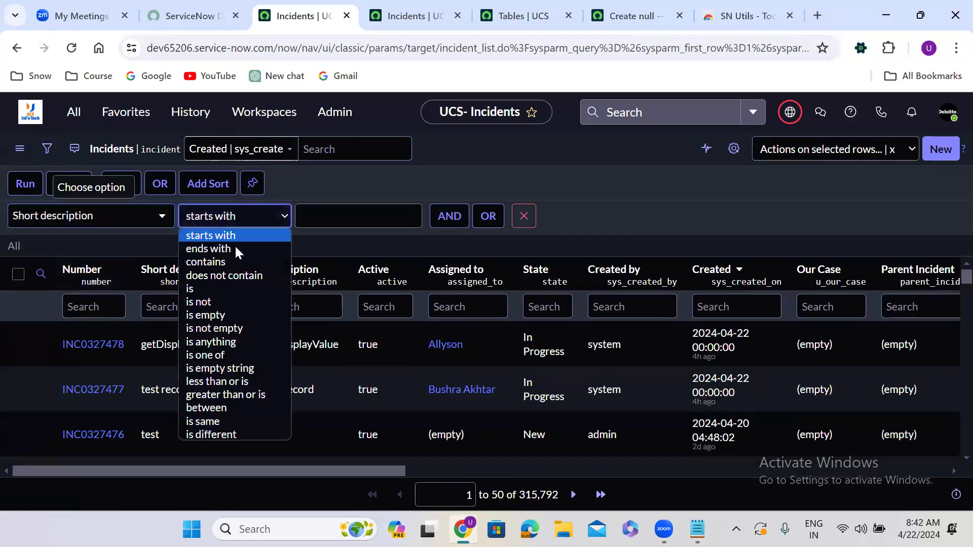
click(220, 316)
Add an AND condition Description is empty and run the filter.
click(323, 216)
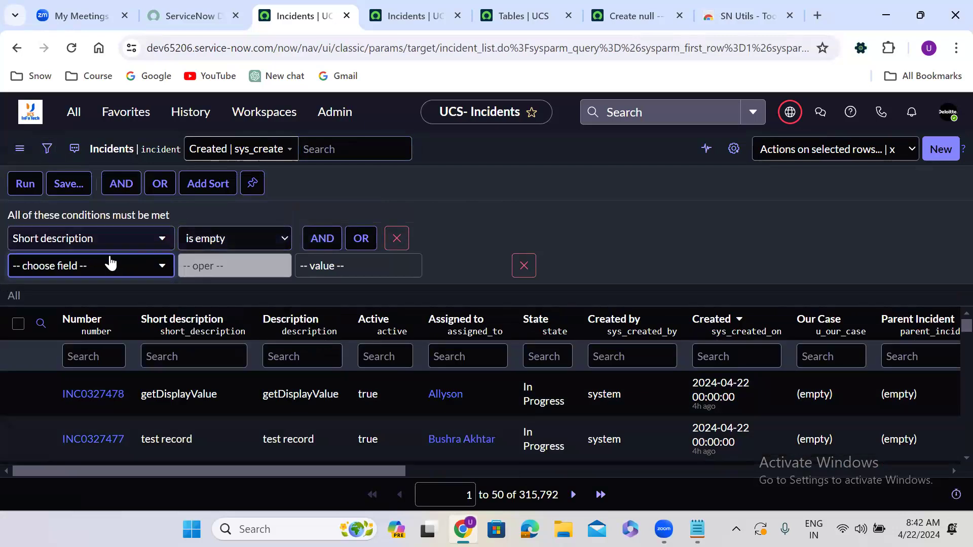
click(99, 263)
text(desc)
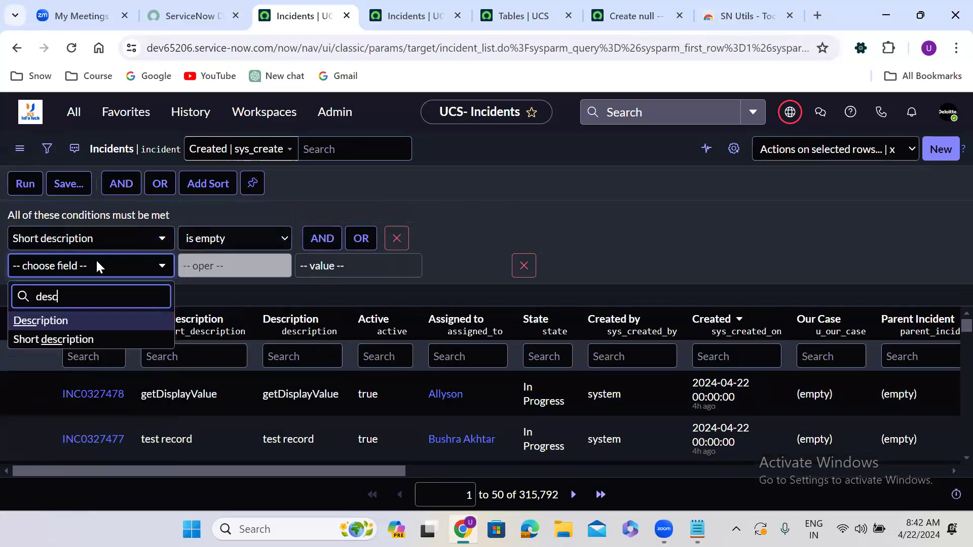
click(115, 323)
click(226, 270)
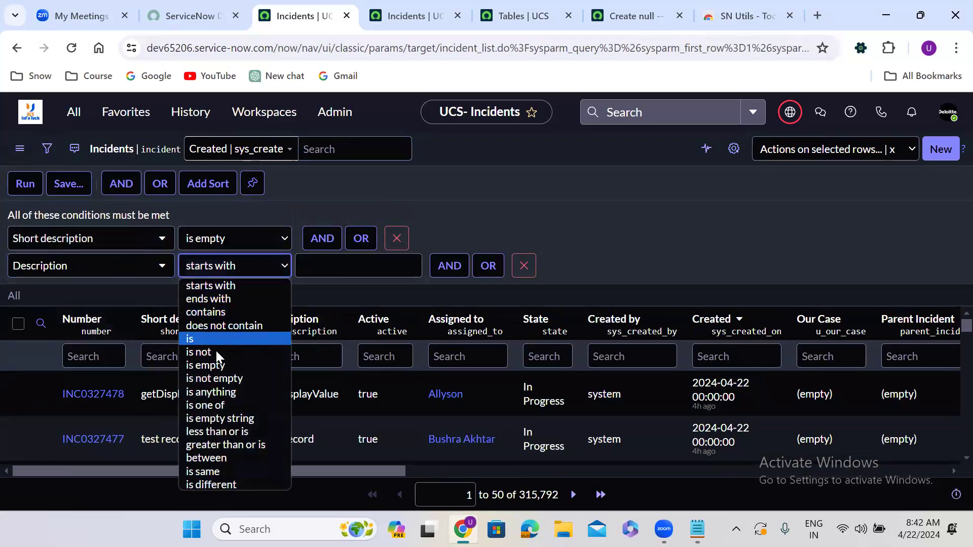
click(211, 366)
click(26, 189)
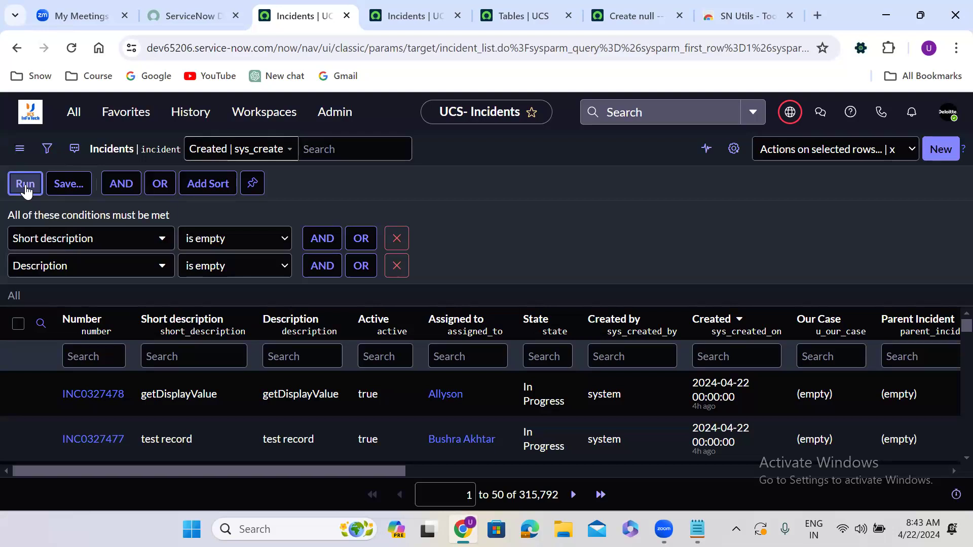
click(25, 183)
click(26, 184)
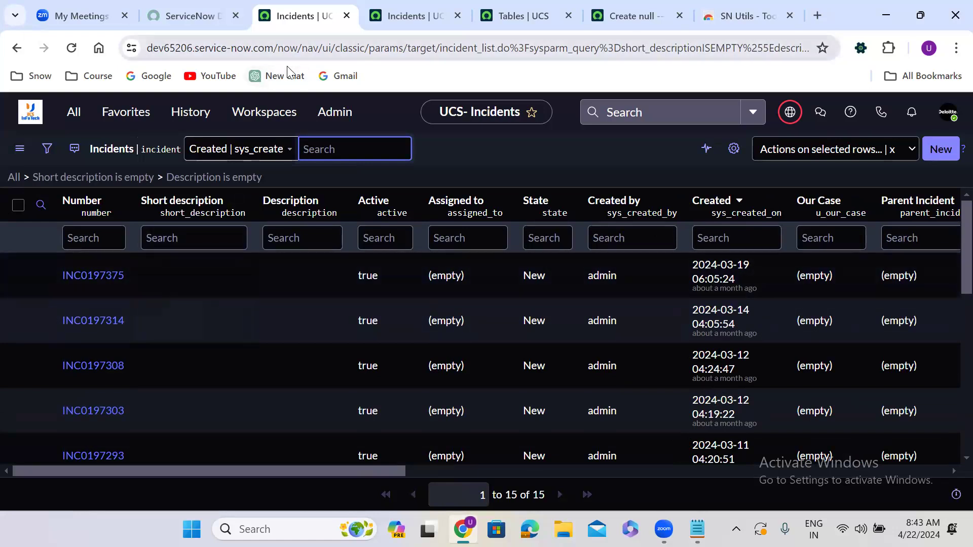
Open the users list by entering sys_user.LIST in the navigator filter.
click(80, 120)
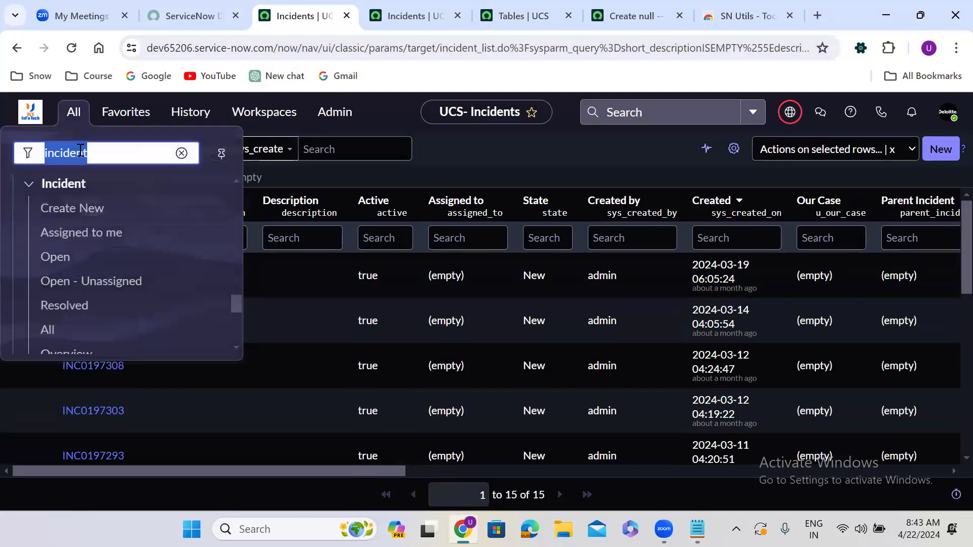
text(sys_)
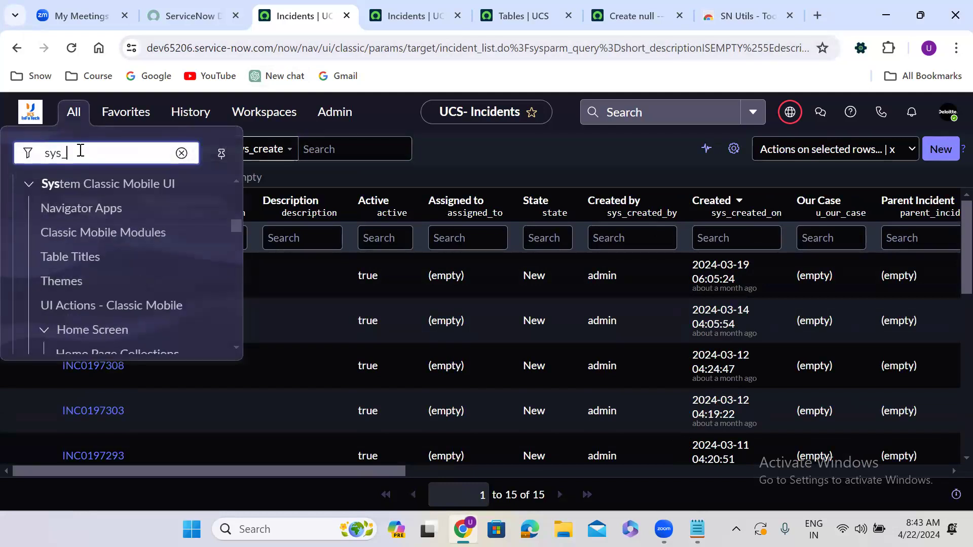
text(user.LIST)
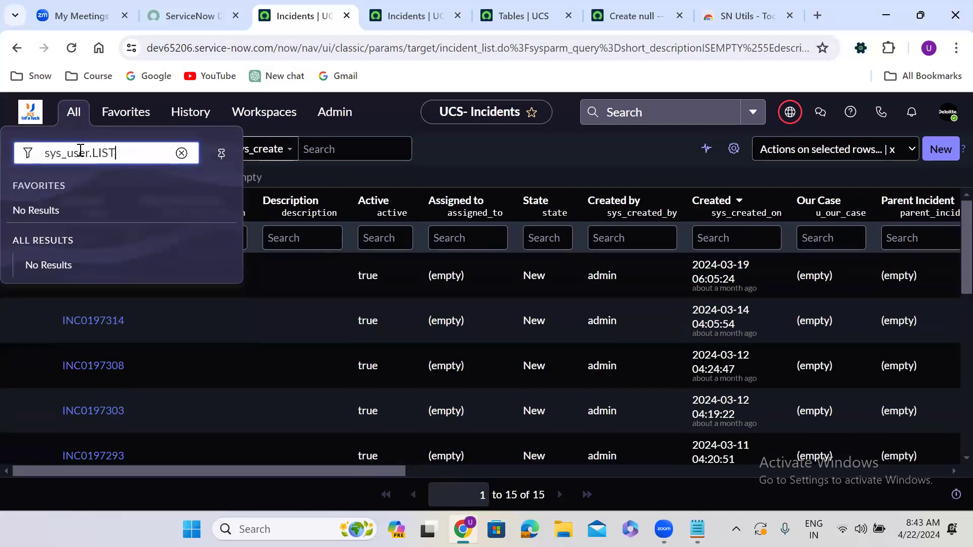
key(Return)
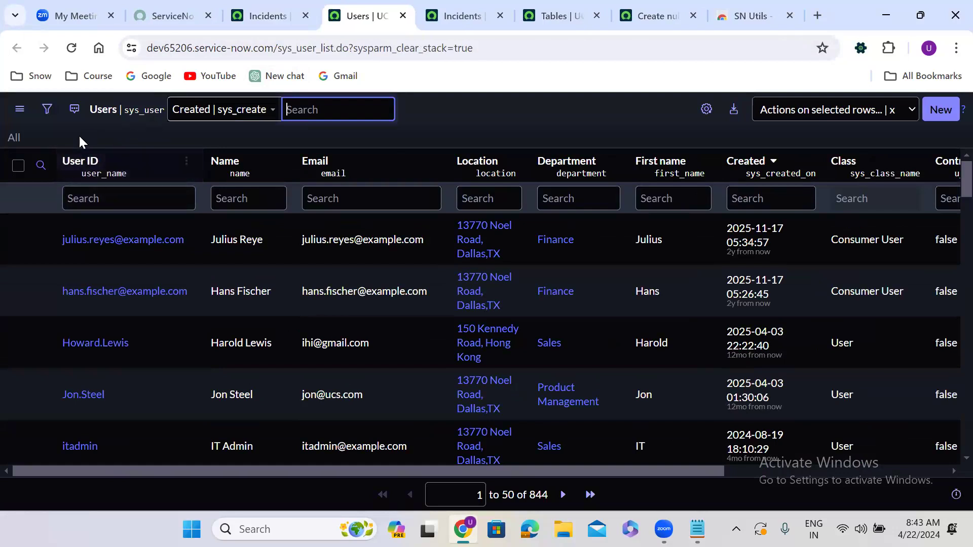
Filter the users list to records whose Name starts with A using the filter builder.
click(47, 109)
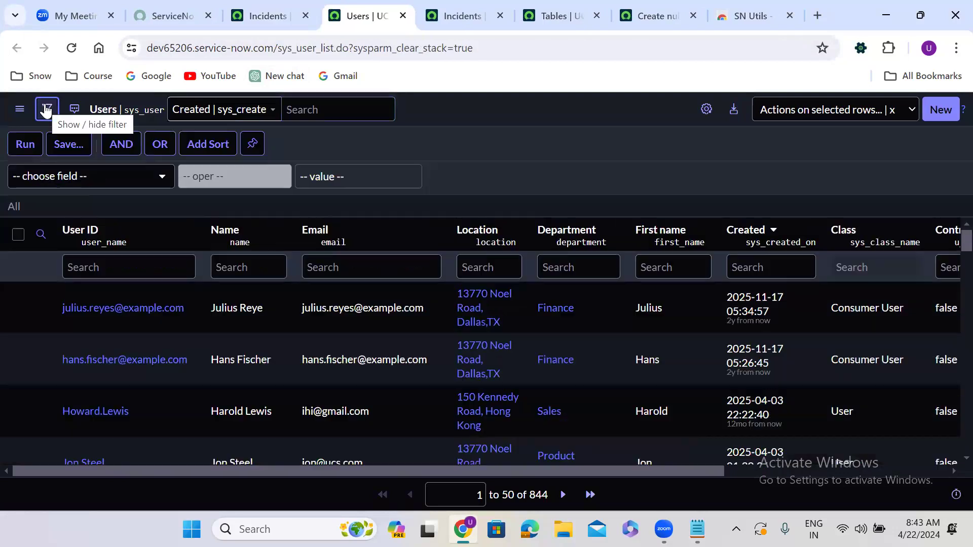
click(78, 180)
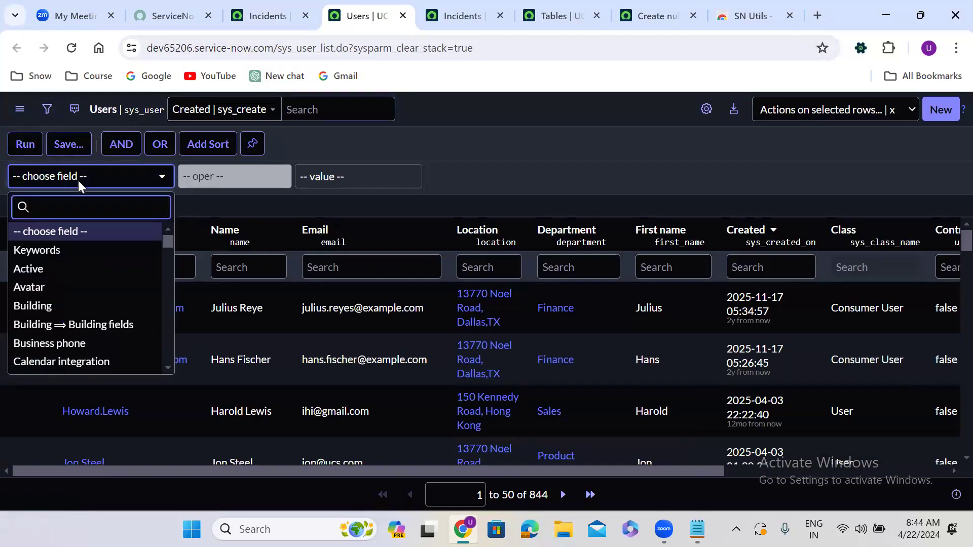
text(name)
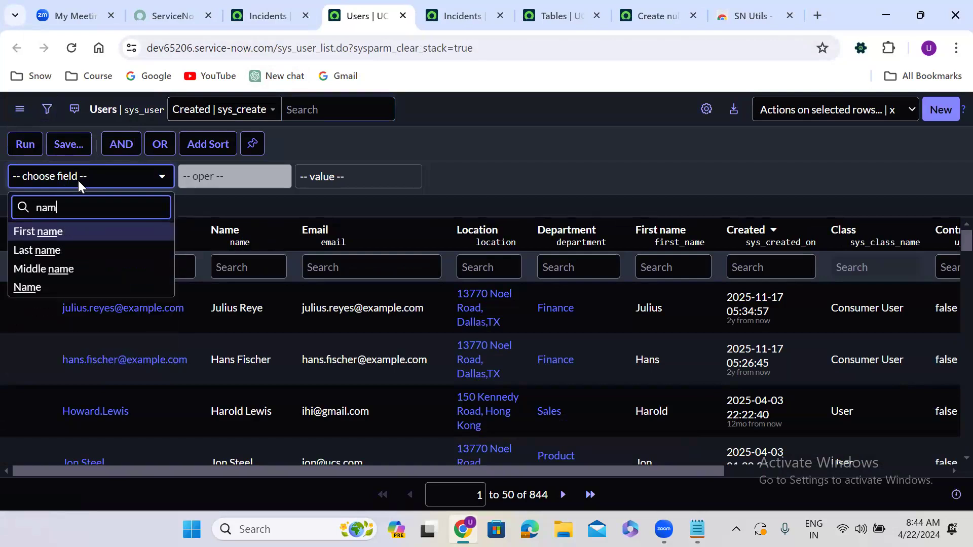
click(48, 287)
click(318, 177)
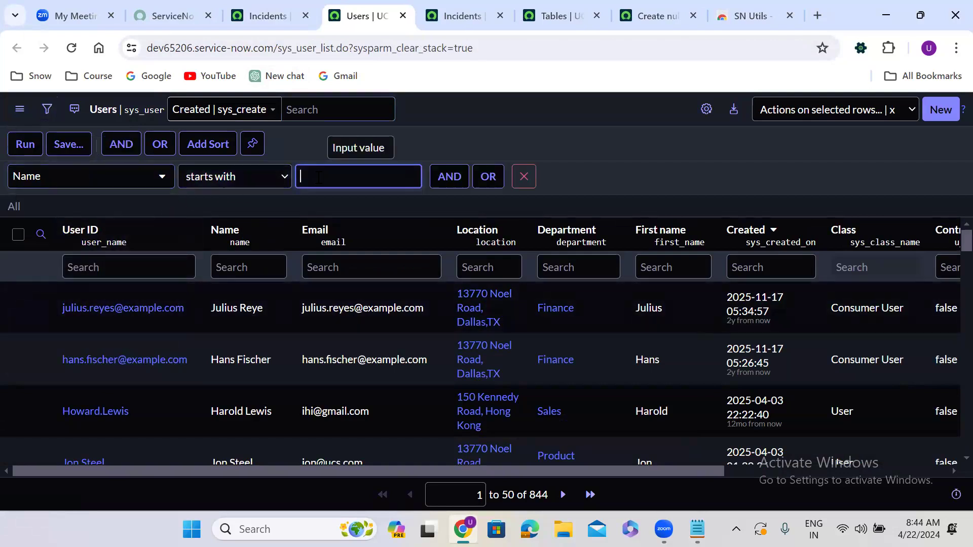
text(A)
click(19, 150)
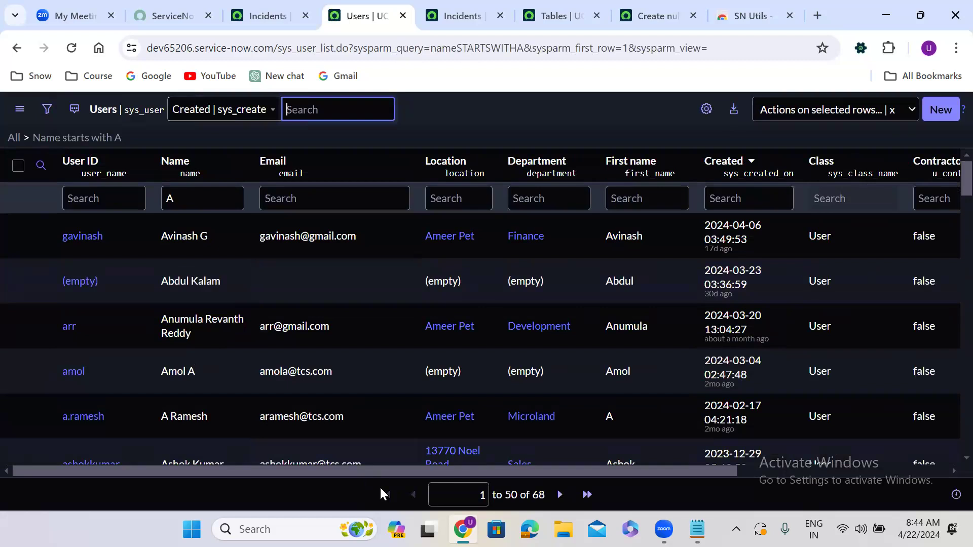
Scroll through the filtered user records to review them.
click(379, 392)
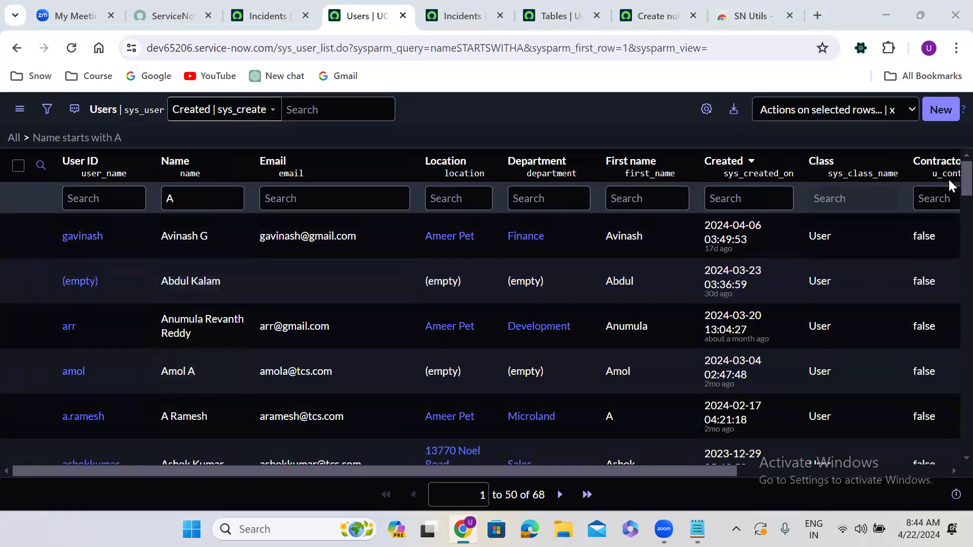
click(948, 178)
scroll(947, 235, down, 15)
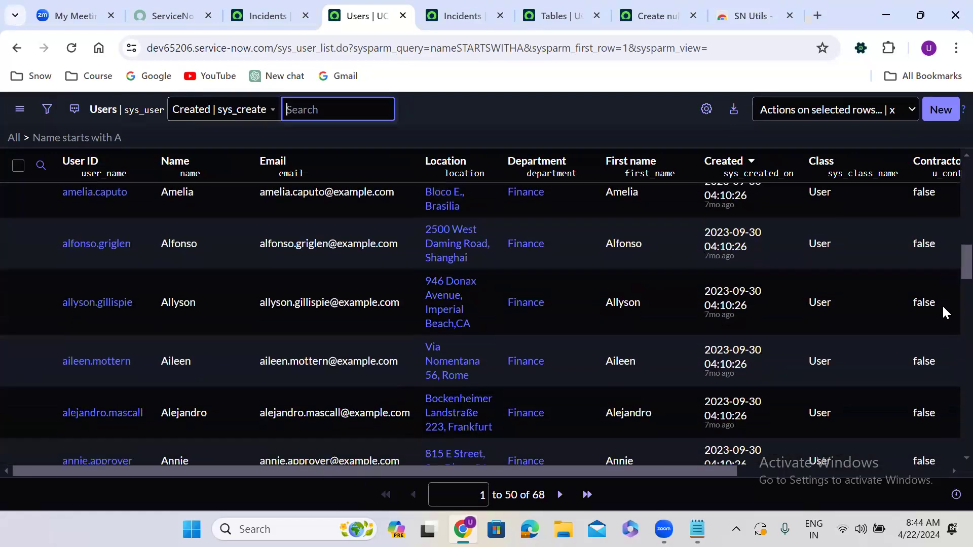
scroll(938, 364, down, 17)
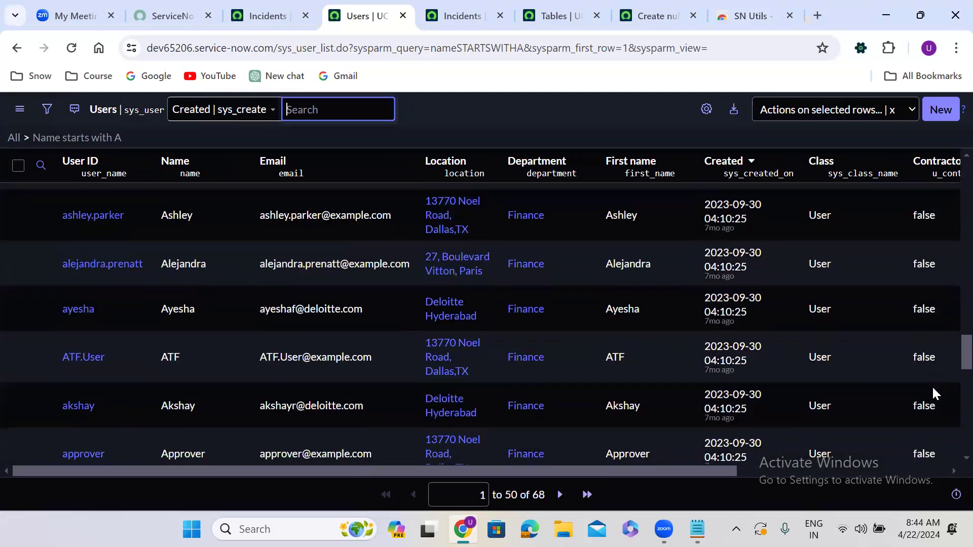
scroll(933, 388, down, 4)
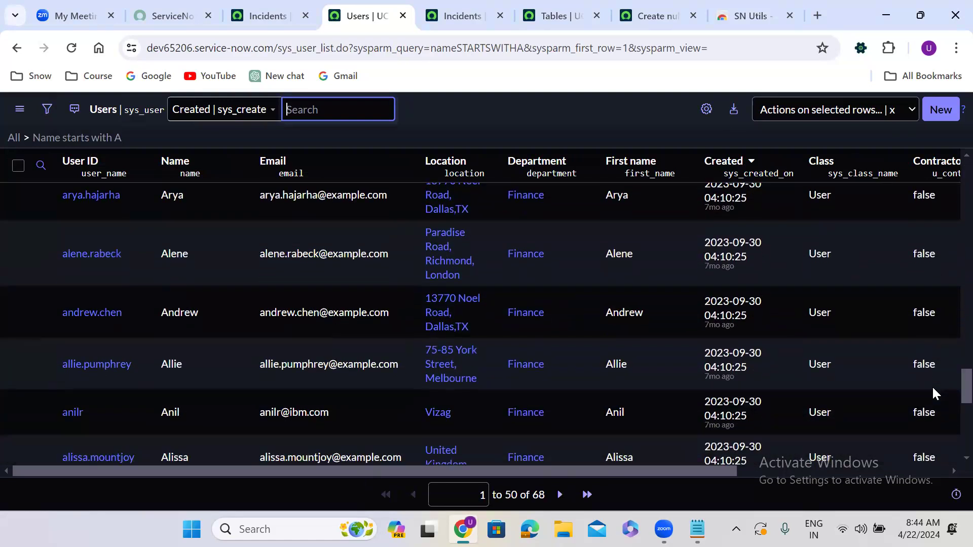
scroll(935, 365, up, 15)
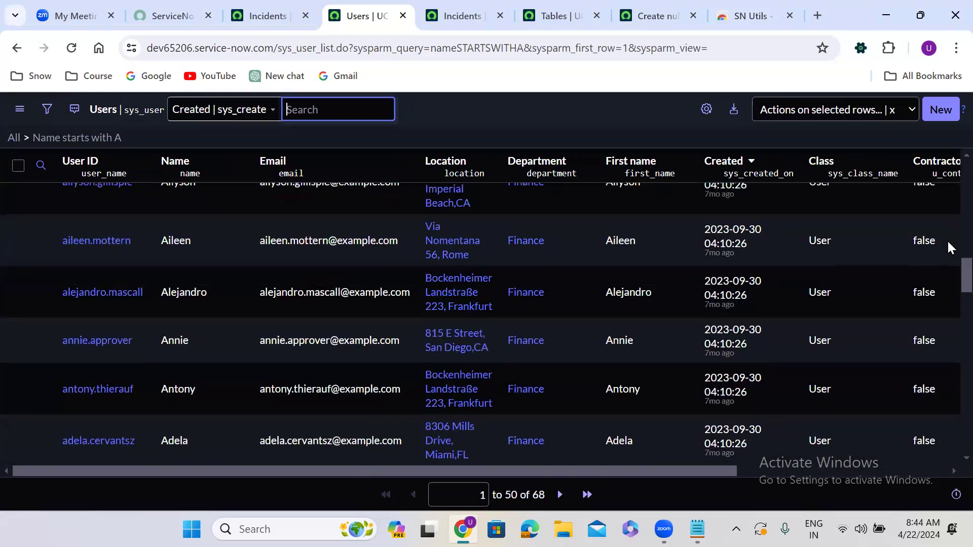
scroll(948, 197, up, 10)
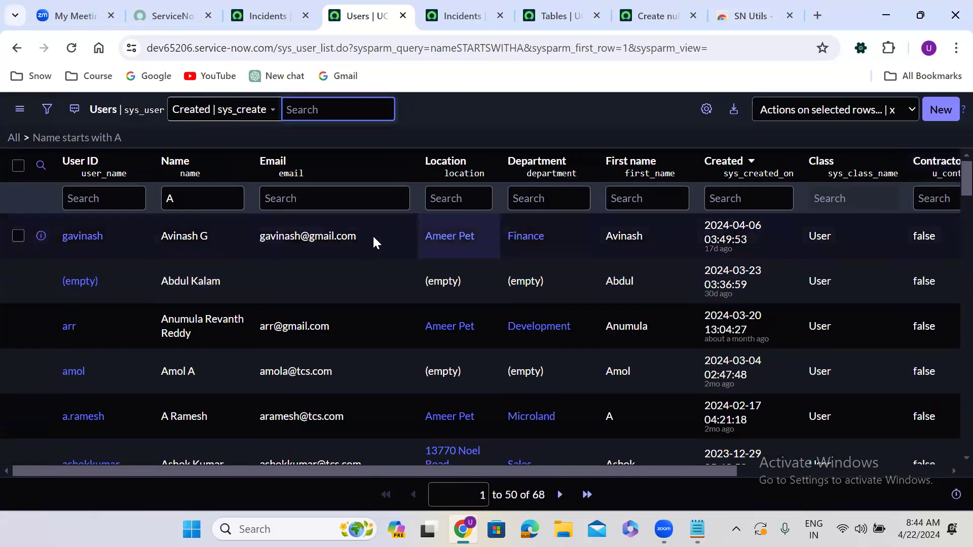
Clear the filter and run a new condition Email is empty in the filter builder.
click(13, 137)
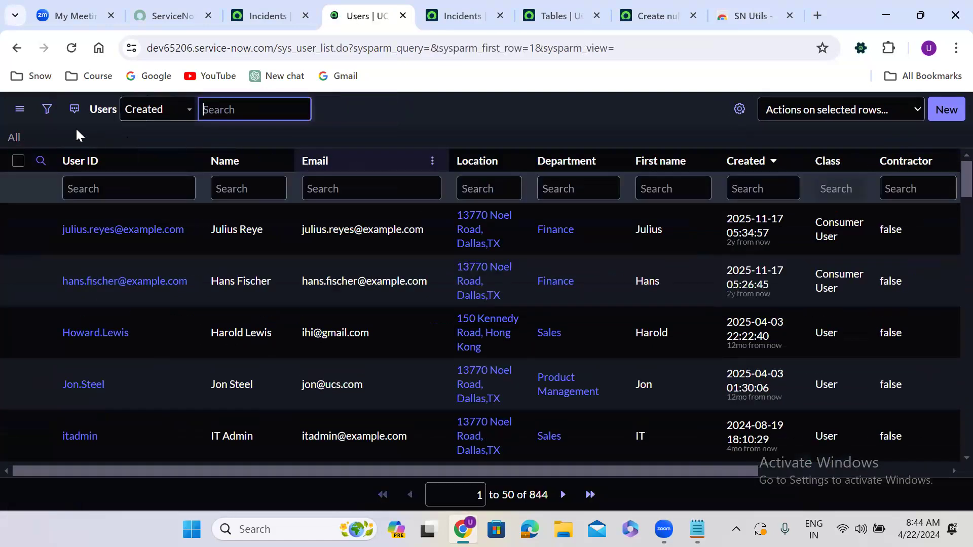
click(47, 109)
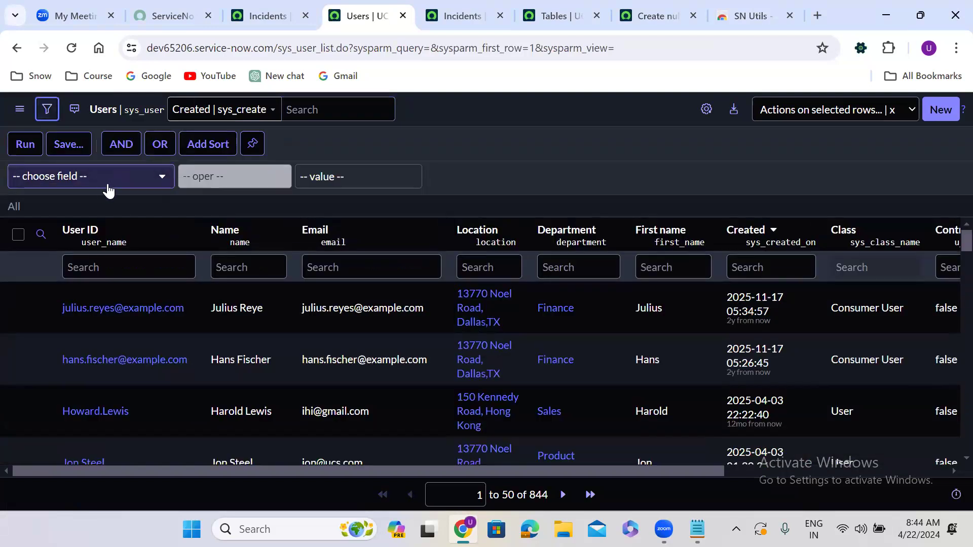
click(105, 185)
text(ema)
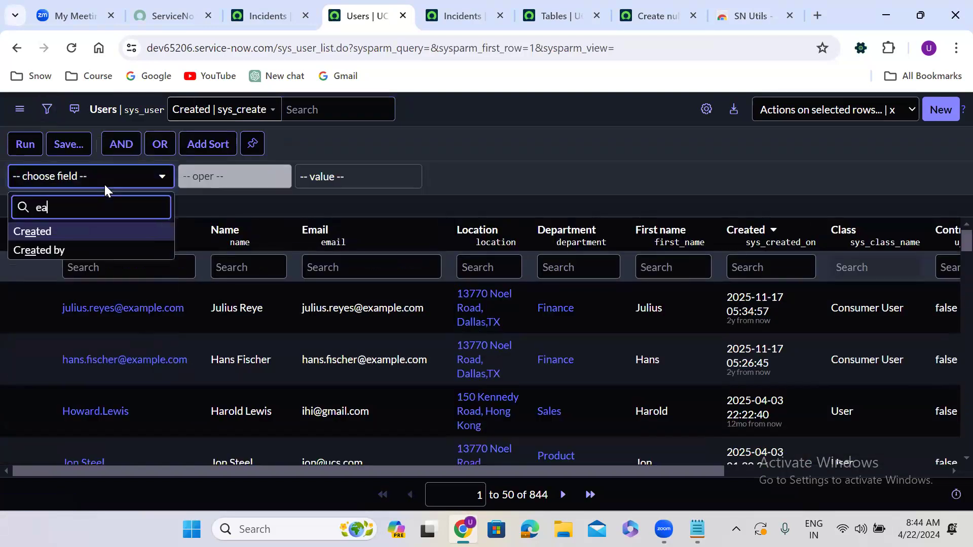
key(BackSpace)
text(mail)
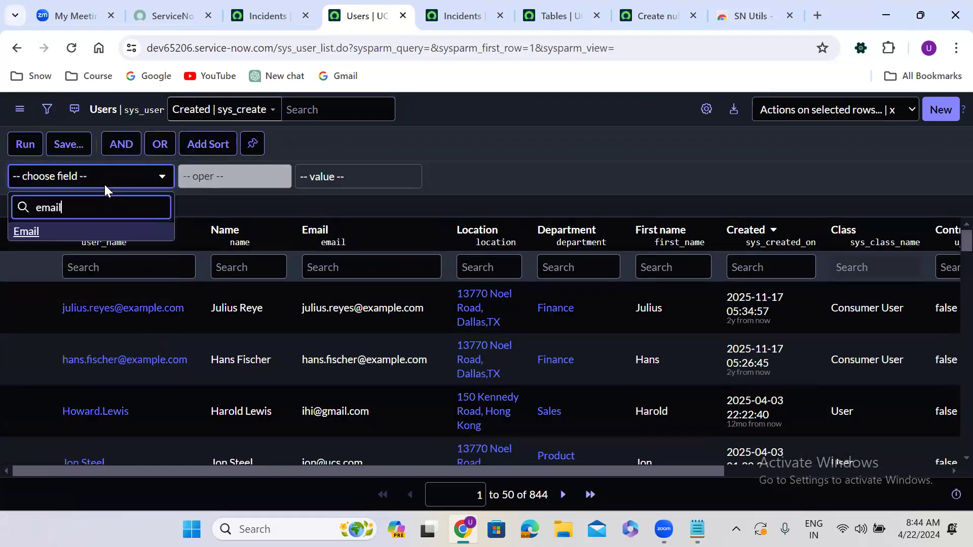
click(103, 231)
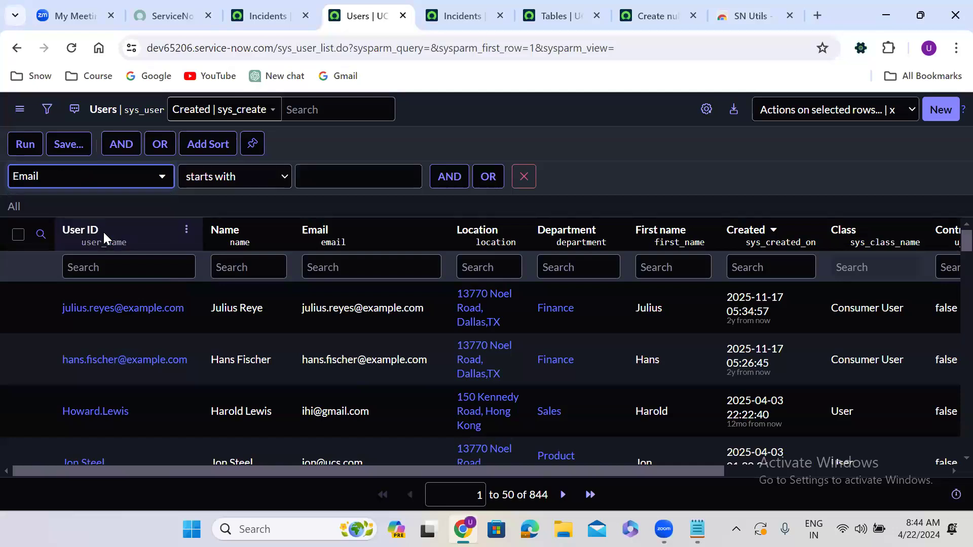
click(208, 183)
click(216, 276)
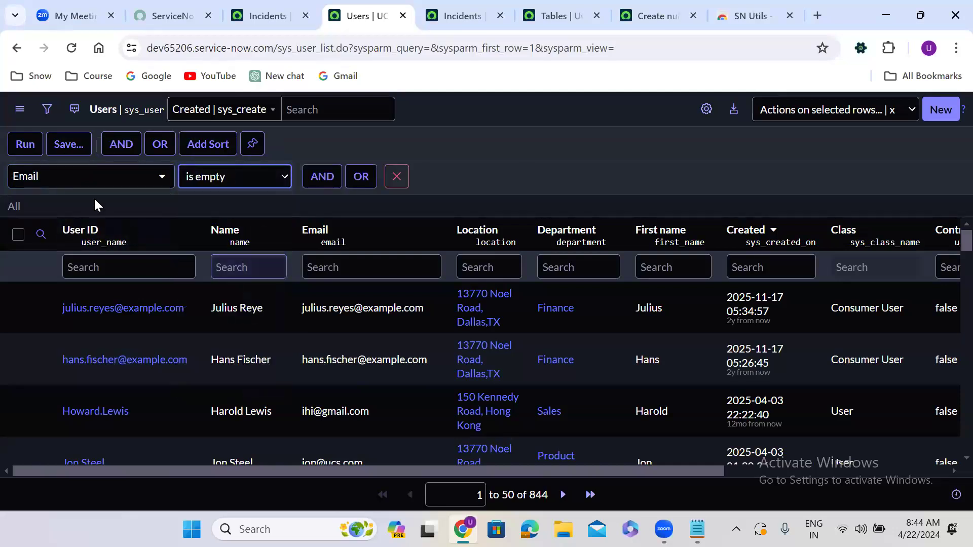
click(22, 145)
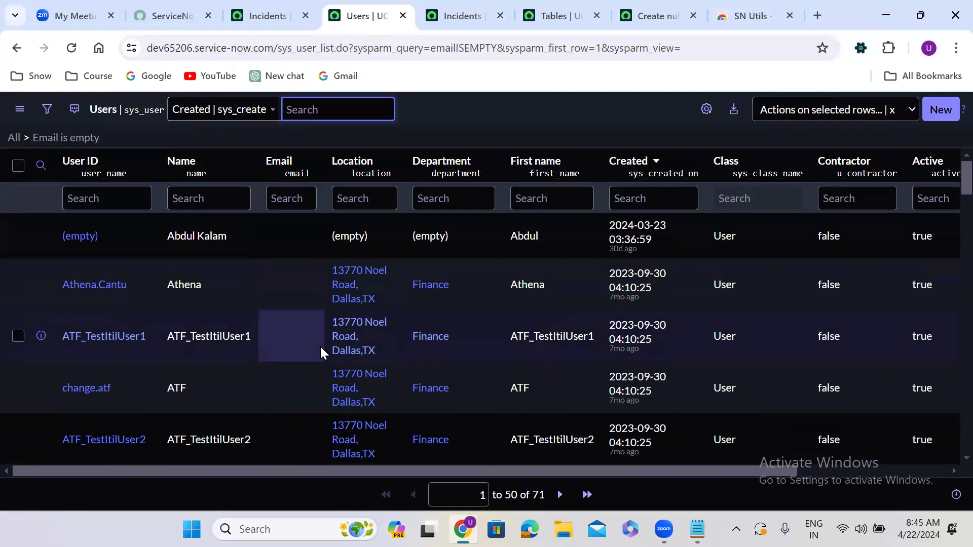
In the Incidents tab, open the shipping cases list by entering u_shipping_case.LIST in the navigator filter.
click(274, 22)
click(73, 111)
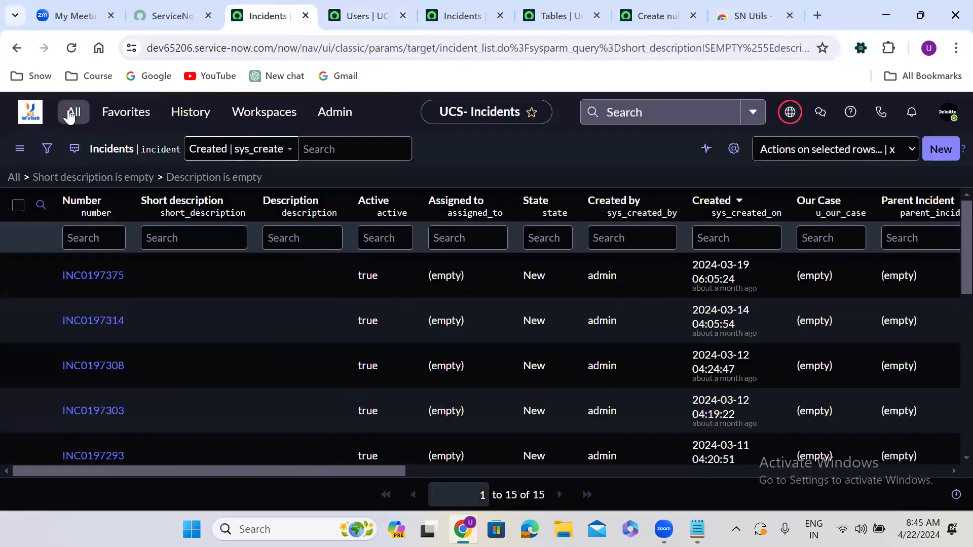
text(u_sh)
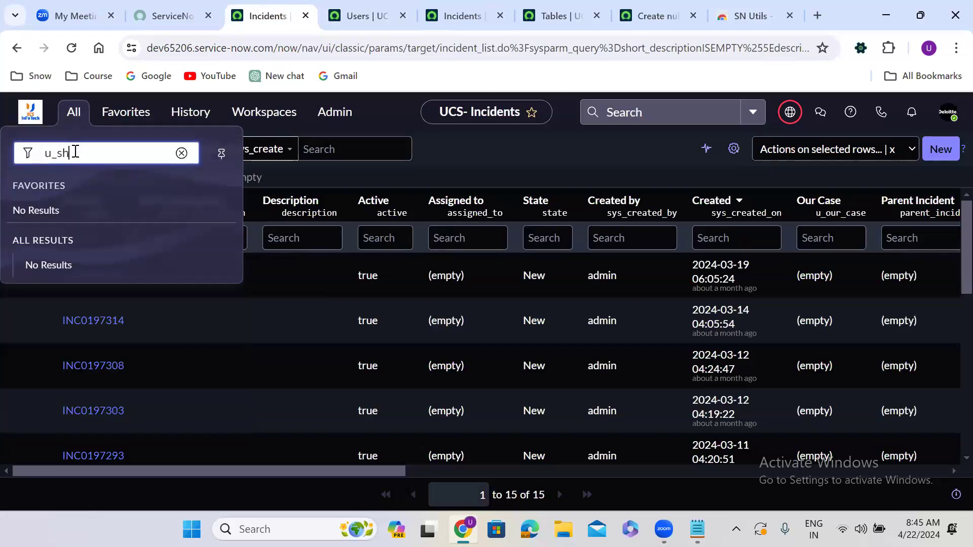
text(ipping_case.LIST)
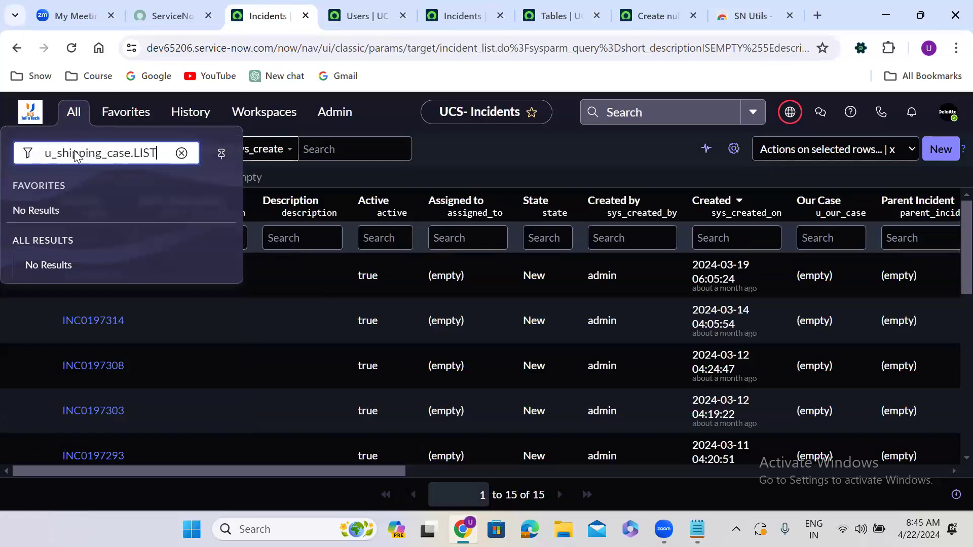
key(Return)
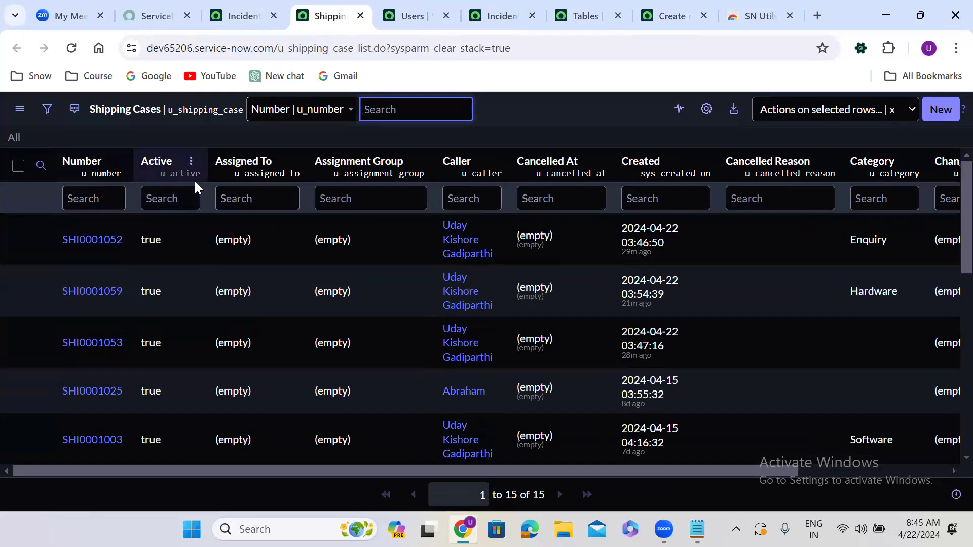
Filter the shipping cases list for State is New and run it.
click(45, 110)
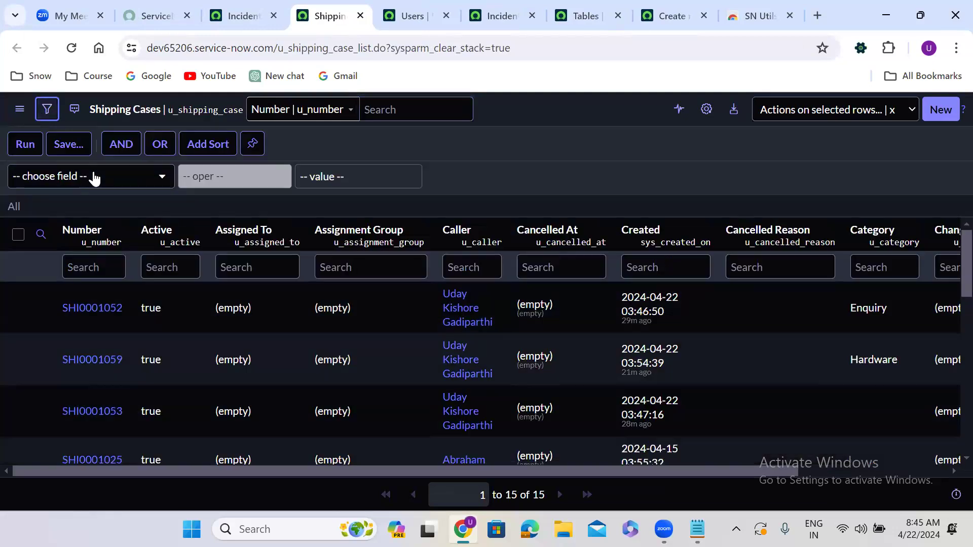
click(93, 183)
text(sta)
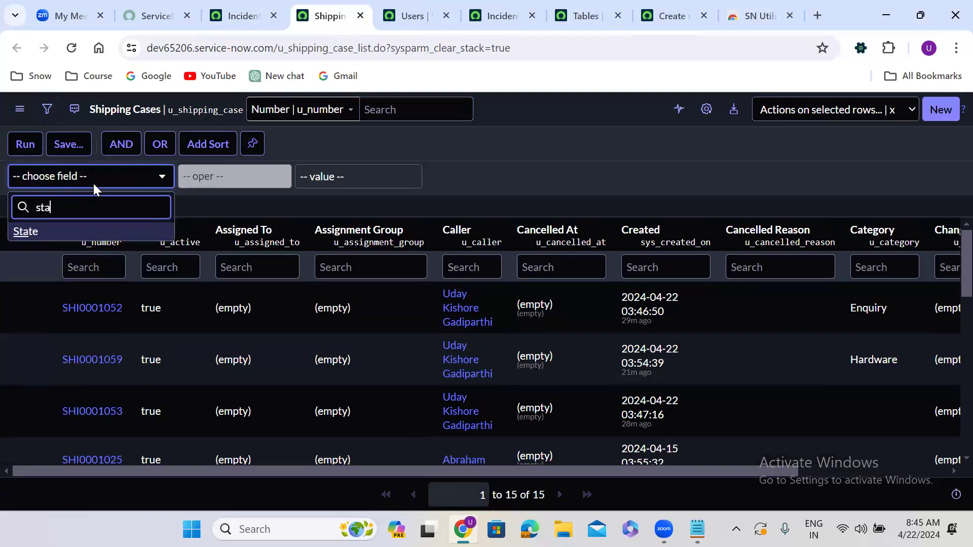
click(77, 237)
click(353, 183)
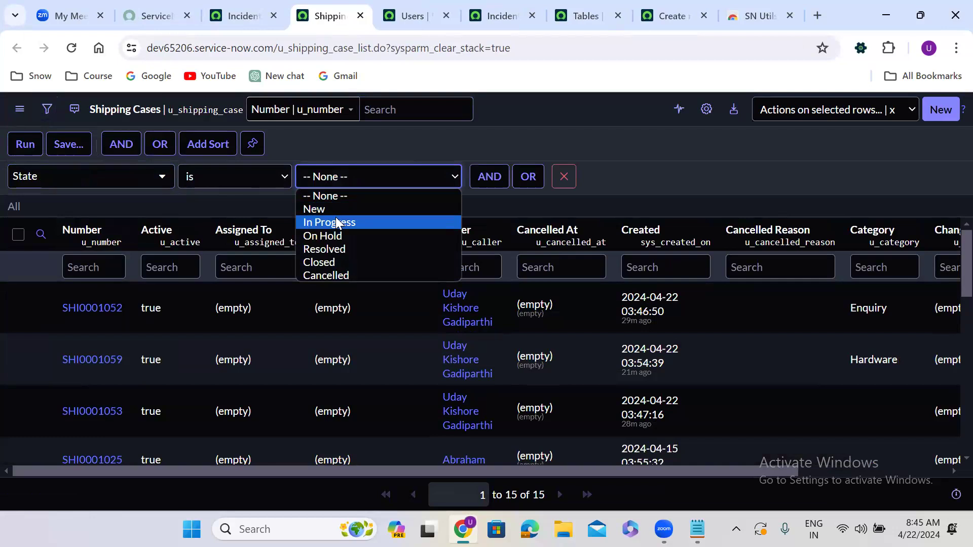
click(331, 208)
click(39, 147)
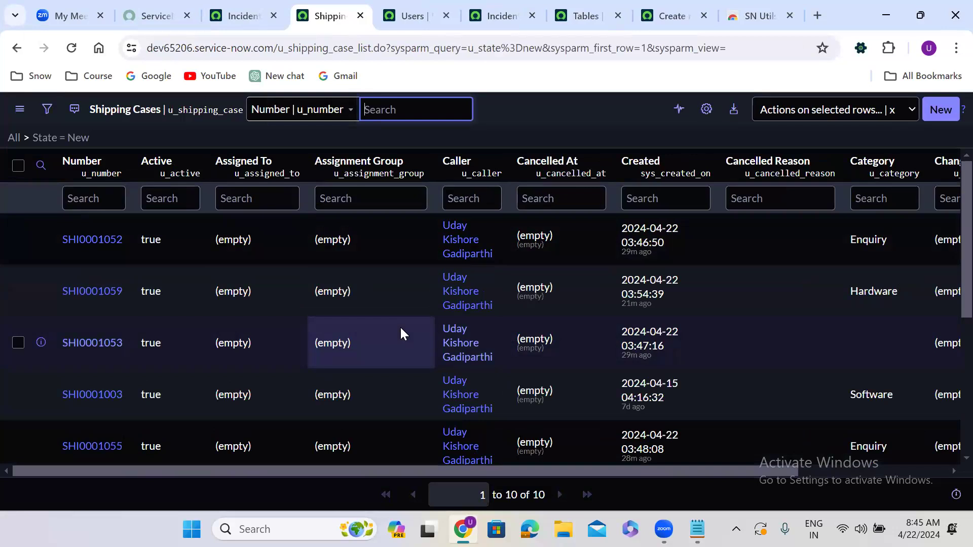
Change the filter condition to State is Closed and run it.
click(47, 118)
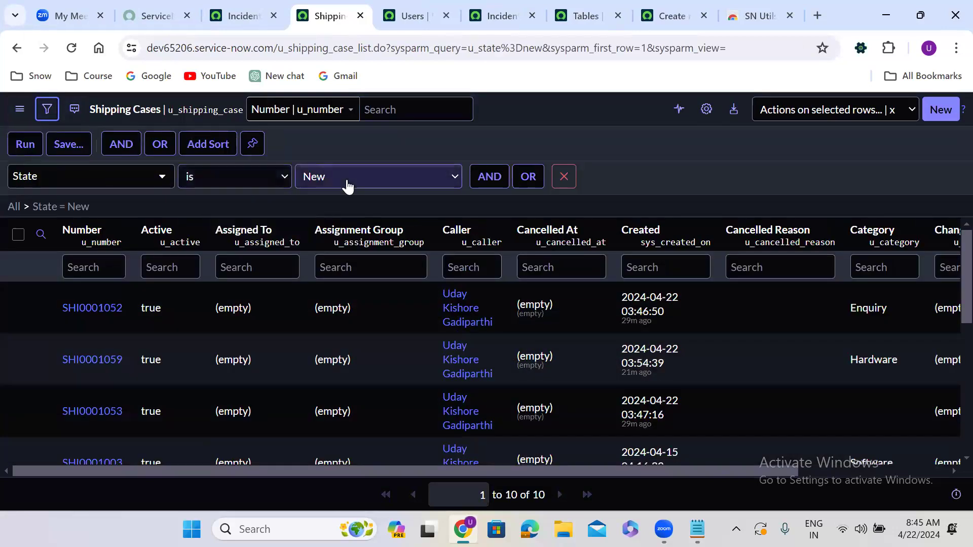
click(348, 187)
click(338, 261)
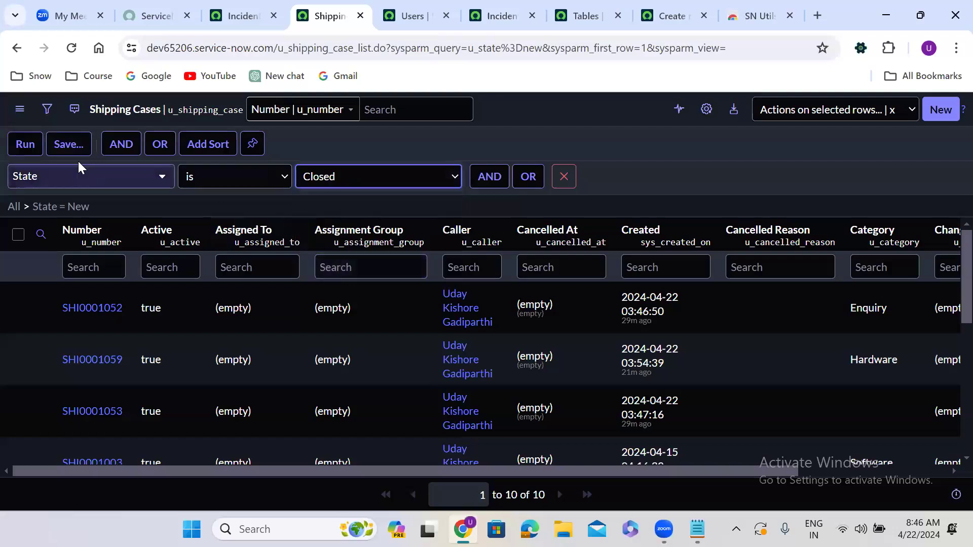
click(24, 144)
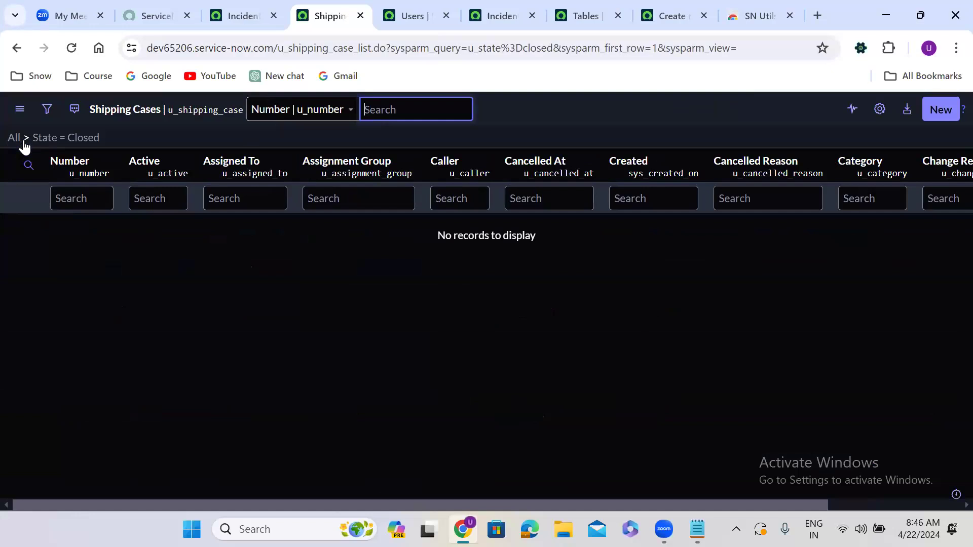
Clear the filter and run a new condition Assigned To is not empty.
click(10, 139)
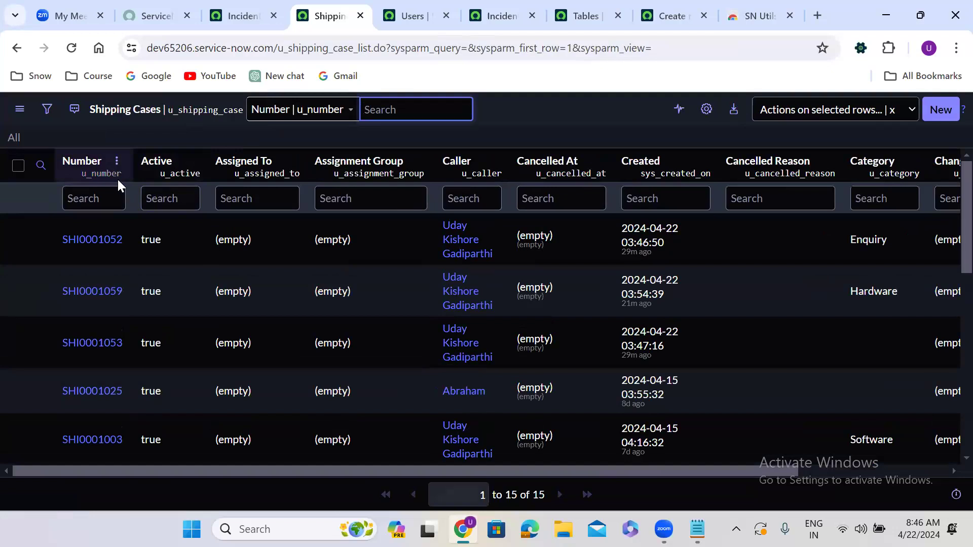
click(46, 111)
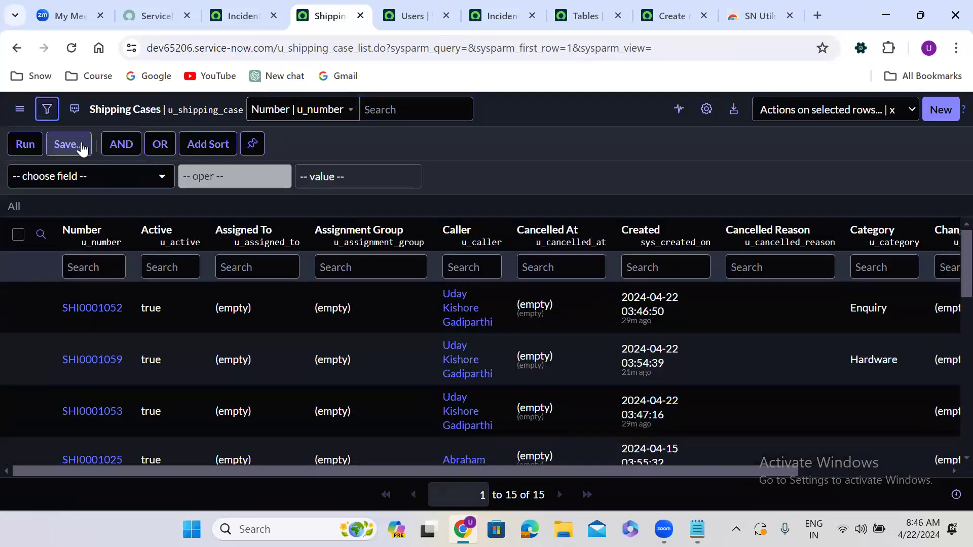
click(80, 177)
text(ass)
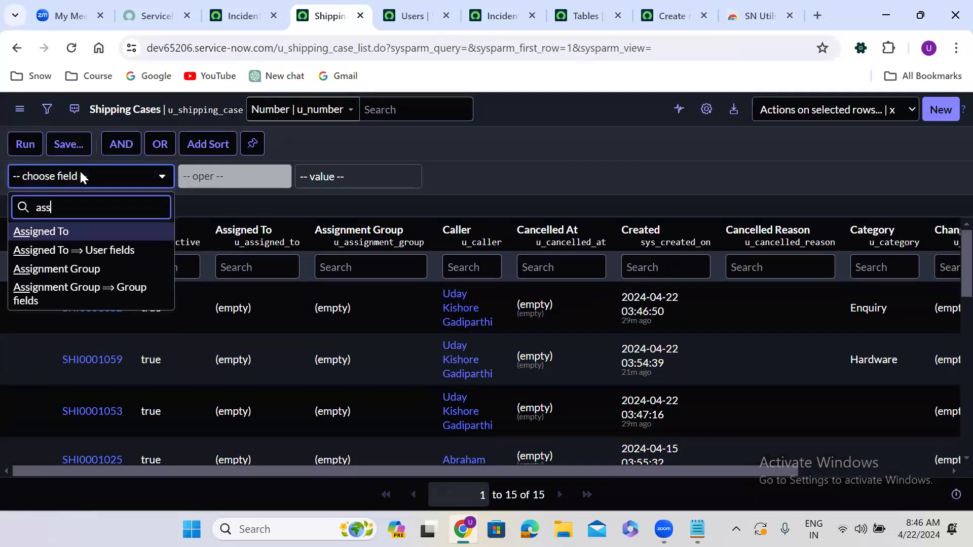
click(79, 232)
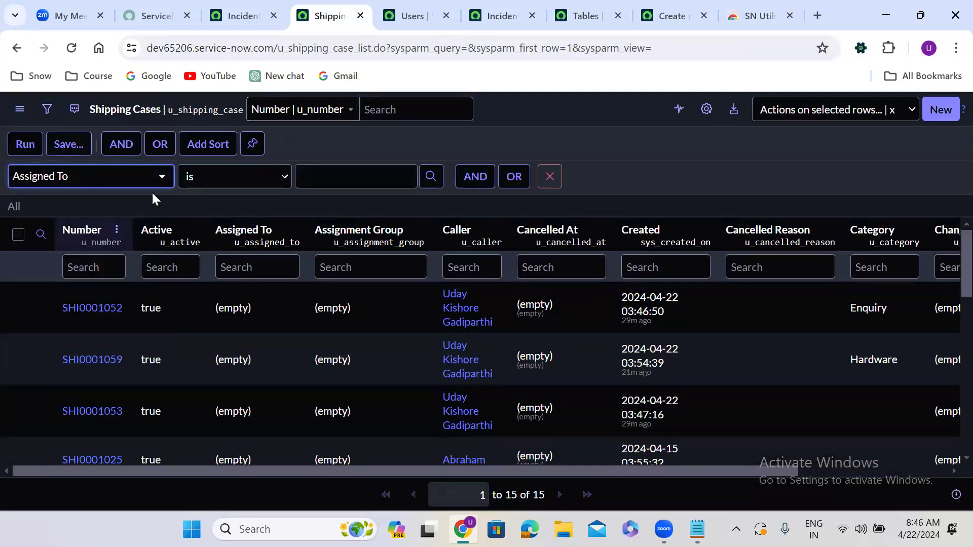
click(192, 175)
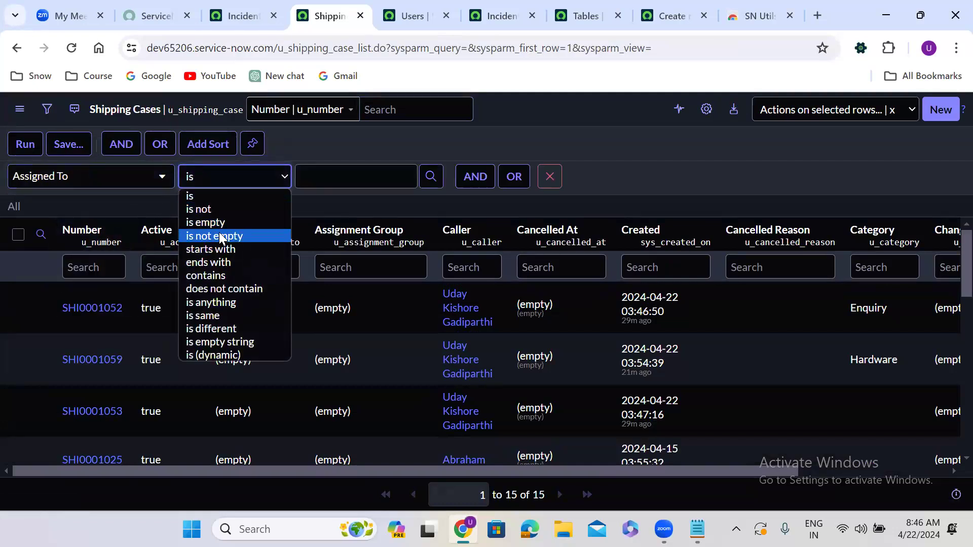
click(218, 236)
click(25, 145)
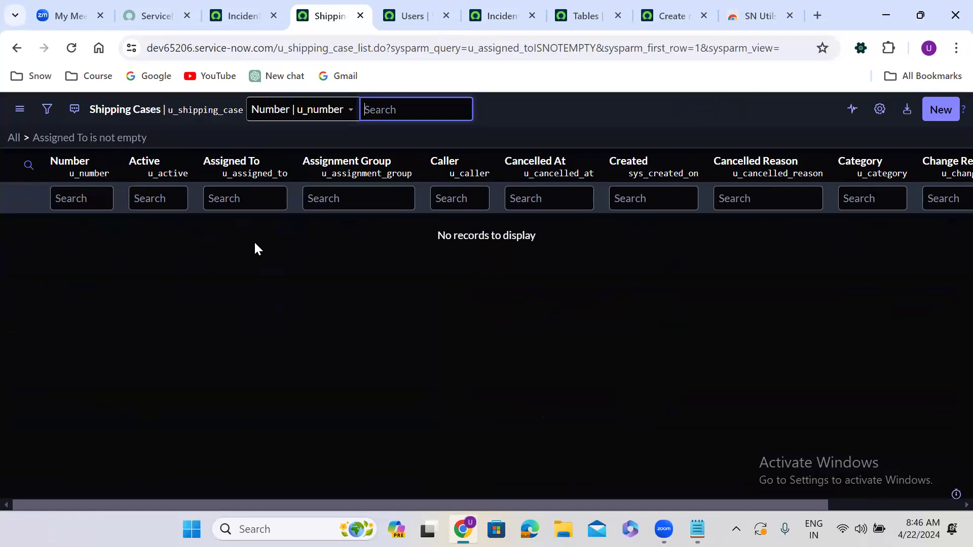
Clear the filter and sort the shipping cases list by Number using the Number column options.
click(13, 138)
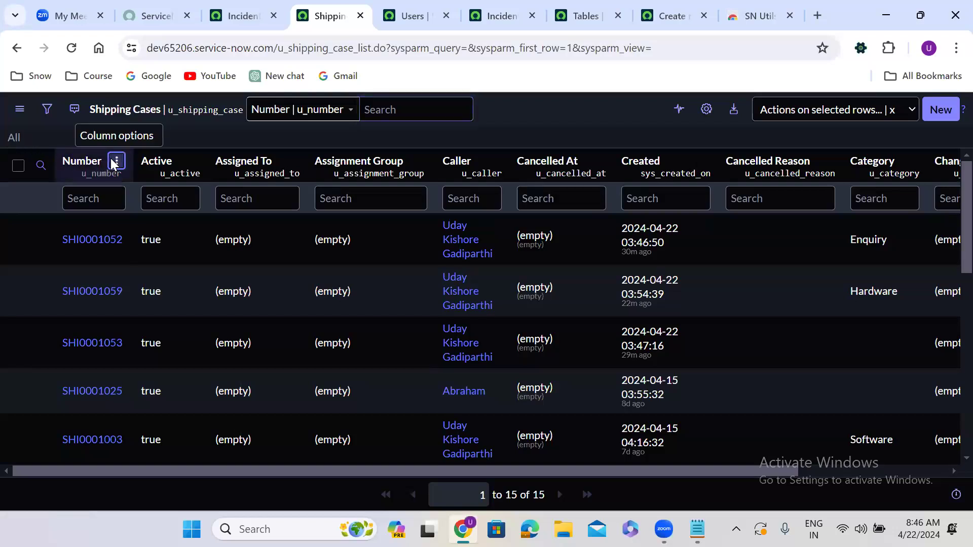
click(115, 162)
click(152, 188)
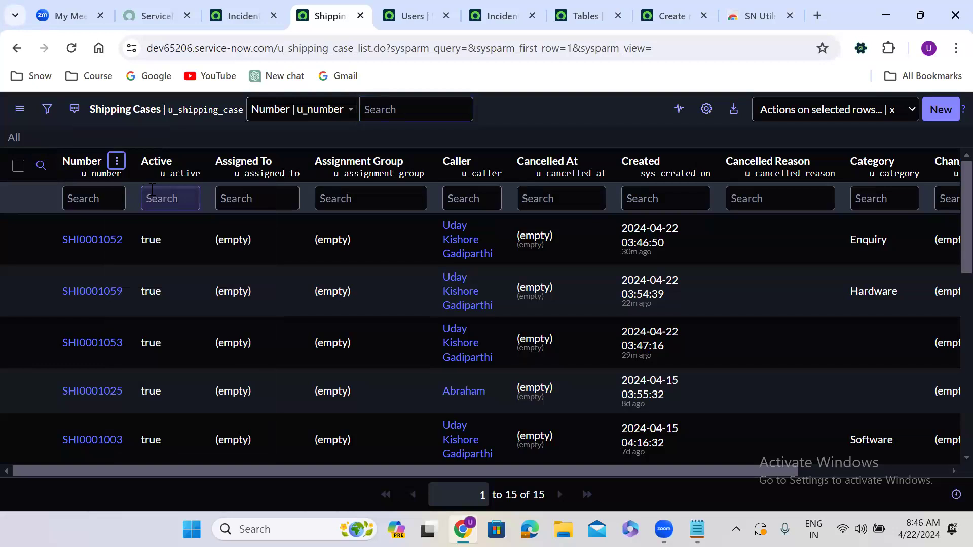
click(128, 161)
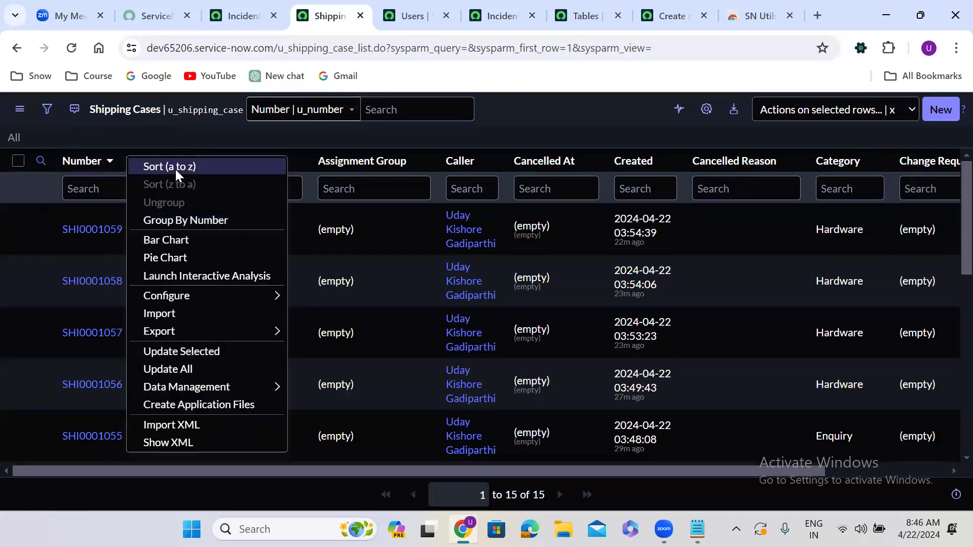
key(Escape)
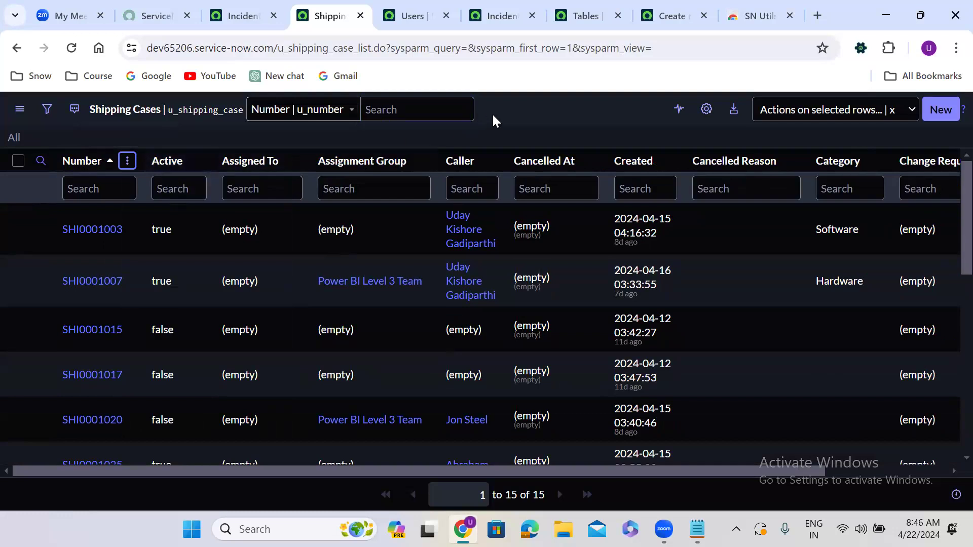
Toggle the sort on the Created column, ending with newest records first.
click(643, 165)
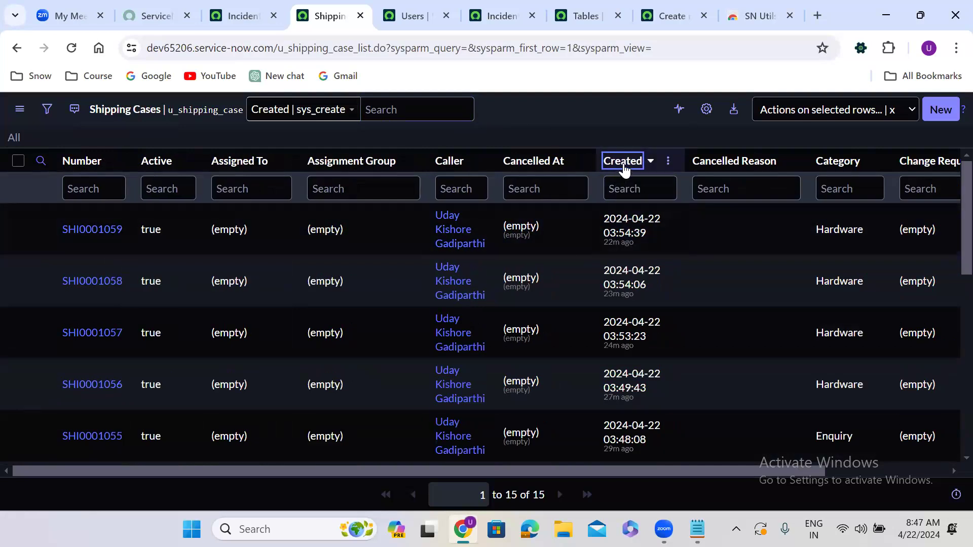
click(623, 163)
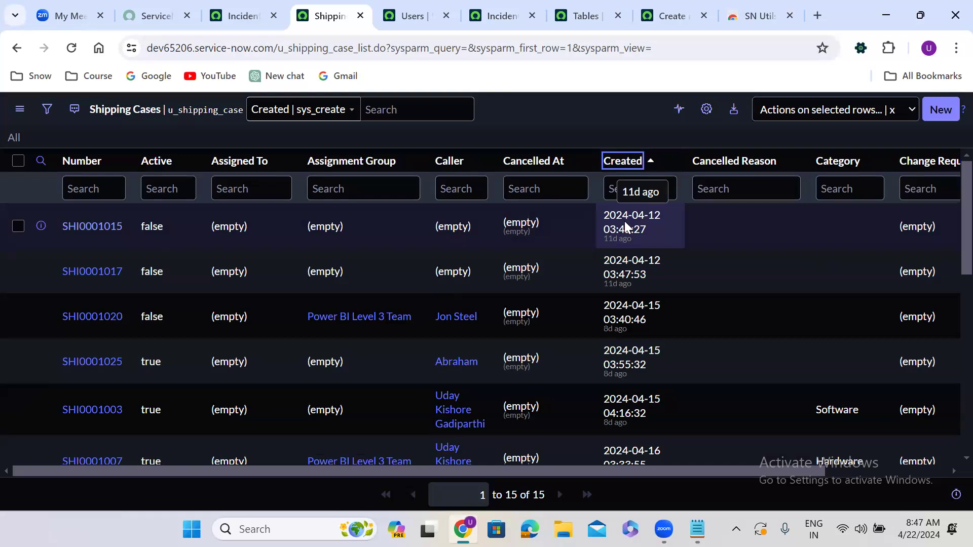
click(627, 164)
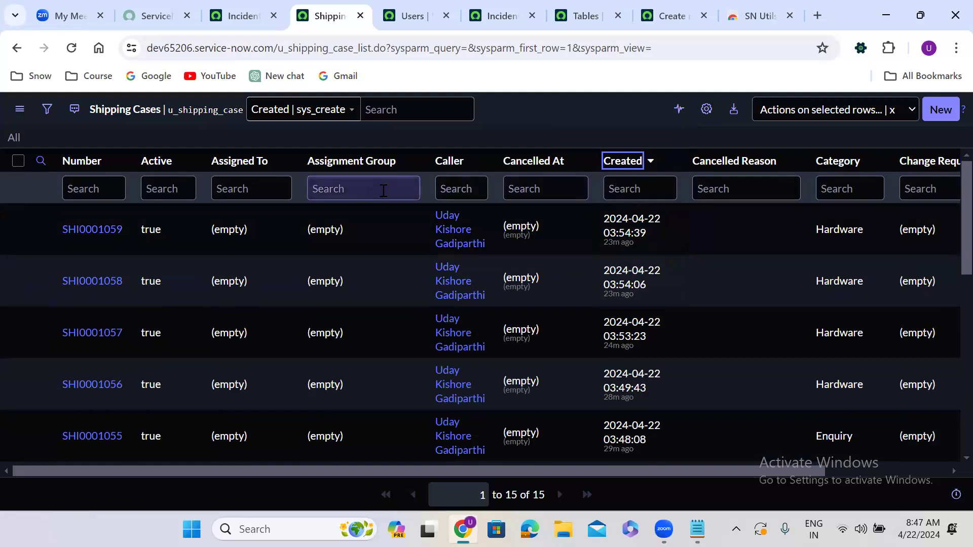
Filter the Number column with the wildcard search *59.
click(96, 186)
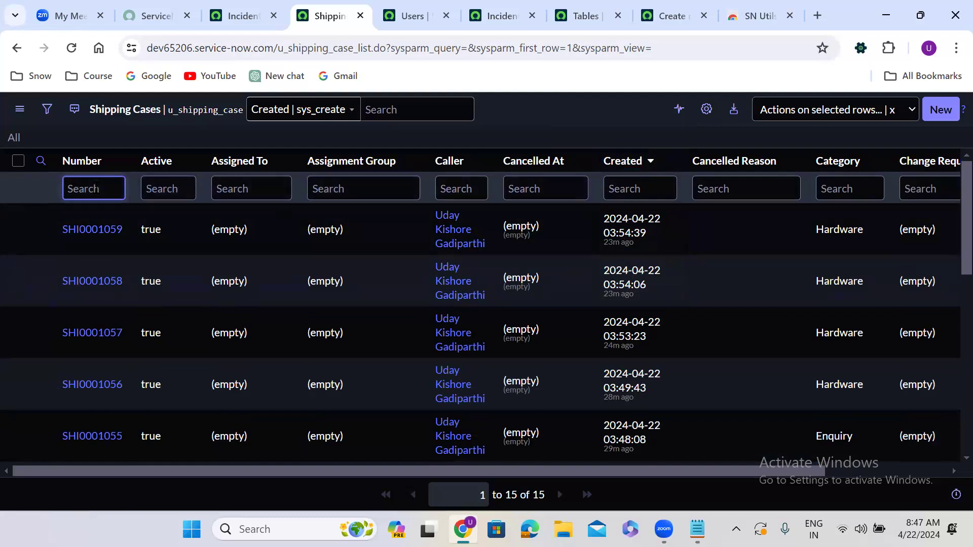
text(*)
text(59)
key(Return)
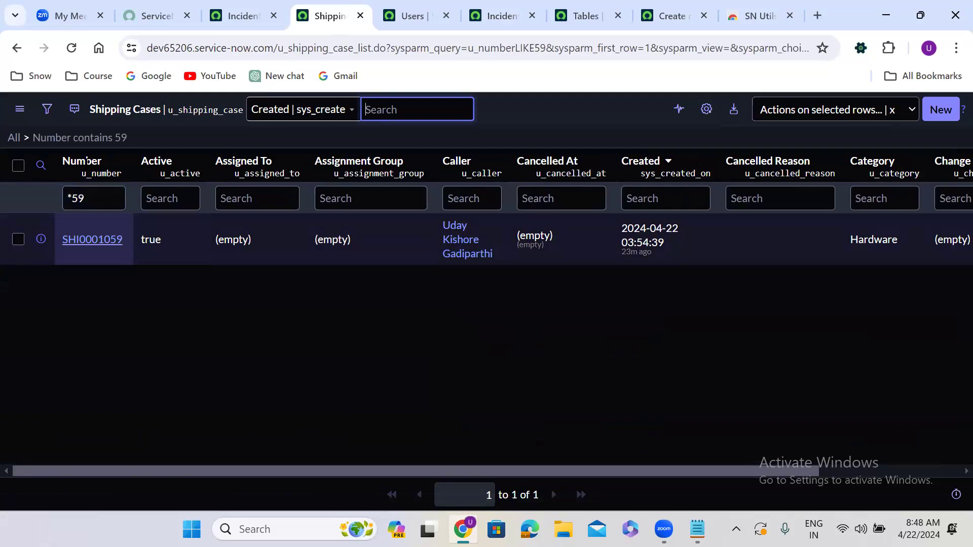
Clear the filter and search the Caller column with a * wildcard before the caller's first name.
click(17, 141)
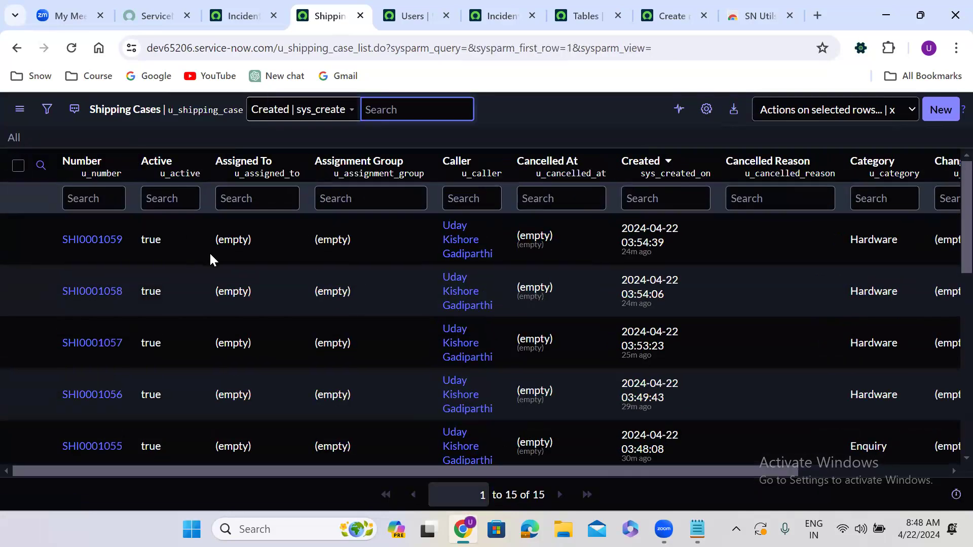
drag(461, 473, 291, 468)
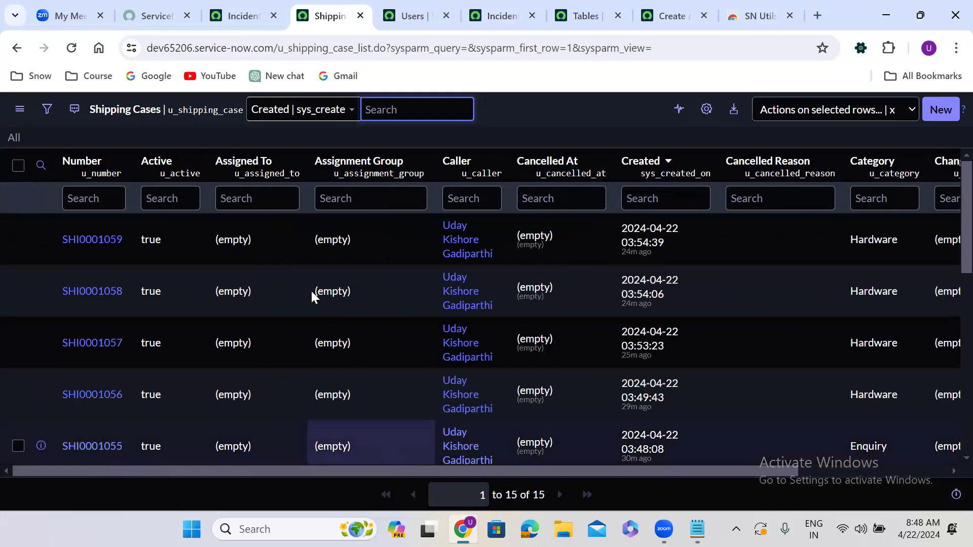
click(475, 199)
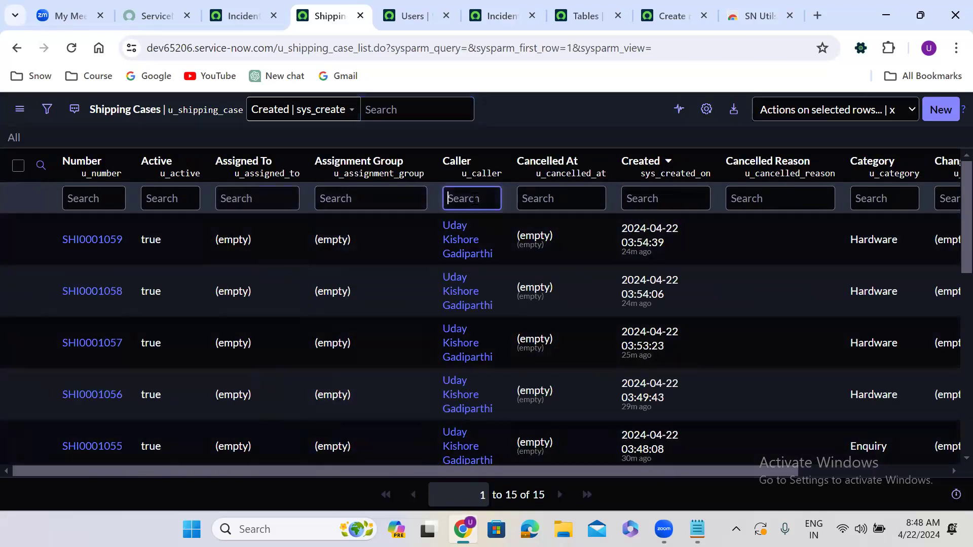
text(*uday)
key(Return)
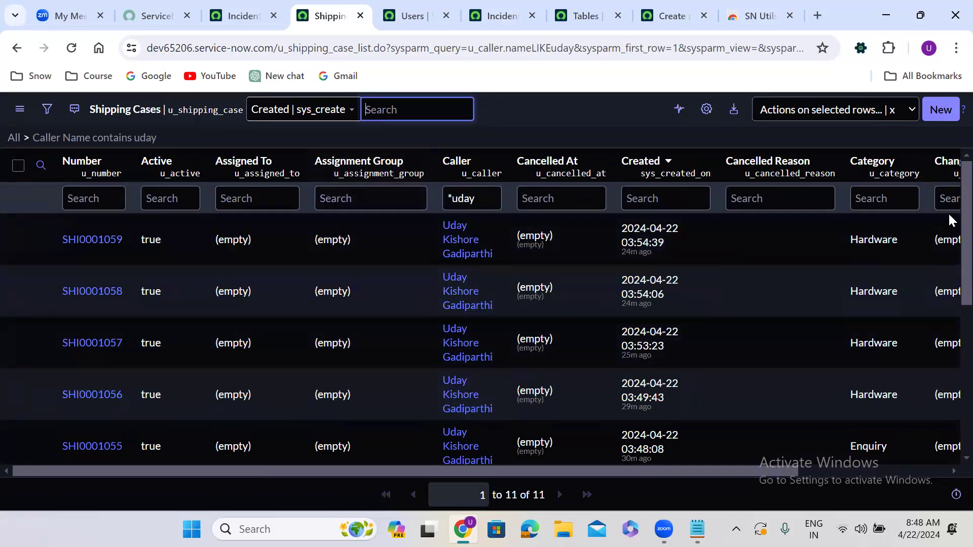
Clear the caller filter and enter an equals search in the Number column using a copied case number.
scroll(948, 212, down, 6)
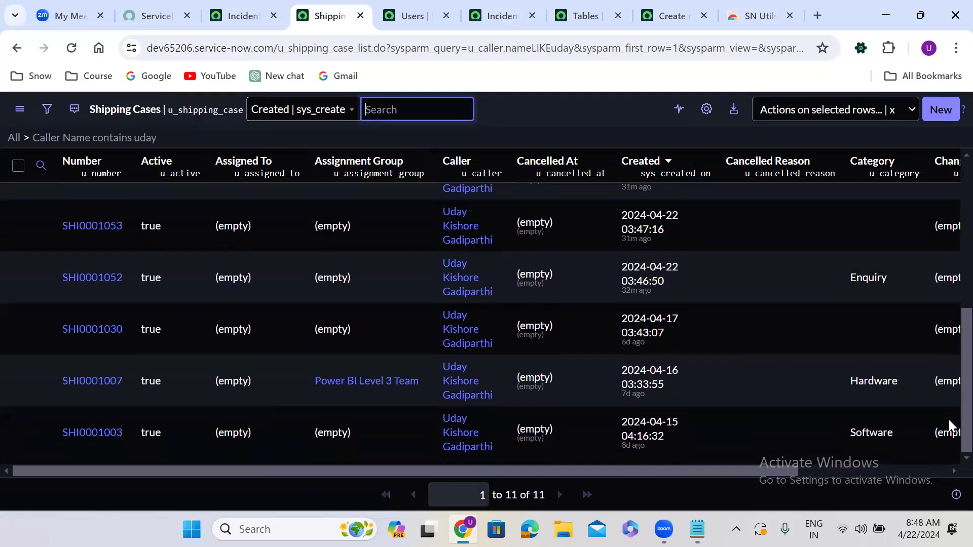
scroll(949, 426, up, 6)
scroll(811, 173, right, 1)
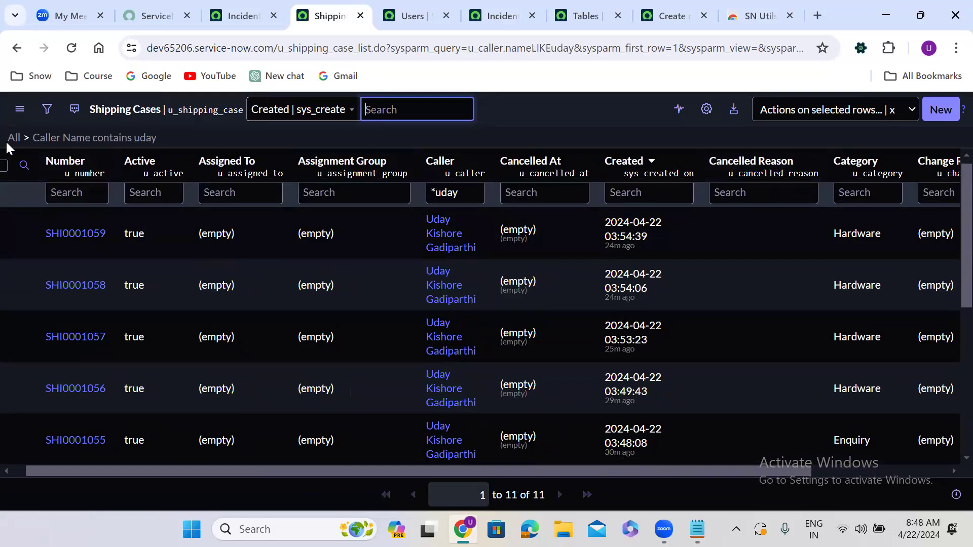
click(13, 139)
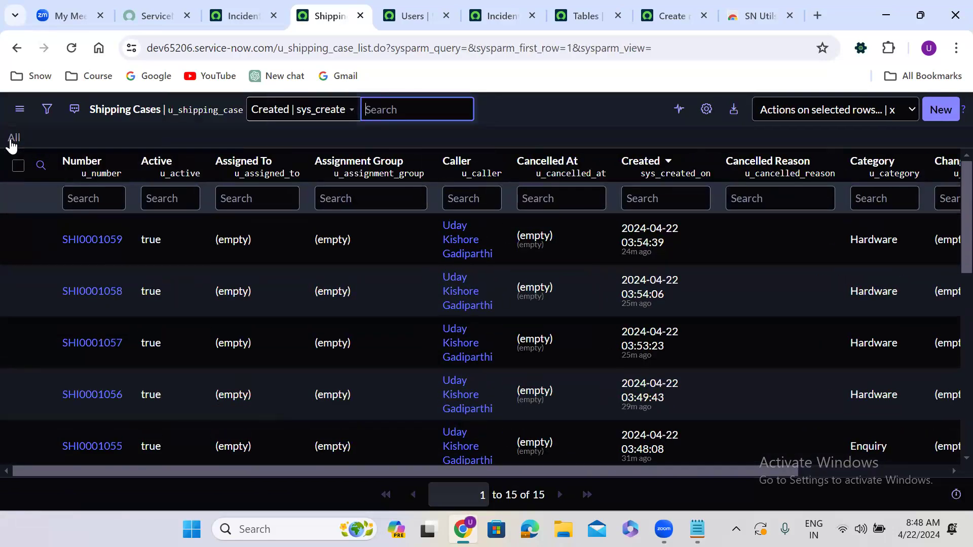
click(69, 198)
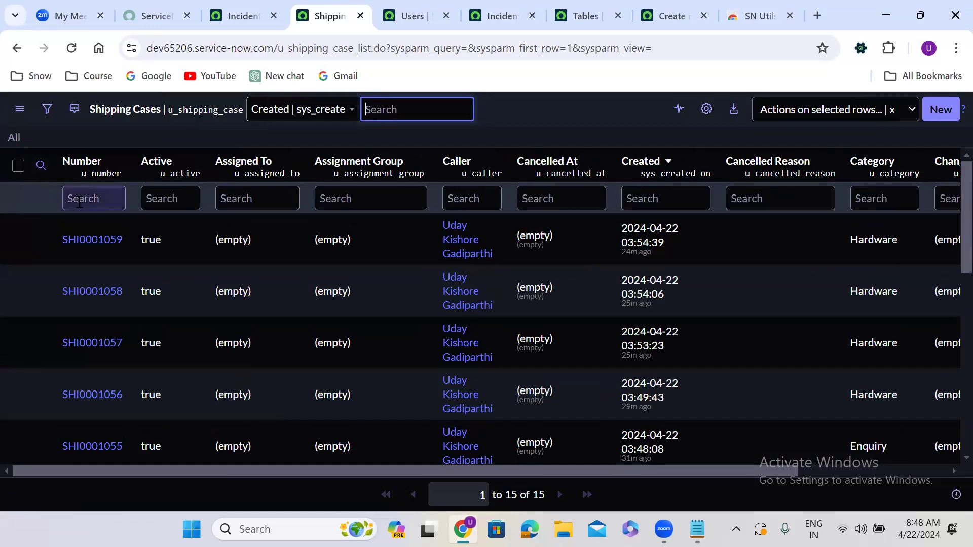
text(=)
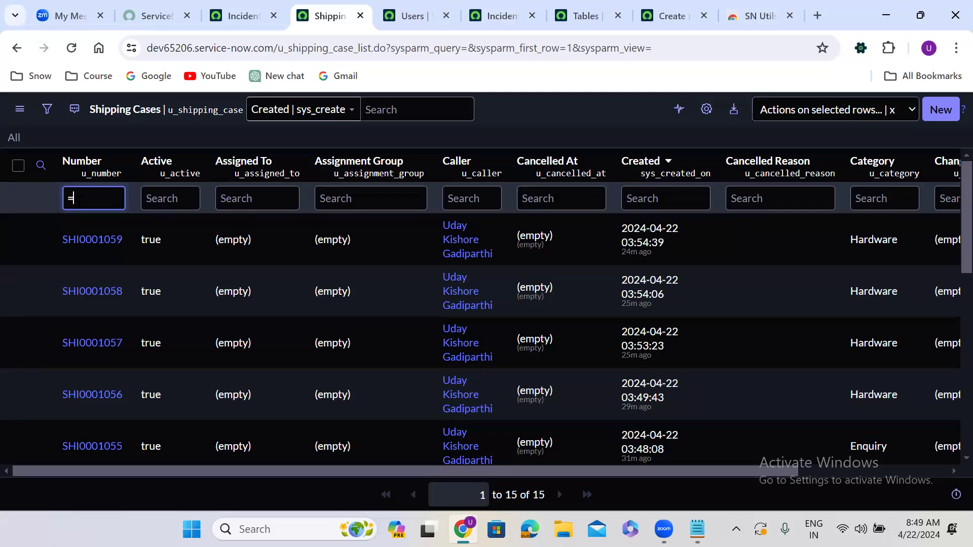
drag(60, 242, 129, 244)
key(ctrl+c)
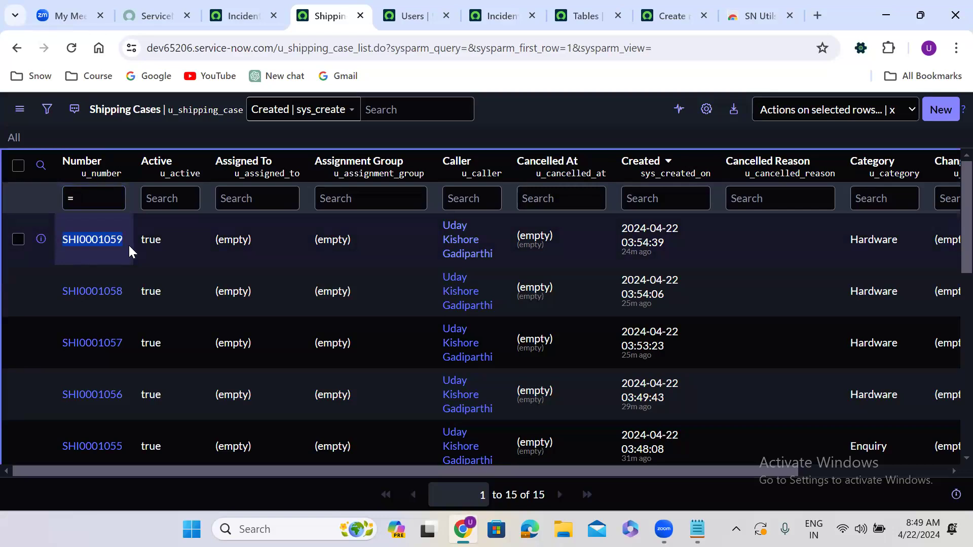
click(98, 195)
key(ctrl+v)
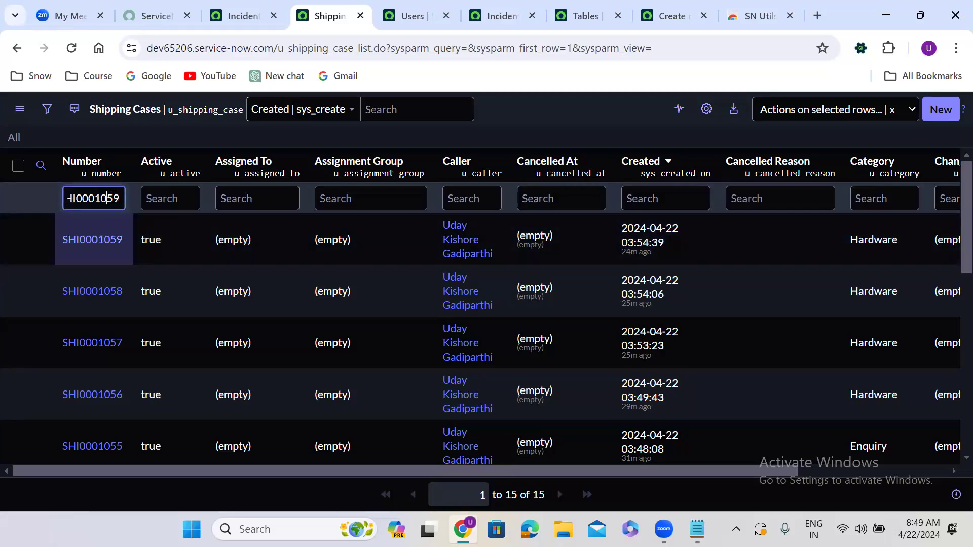
drag(108, 198, 163, 198)
key(BackSpace)
key(Return)
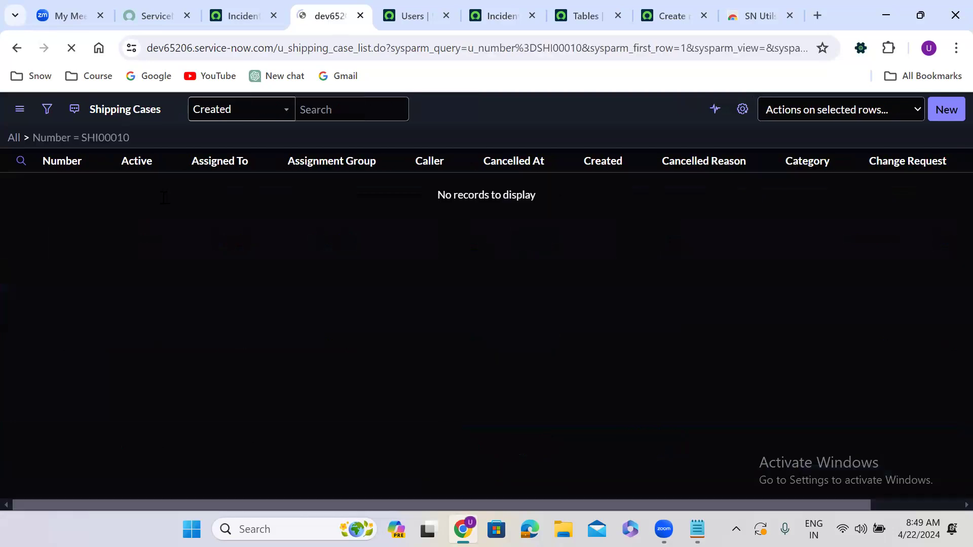
Complete the Number search as =SHI0001059 and run it.
click(76, 201)
key(End)
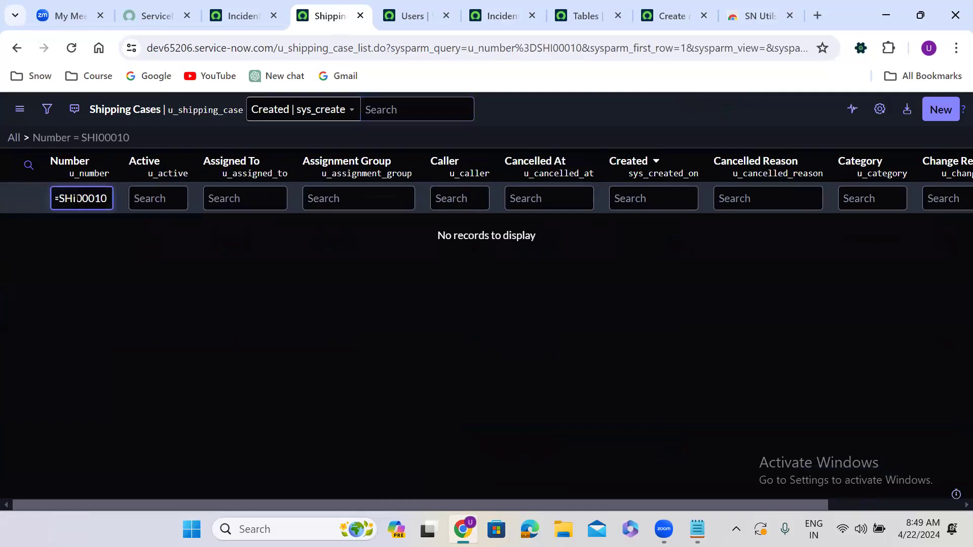
text(59)
key(Return)
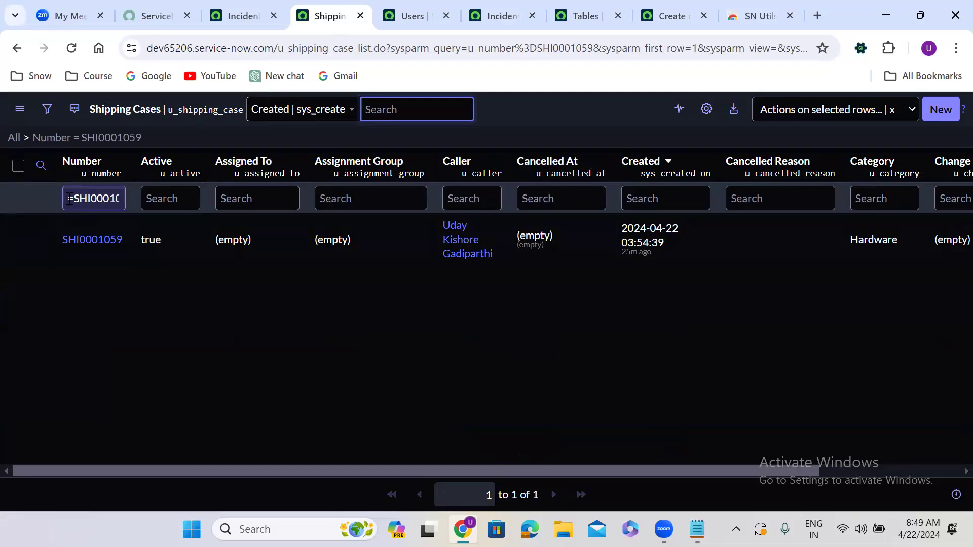
Change the Number search to !=SHI0001059 to exclude that case.
click(69, 198)
text(!)
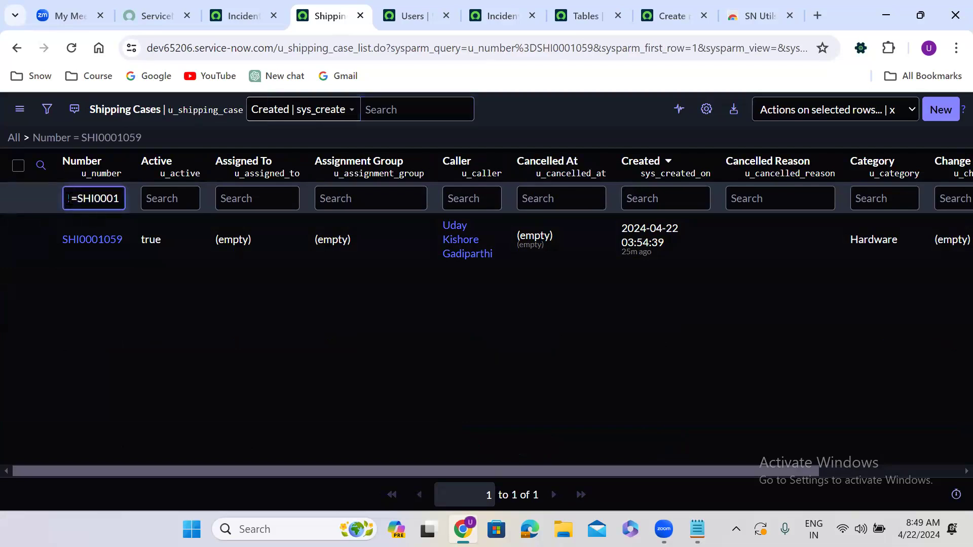
key(ctrl+a)
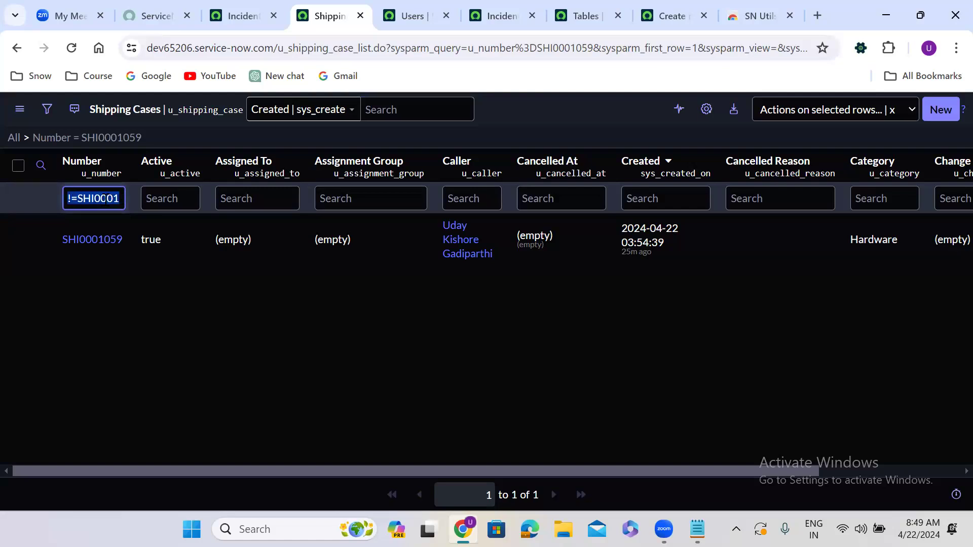
click(106, 198)
key(End)
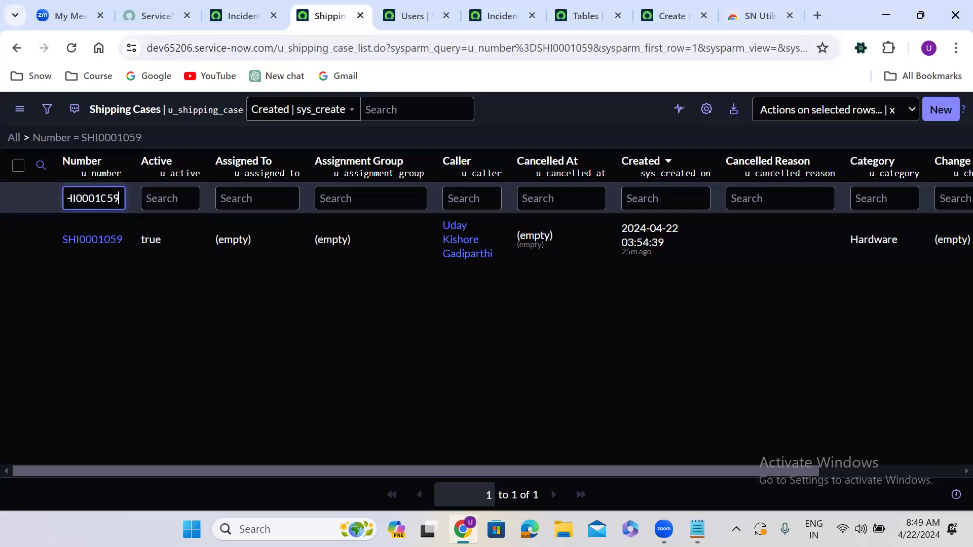
key(Return)
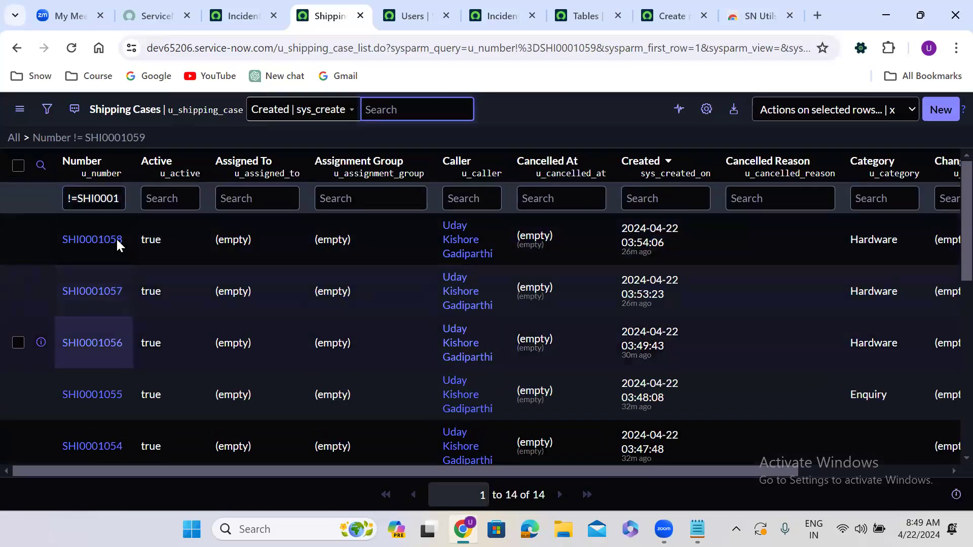
Replace the Number search with !*59 to list cases not containing 59.
click(77, 198)
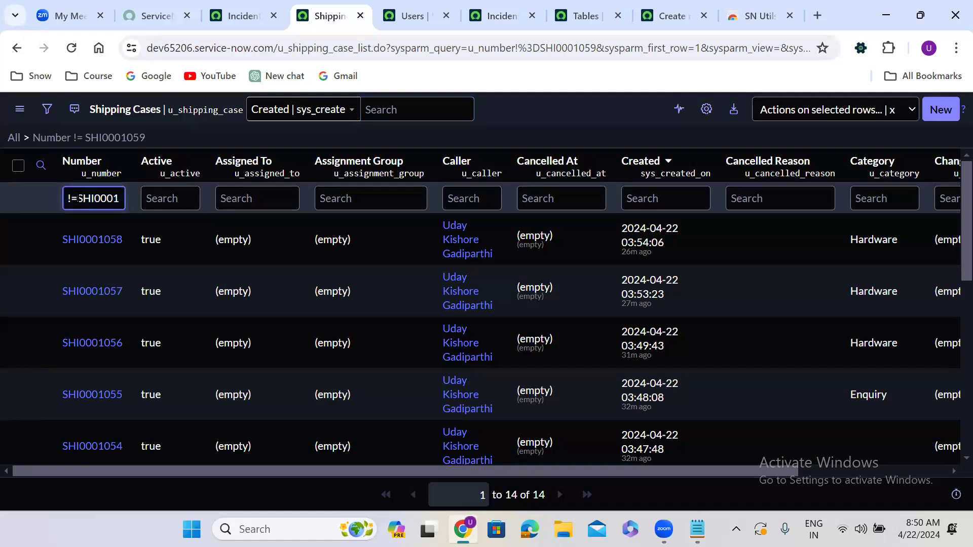
key(BackSpace)
text(*)
drag(75, 198, 111, 202)
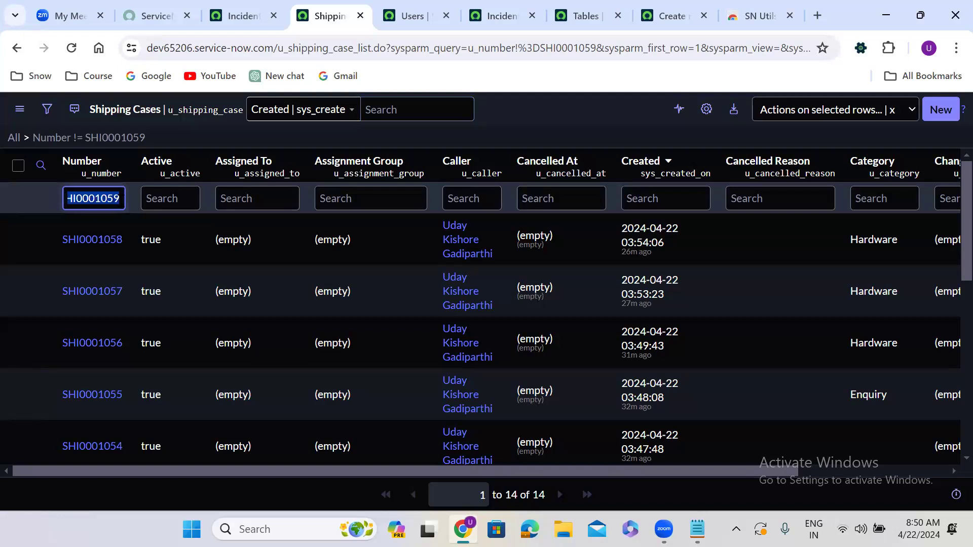
key(BackSpace)
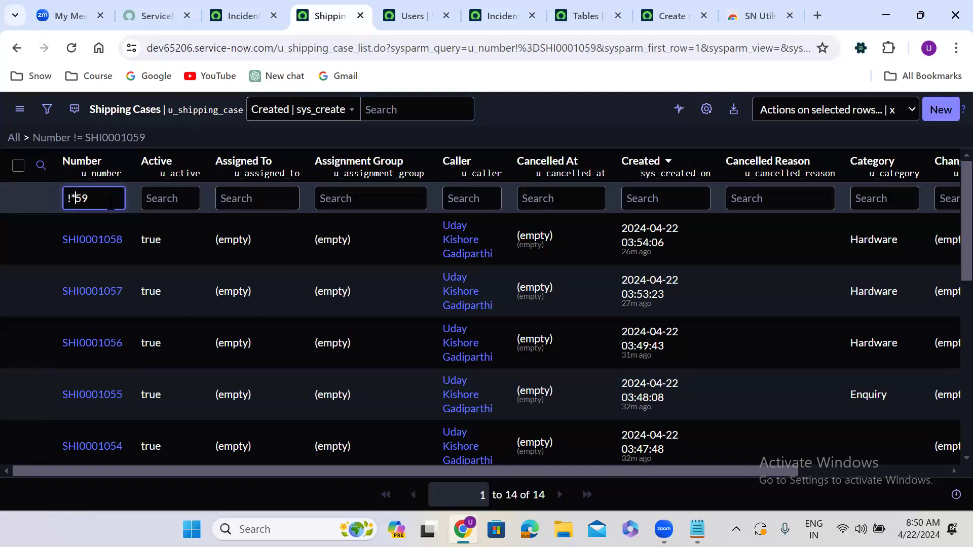
key(Return)
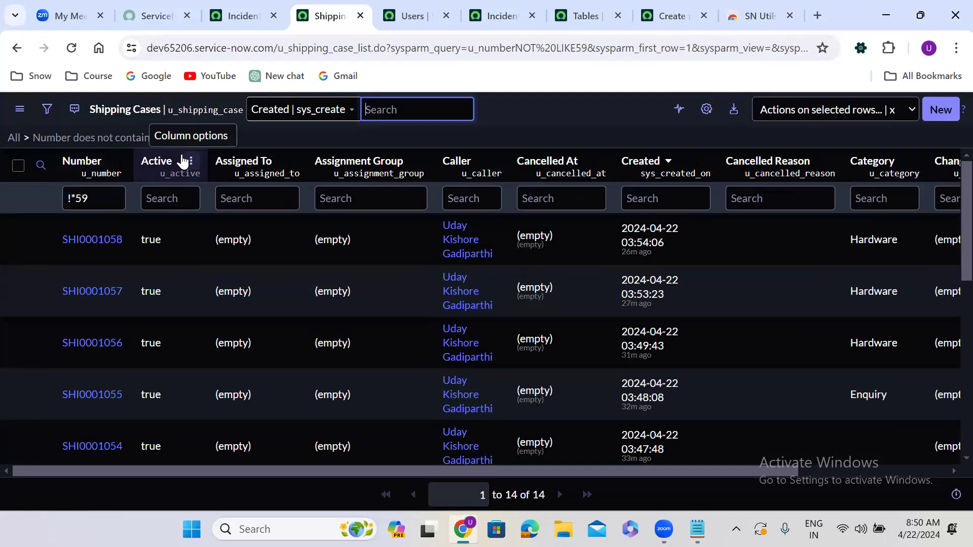
Clear the Number search and filter, then search the Caller column for names starting with the caller's first name.
double_click(83, 199)
key(BackSpace)
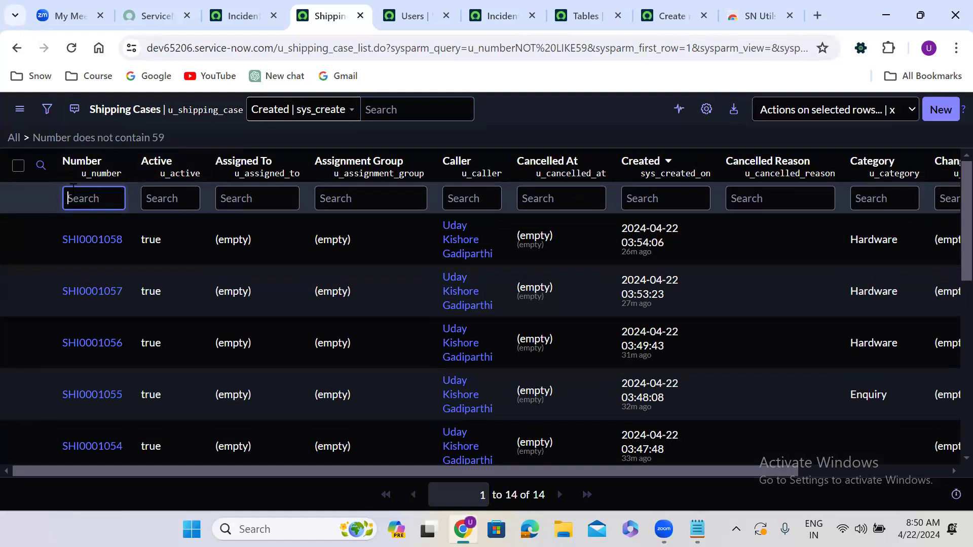
click(14, 139)
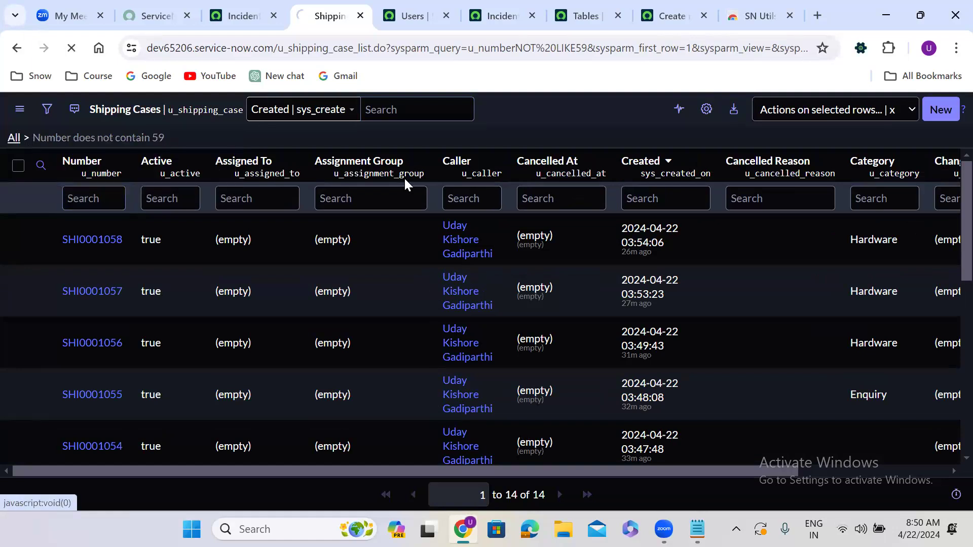
click(459, 190)
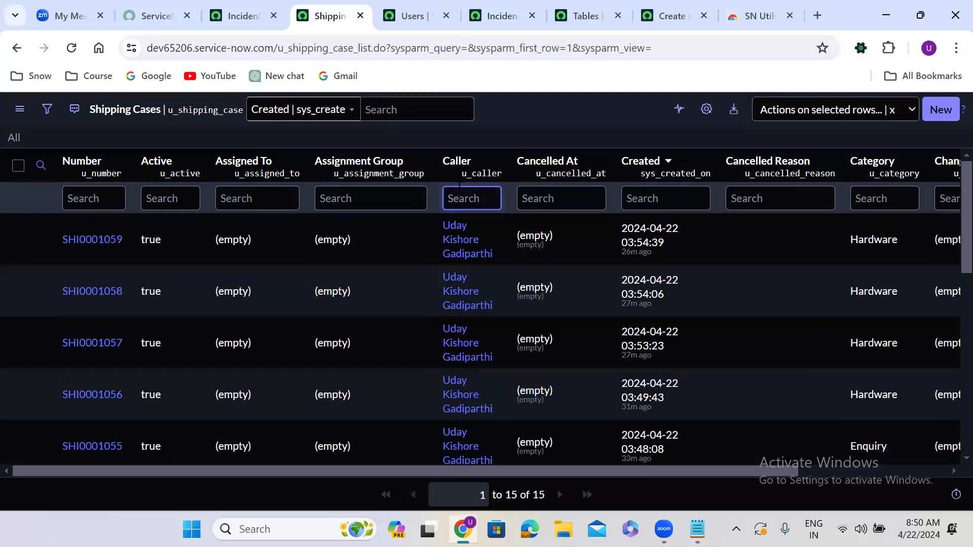
text(Uday)
key(Return)
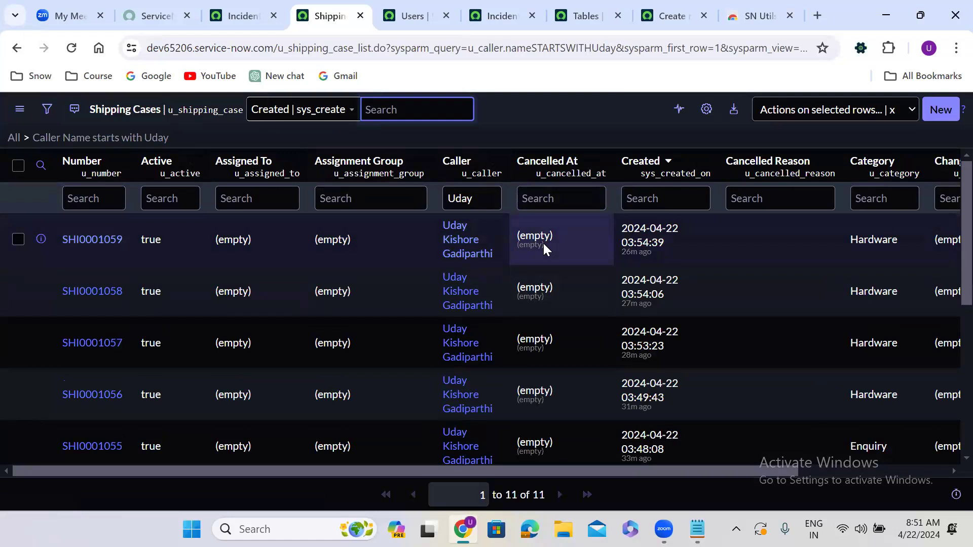
Prefix the Caller search with % to find callers whose names end with the caller's first name, and run it.
click(448, 199)
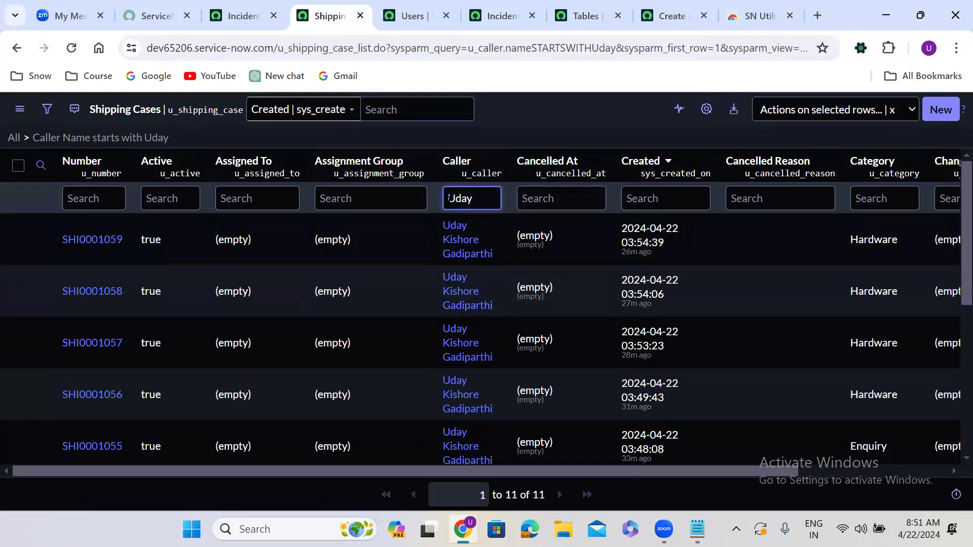
text(%)
key(End)
key(Return)
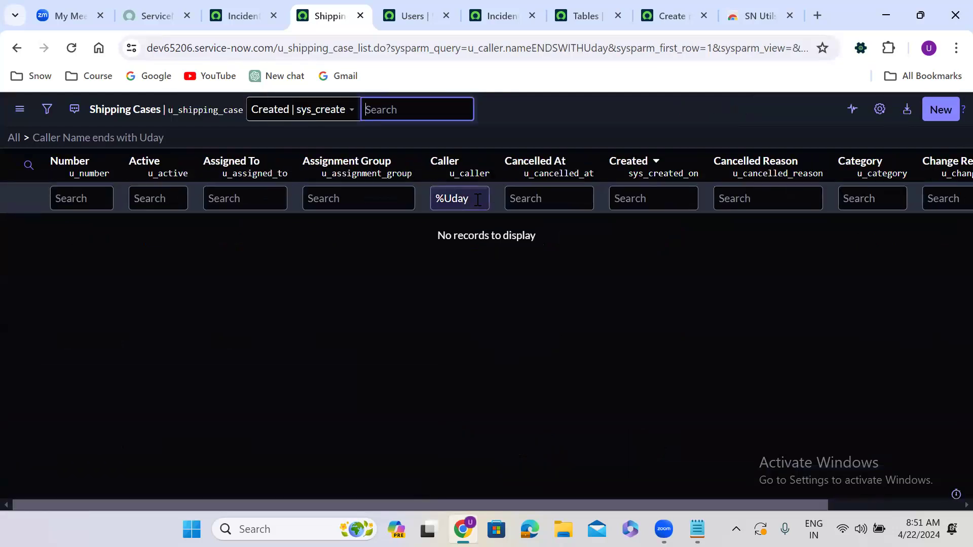
Clear the Caller search, then search the Number column for %59 to list numbers ending in 59.
click(452, 198)
key(ctrl+a)
key(BackSpace)
key(Return)
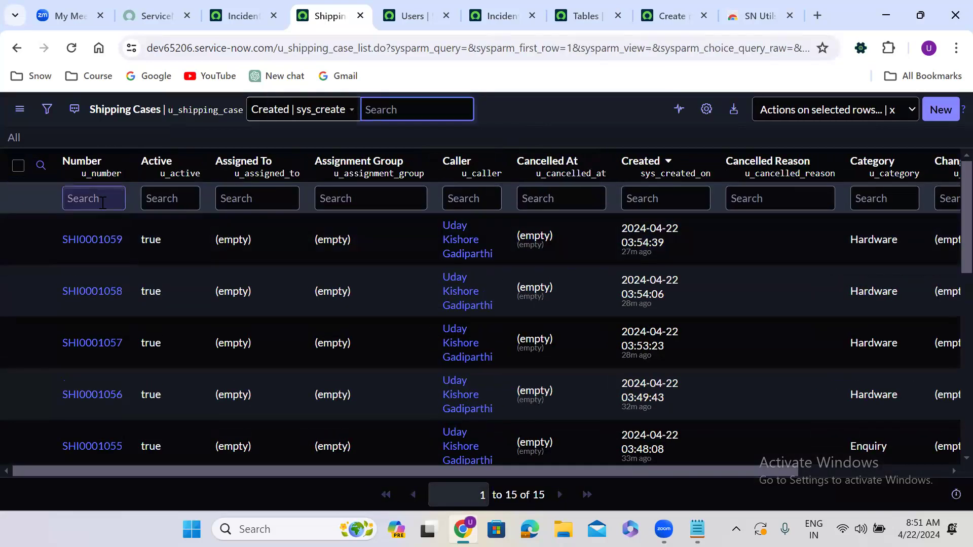
click(103, 201)
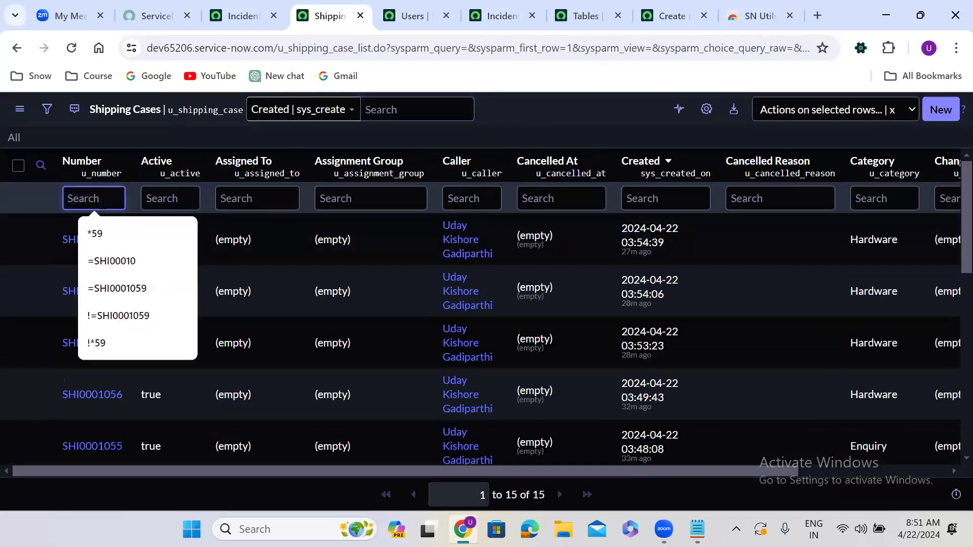
text(%)
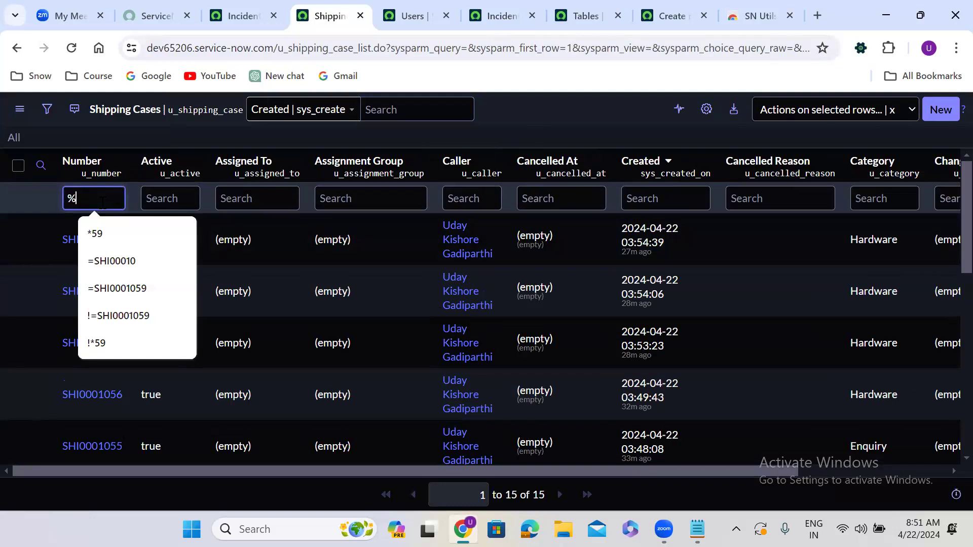
text(59)
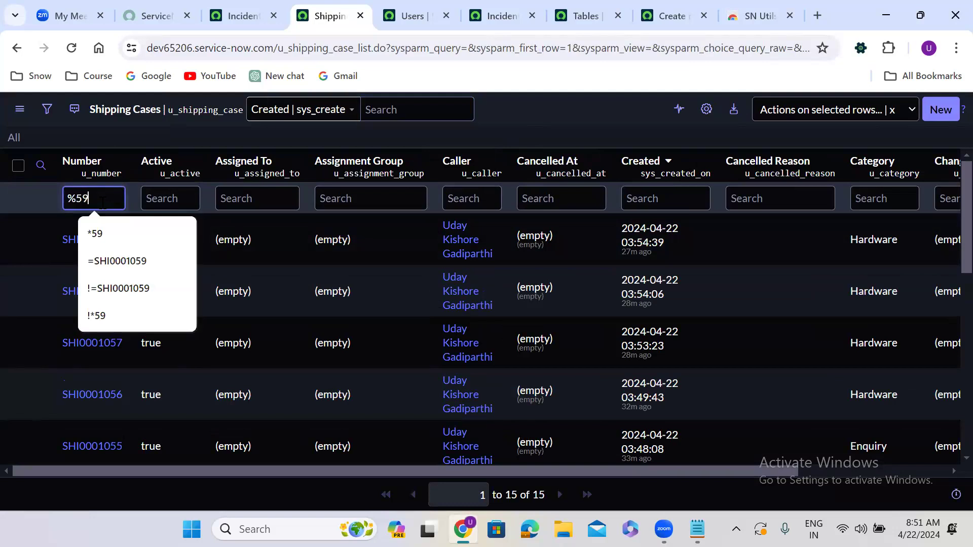
key(Return)
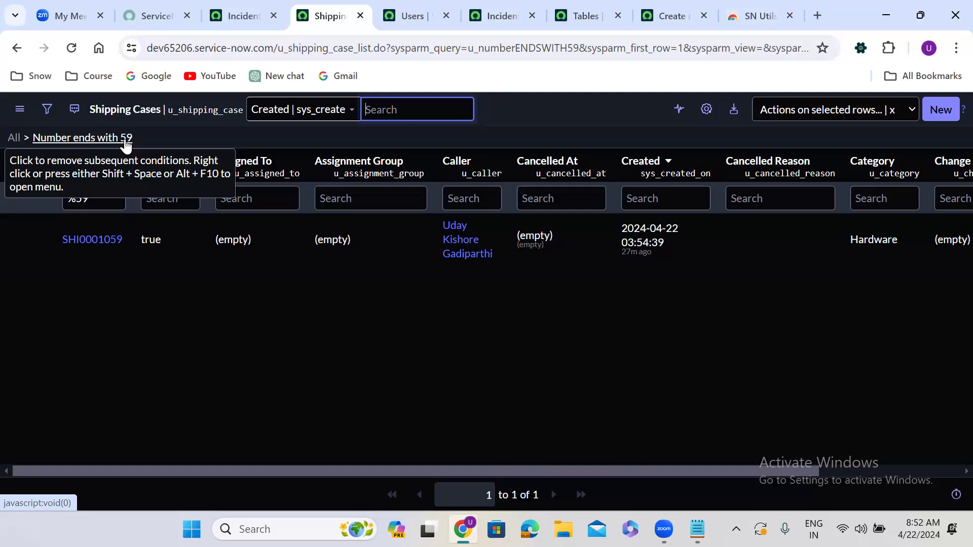
Open the filter builder to review the Number ends with 59 condition, then delete it and run the empty filter.
click(46, 110)
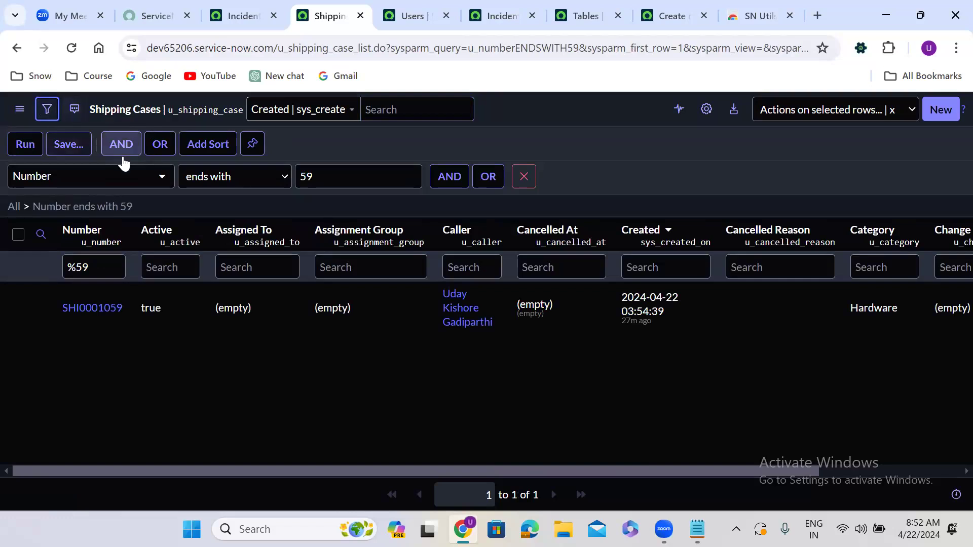
click(222, 184)
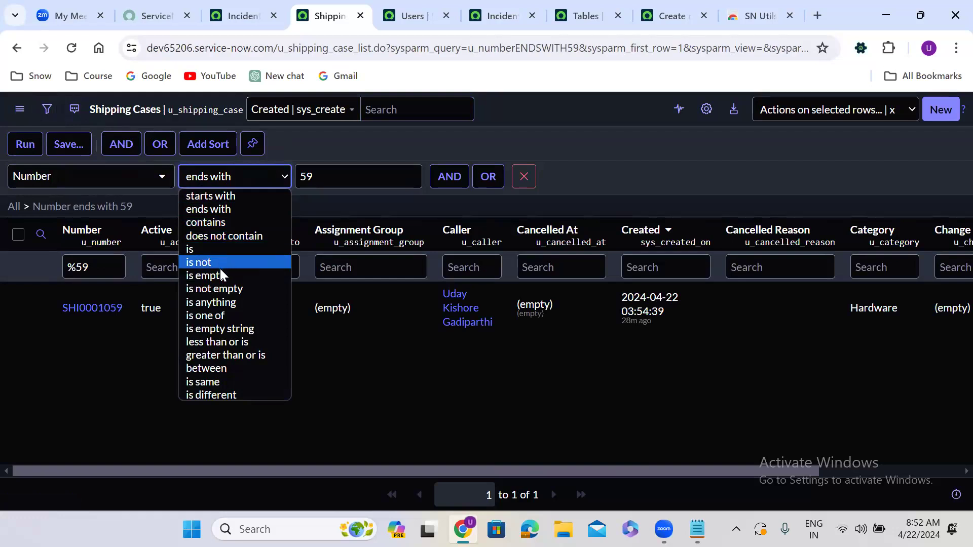
click(566, 146)
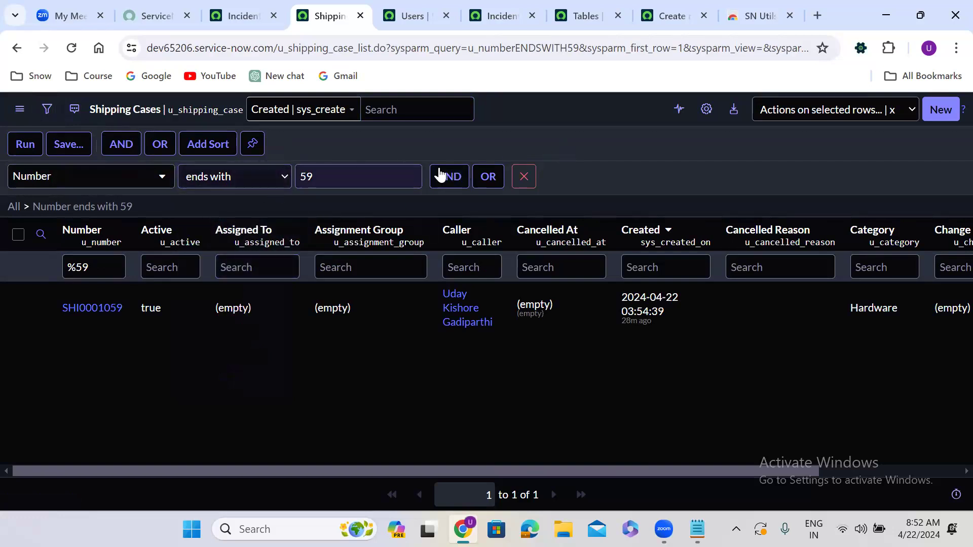
click(522, 178)
click(23, 145)
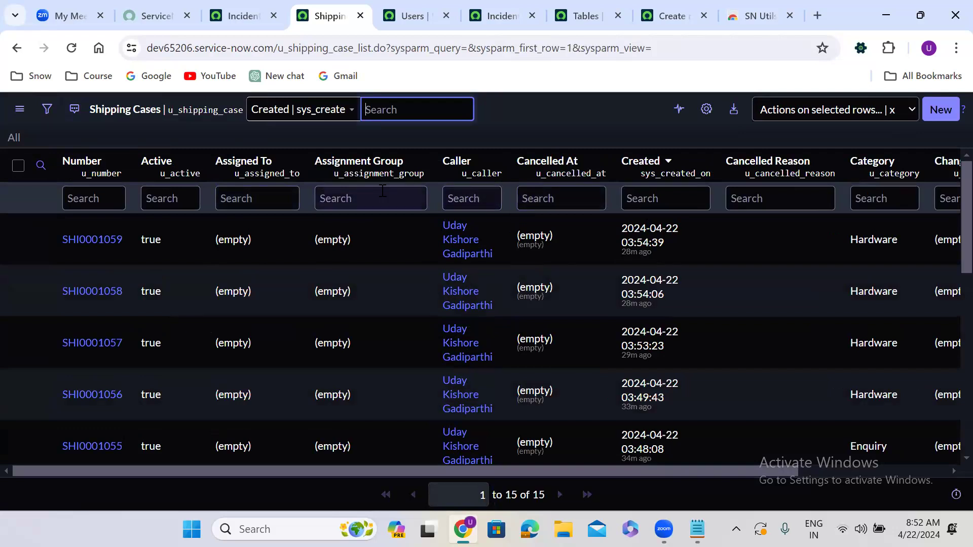
Search the Assignment Group column for =NULL and run the search.
click(352, 190)
text(=)
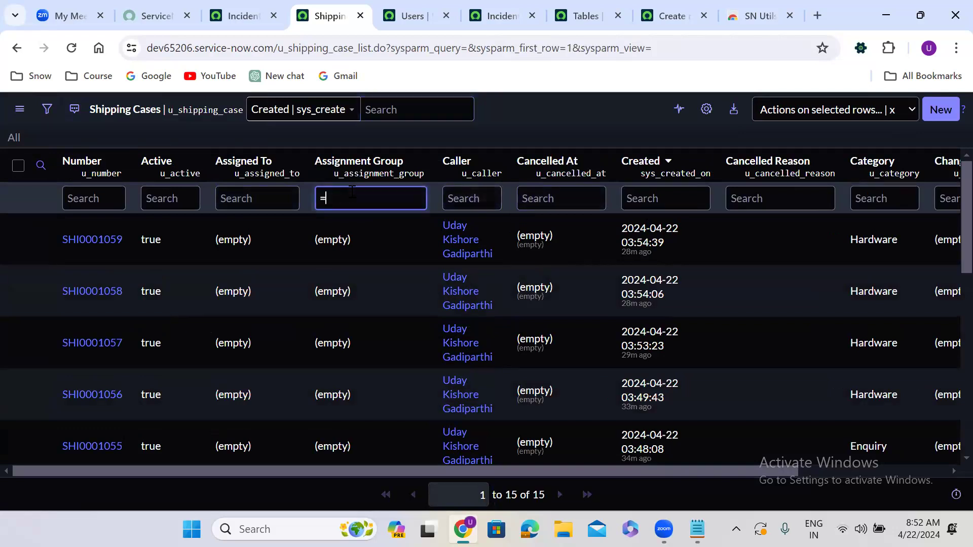
text(NULL)
key(Return)
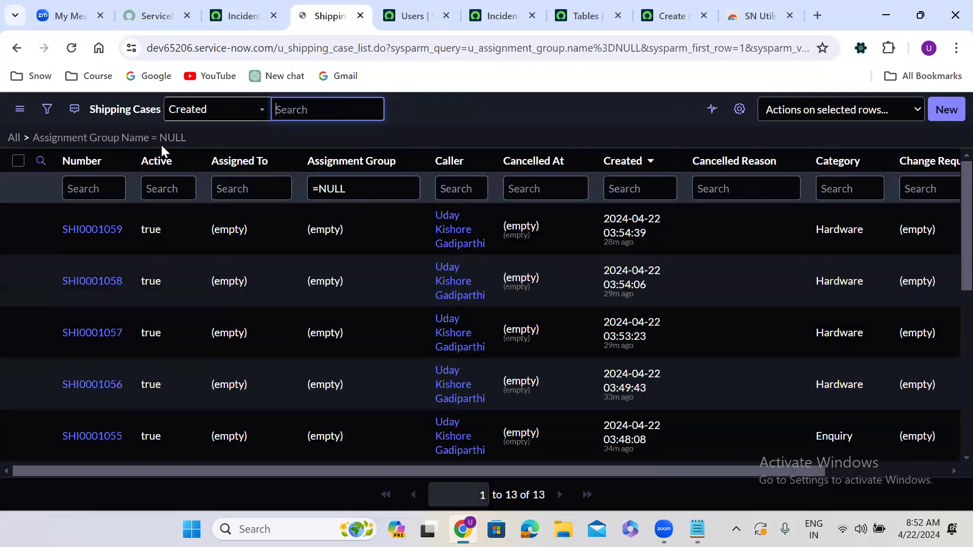
Change the Assignment Group condition's operator to is empty in the filter builder and run it.
click(44, 109)
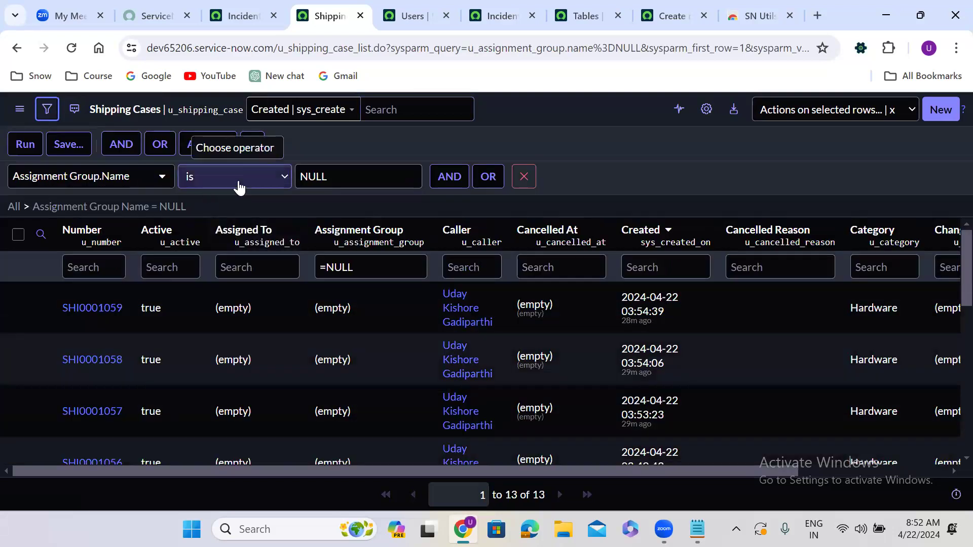
click(238, 183)
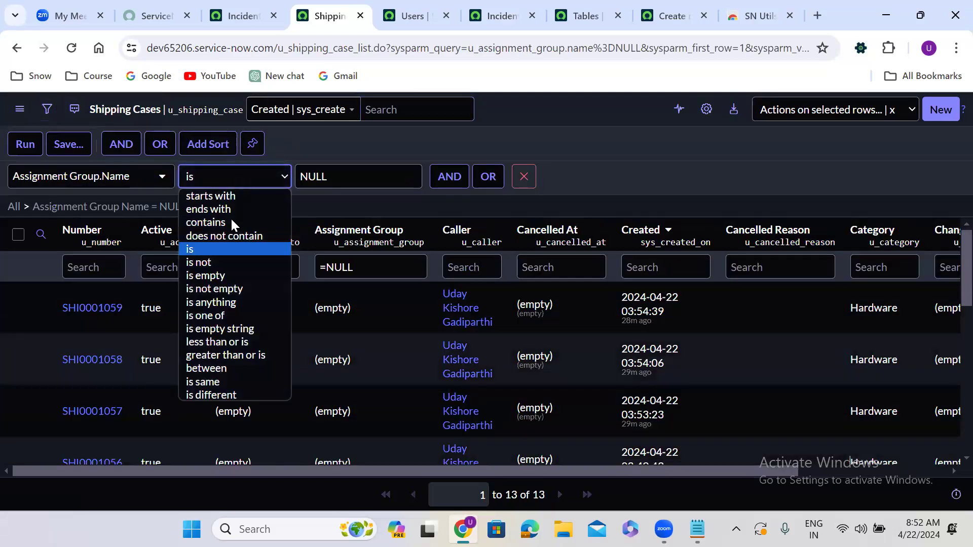
click(219, 282)
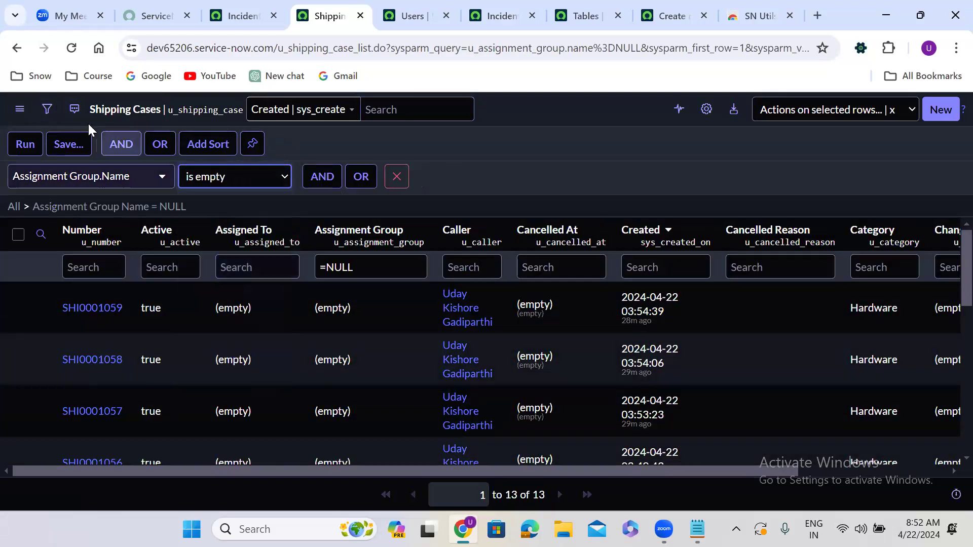
click(37, 146)
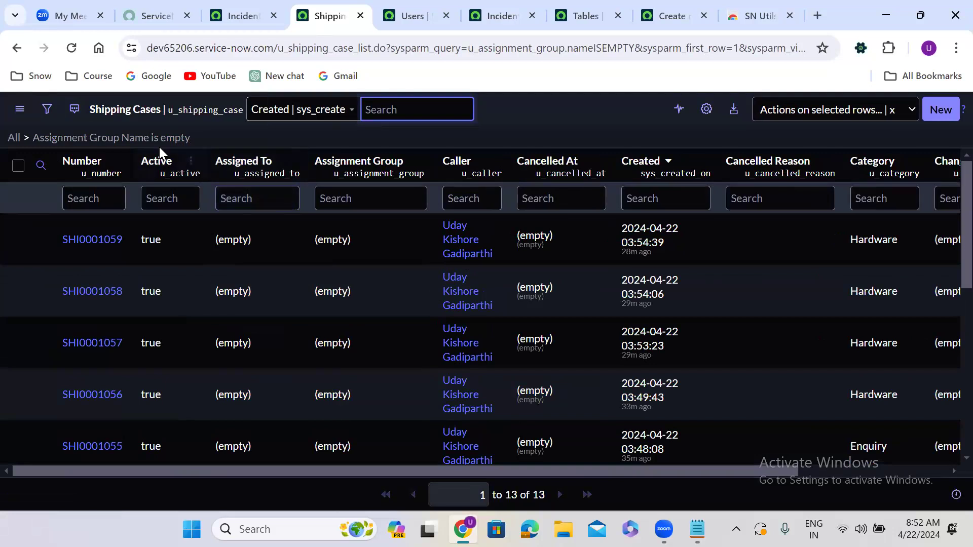
Rebuild the filter condition as Assignment Group is empty, choosing the field by searching for it, and run it.
click(45, 114)
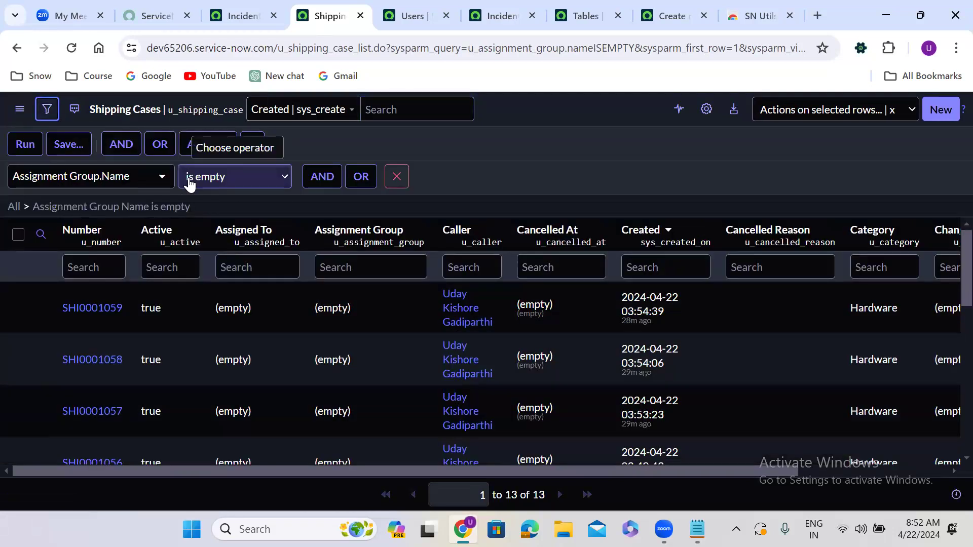
click(396, 176)
click(50, 176)
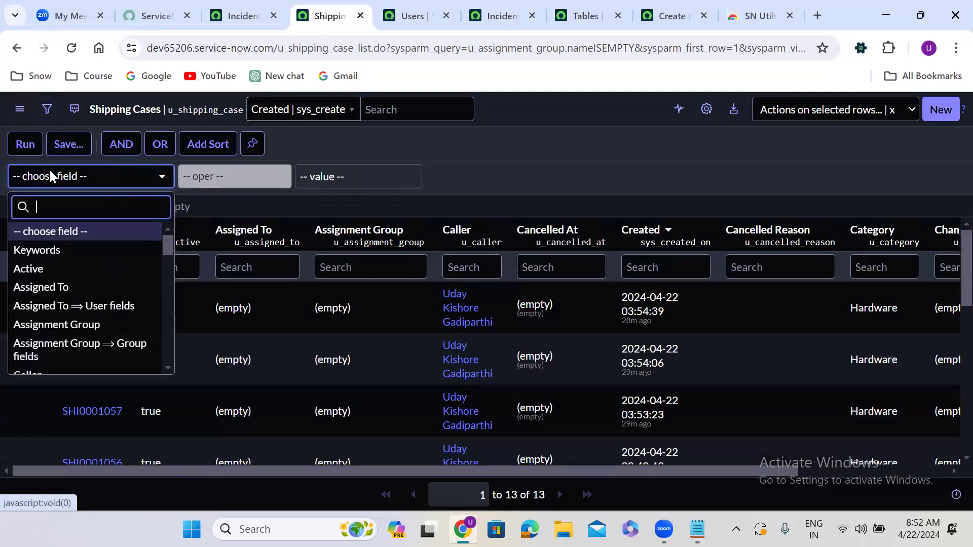
text(ass)
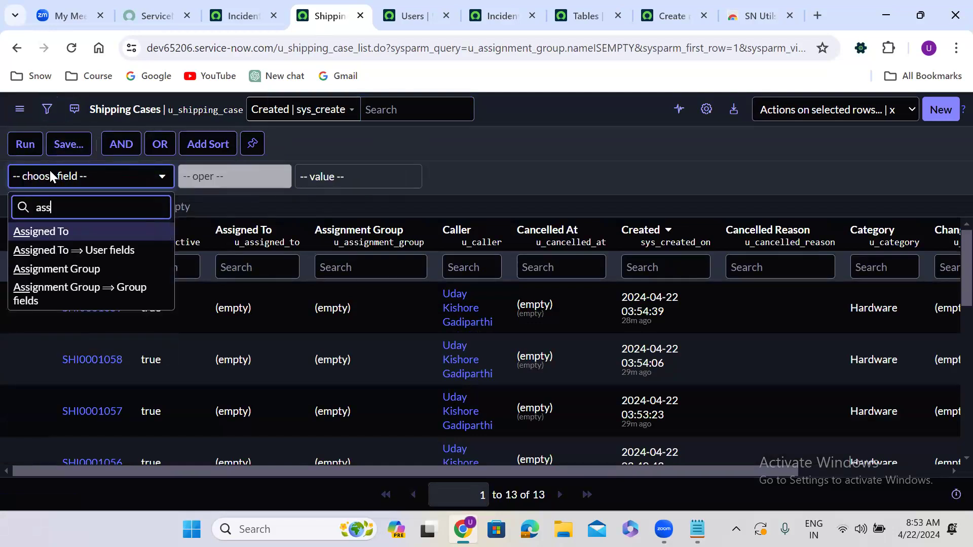
click(41, 269)
click(231, 176)
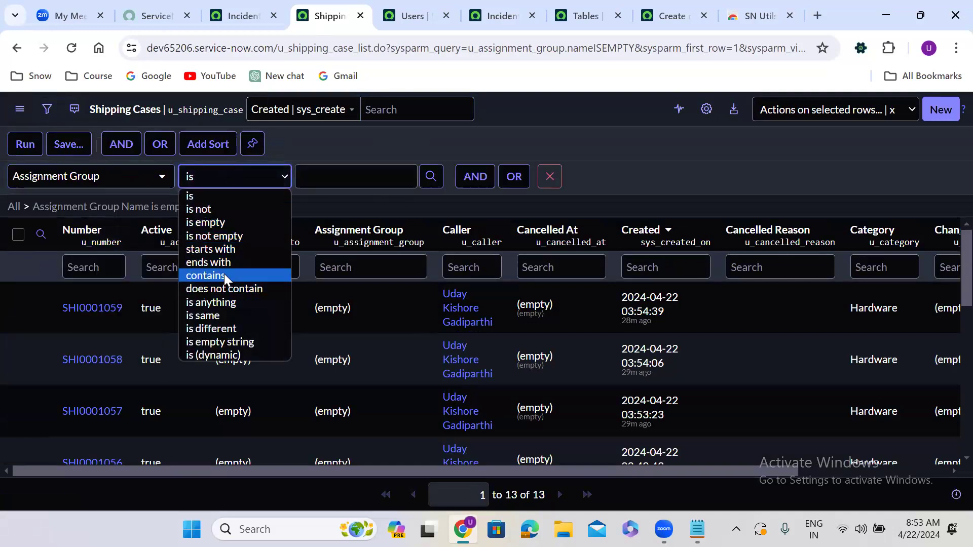
click(217, 223)
click(27, 152)
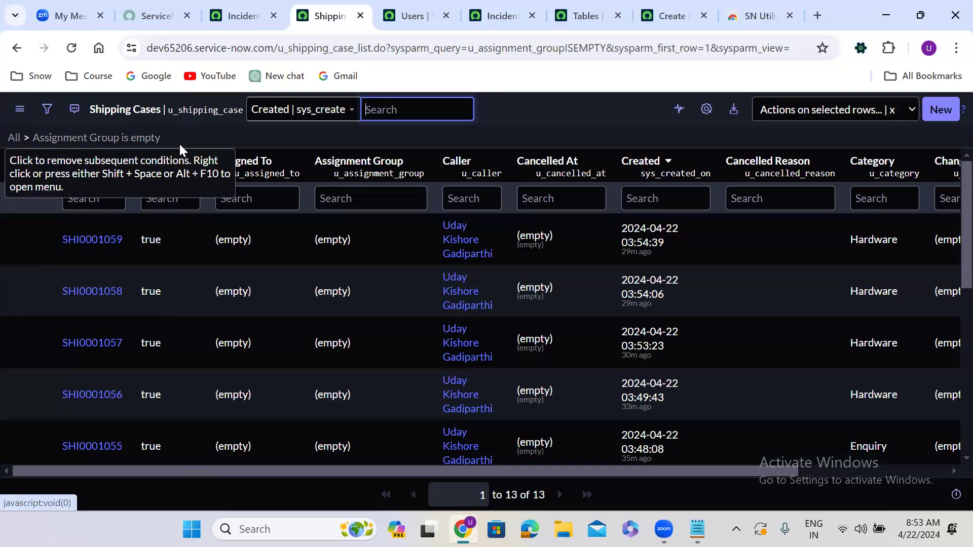
Reset the filter and enter =NULL again in the Assignment Group column search.
click(14, 144)
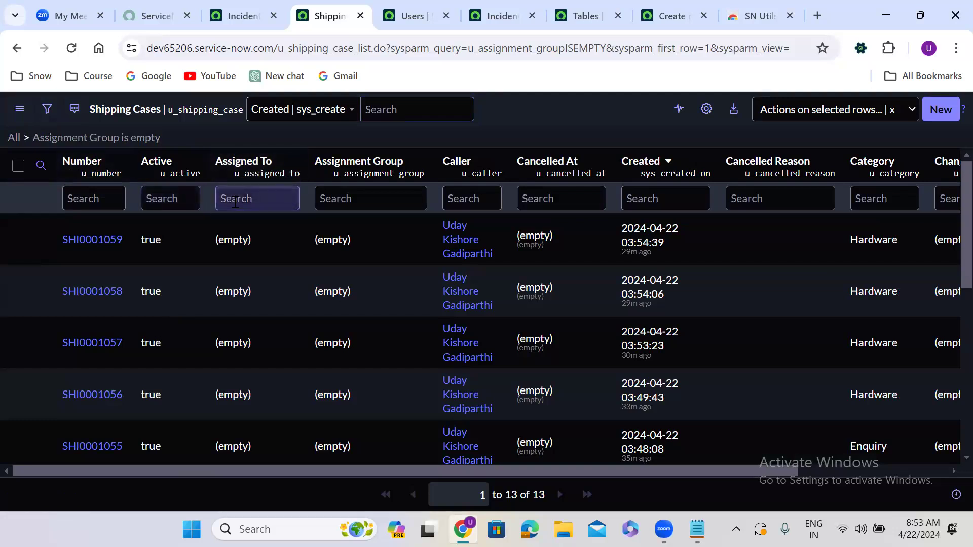
click(334, 198)
text(=NULL)
key(Return)
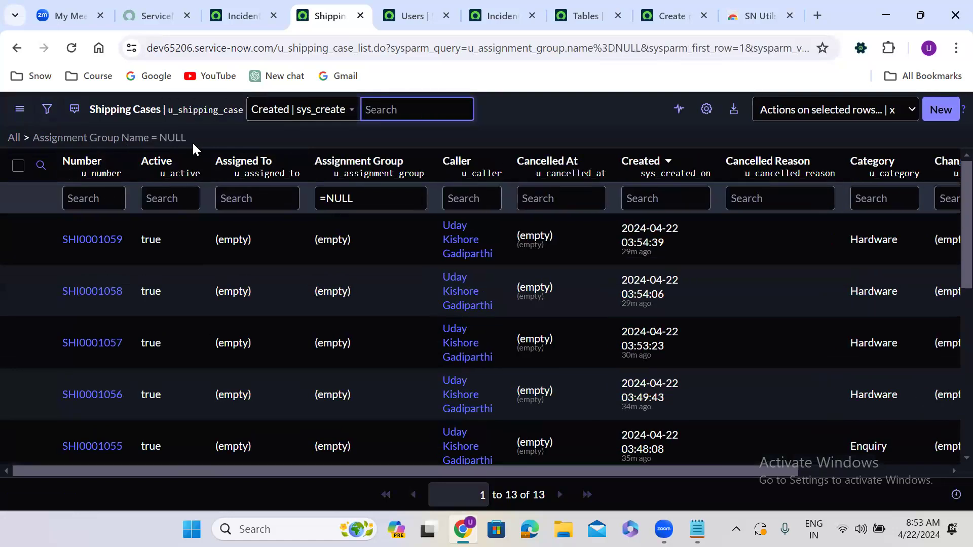
Change the Assignment Group search to !=NULL to list cases that have a group.
click(321, 200)
text(!)
key(Return)
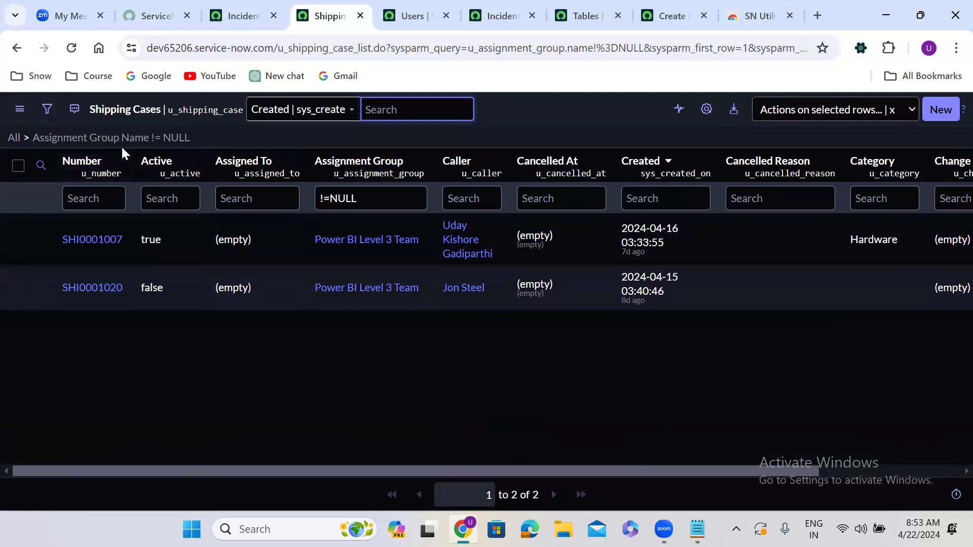
Review the Assignment Group is not NULL condition in the filter builder, then remove it and run the filter with no conditions.
click(45, 112)
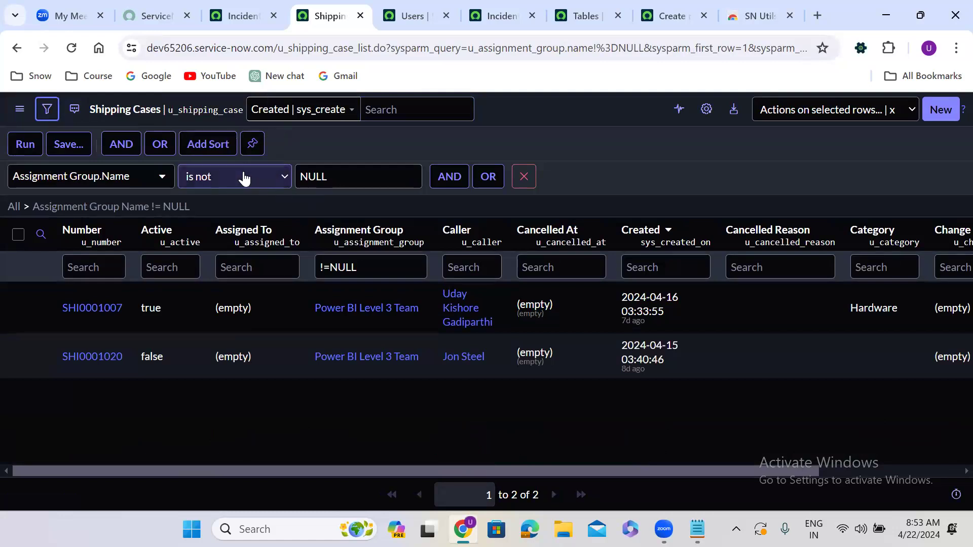
click(244, 178)
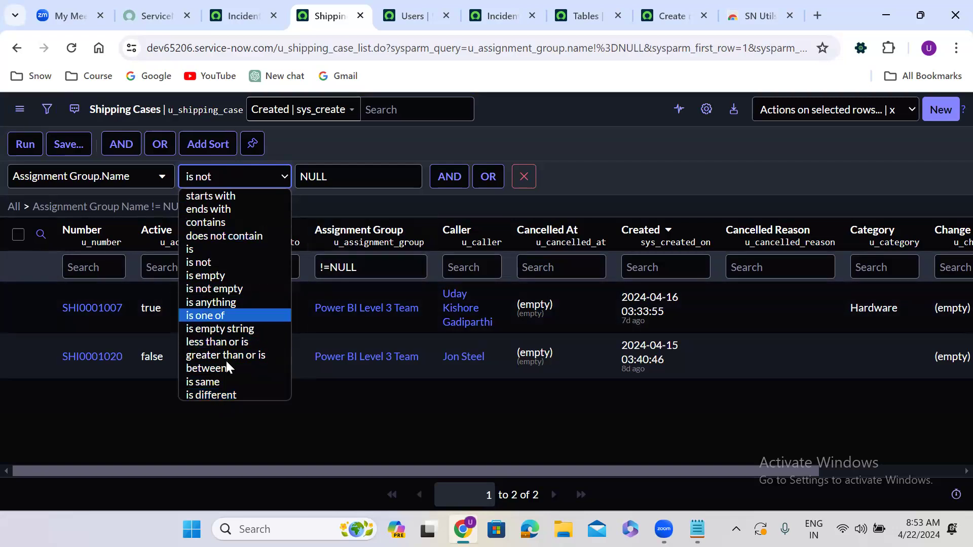
click(544, 141)
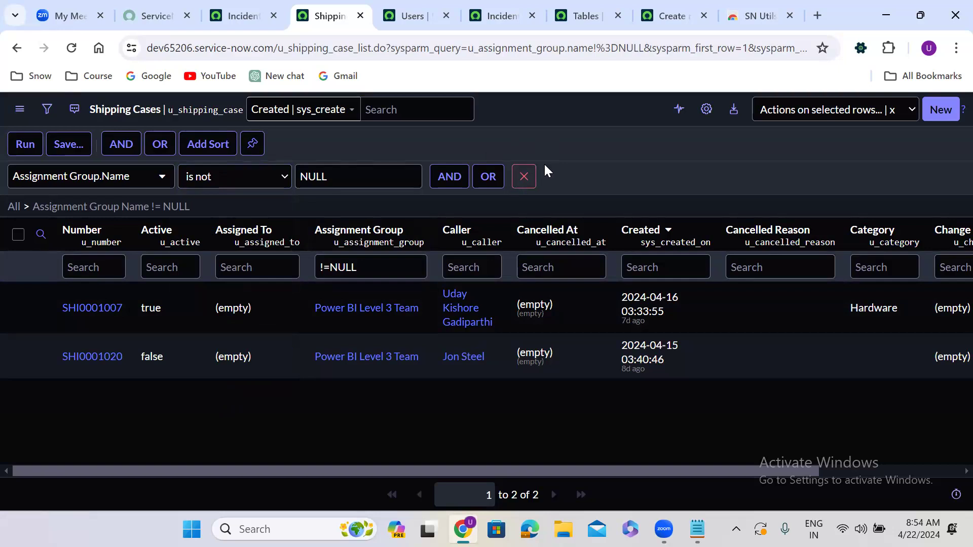
click(523, 176)
click(22, 145)
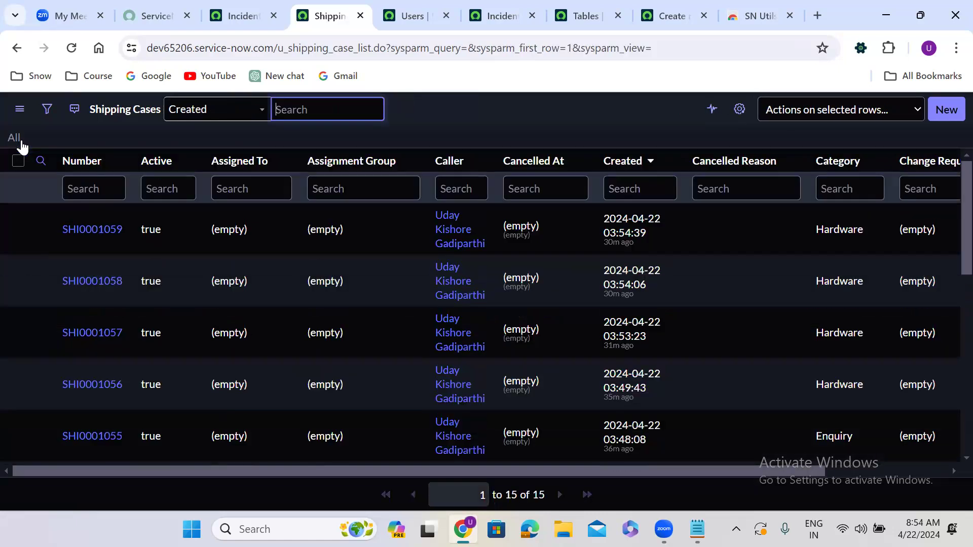
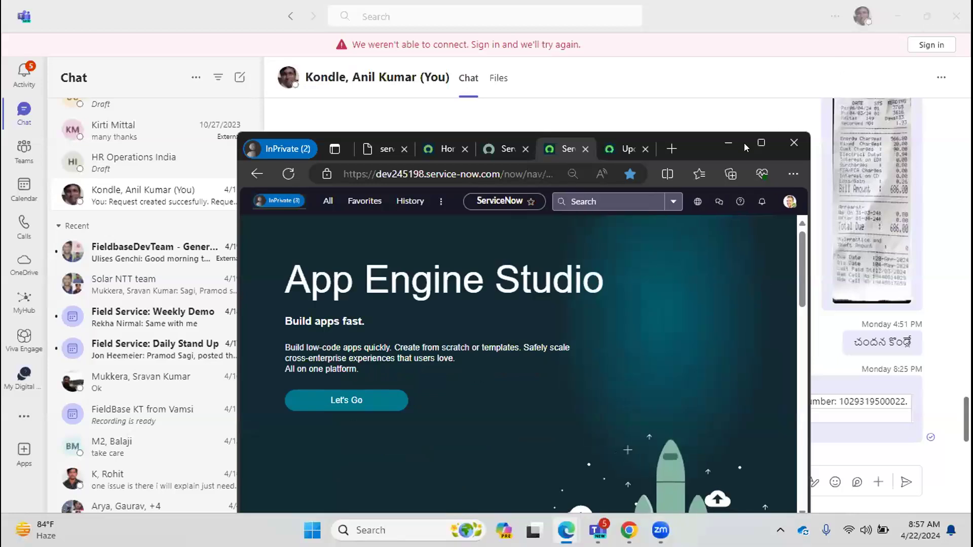
Review the Update Sets list in the other instance's browser window, then switch back to the Chrome instance.
click(616, 151)
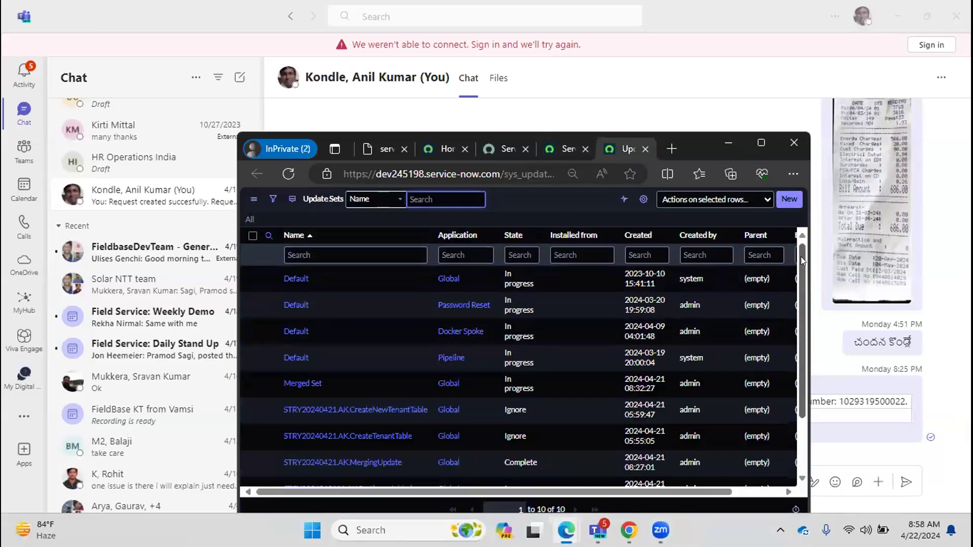
drag(801, 269, 799, 337)
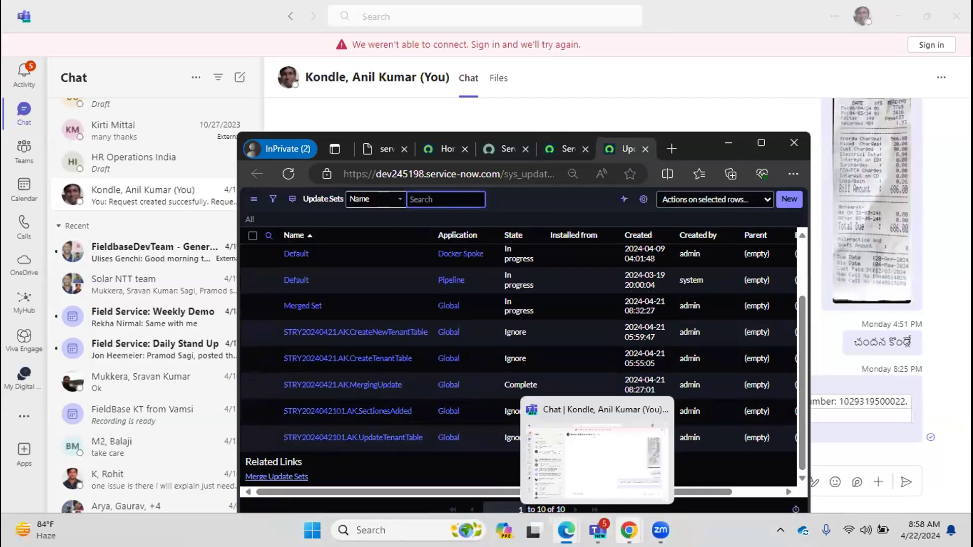
mouse_move(629, 530)
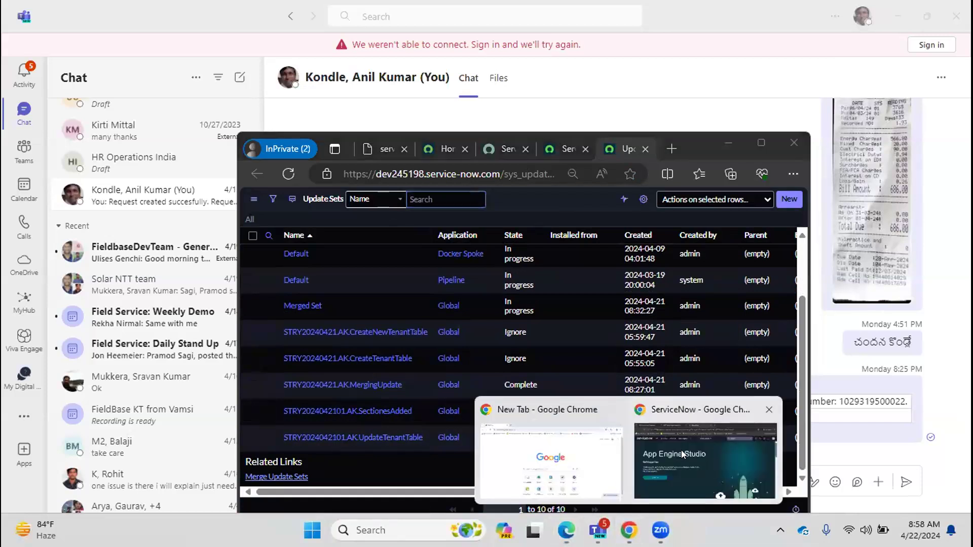
click(657, 413)
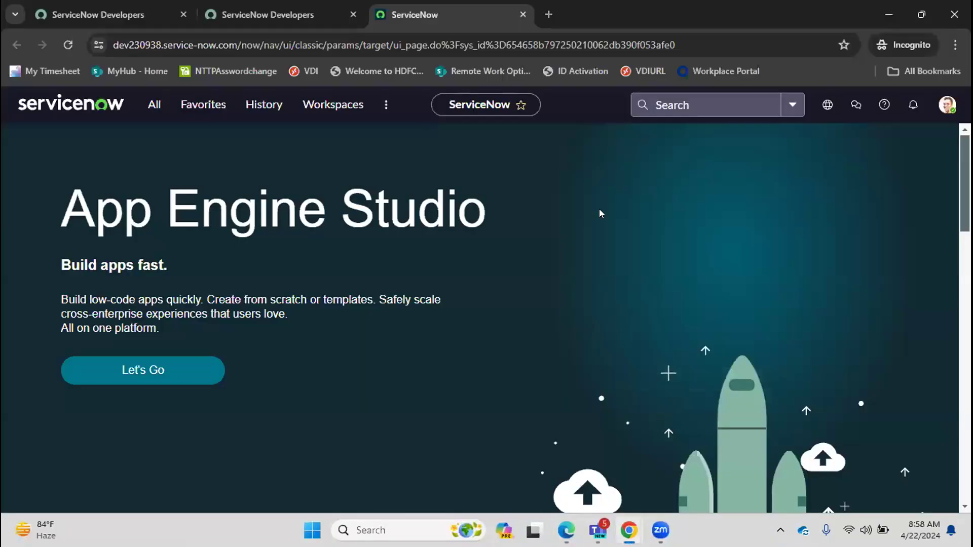
Open Update Sources by filtering the navigator for update, and start a new Remote Instance record.
click(154, 104)
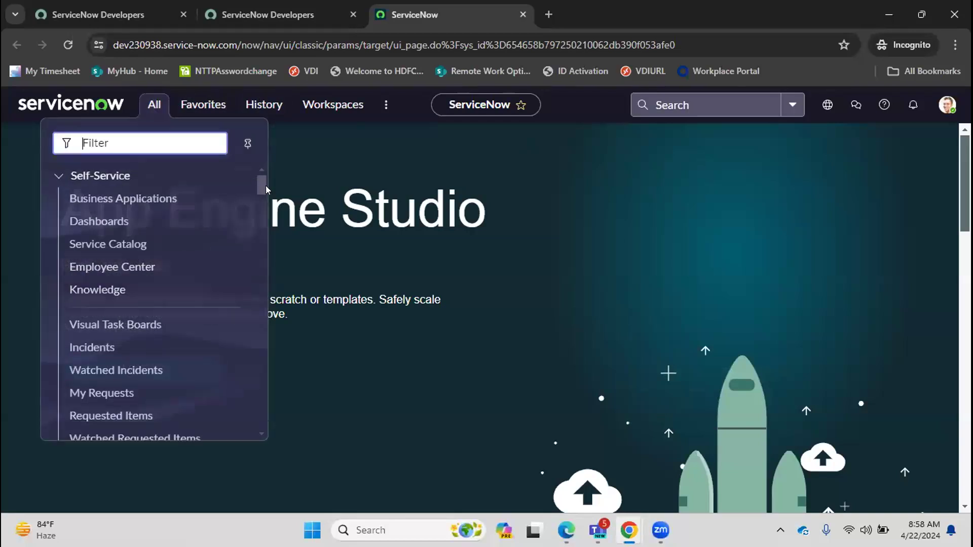
drag(255, 178, 246, 194)
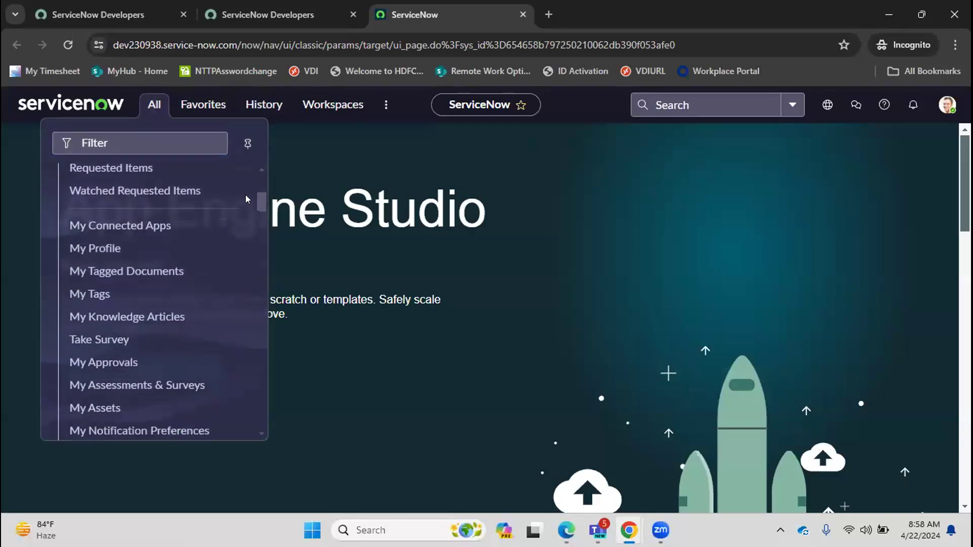
click(116, 136)
text(cl)
key(BackSpace)
key(BackSpace)
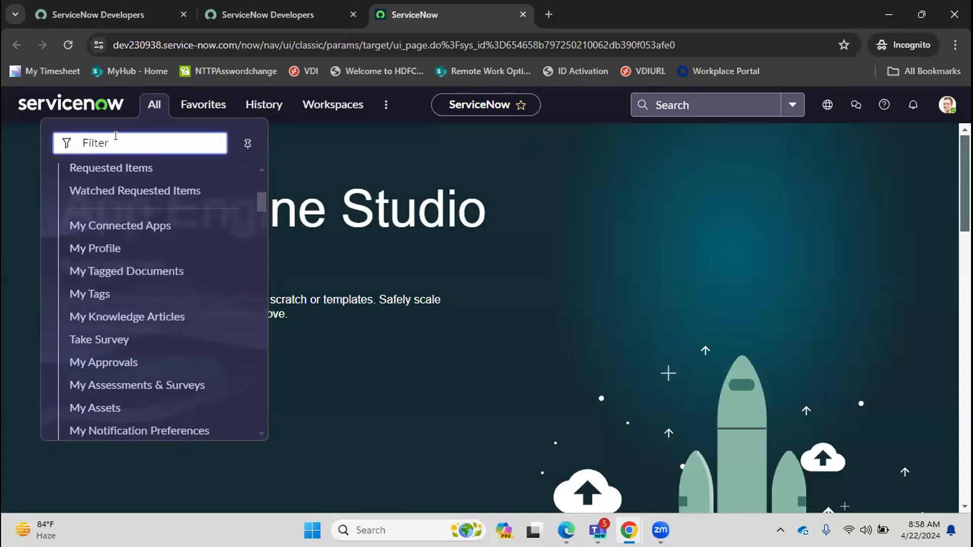
text(update)
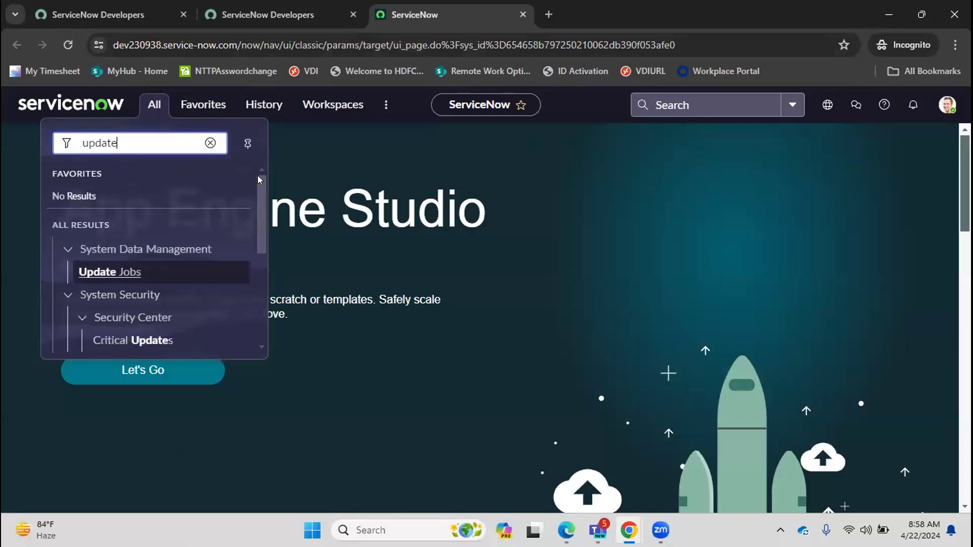
drag(258, 184, 258, 216)
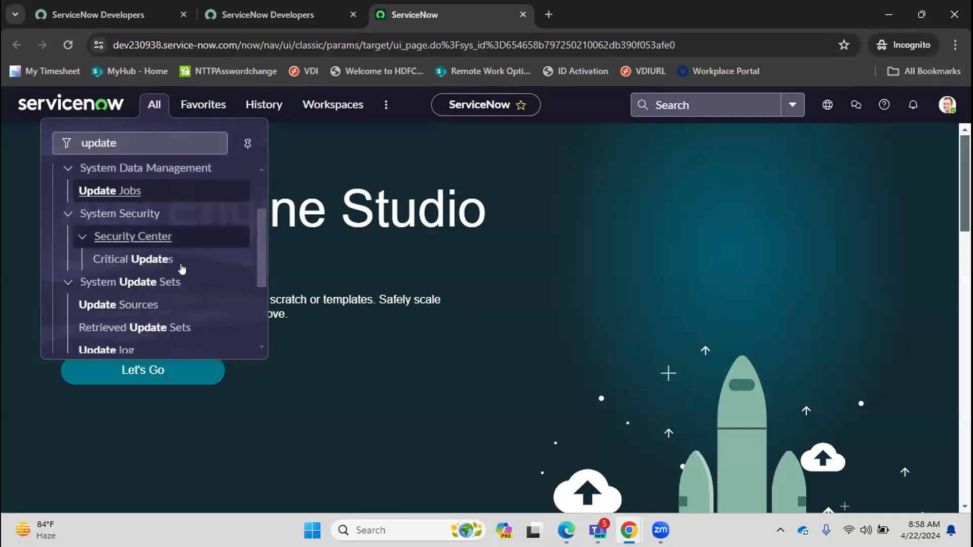
click(144, 309)
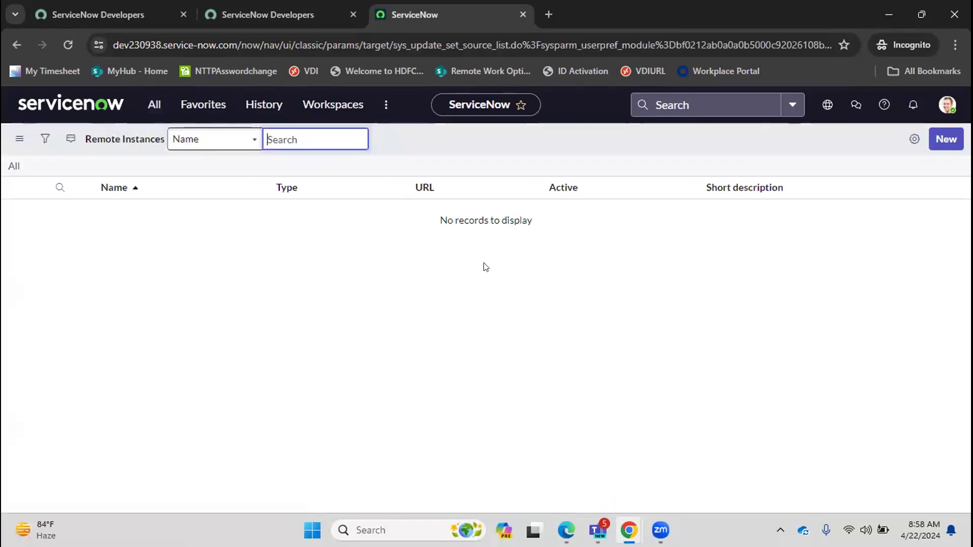
click(955, 143)
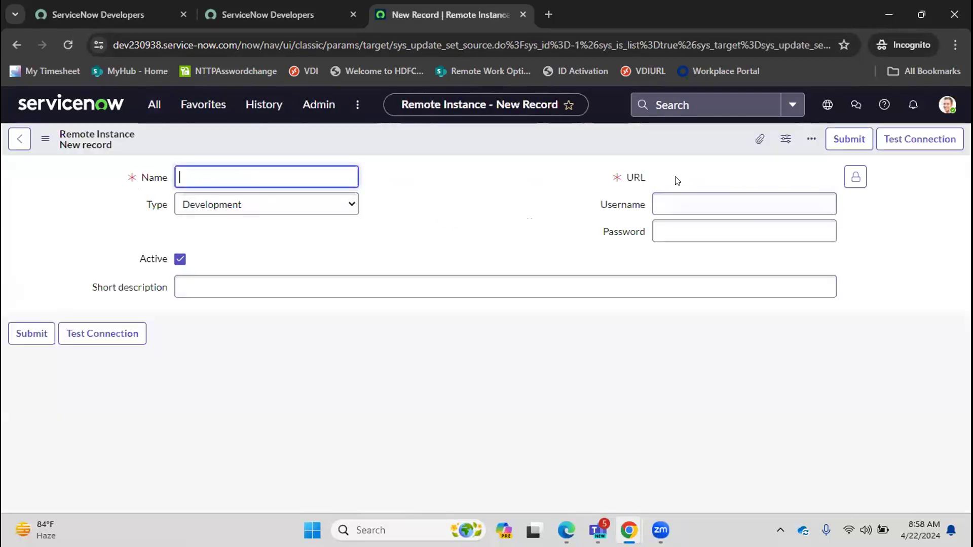
In the developer portal's account menu, open Manage instance password and select the instance password, then return to the form.
mouse_move(566, 530)
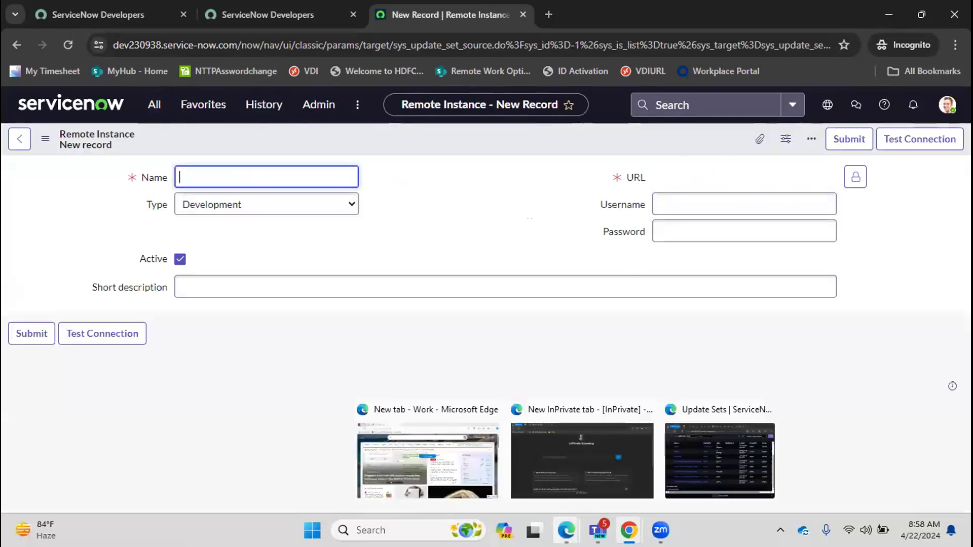
click(674, 449)
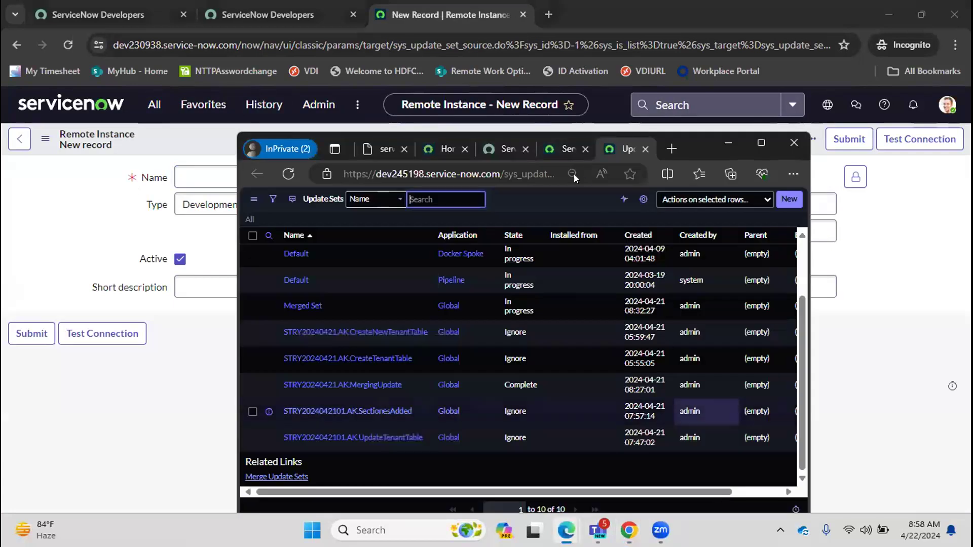
click(556, 152)
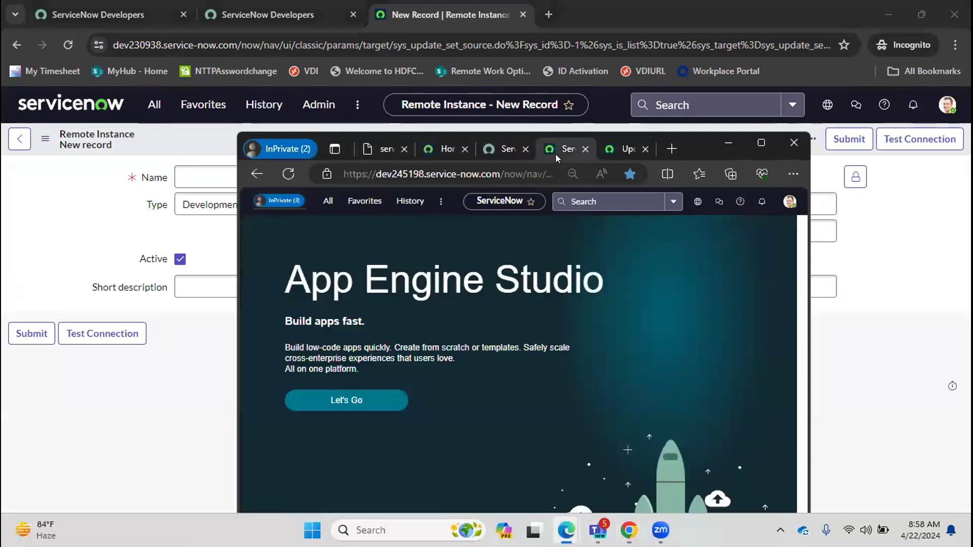
click(496, 147)
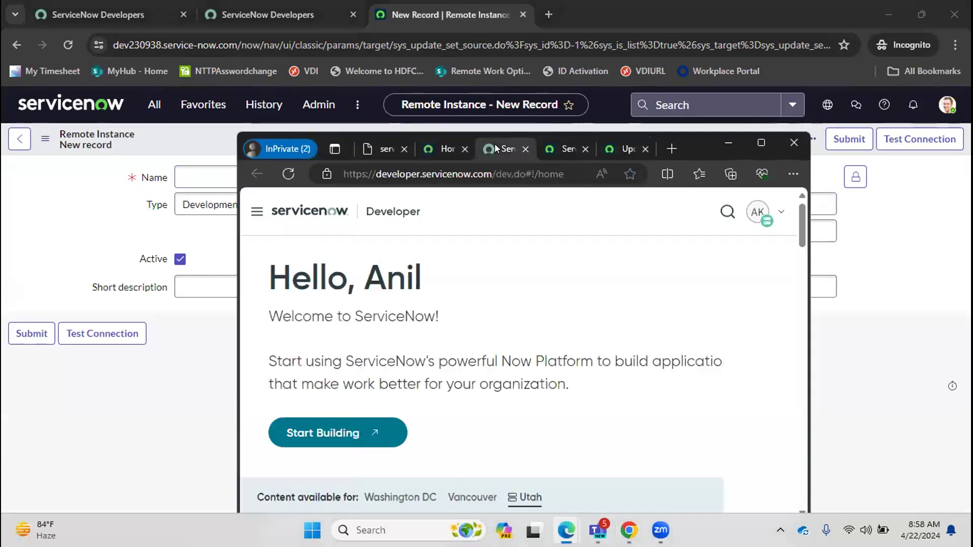
click(775, 213)
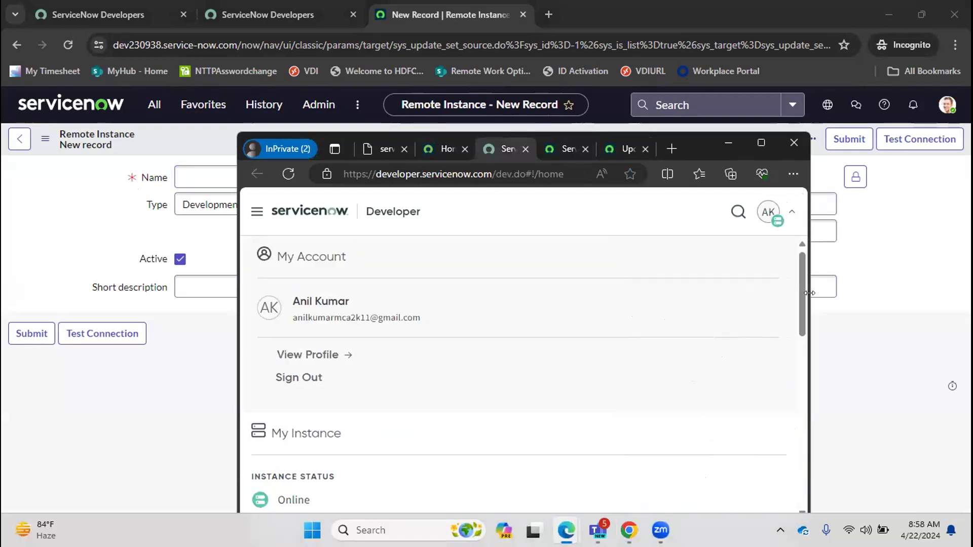
drag(809, 293, 966, 293)
drag(858, 141, 777, 120)
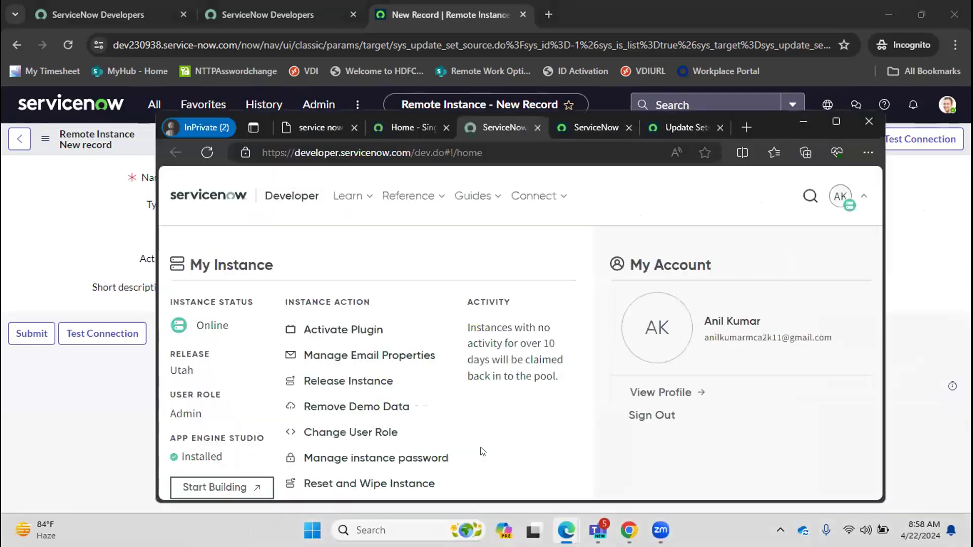
click(414, 458)
drag(880, 375, 870, 300)
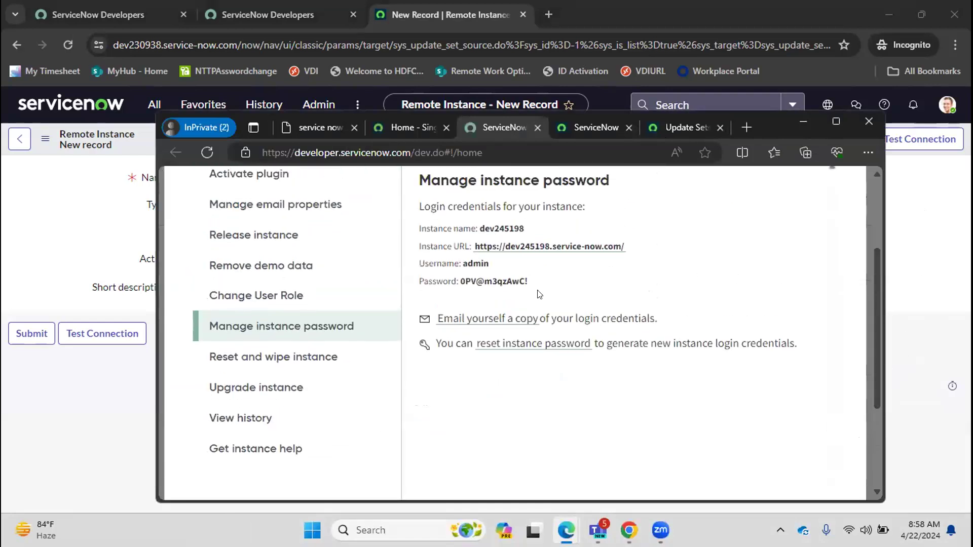
drag(527, 283, 457, 283)
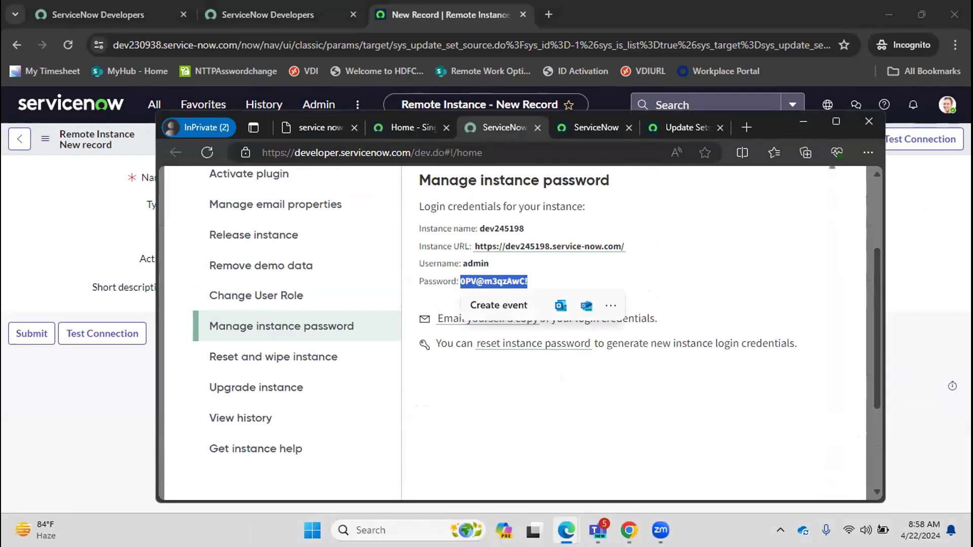
mouse_move(629, 530)
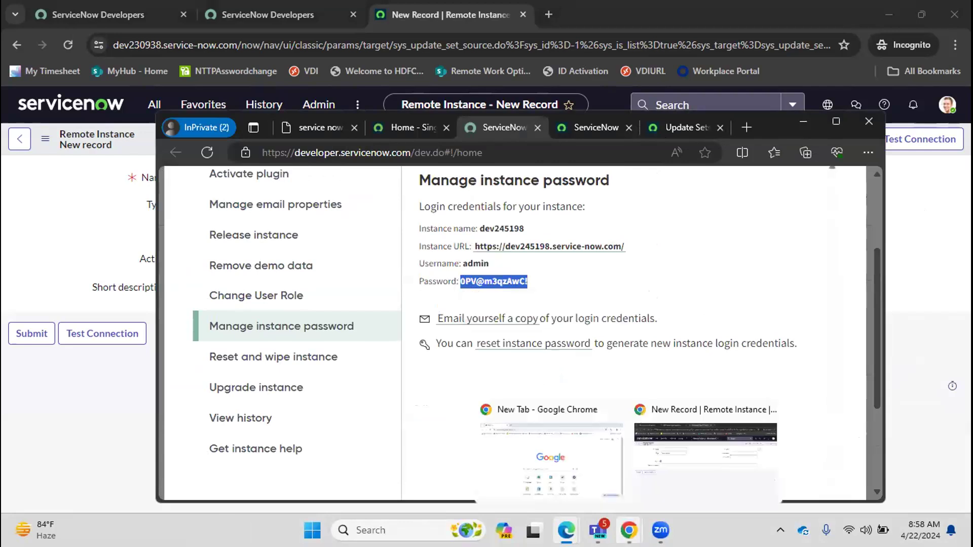
click(666, 494)
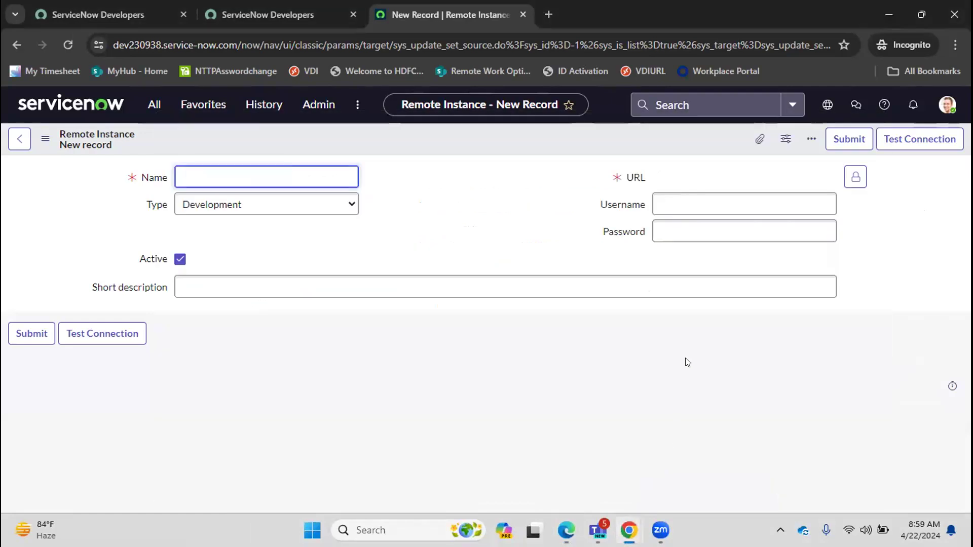
mouse_move(598, 530)
mouse_move(629, 530)
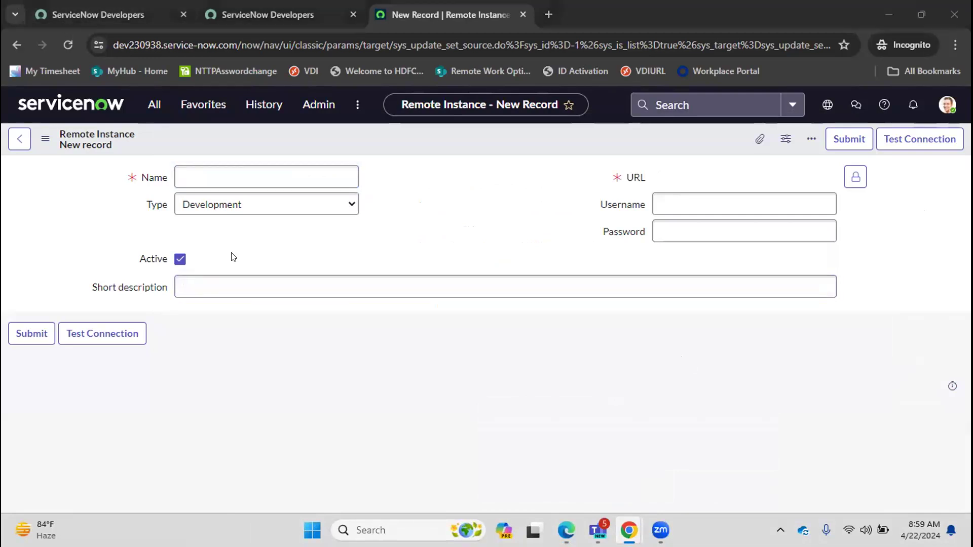
click(387, 452)
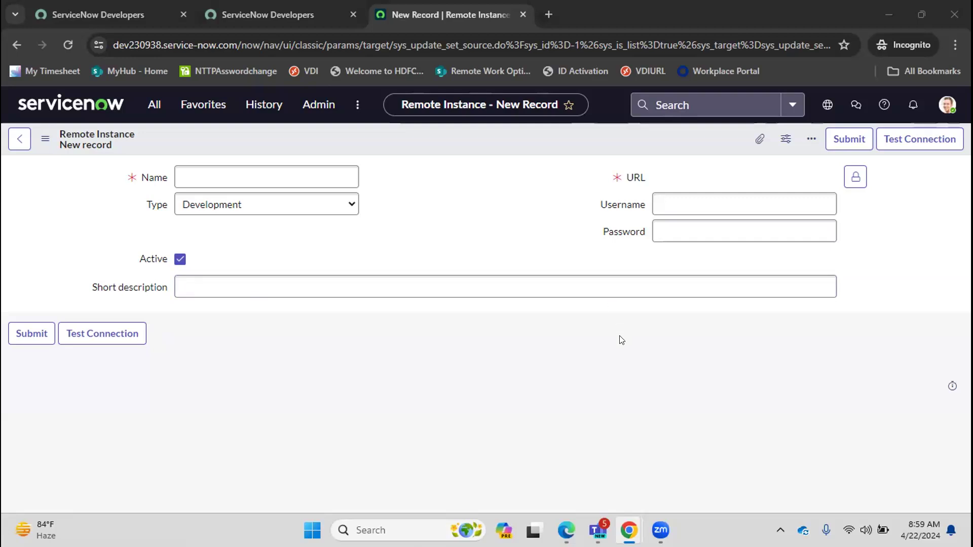
click(681, 202)
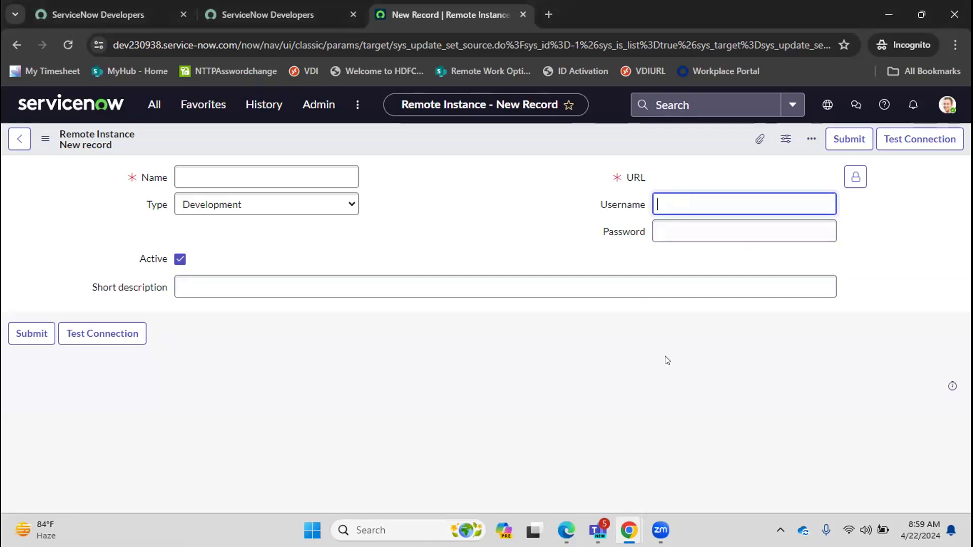
Reset the instance password from the developer portal's Manage instance password page.
click(566, 530)
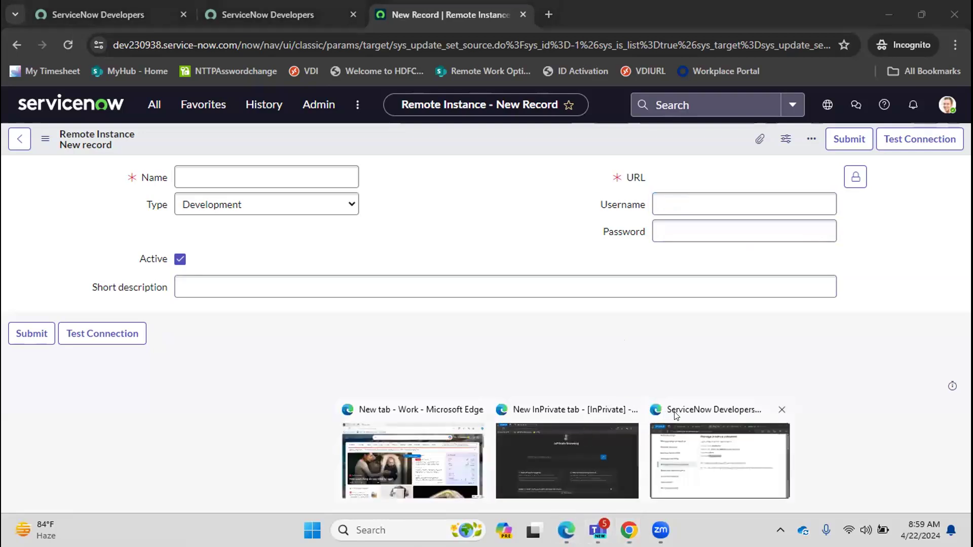
click(675, 415)
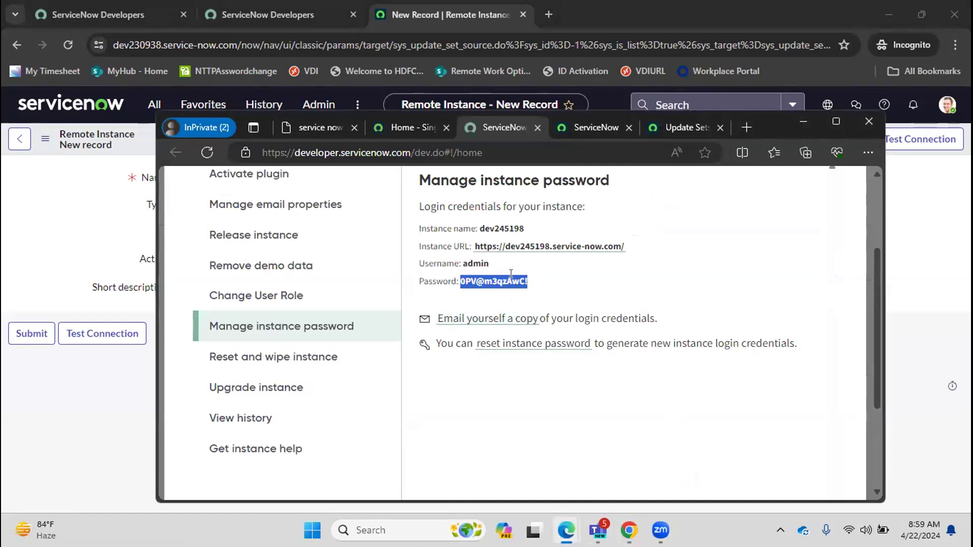
click(894, 243)
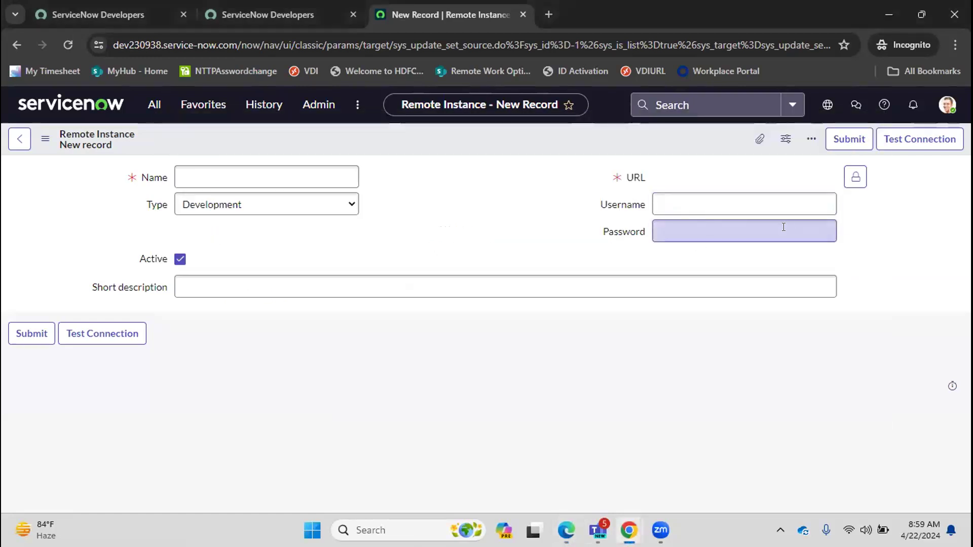
click(695, 224)
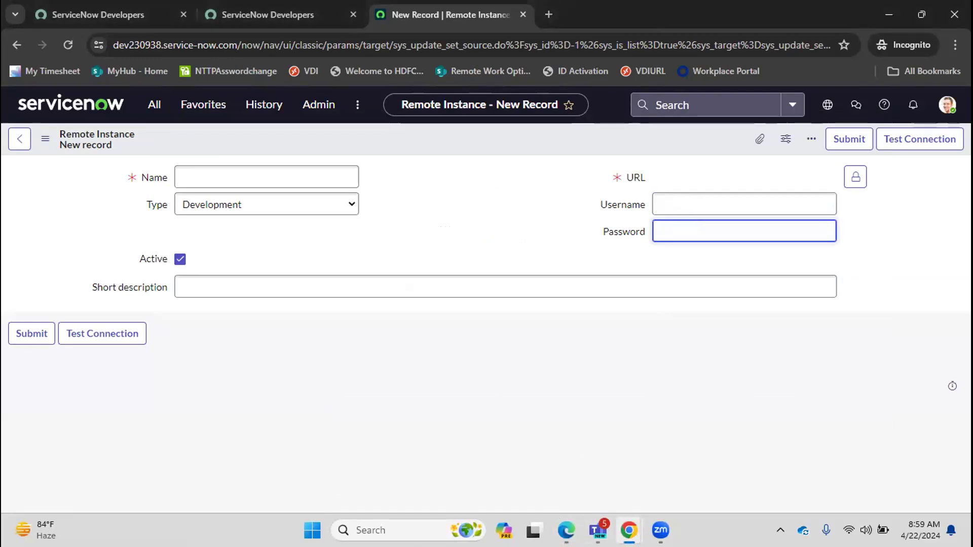
mouse_move(566, 530)
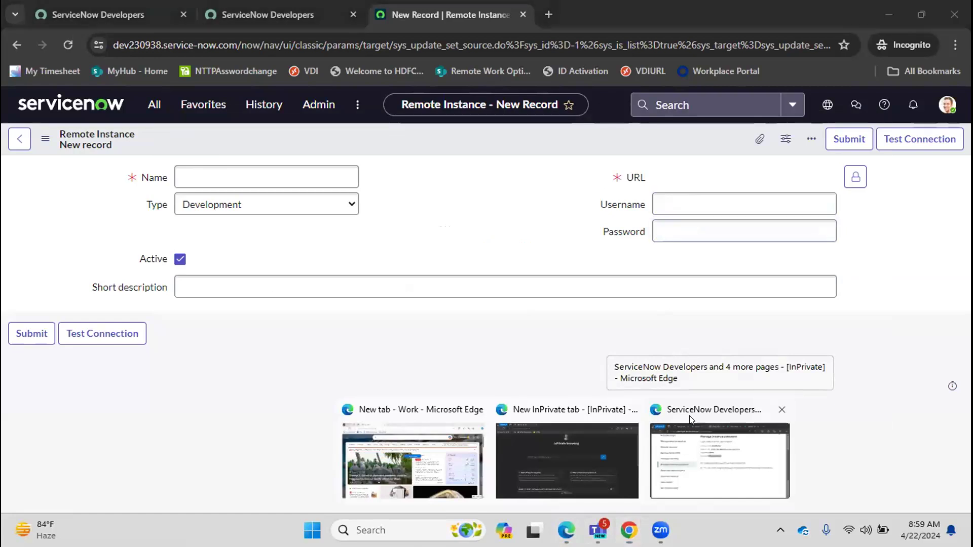
click(690, 418)
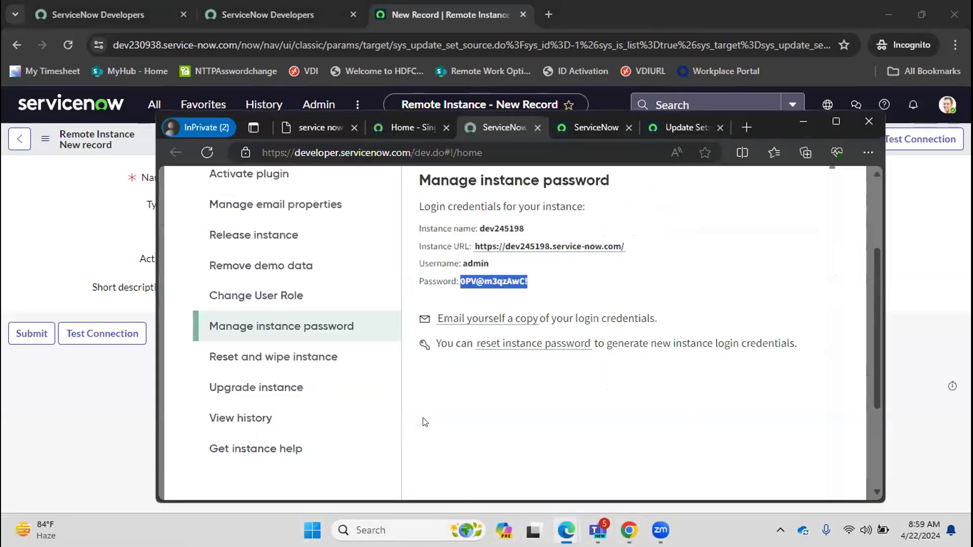
click(425, 419)
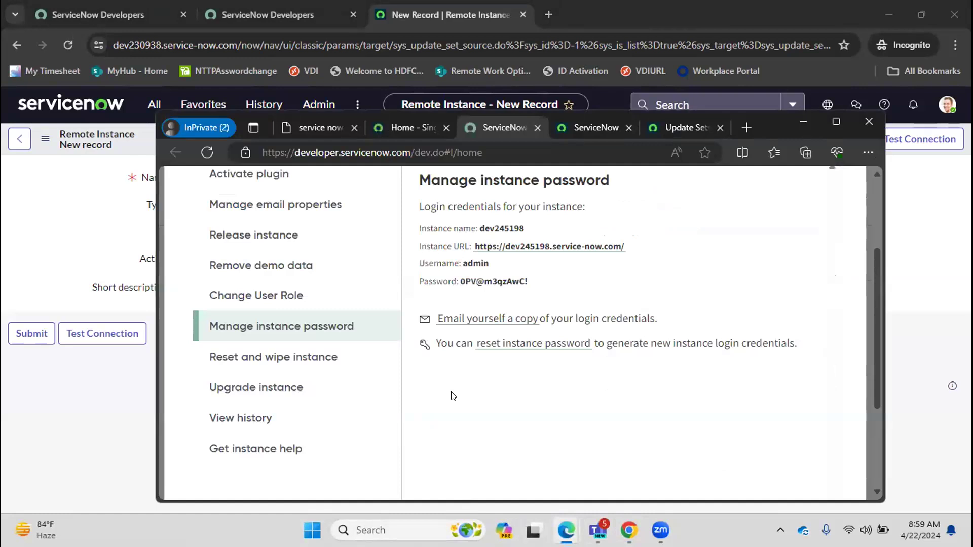
click(525, 348)
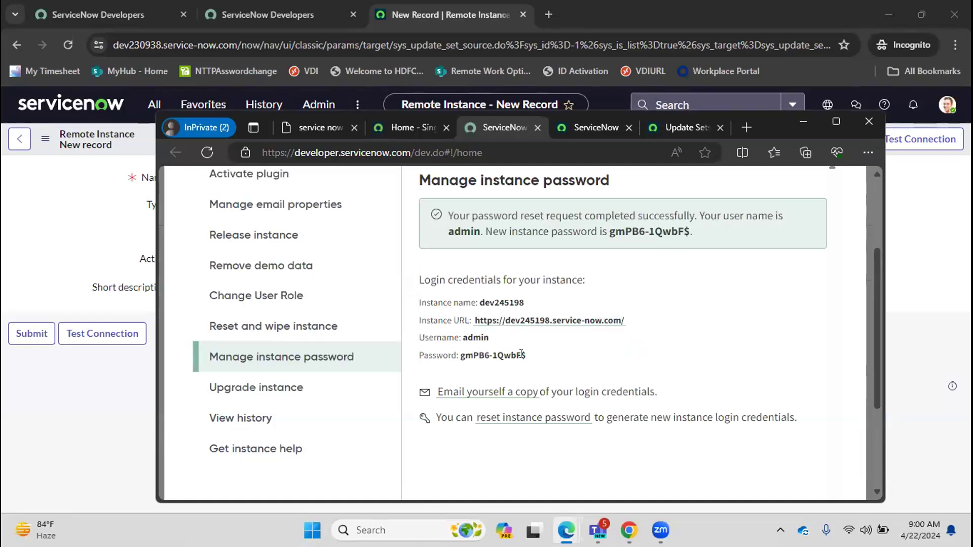
Copy the new instance password and paste it into the remote instance's Password field.
drag(526, 358, 459, 353)
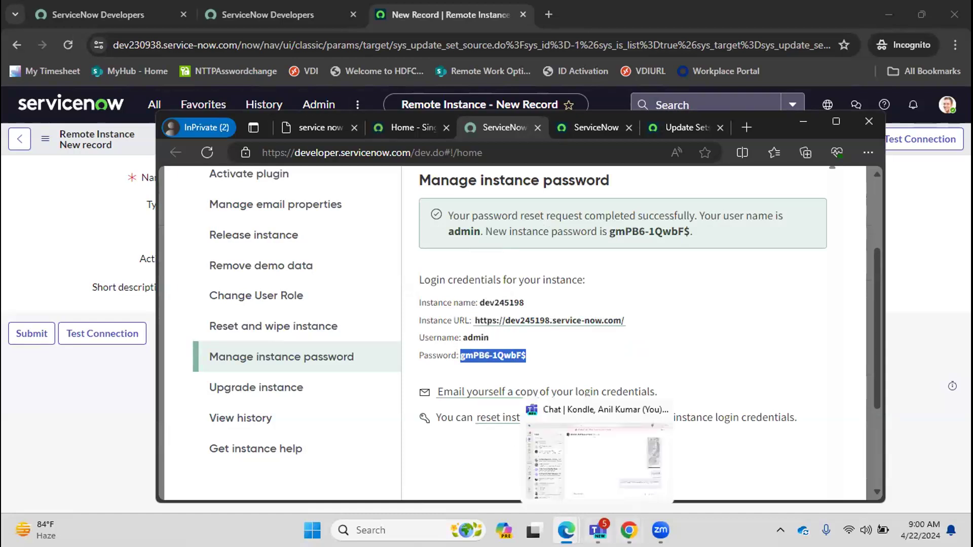
mouse_move(629, 530)
click(677, 428)
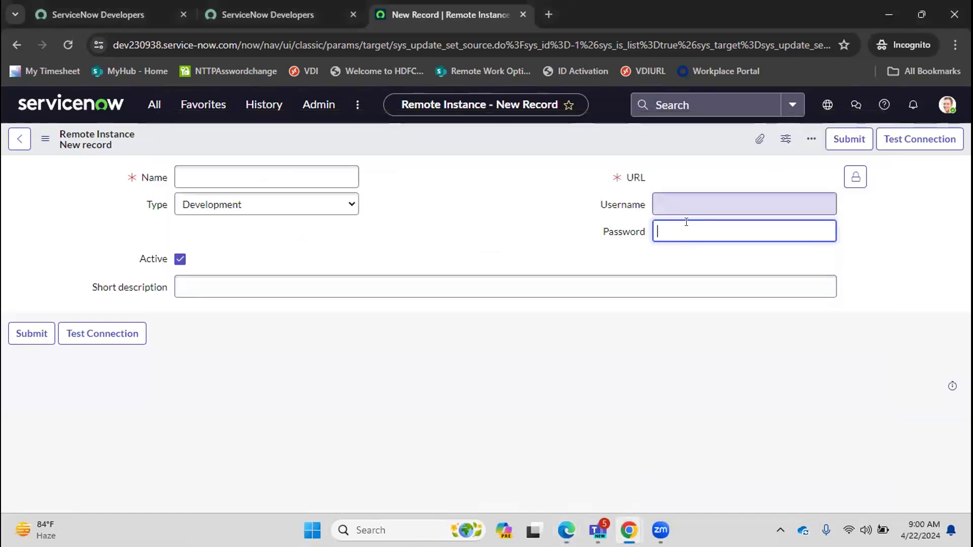
key(ctrl+v)
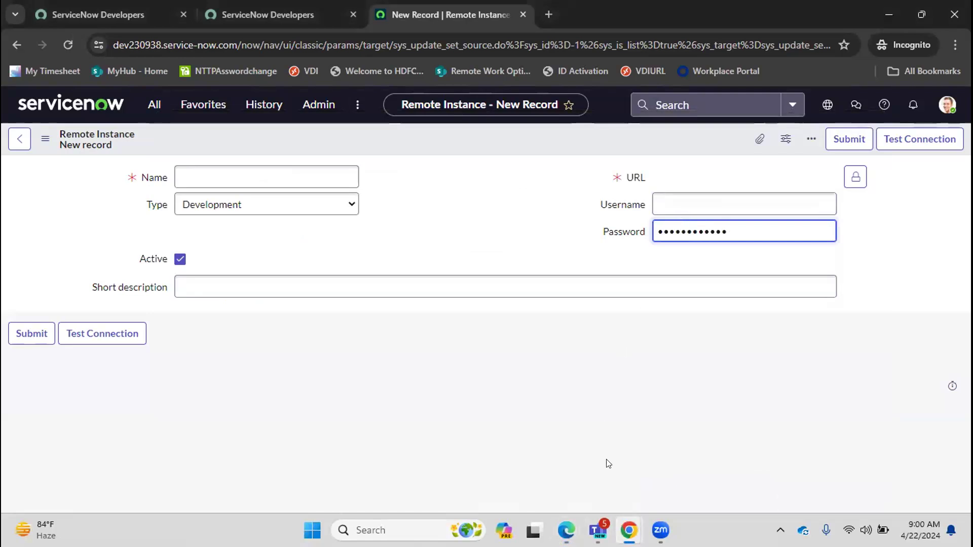
Enter admin as the remote instance's username.
mouse_move(567, 530)
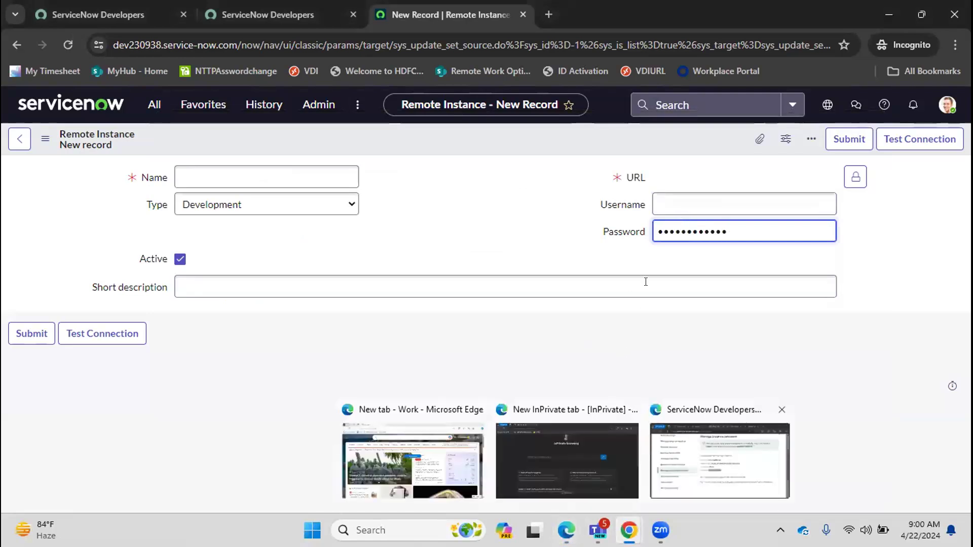
text(•)
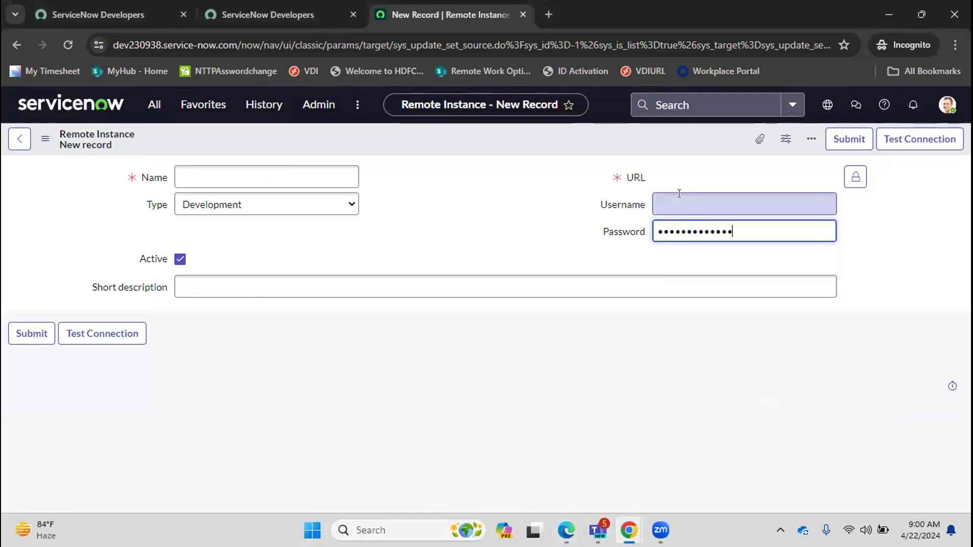
click(684, 198)
text(admin)
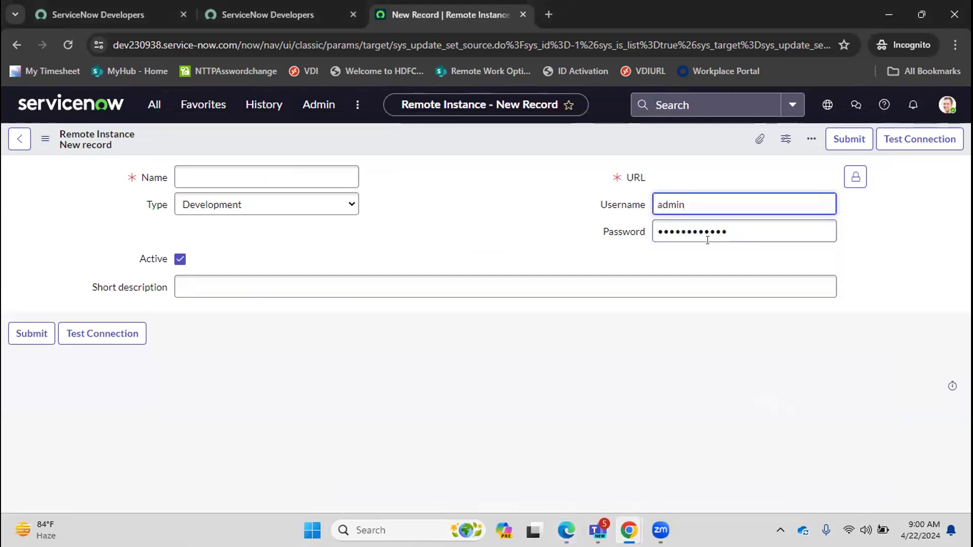
Copy the instance name dev245198 from the developer portal and paste it into the Name field.
mouse_move(560, 519)
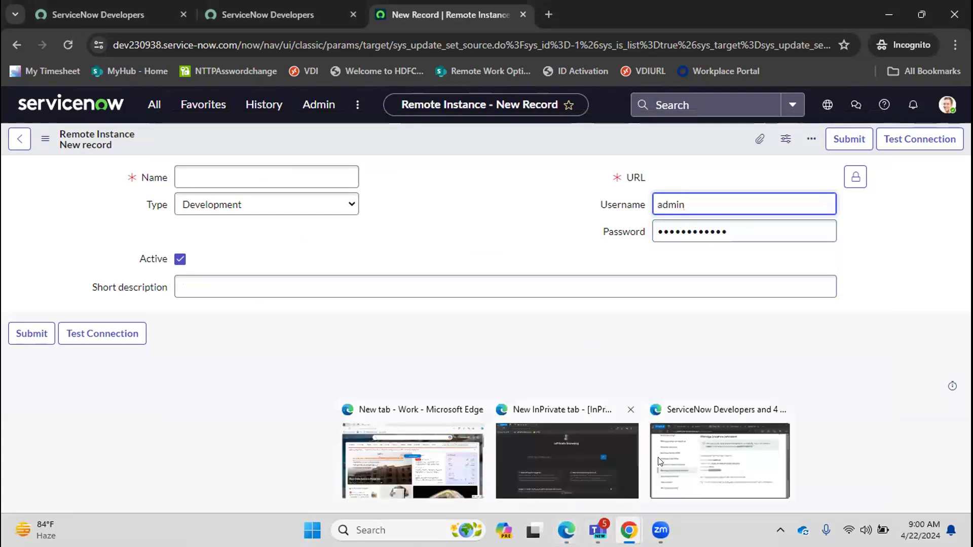
click(659, 405)
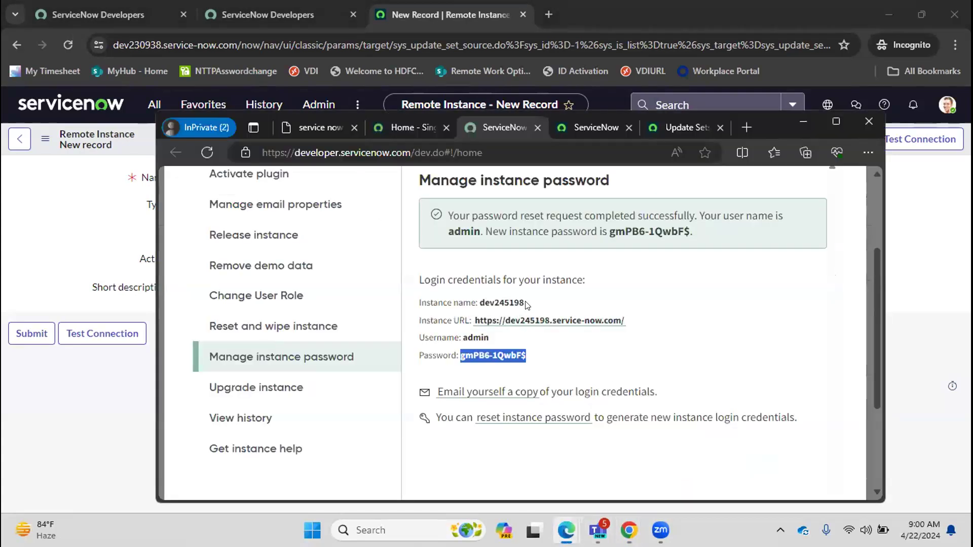
drag(525, 302, 478, 302)
key(ctrl+c)
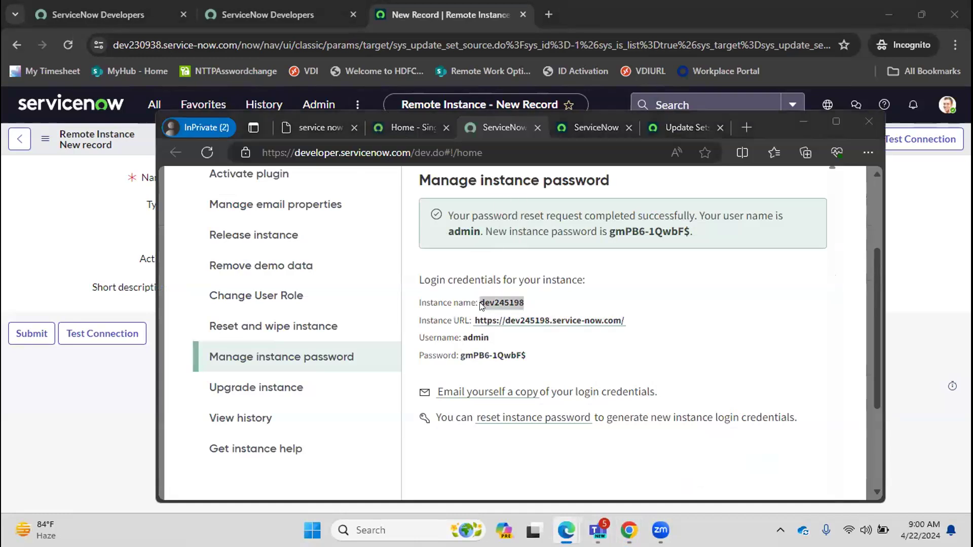
key(alt+Tab)
click(270, 170)
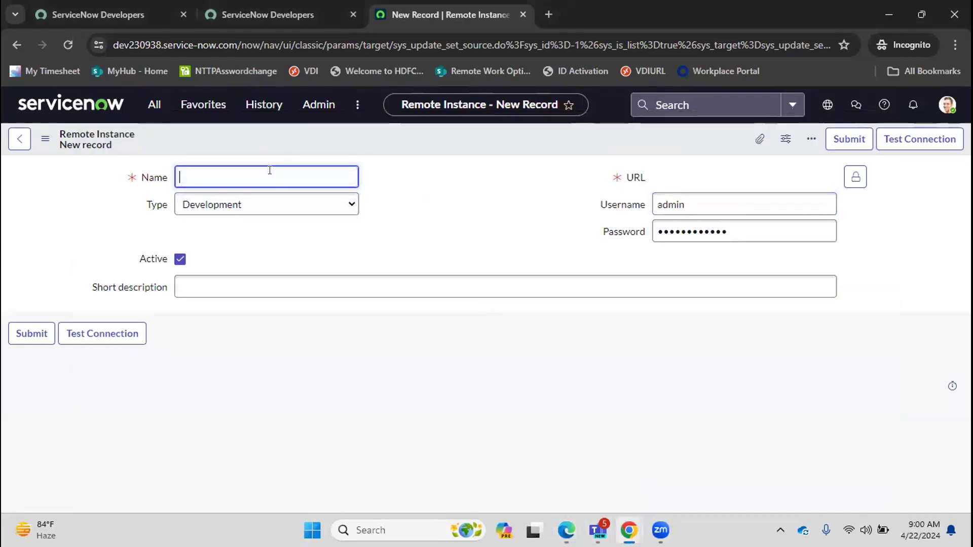
key(ctrl+v)
key(alt+Tab)
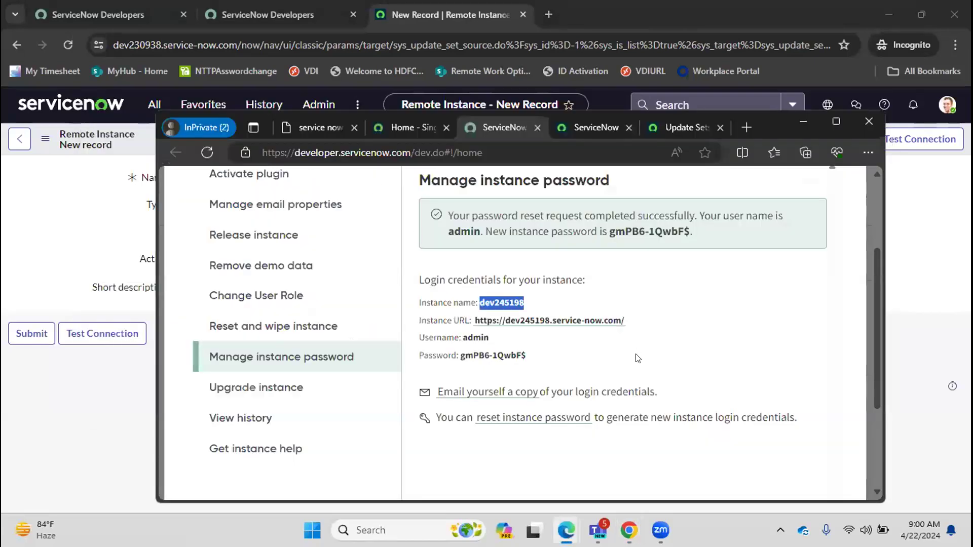
drag(630, 323, 470, 330)
key(ctrl+c)
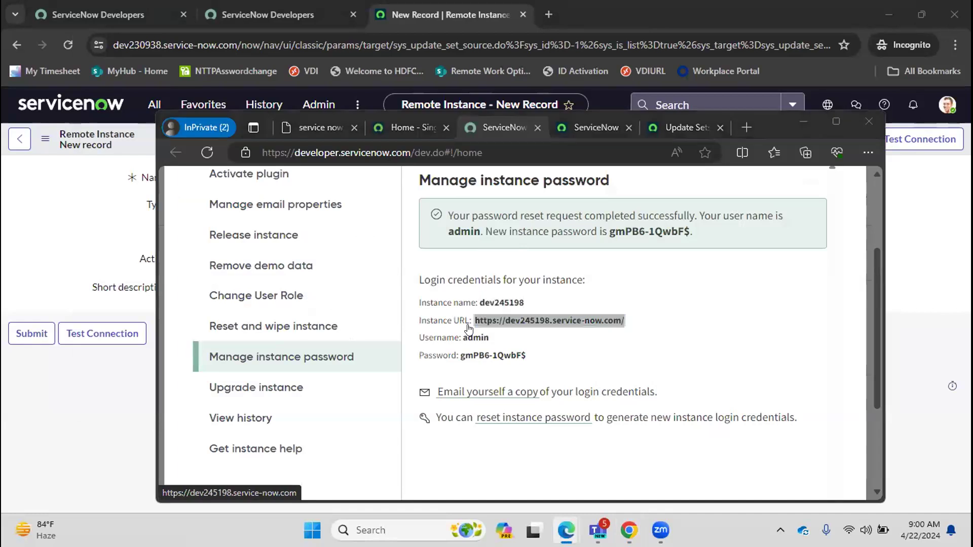
key(alt+Tab)
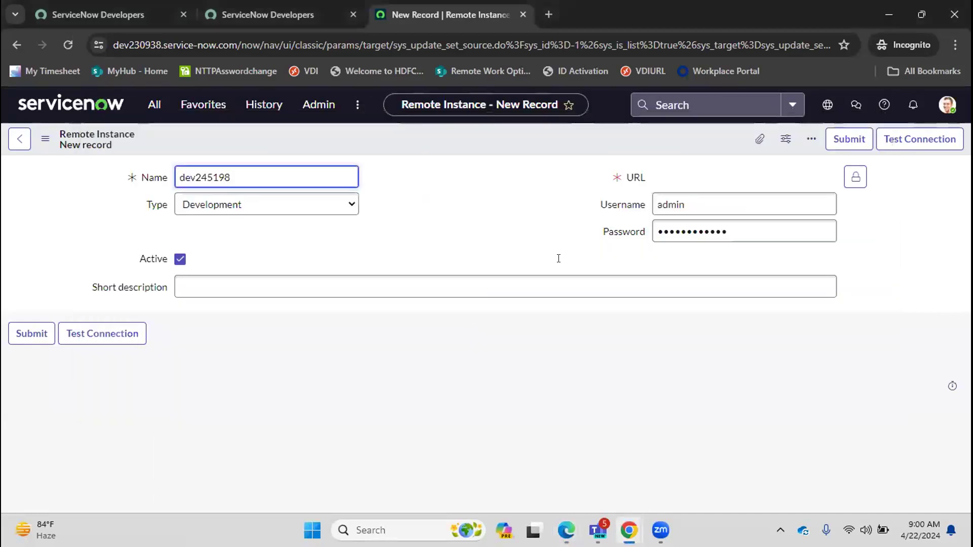
click(854, 179)
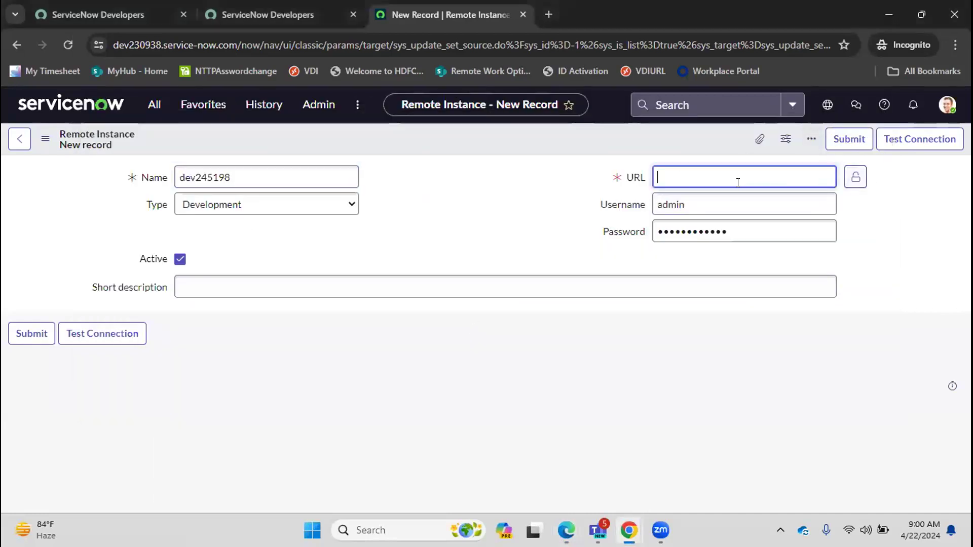
key(ctrl+v)
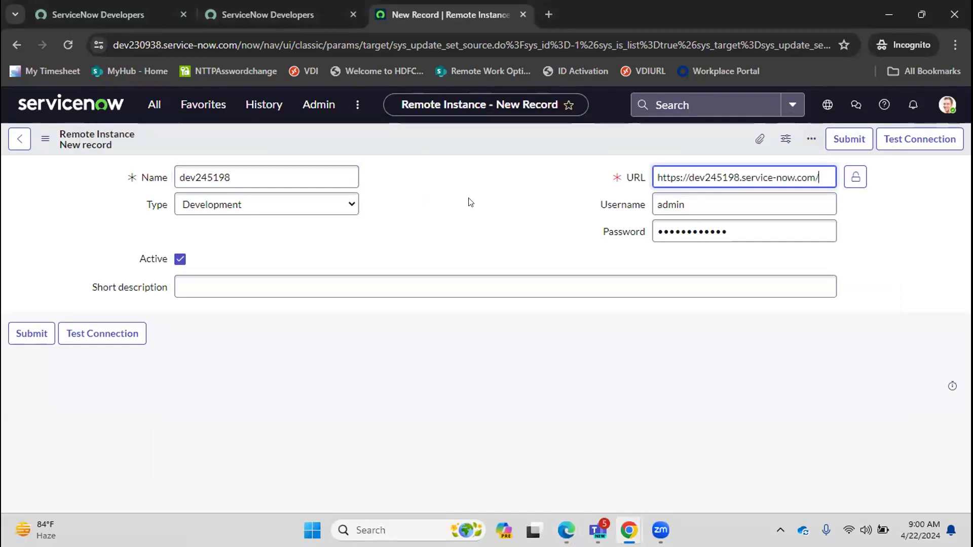
Test the connection to the remote instance.
click(113, 338)
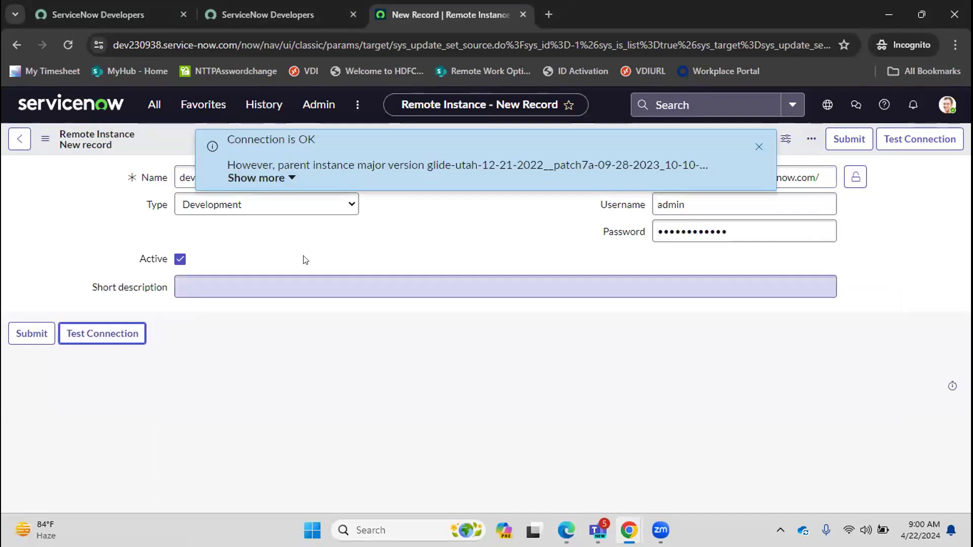
click(281, 178)
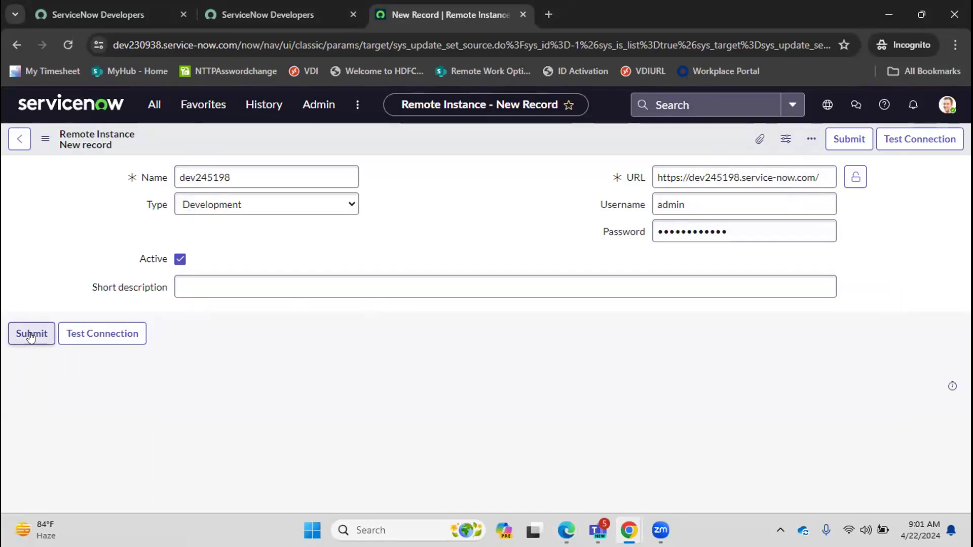
Submit the new remote instance record.
click(30, 334)
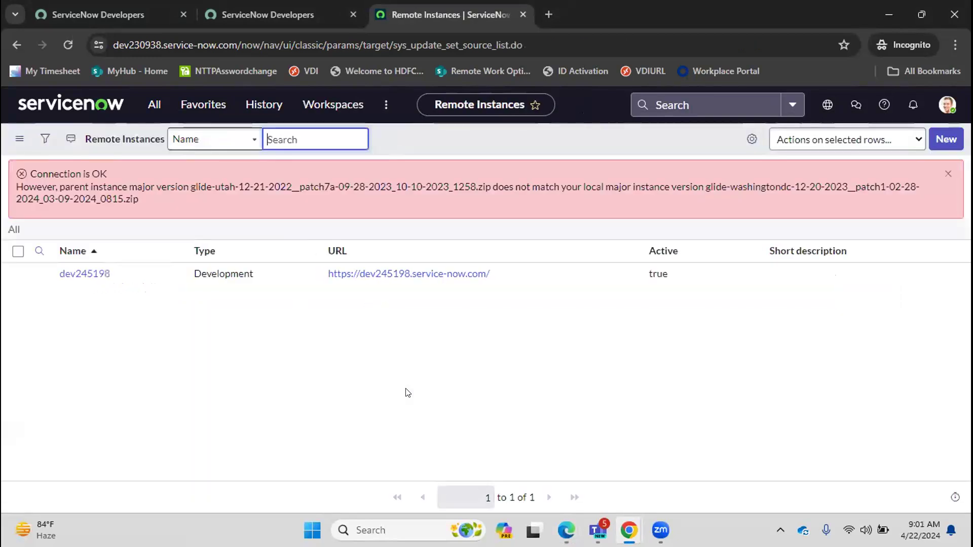
click(548, 189)
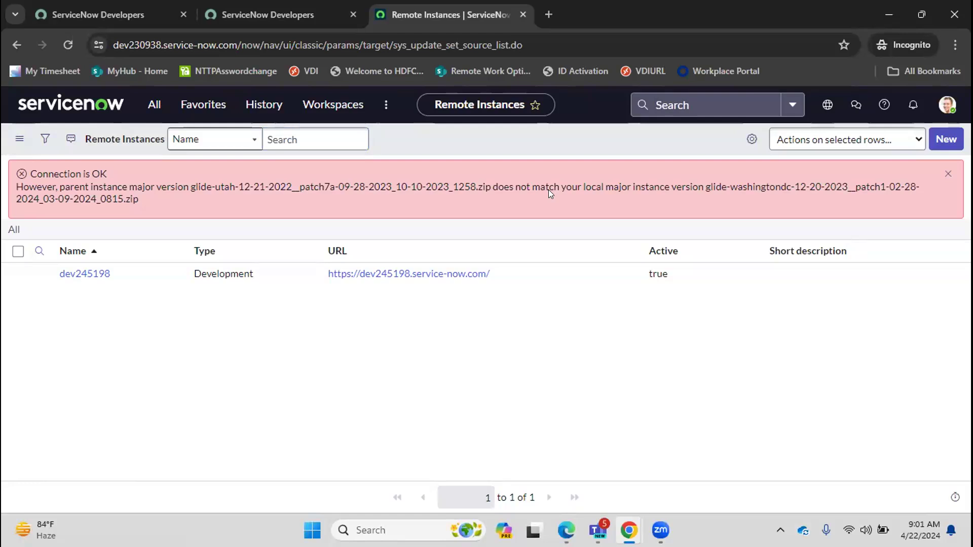
Open the dev245198 remote instance record and review its retrieved update sets list.
click(17, 274)
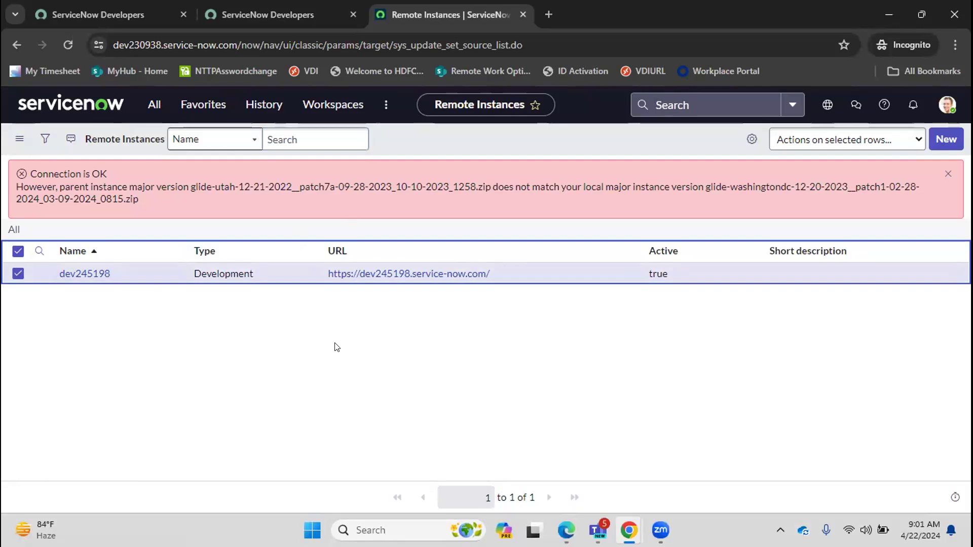
click(76, 274)
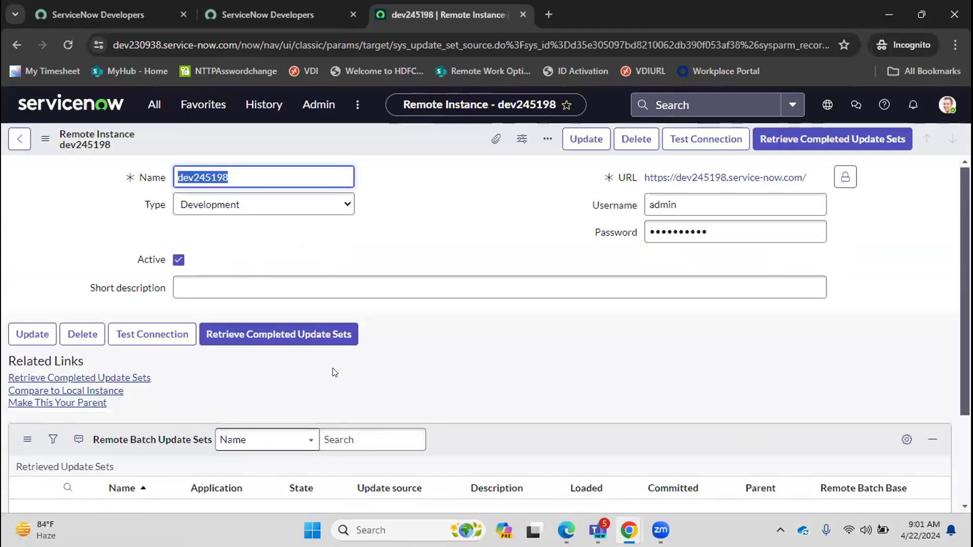
scroll(956, 251, down, 3)
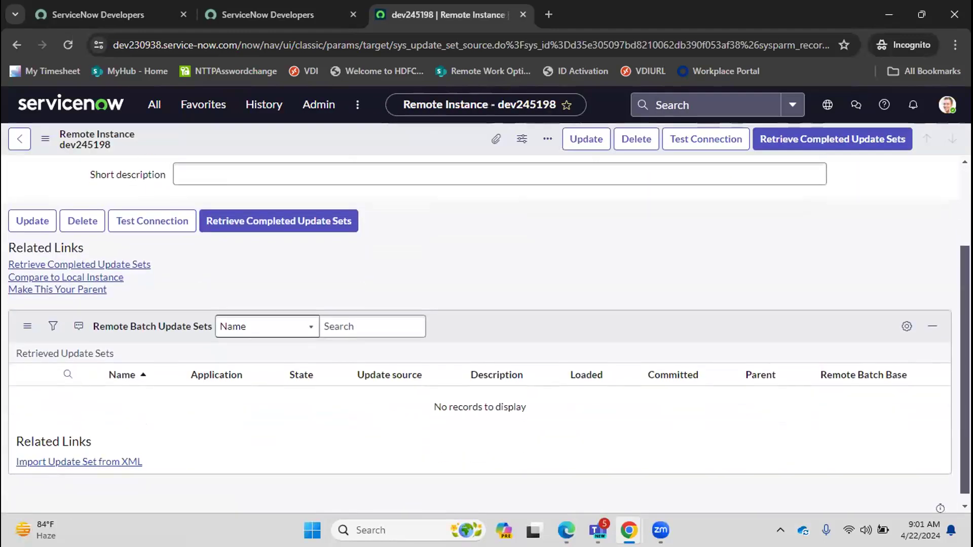